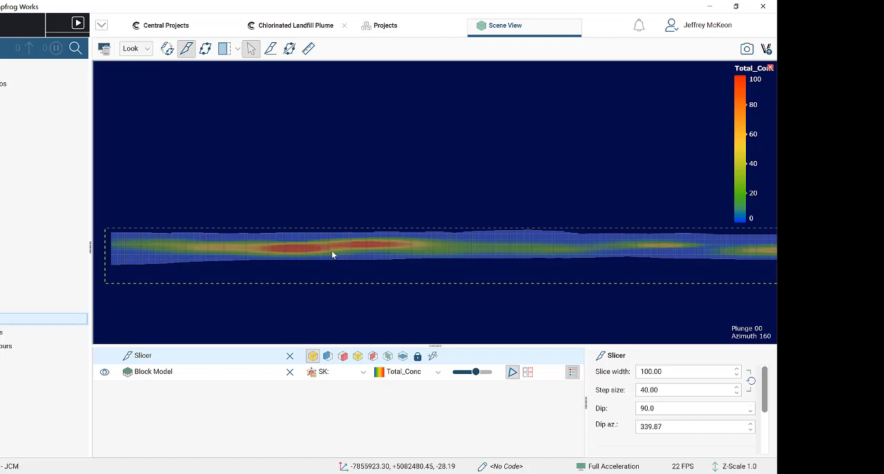
- Add the Simple Kriging Total_Conc values to the scene and adjust the block model's opacity slightly
click(2, 292)
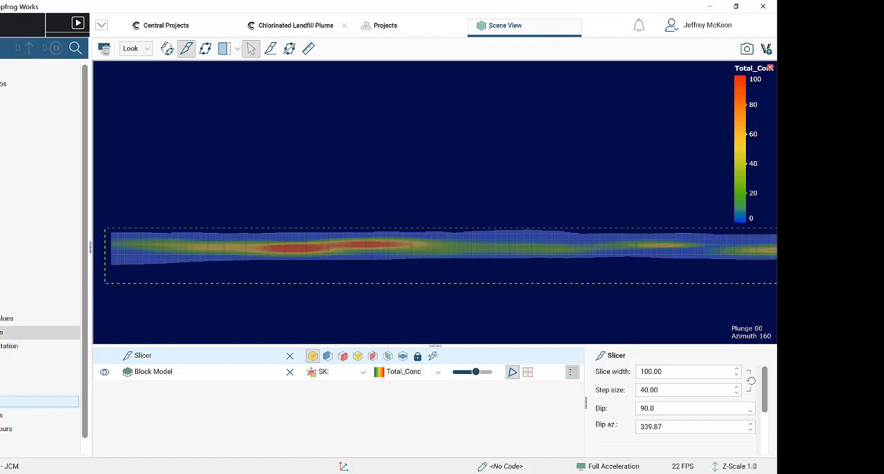
drag(14, 318, 436, 258)
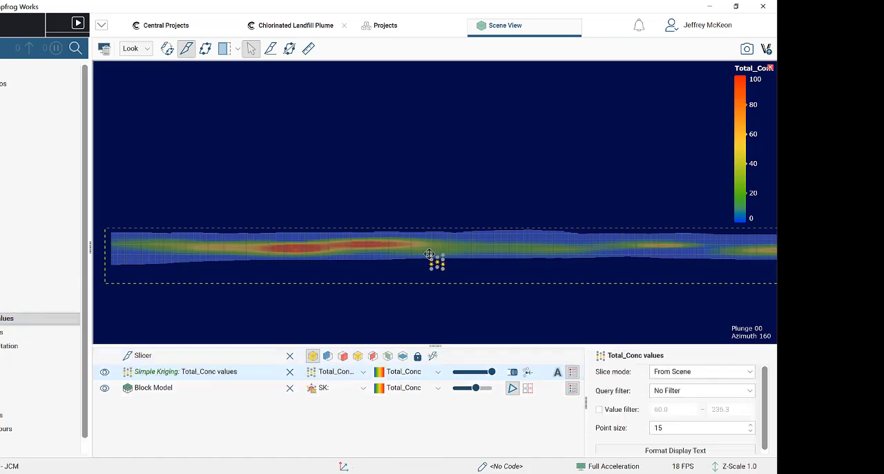
click(477, 389)
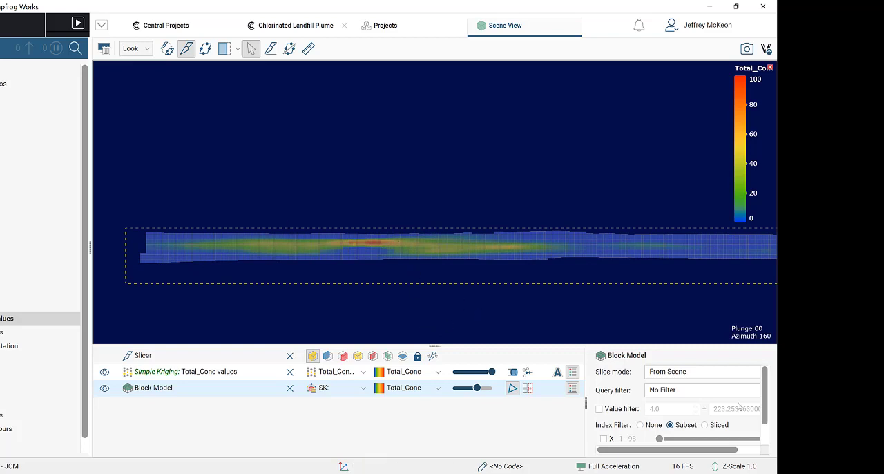
click(728, 467)
click(372, 265)
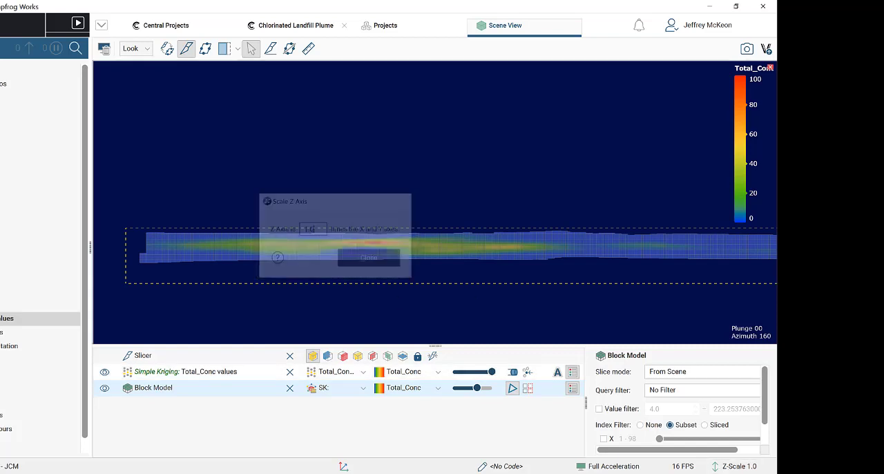
click(743, 467)
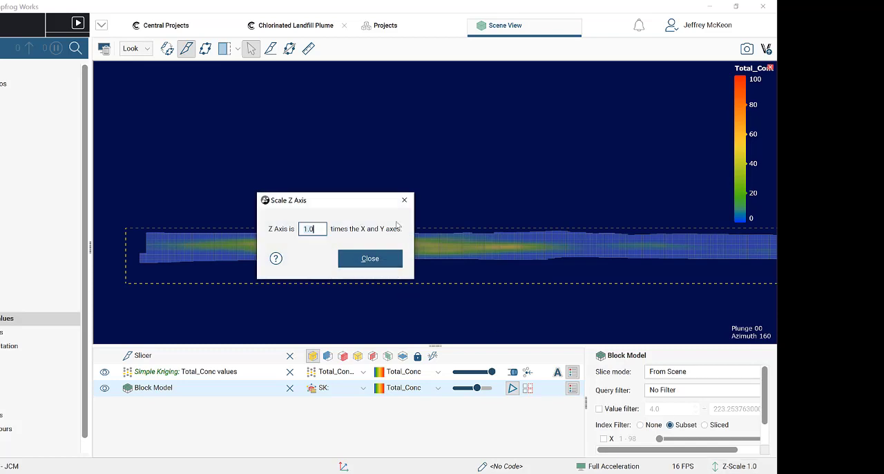
click(405, 199)
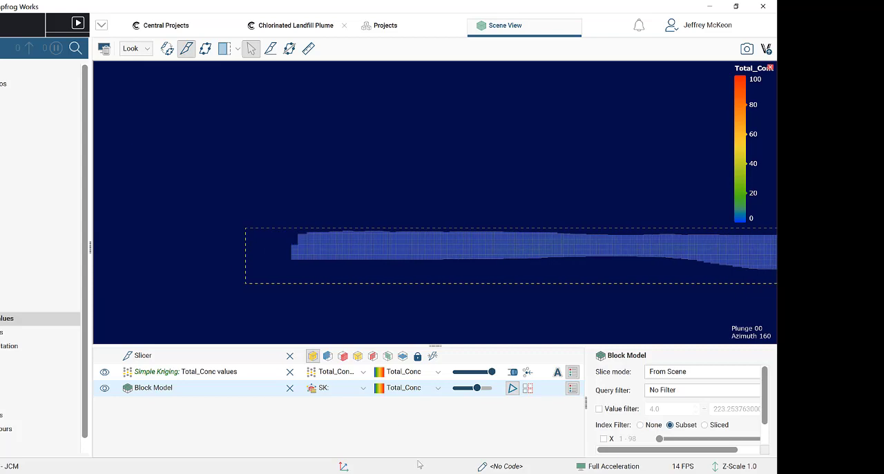
- Display the OK: >4 ppm evaluation on the block model and remove the slice to view the whole plume from above
click(360, 391)
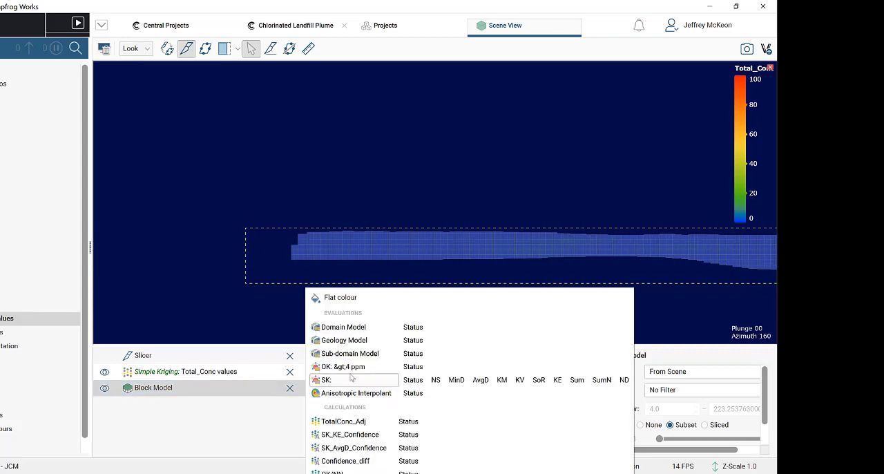
click(353, 368)
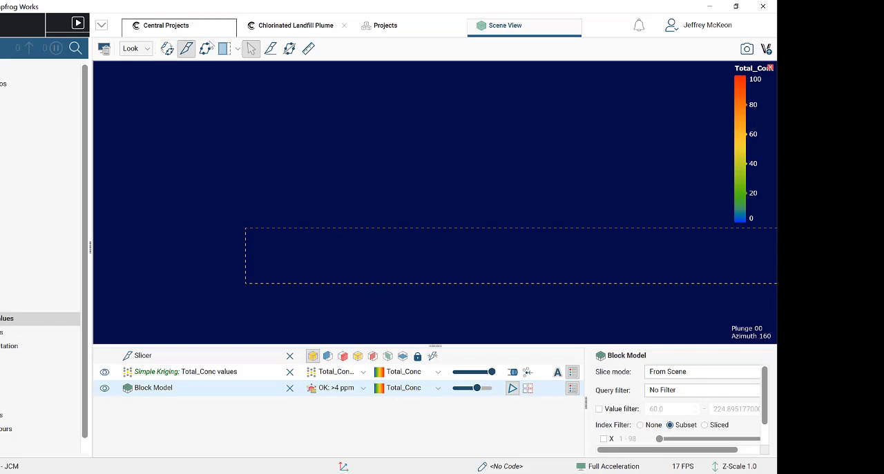
click(186, 49)
drag(398, 268, 315, 417)
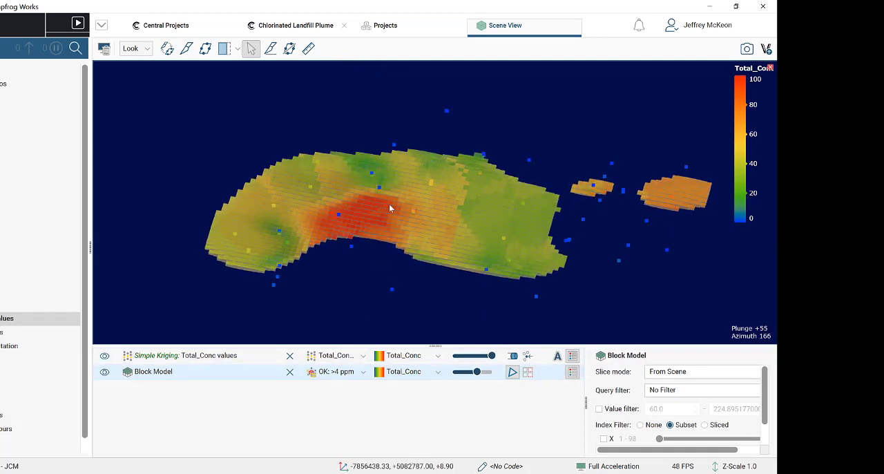
drag(385, 291, 423, 281)
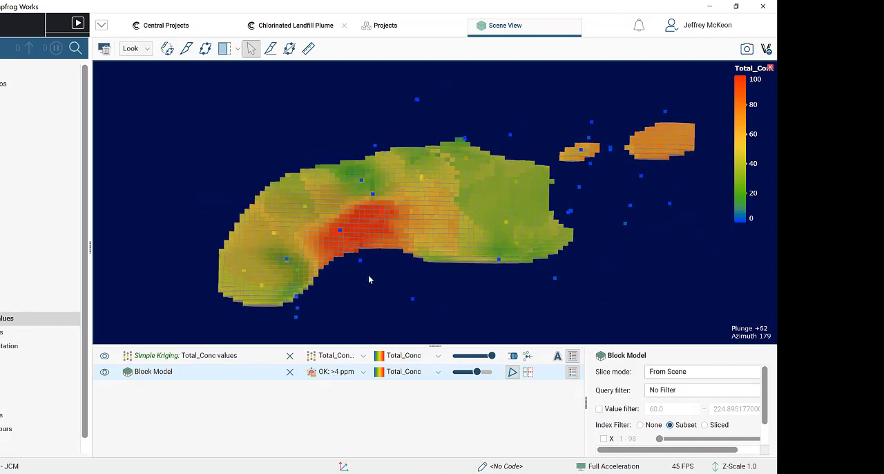
key(d)
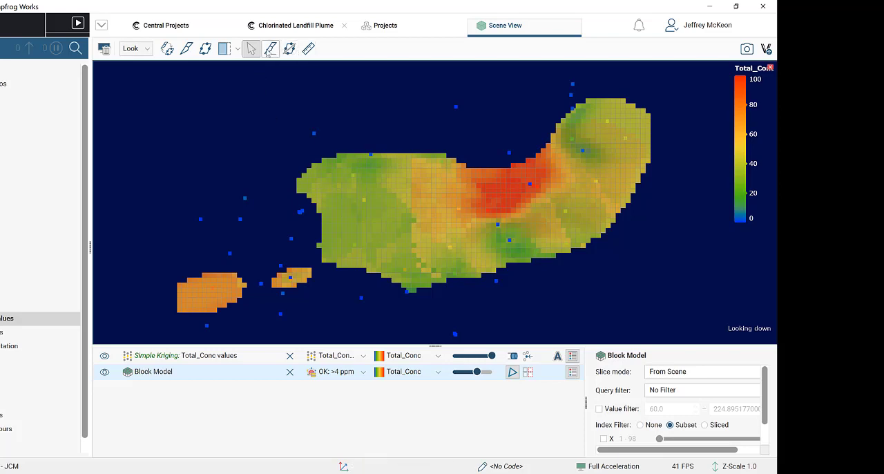
- Examine Total_Conc in the OK: >4 ppm plume by stepping a slice through it in section view, and restore the unsliced 3D view
click(184, 49)
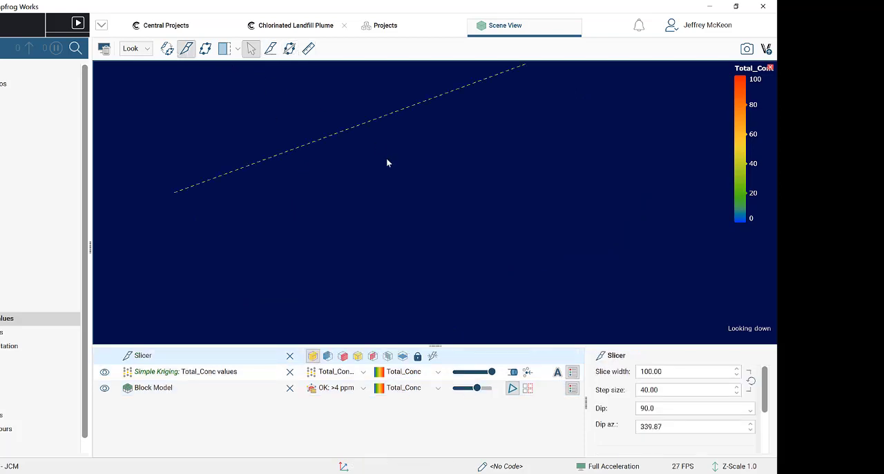
key(l)
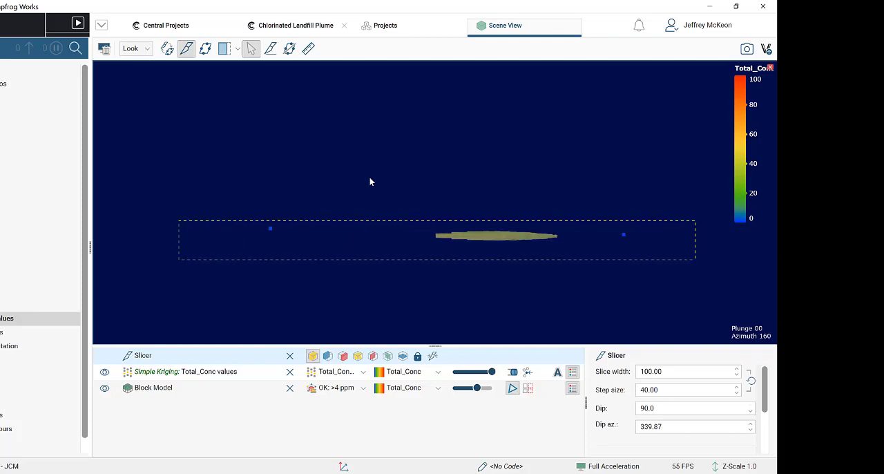
key(period)
key(period)
key(period)
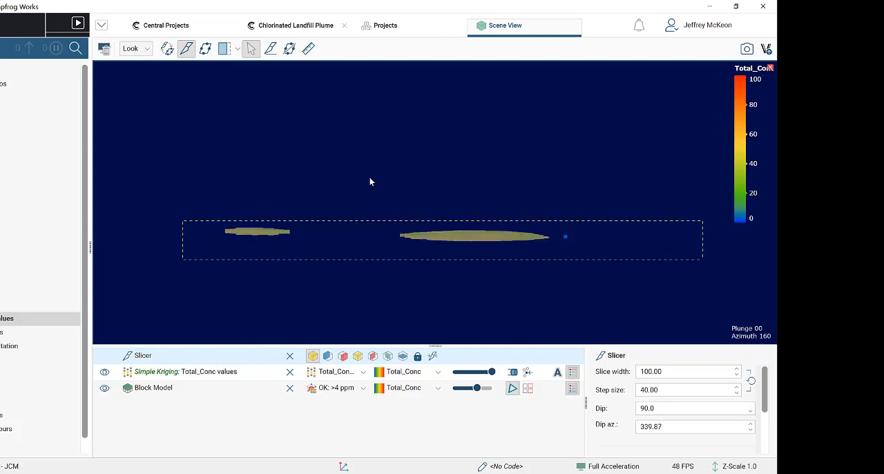
scroll(380, 235, up, 3)
right_drag(384, 240, 421, 237)
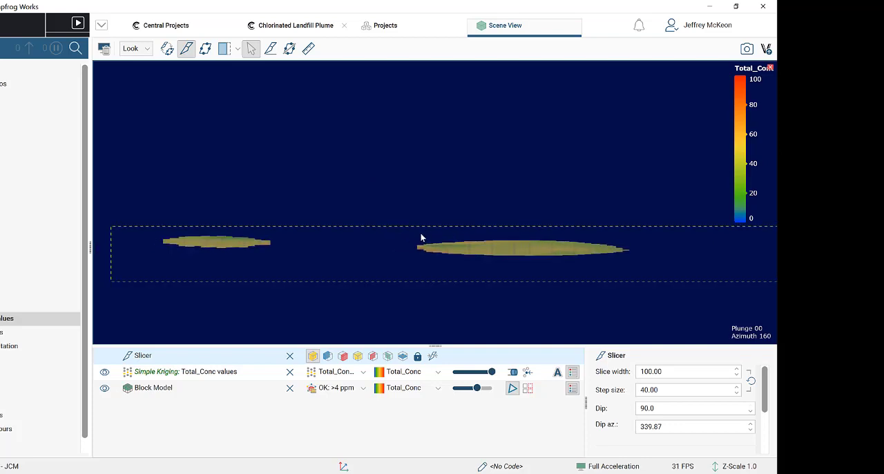
key(period)
key(period)
key(period)
key(period)
key(period)
key(period)
key(period)
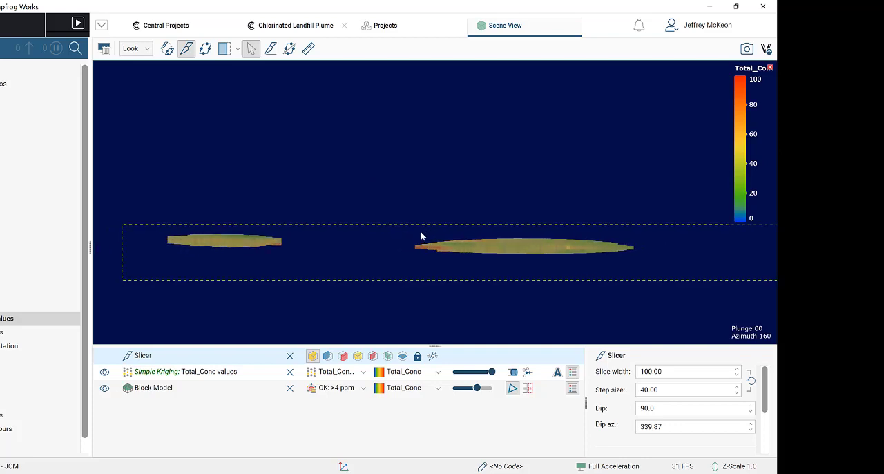
key(period)
key(period)
key(period)
key(period)
key(period)
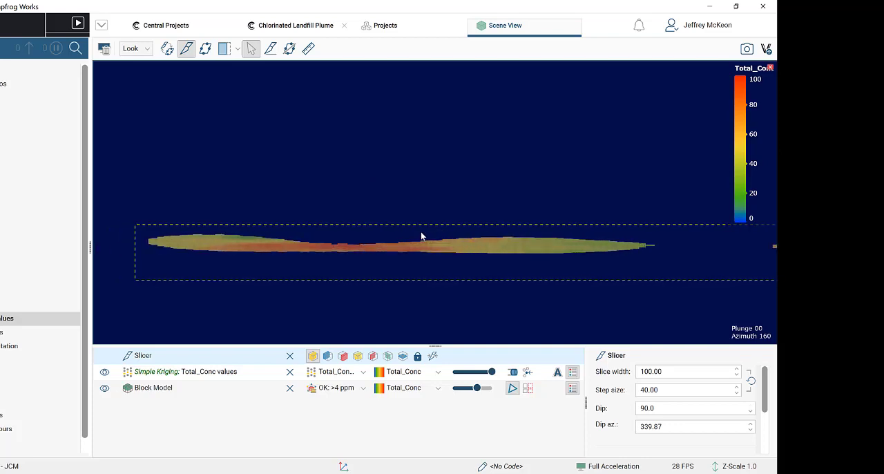
key(period)
key(period)
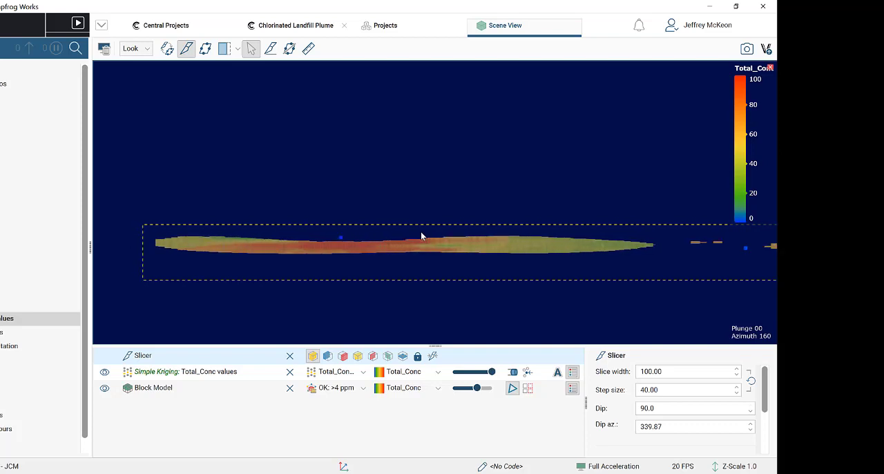
key(period)
key(period)
key(period)
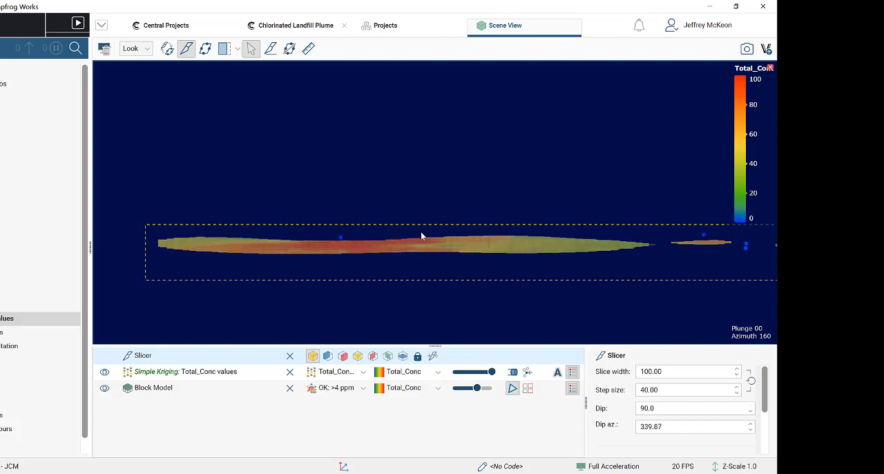
key(period)
key(period)
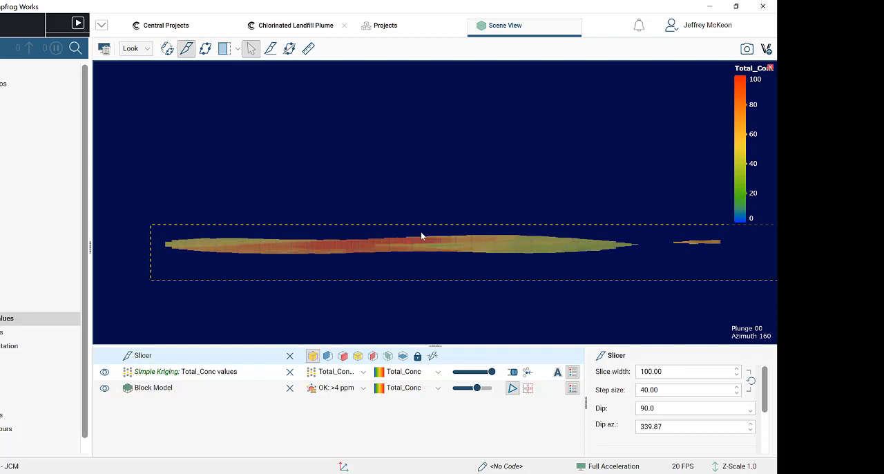
key(period)
key(period)
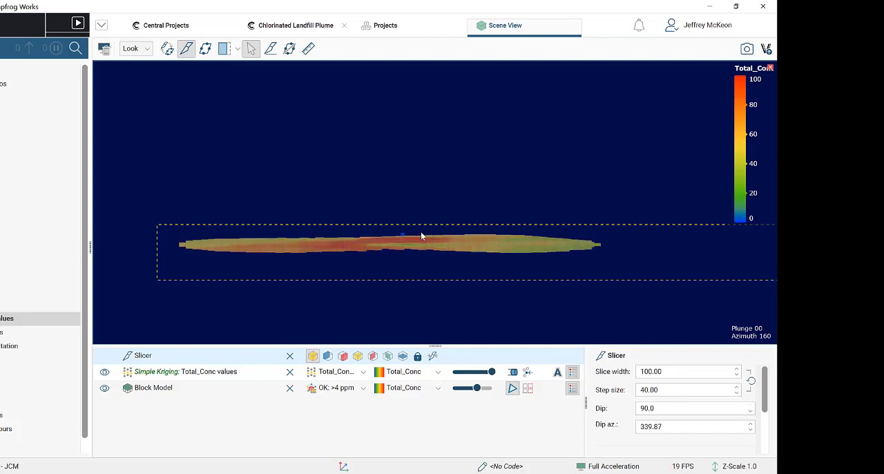
key(period)
key(period)
key(period)
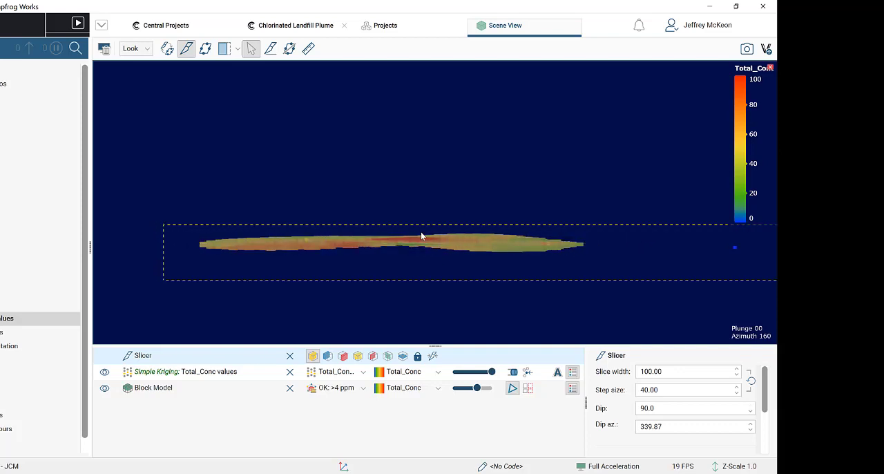
key(period)
key(period)
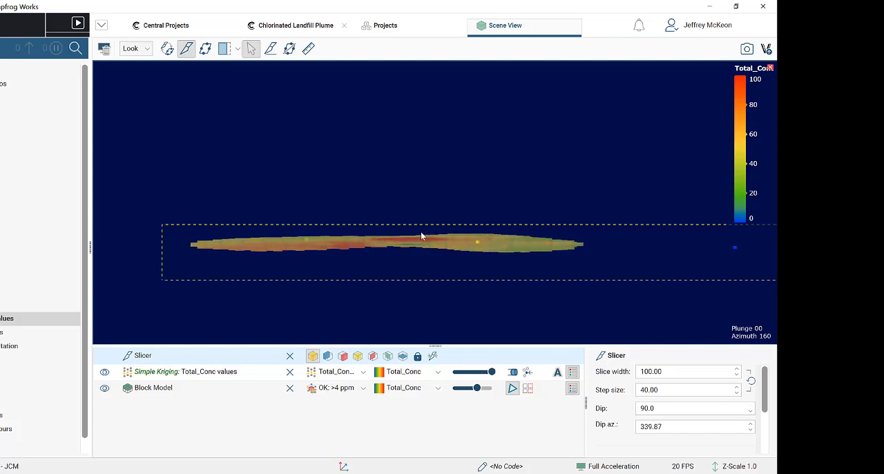
key(period)
key(period)
key(period)
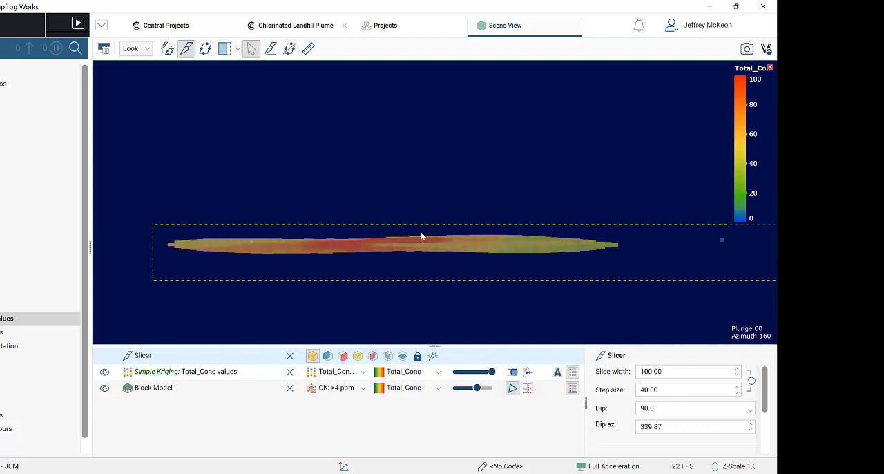
key(period)
key(period)
key(period)
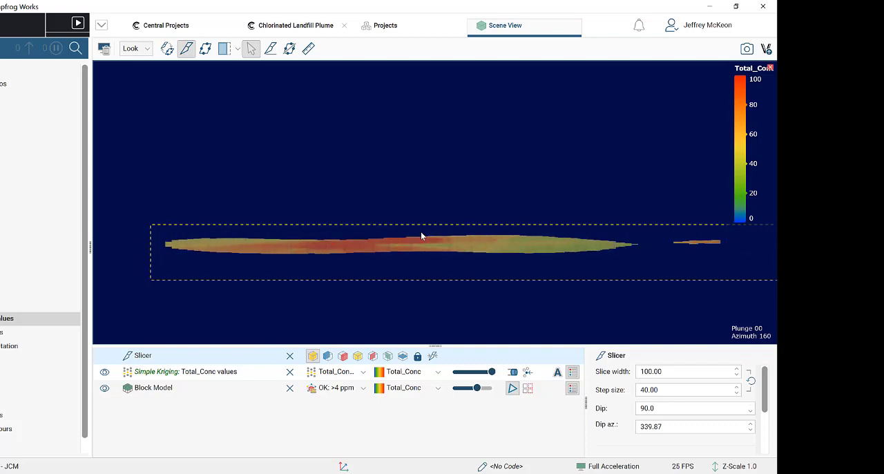
key(period)
key(period)
key(period)
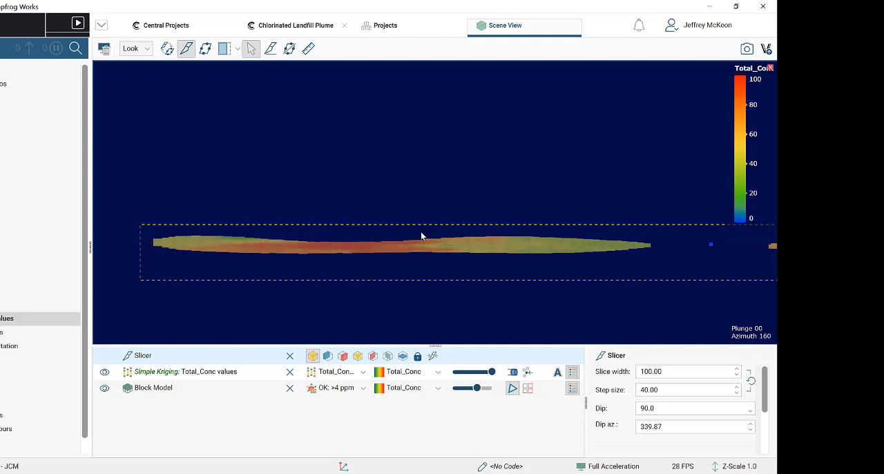
key(period)
key(period)
key(period)
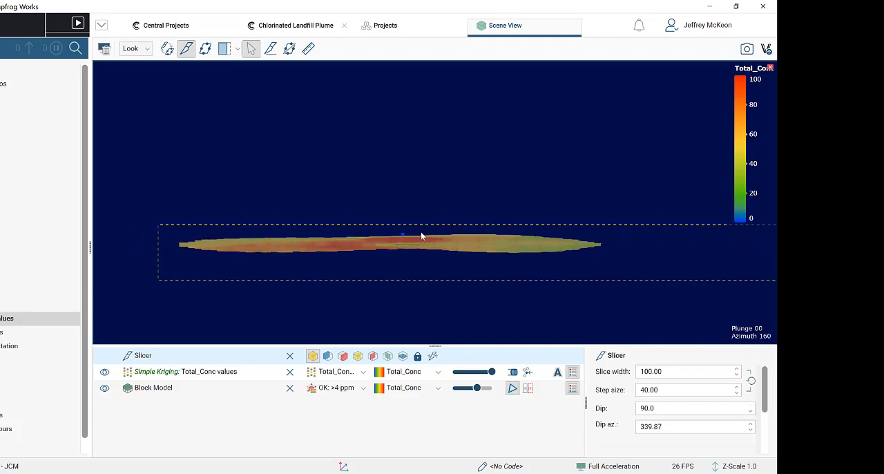
key(period)
key(period)
key(period)
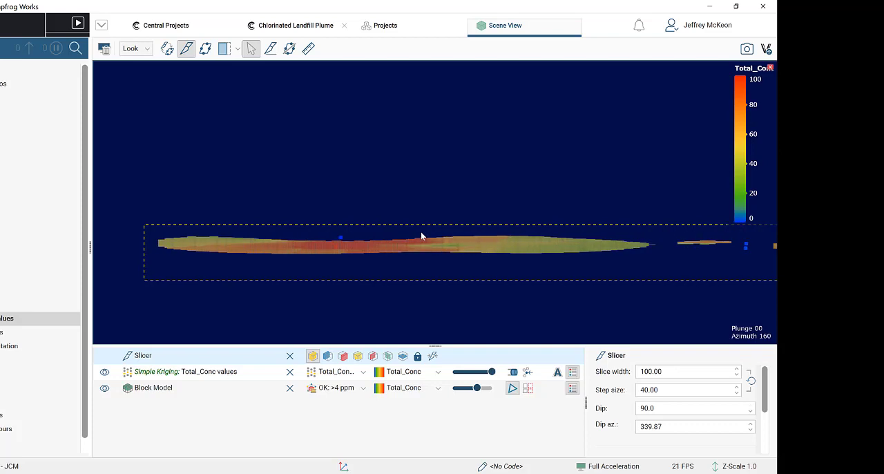
click(186, 49)
drag(460, 231, 532, 269)
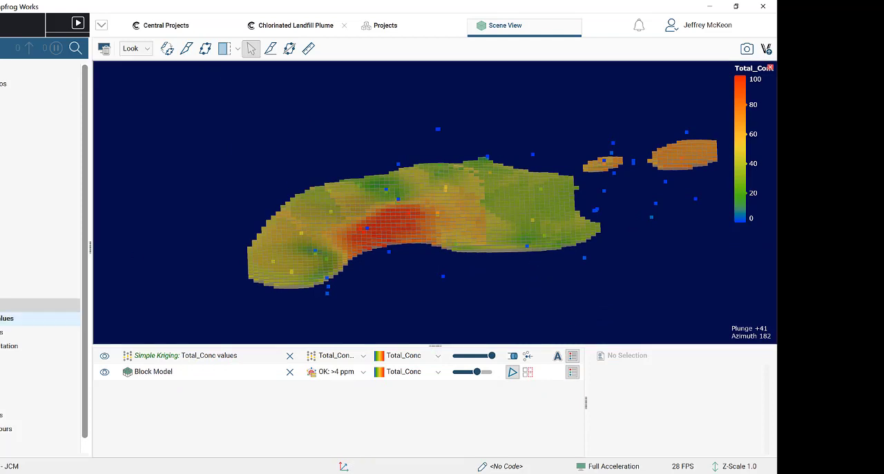
- Open a Table of Statistics for the block model and examine the OK: >4 ppm and SK estimates
click(0, 290)
click(0, 249)
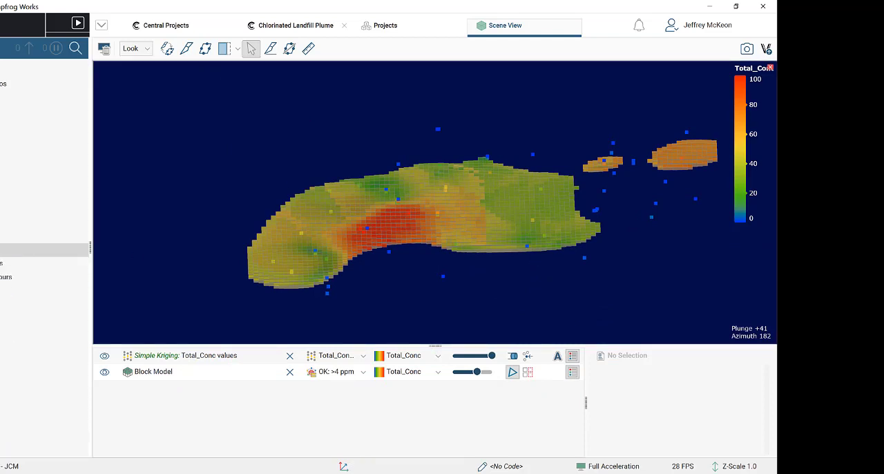
click(0, 249)
click(0, 264)
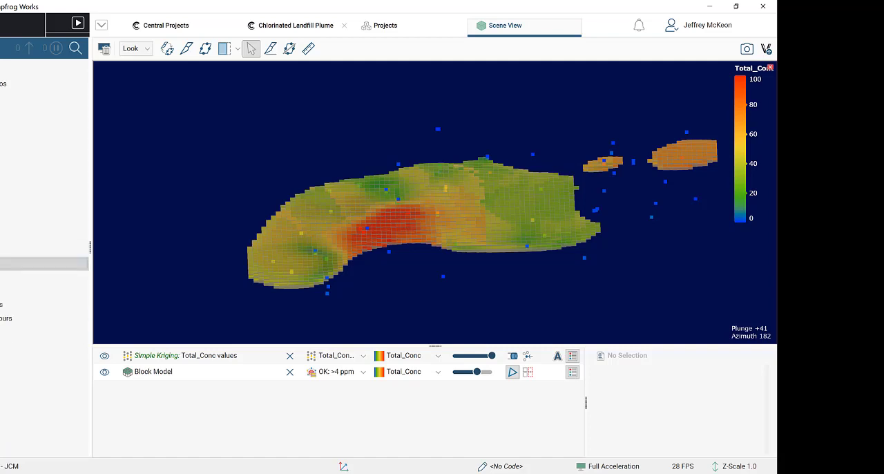
right_click(1, 291)
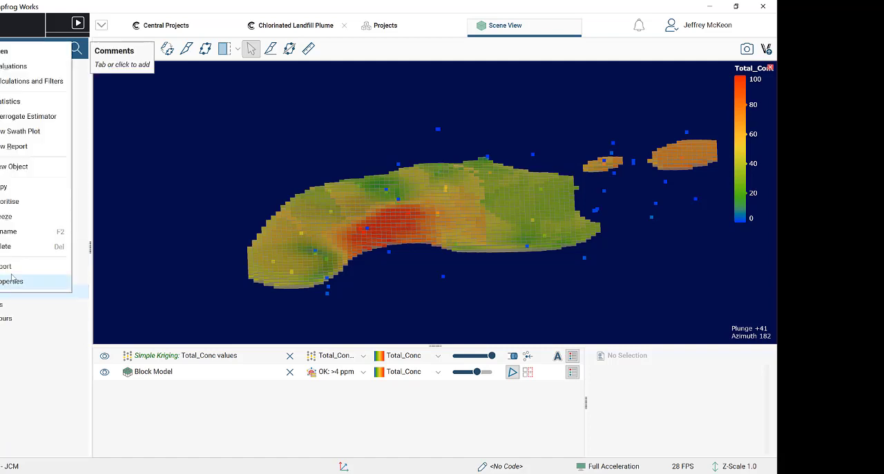
click(35, 103)
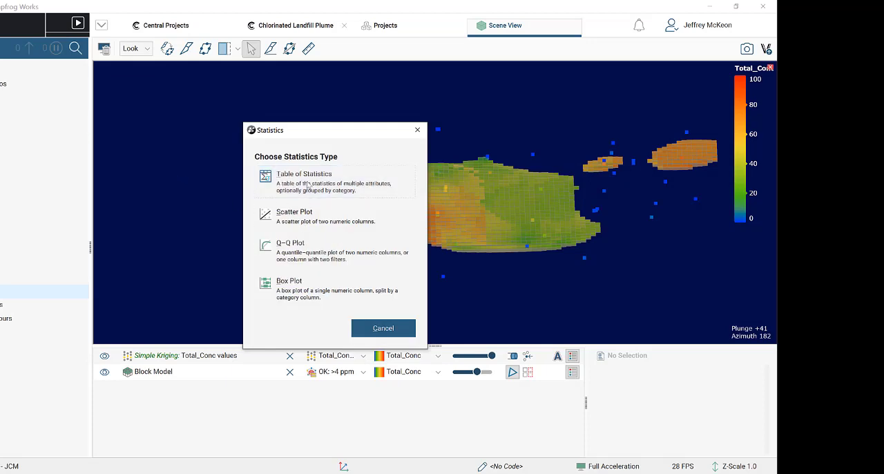
click(312, 182)
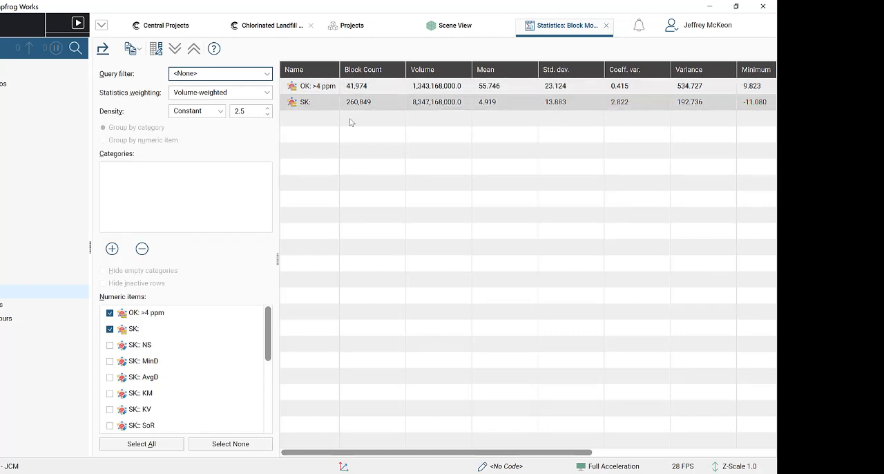
drag(424, 455, 427, 454)
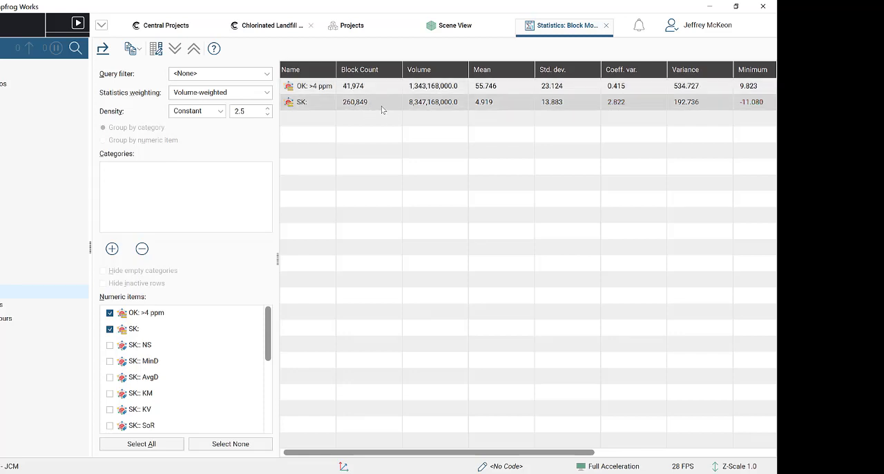
- Compare the OK: >4 ppm and SK volumes, means and minimums in the statistics table, and close the table
drag(449, 454, 379, 465)
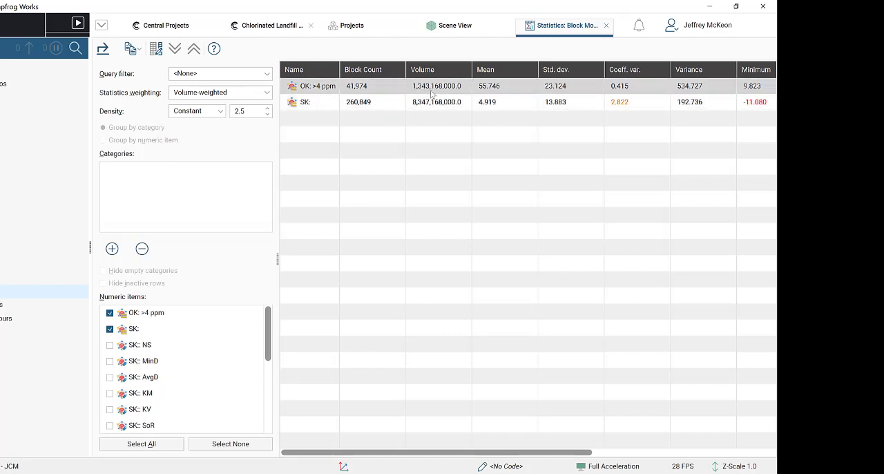
drag(536, 453, 498, 457)
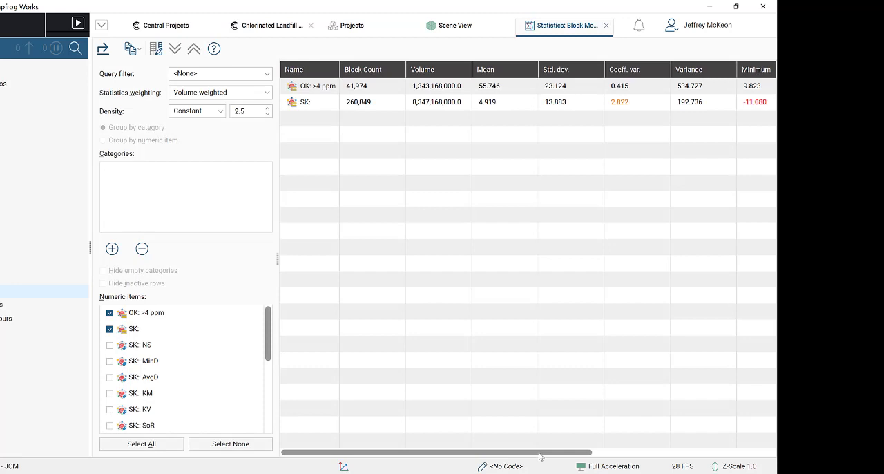
drag(541, 456, 579, 456)
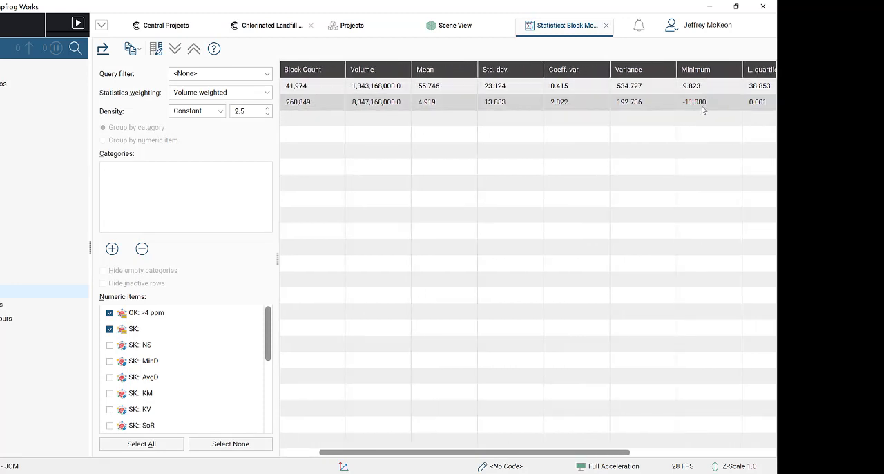
drag(605, 456, 568, 455)
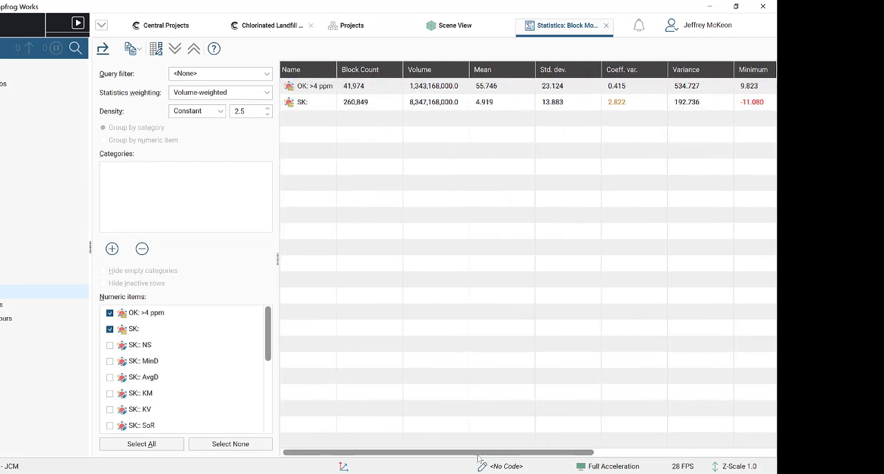
drag(478, 452, 534, 452)
click(670, 108)
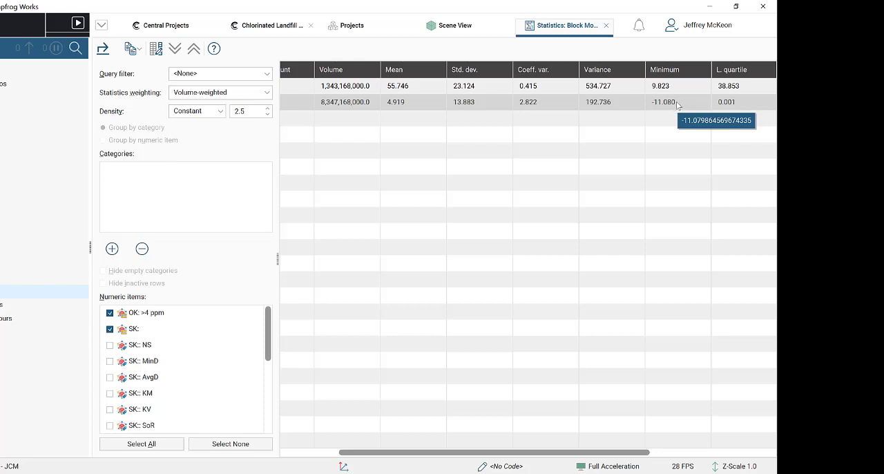
drag(588, 452, 414, 452)
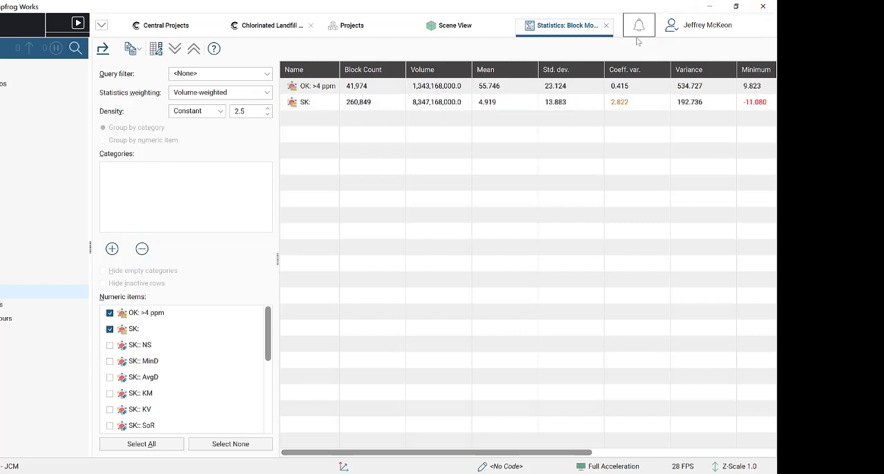
click(606, 26)
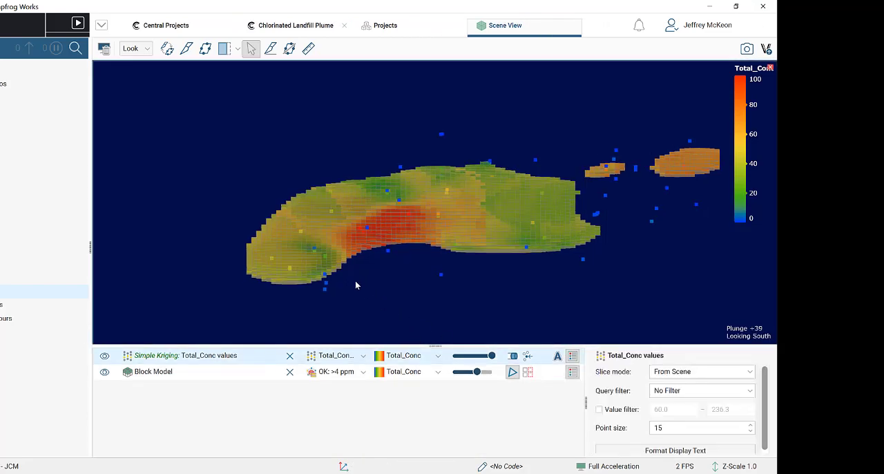
- Examine the OK: >4 ppm plume in the 3D scene from above and from a lower oblique angle
drag(356, 285, 389, 258)
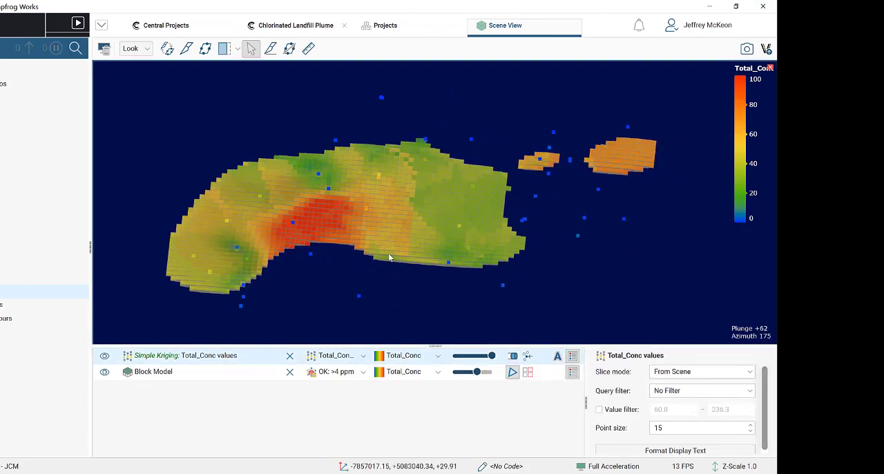
mouse_move(327, 263)
mouse_down()
mouse_move(355, 217)
mouse_move(340, 272)
mouse_up()
drag(352, 192, 313, 293)
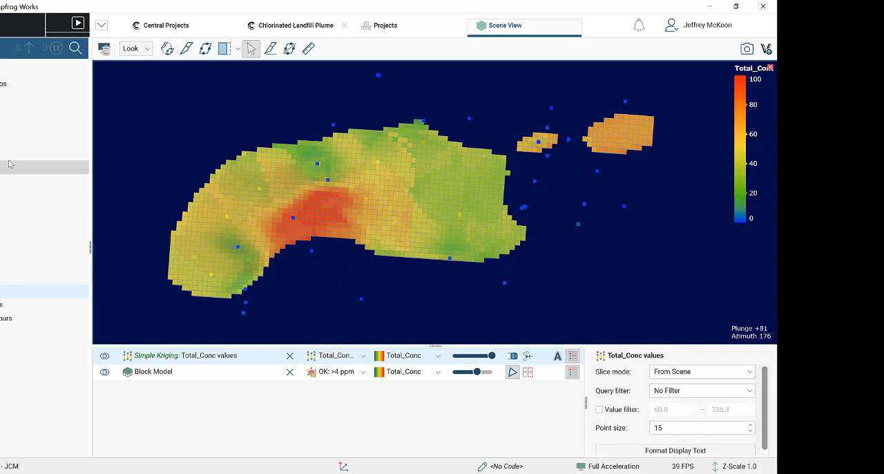
click(1, 292)
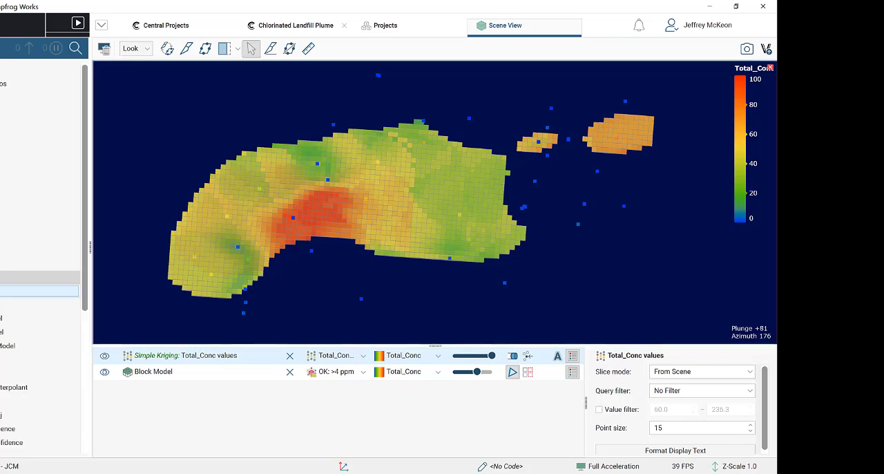
click(2, 291)
click(1, 278)
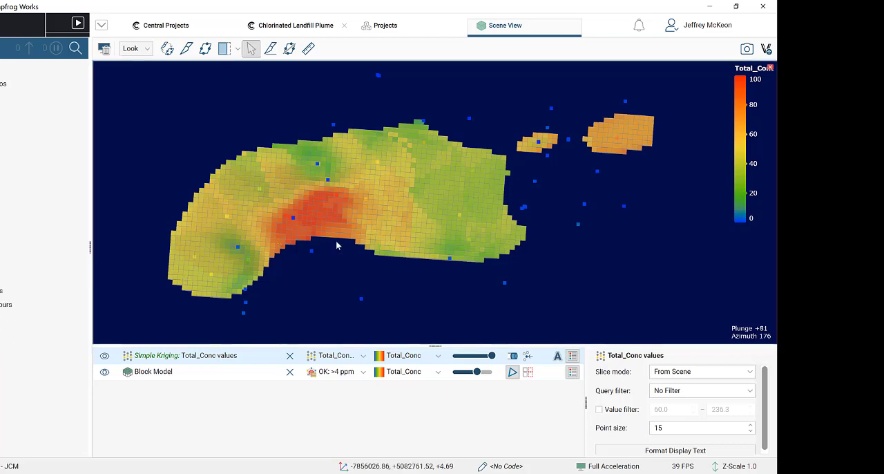
drag(339, 245, 359, 166)
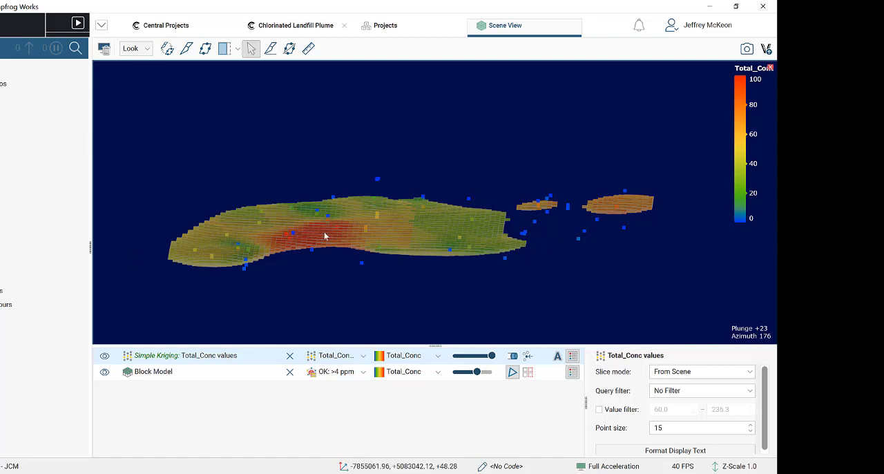
drag(324, 232, 425, 222)
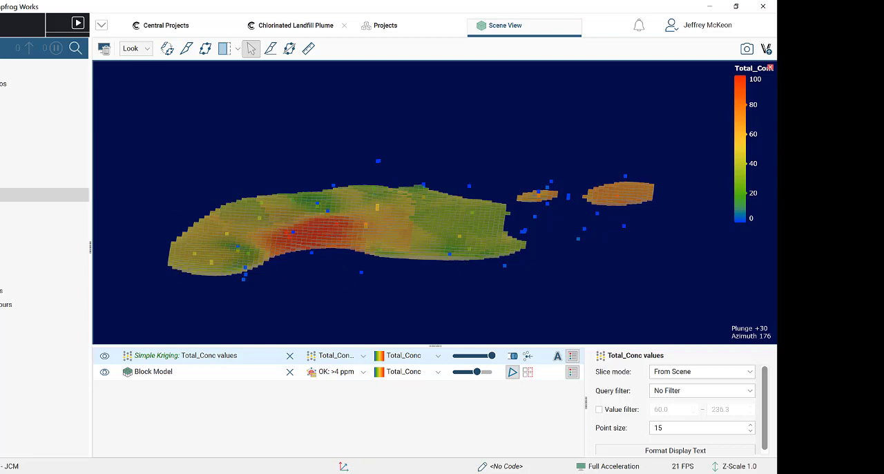
- Start a new geological model with no base lithology column and a surface resolution of 30
click(3, 195)
click(2, 194)
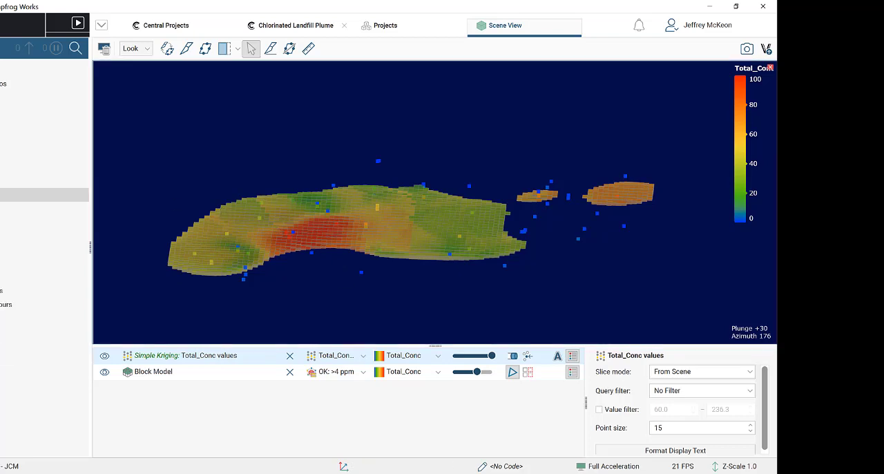
click(2, 195)
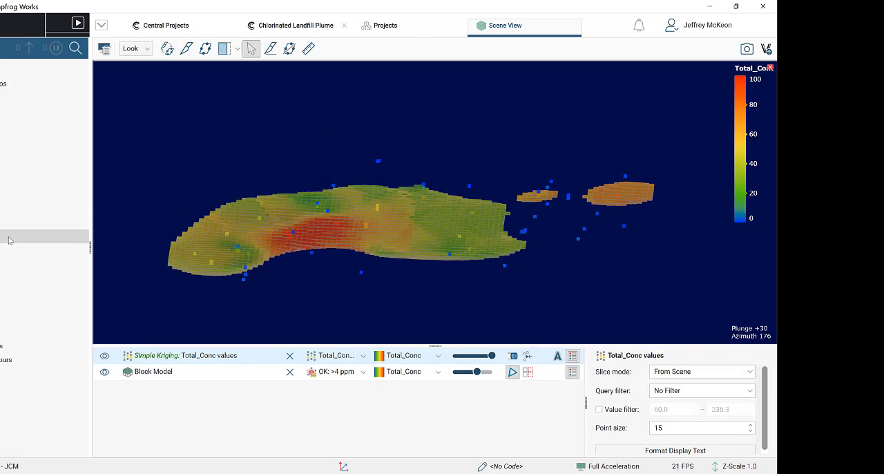
right_click(2, 197)
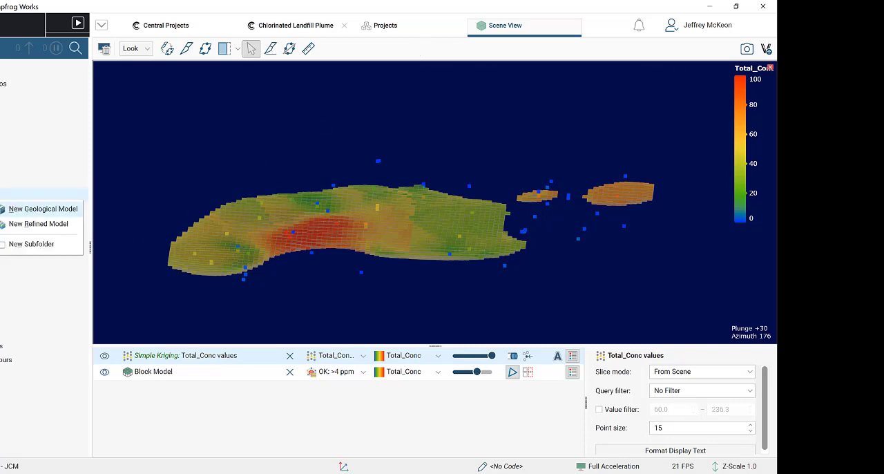
click(51, 214)
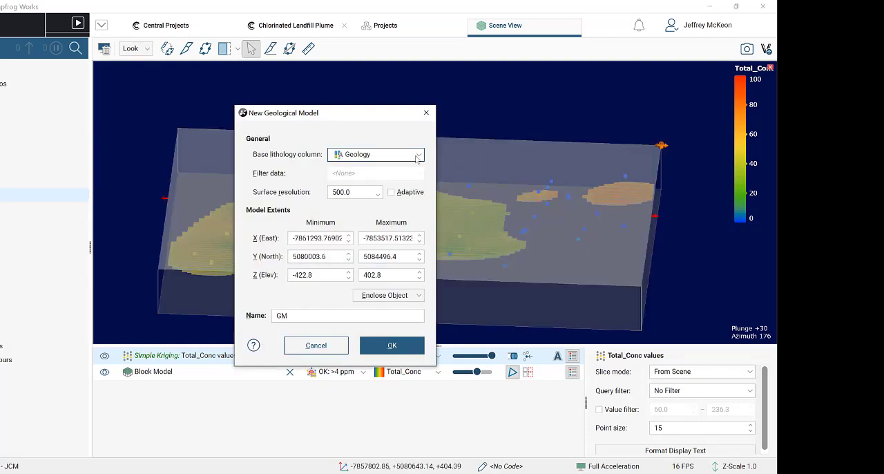
click(417, 158)
click(390, 168)
double_click(369, 188)
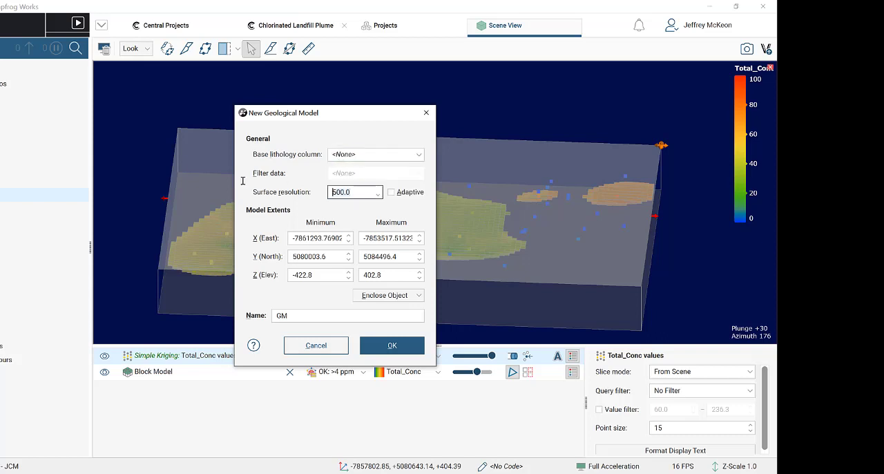
text(30)
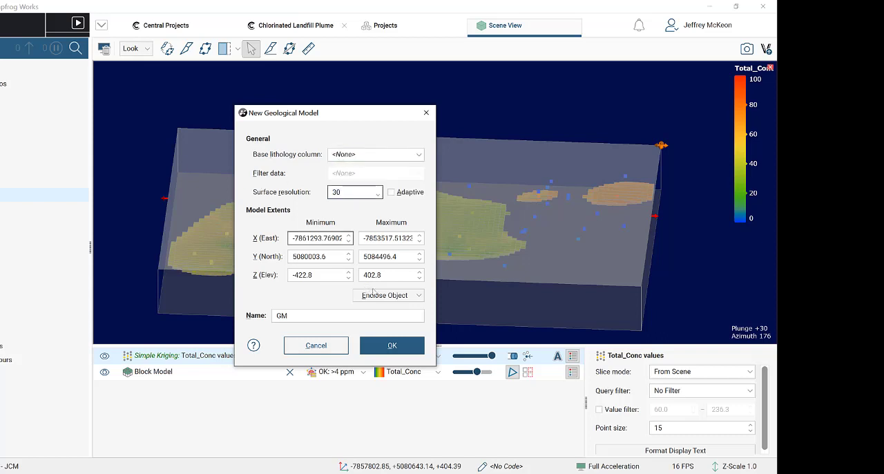
- Set the new model's extents to enclose the Geology Model Extents
click(399, 297)
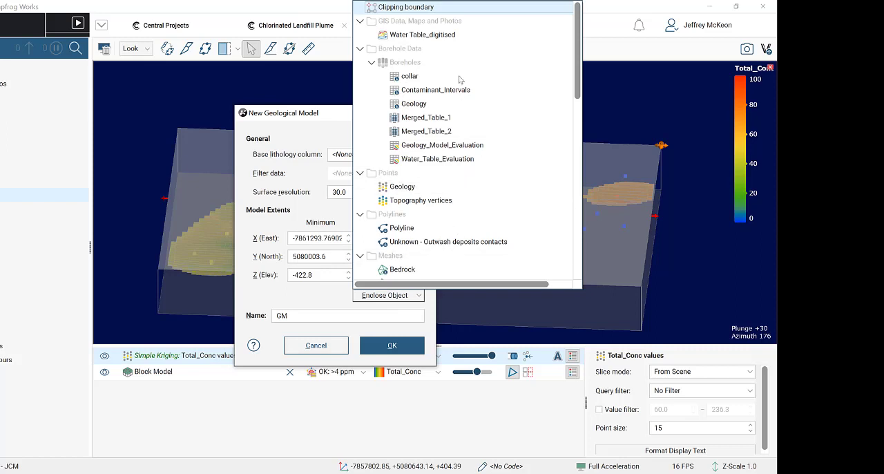
scroll(447, 203, down, 5)
scroll(445, 226, down, 1)
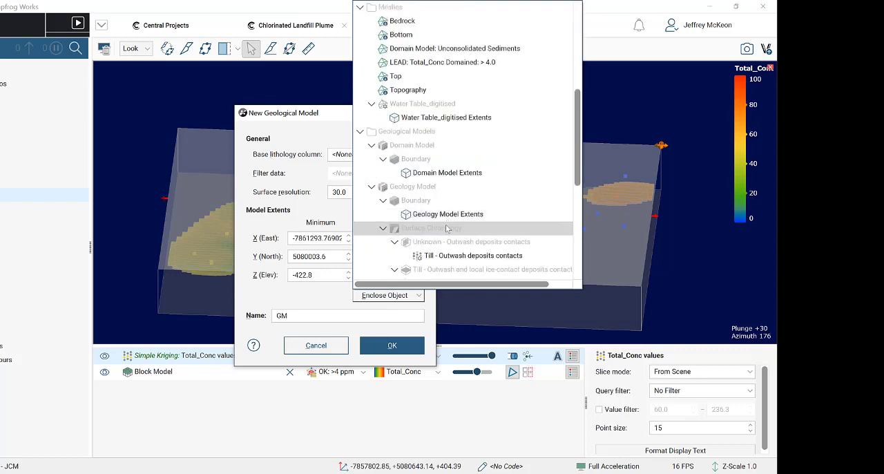
click(468, 217)
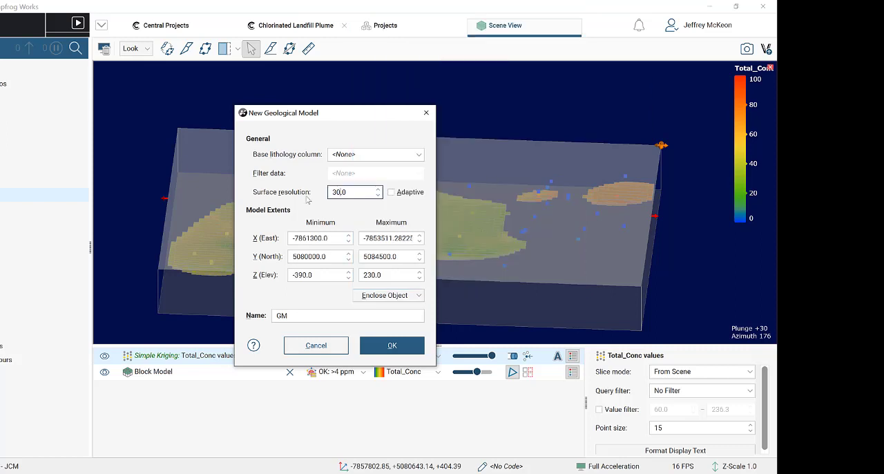
- Name the geological model Sub-domain model 2 and create it
click(284, 315)
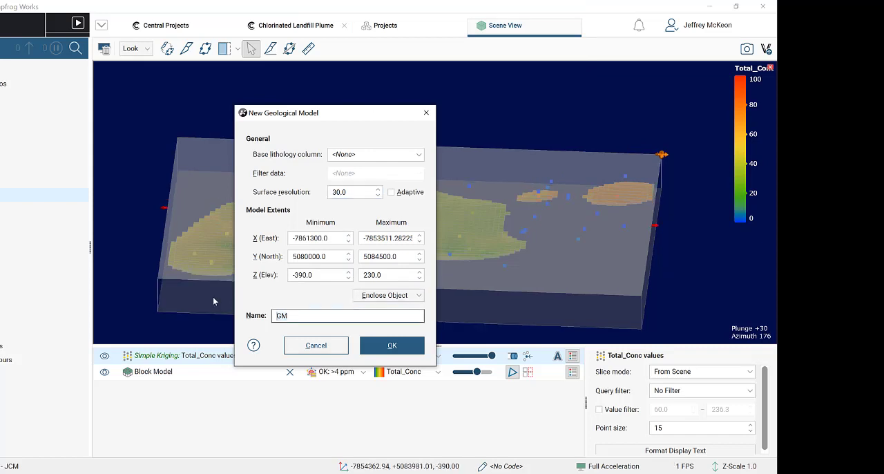
key(BackSpace)
key(BackSpace)
text(S)
key(BackSpace)
text(Sub-domain model 2)
click(392, 345)
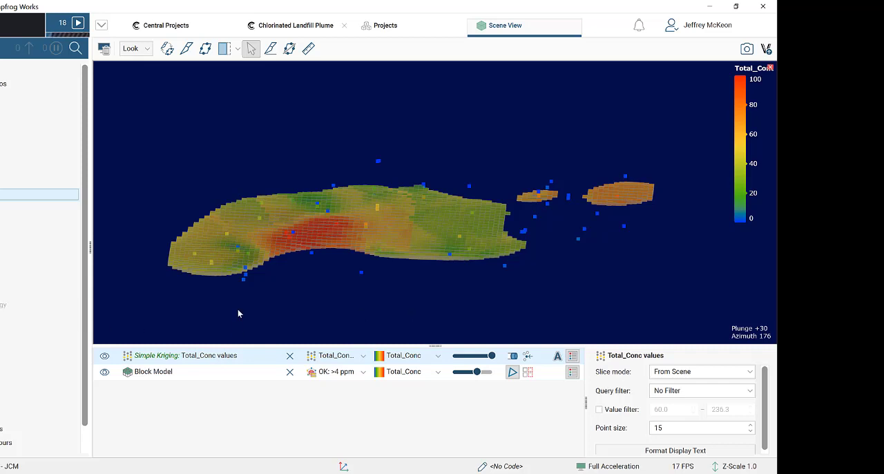
- Open the lithologies of Sub-domain model 2 and add a Bedrock code
drag(424, 293, 424, 273)
drag(650, 187, 646, 204)
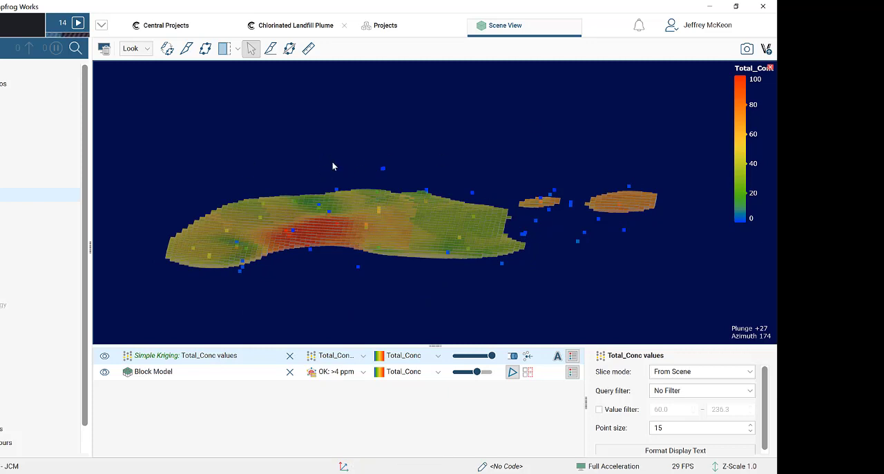
right_click(1, 293)
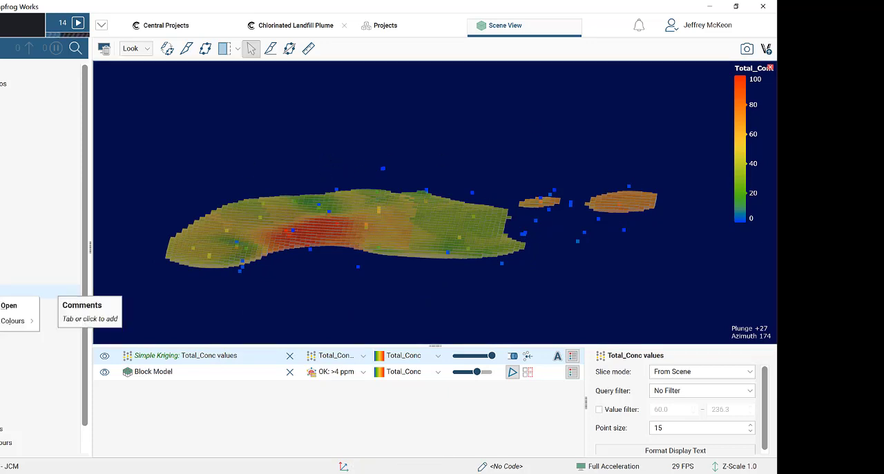
click(3, 304)
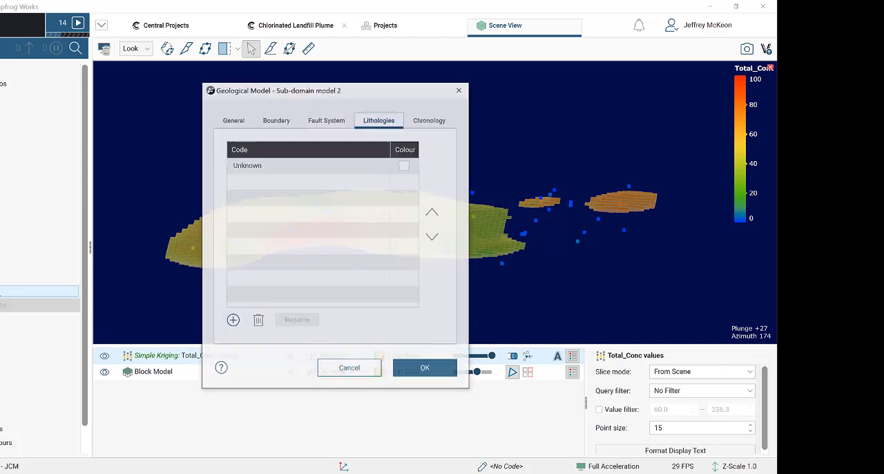
click(231, 323)
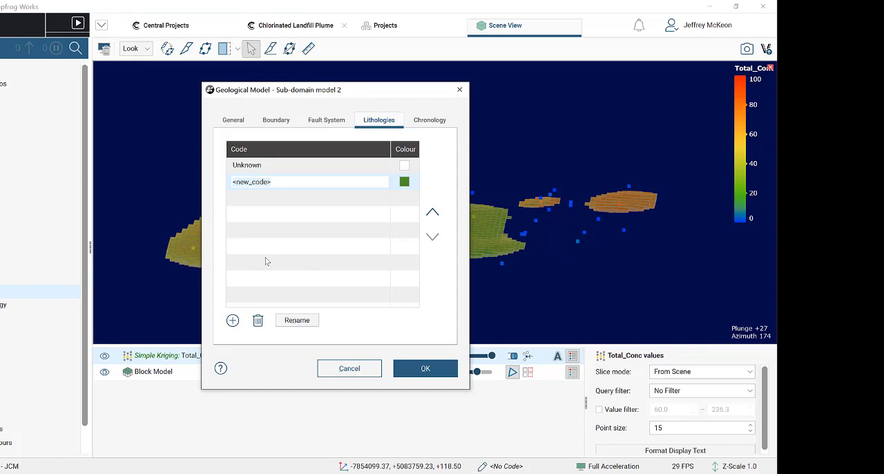
text(Bedrock)
- Add the lithology codes > 4 ppm and < 4 ppm to Sub-domain model 2 and apply the list
click(232, 320)
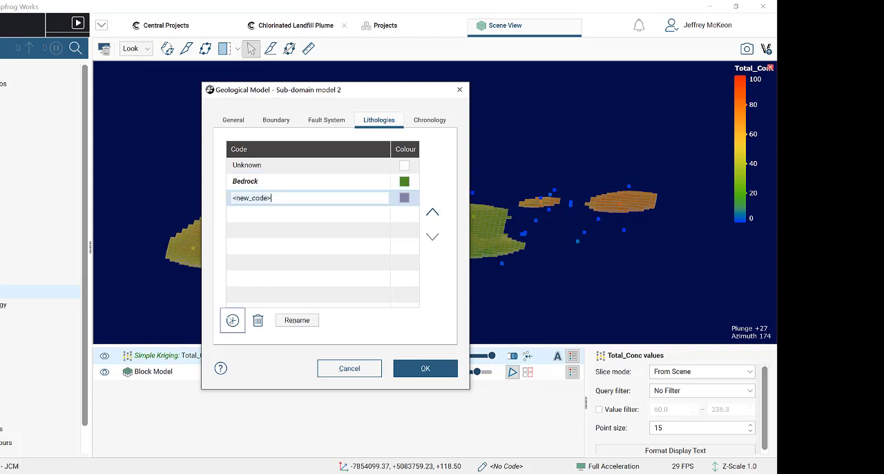
text(> 4 ppm)
click(232, 320)
text(< 4 ppm)
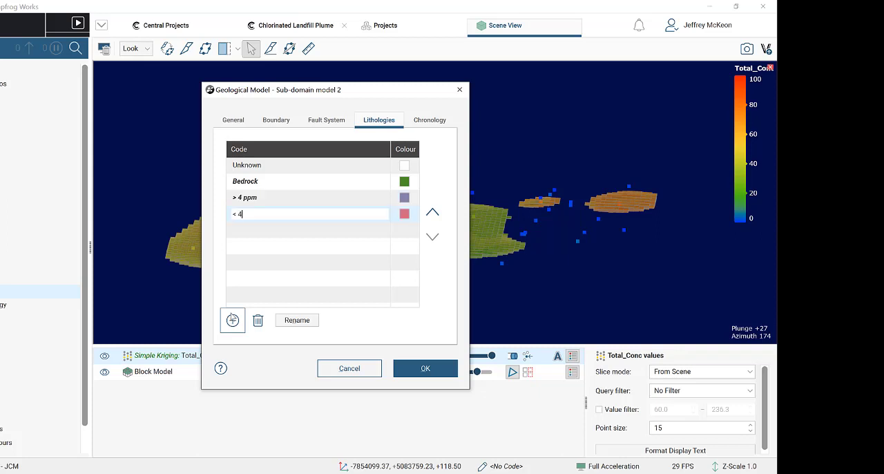
click(422, 368)
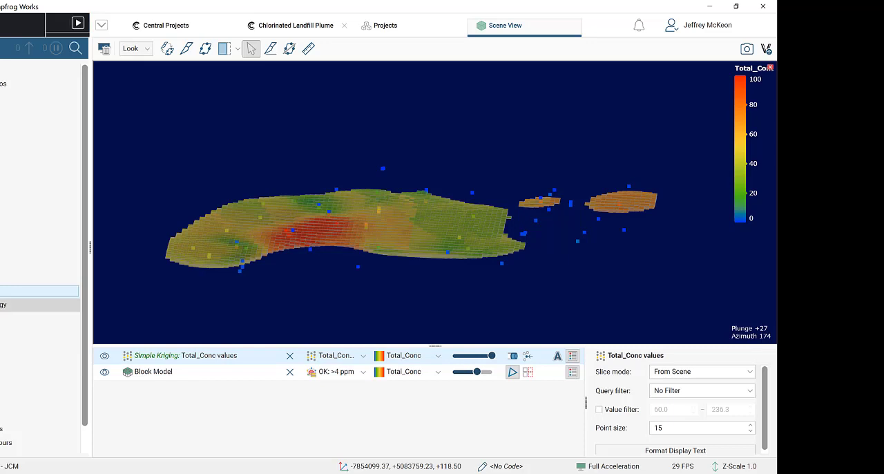
right_click(3, 305)
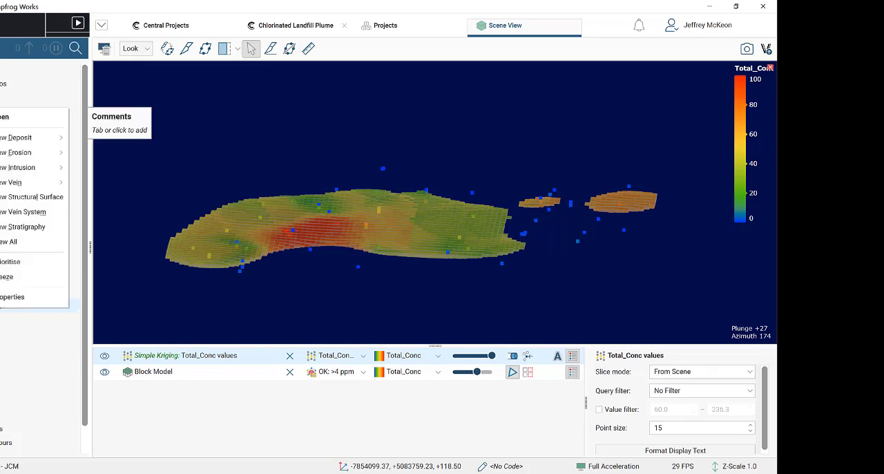
mouse_move(28, 143)
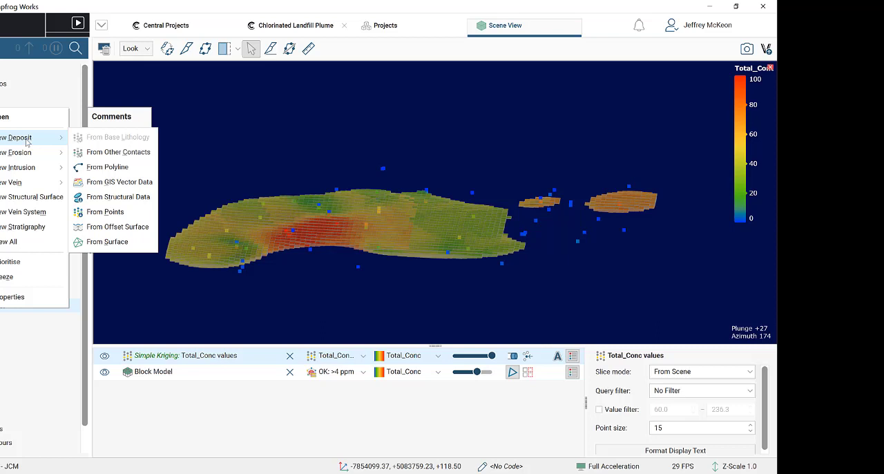
click(238, 84)
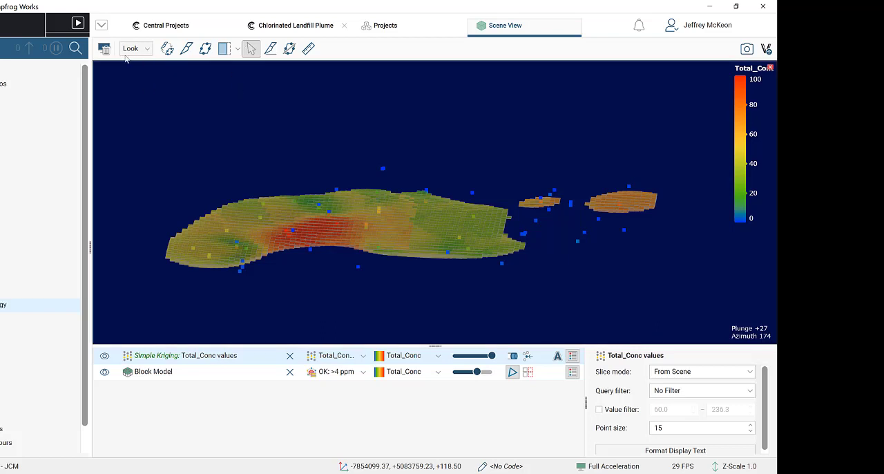
- Clear all objects from the scene
click(104, 49)
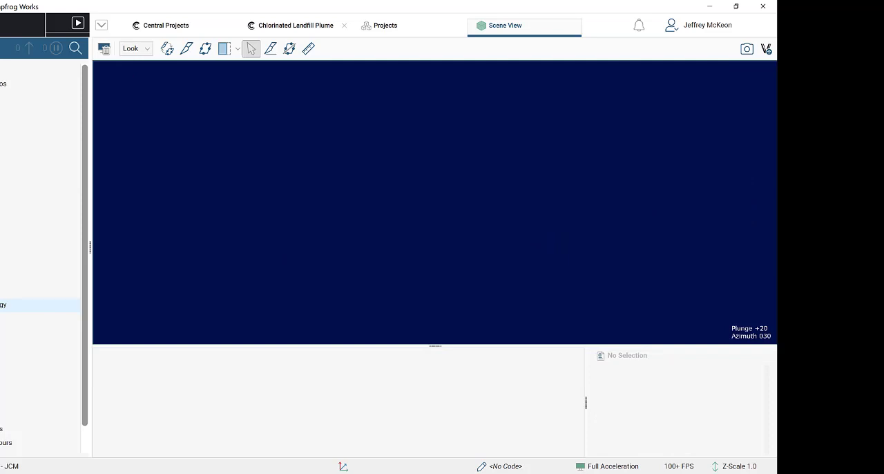
- Show the > 4.0 output volume of the Anisotropic Interpolant in the scene
click(2, 347)
click(2, 360)
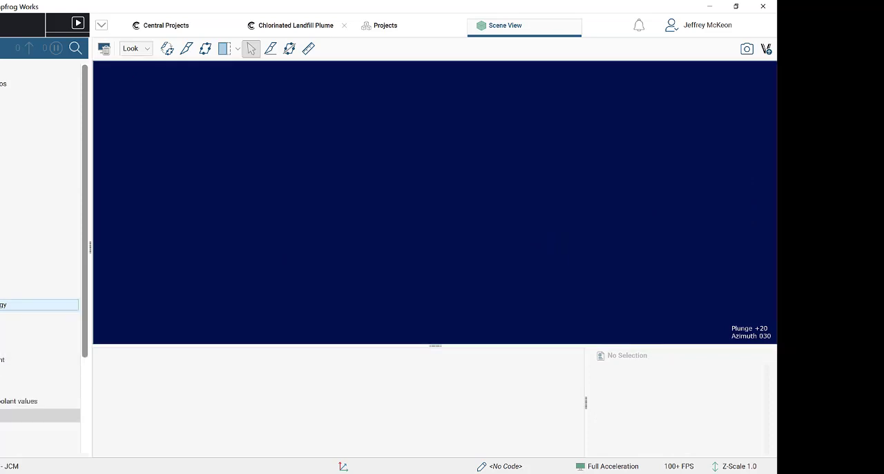
click(1, 429)
scroll(2, 416, down, 1)
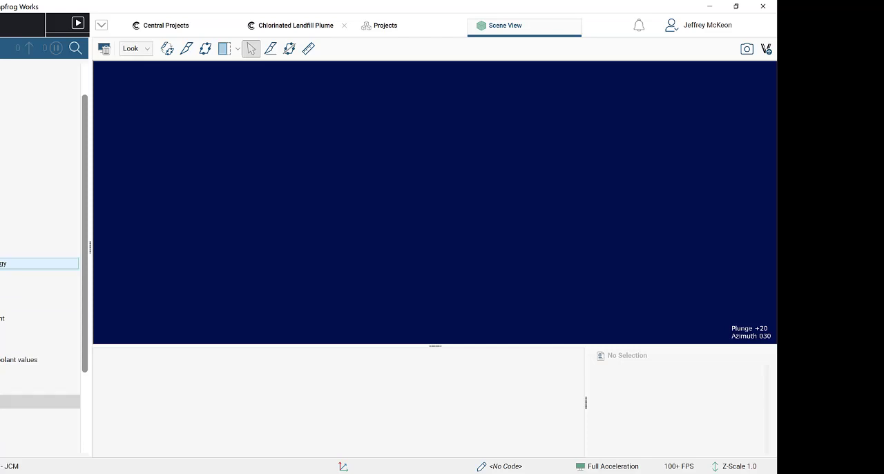
drag(3, 414, 455, 266)
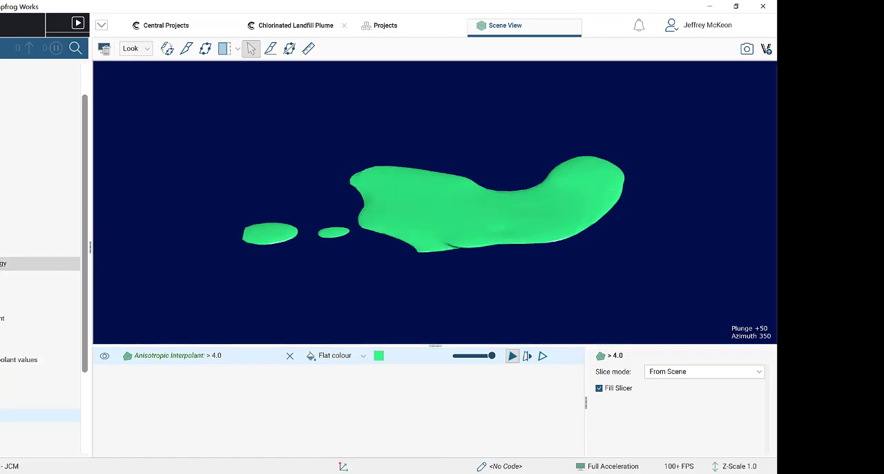
- Start a new intrusion from surface in Sub-domain model 2, using the Anisotropic Interpolant's > 4.0 output volume as its data
right_click(2, 265)
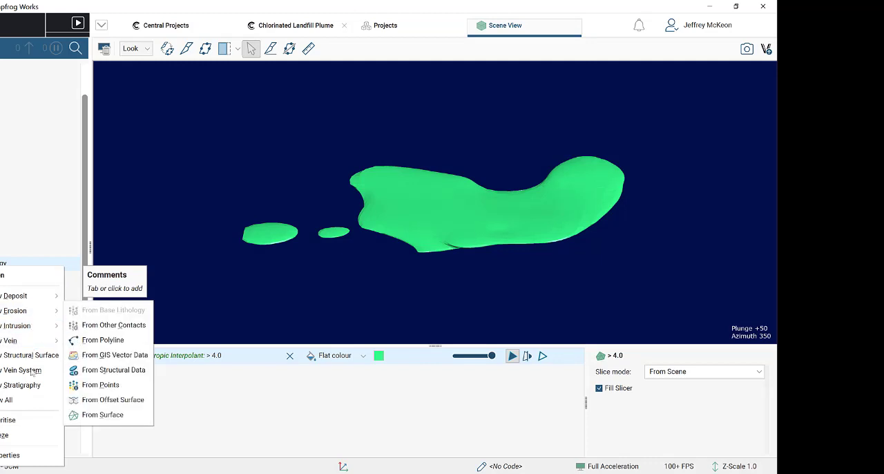
mouse_move(26, 330)
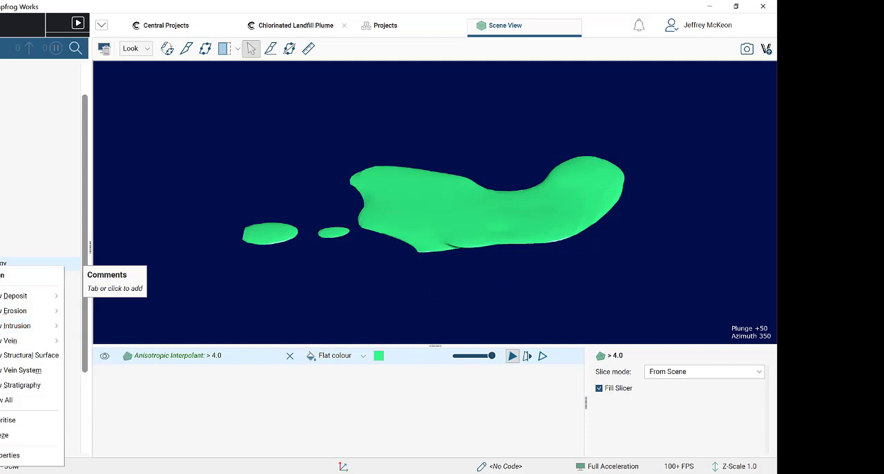
mouse_move(34, 355)
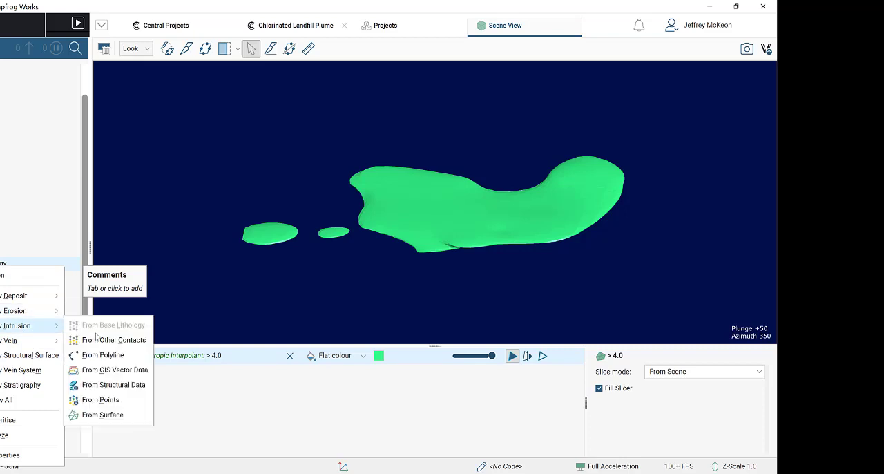
click(102, 415)
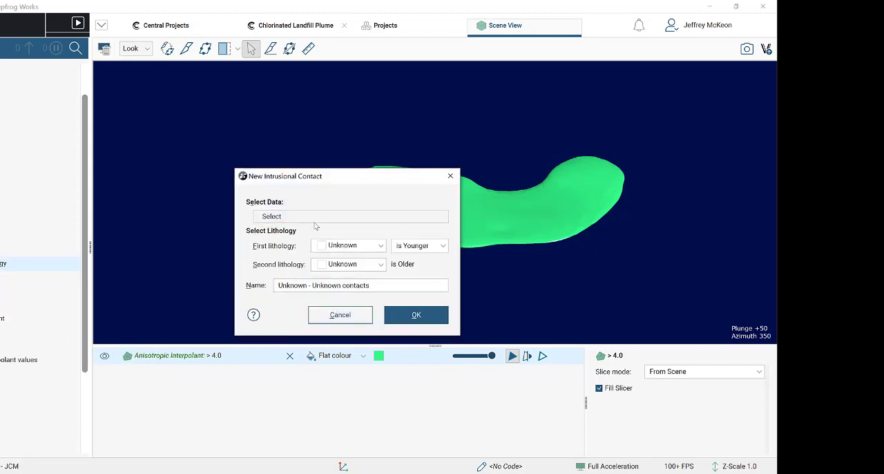
click(317, 217)
scroll(273, 415, down, 12)
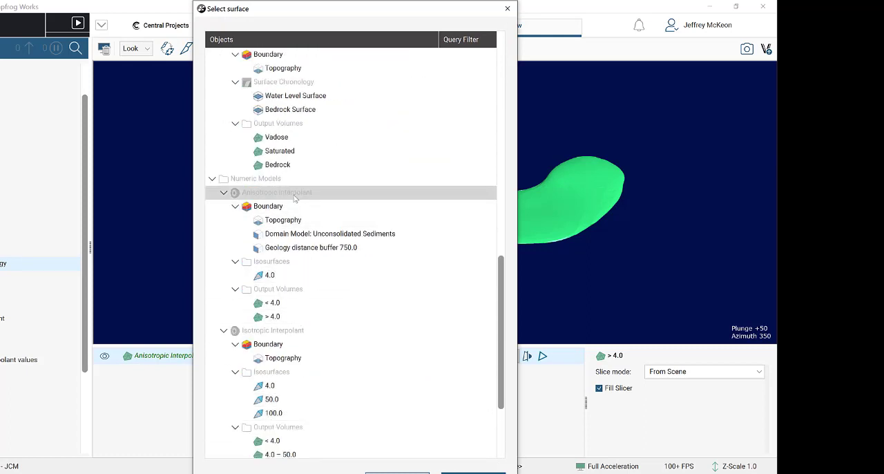
click(283, 322)
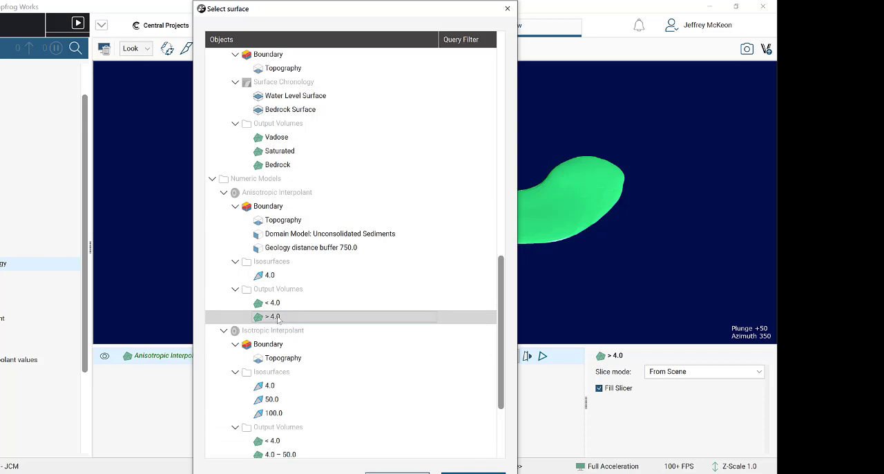
double_click(279, 319)
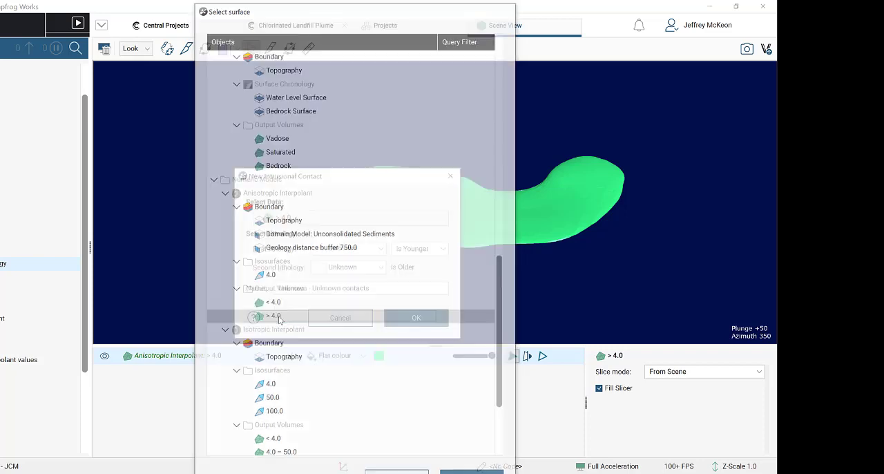
- Set the intrusion's first, younger lithology to > 4 ppm and create the contact
click(348, 249)
click(352, 262)
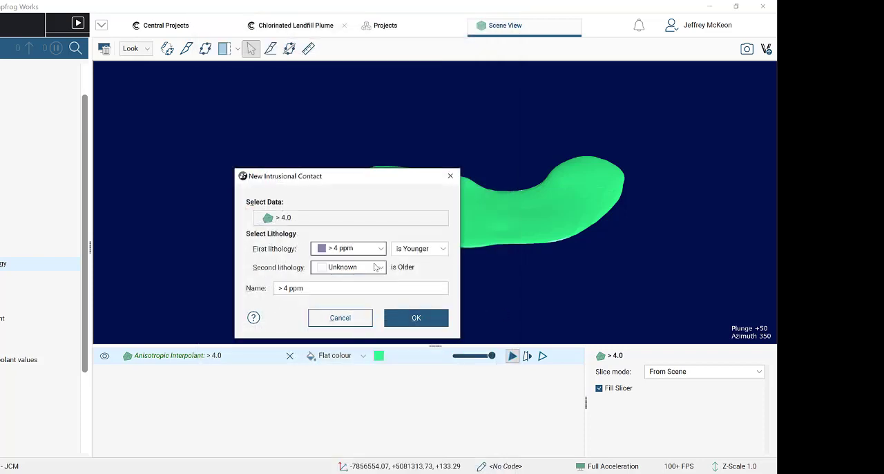
click(418, 318)
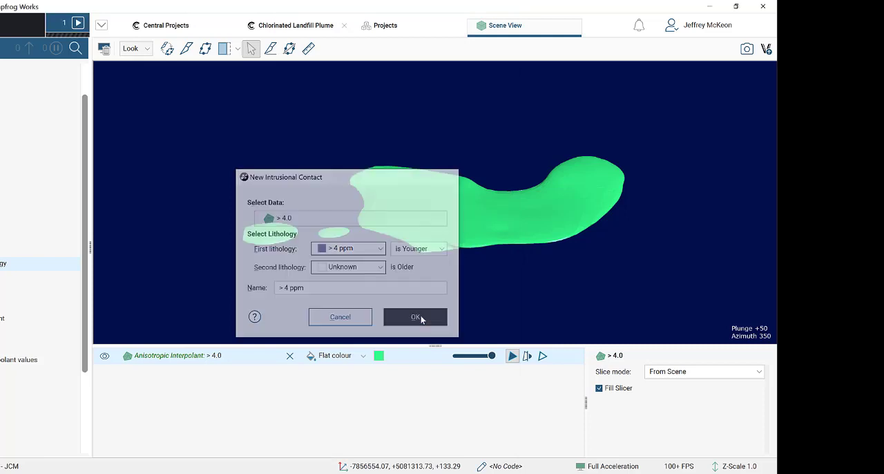
- Start a new deposit from surface in Sub-domain model 2, using the Domain Model's Bedrock - Unconsolidated Sediments contacts
right_click(15, 265)
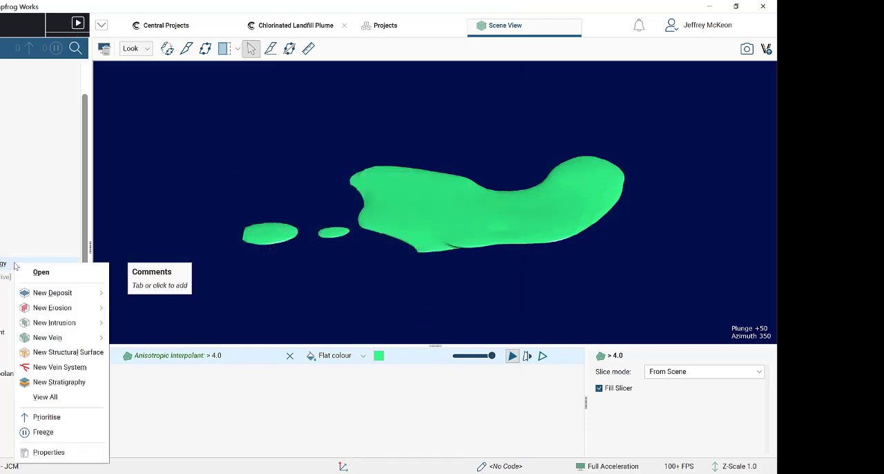
mouse_move(74, 295)
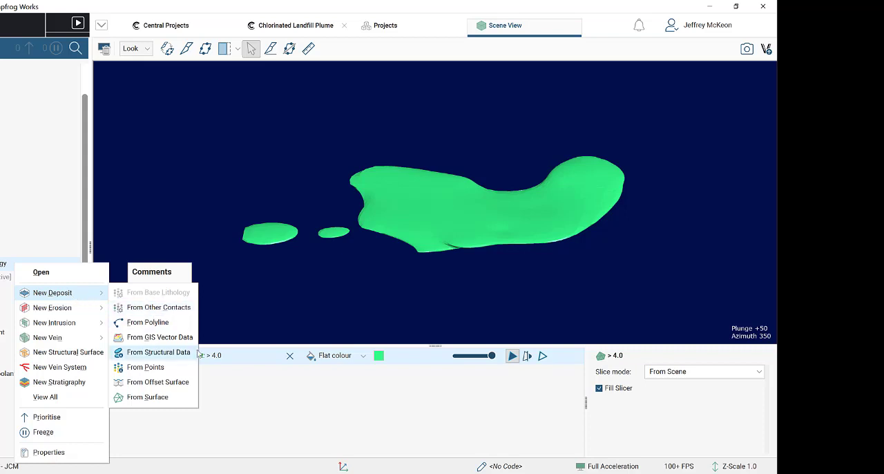
click(176, 398)
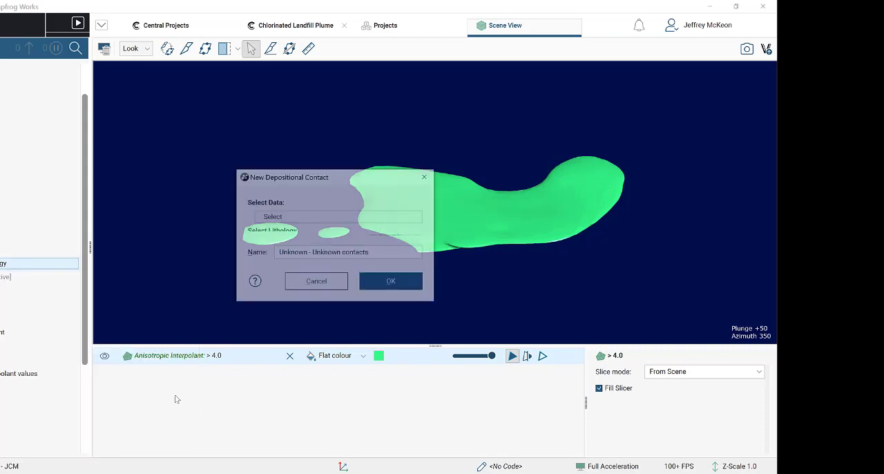
click(348, 217)
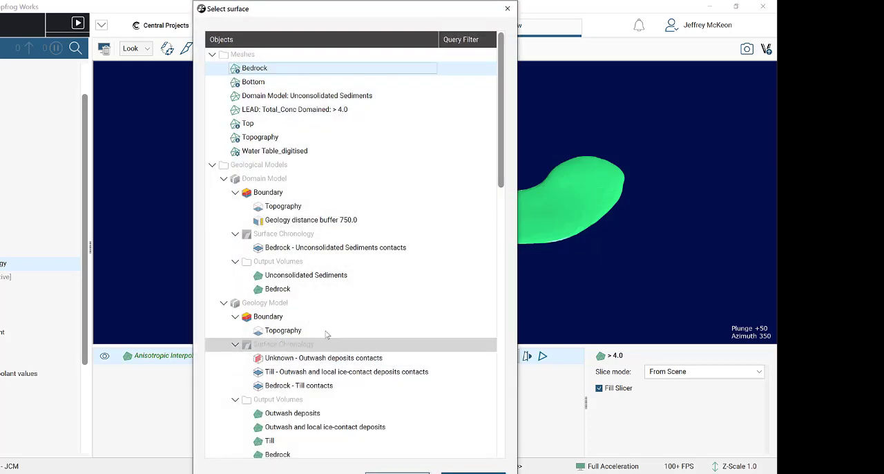
scroll(325, 335, down, 10)
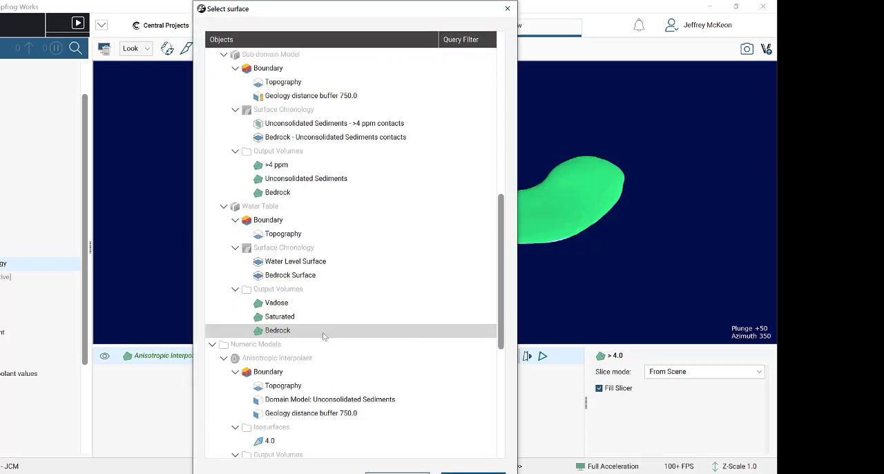
scroll(323, 335, down, 7)
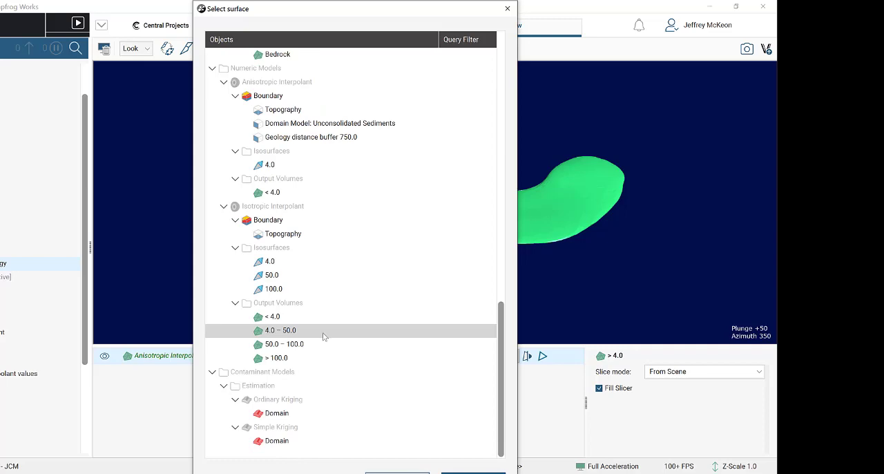
scroll(323, 336, up, 11)
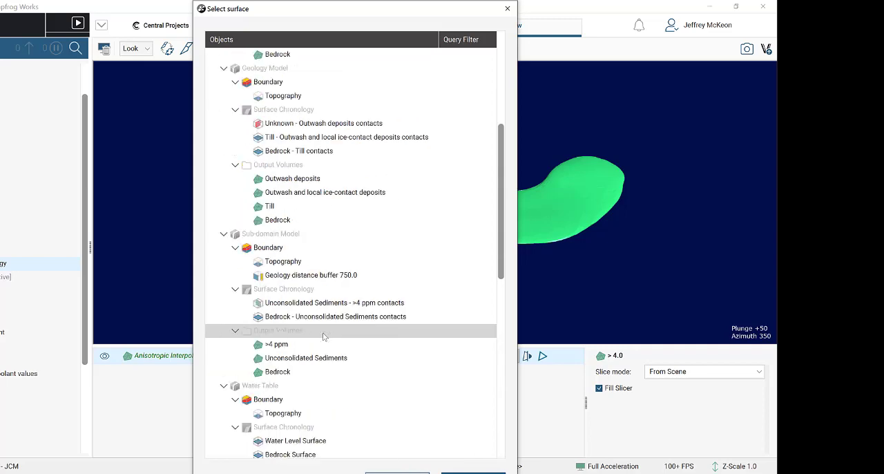
scroll(323, 336, up, 6)
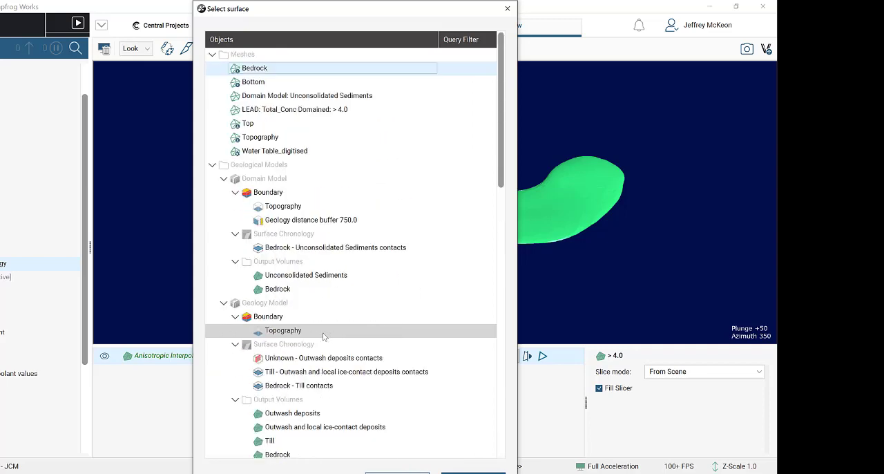
click(318, 251)
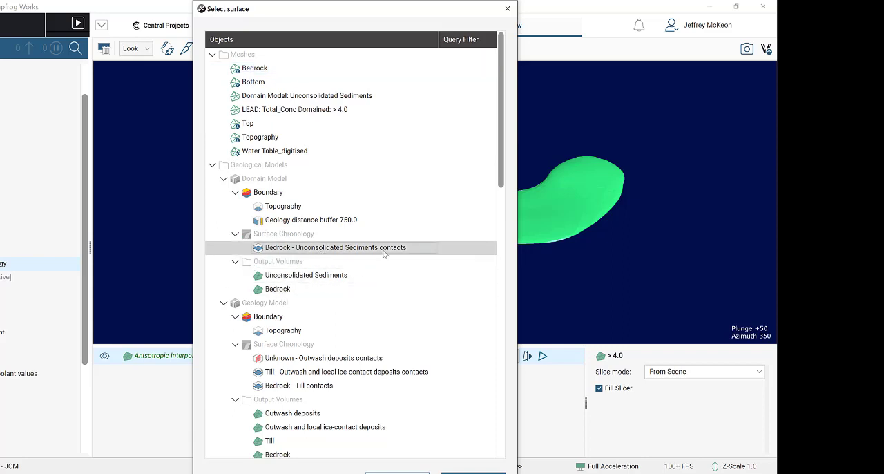
double_click(321, 250)
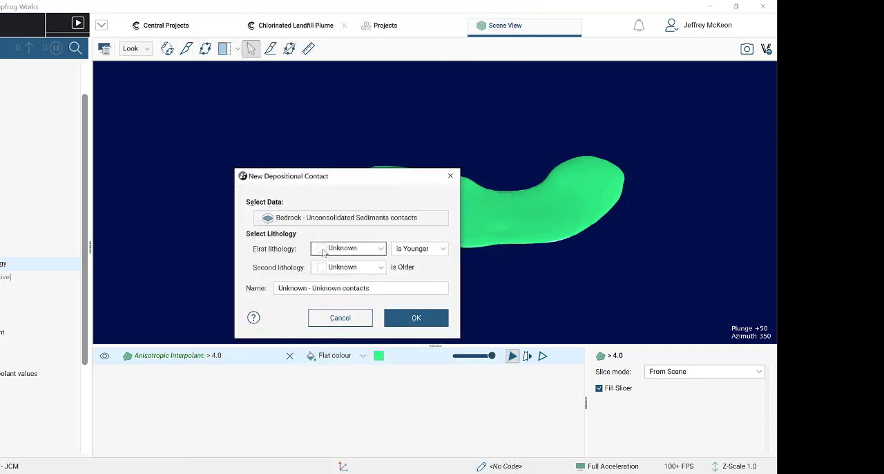
- Set < 4 ppm as the deposit's younger lithology and Bedrock as the older one, and create the contact
click(367, 248)
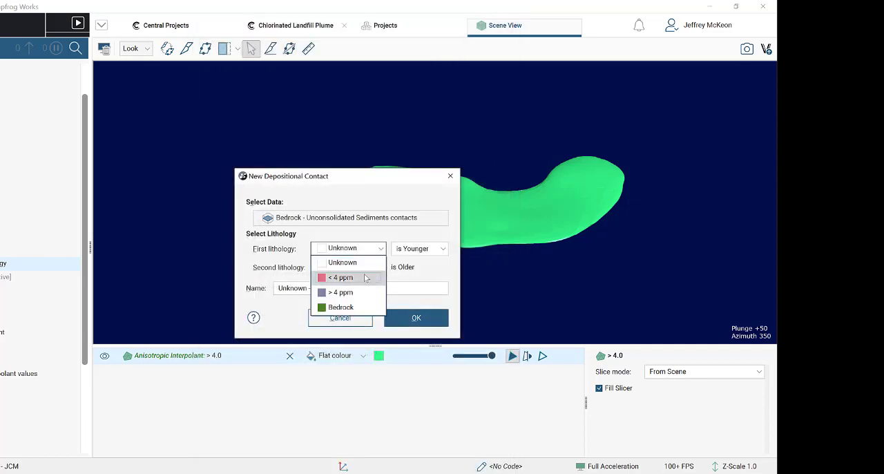
click(366, 277)
click(374, 267)
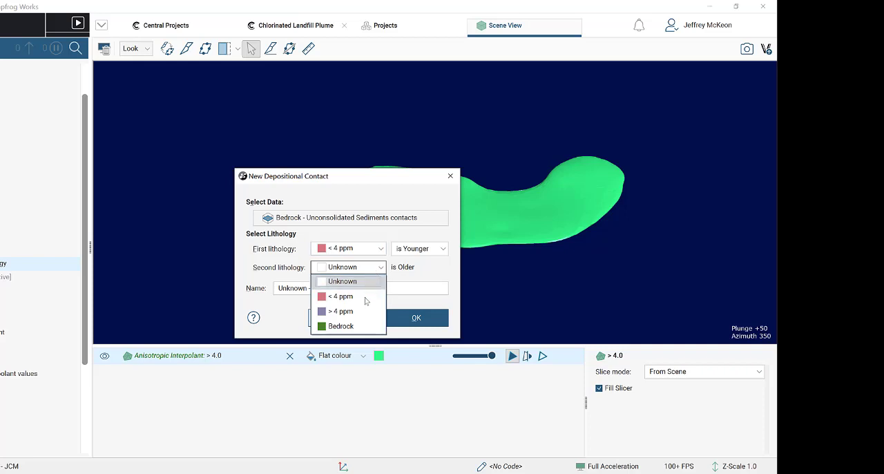
click(362, 326)
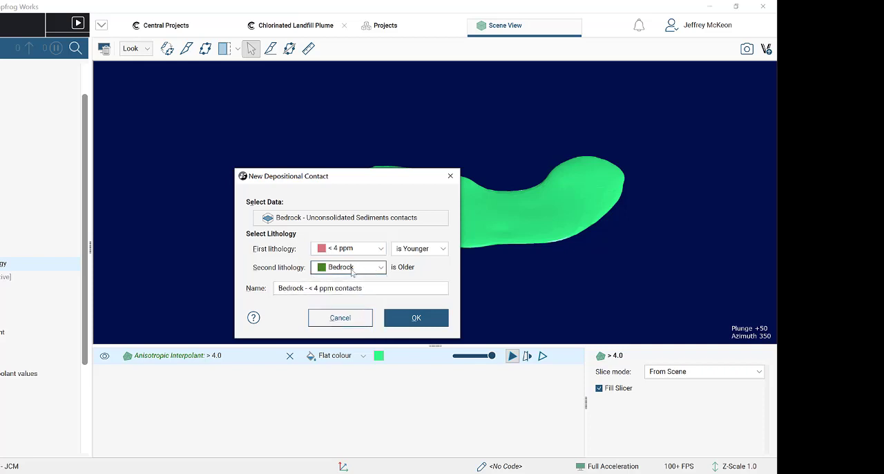
click(417, 318)
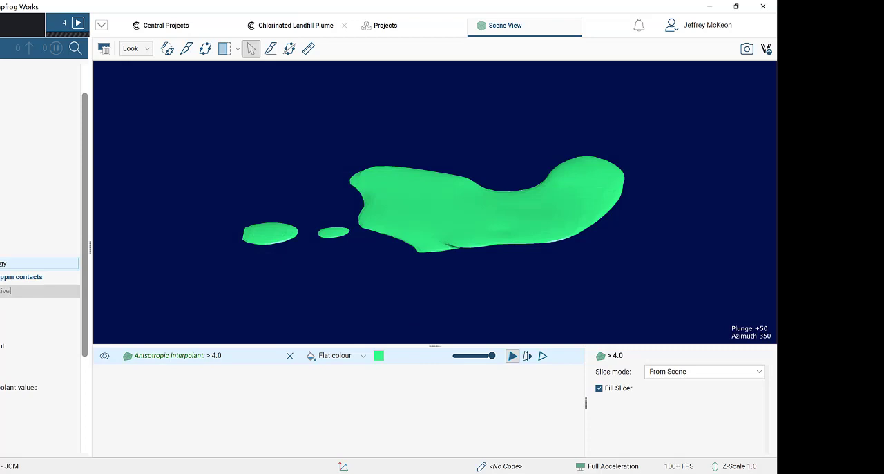
- Clear the scene and, in Sub-domain model 2's chronology, apply both contact surfaces with > 4 ppm above Bedrock - < 4 ppm contacts
click(105, 48)
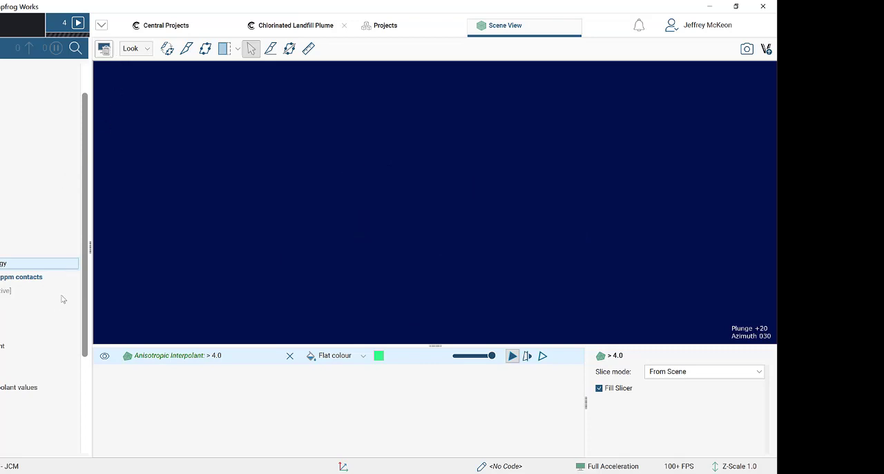
double_click(11, 265)
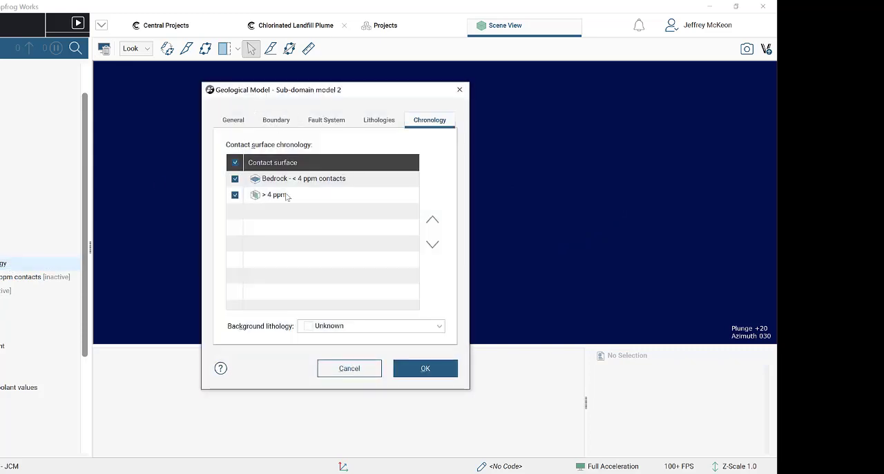
click(287, 196)
click(433, 219)
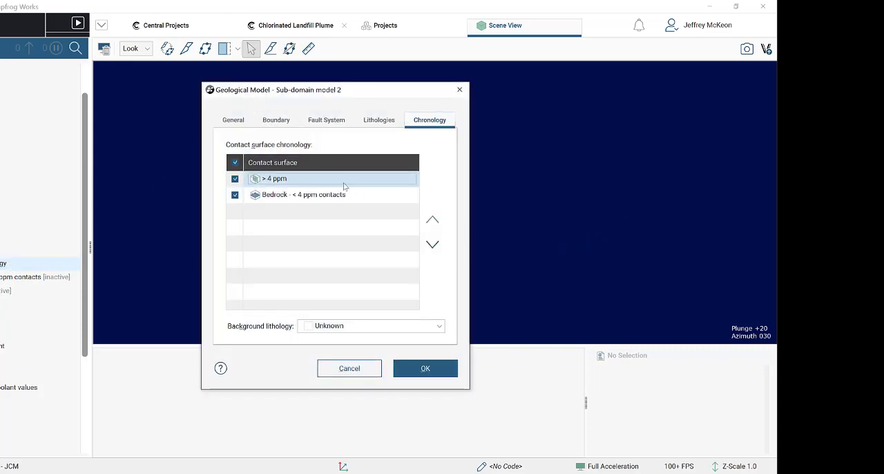
click(426, 367)
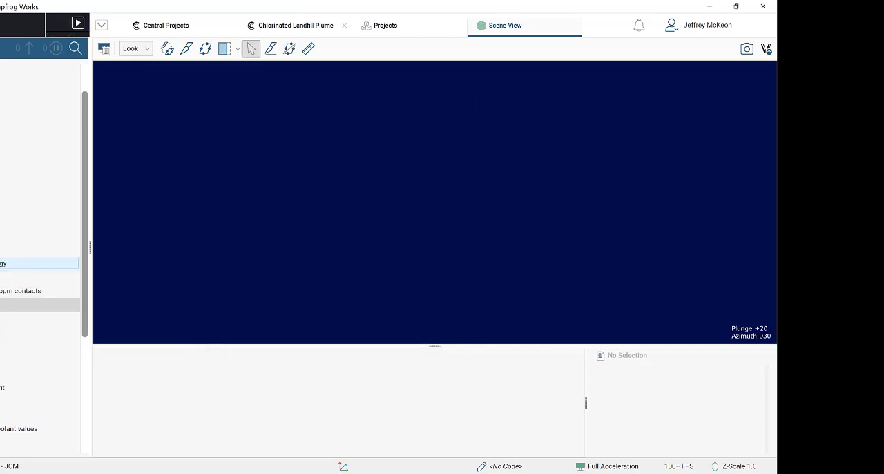
- Add the > 4 ppm, < 4 ppm and Bedrock output volumes of Sub-domain model 2 to the scene
drag(27, 319, 445, 230)
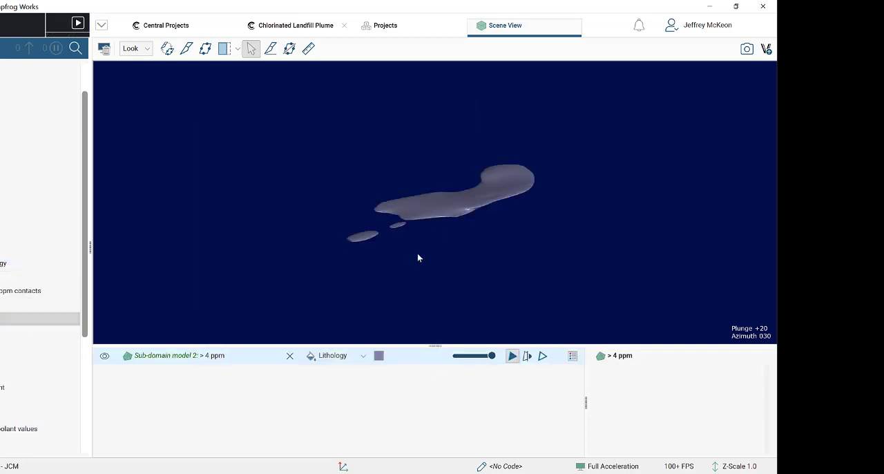
drag(480, 268, 277, 277)
drag(28, 333, 502, 290)
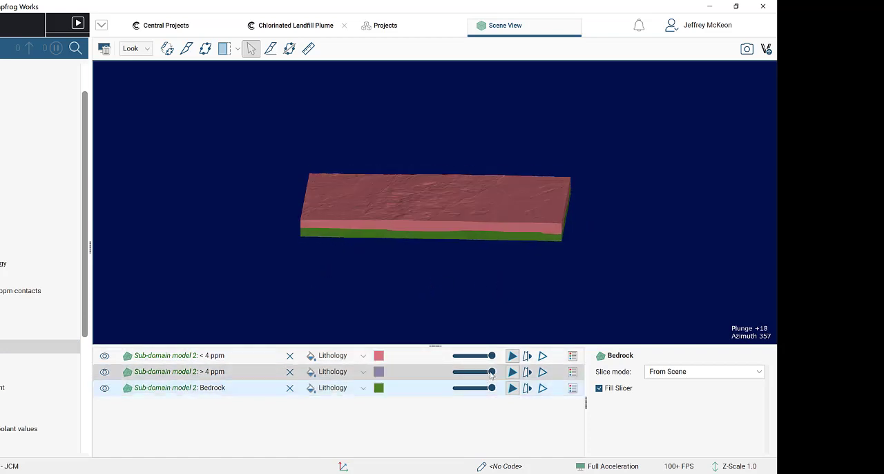
- Make the < 4 ppm and Bedrock volumes semi-transparent and inspect the > 4 ppm plume within Sub-domain model 2
drag(492, 356, 471, 355)
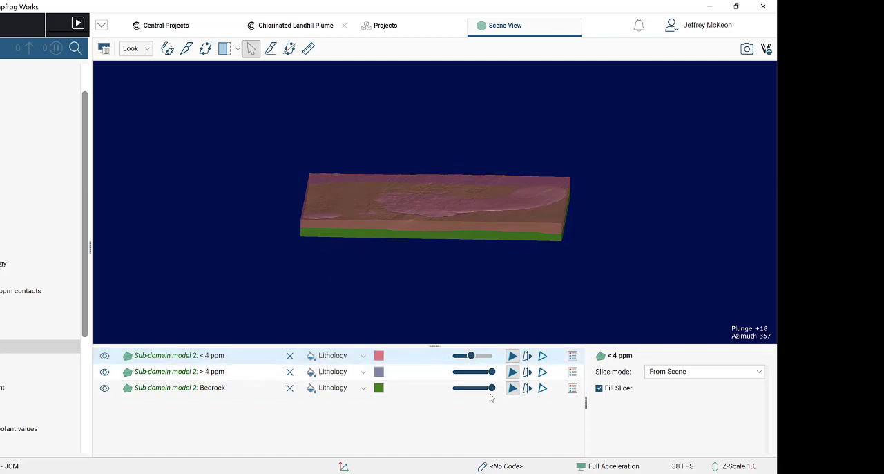
drag(491, 388, 472, 390)
drag(446, 290, 466, 357)
drag(449, 263, 398, 204)
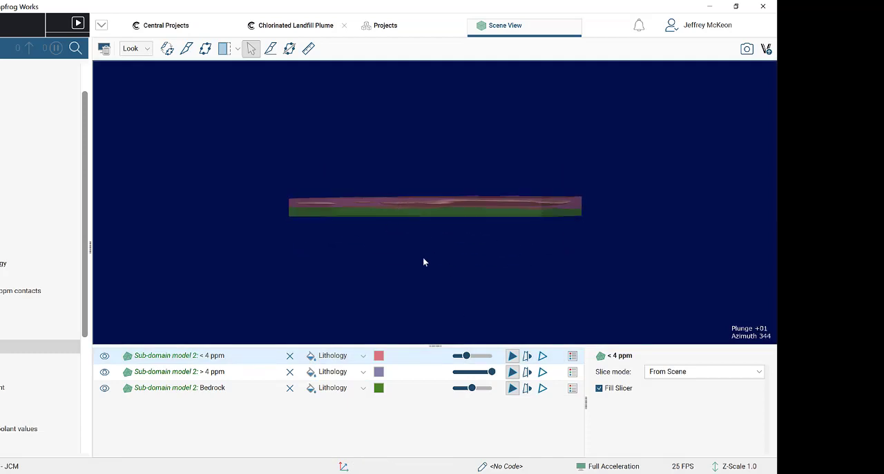
drag(423, 258, 441, 289)
drag(378, 245, 523, 270)
scroll(431, 209, up, 3)
scroll(456, 226, up, 5)
scroll(455, 263, down, 3)
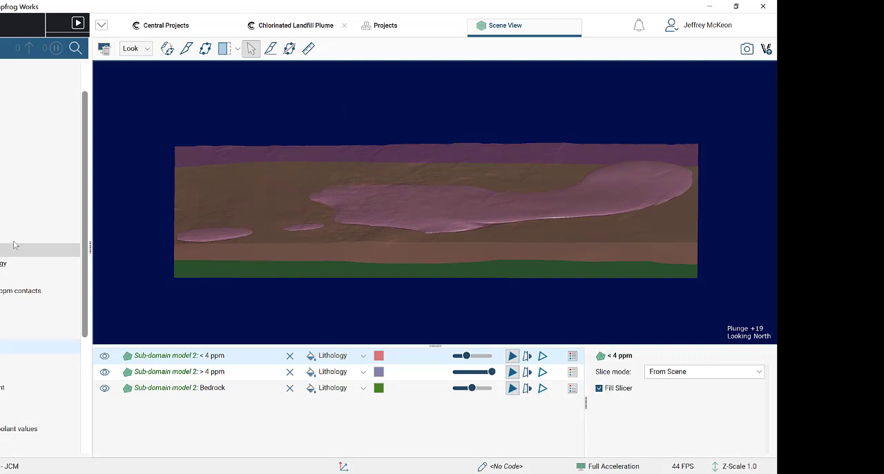
- Open the block model's table of statistics and examine the OK: >4 ppm and SK: estimates
right_click(8, 208)
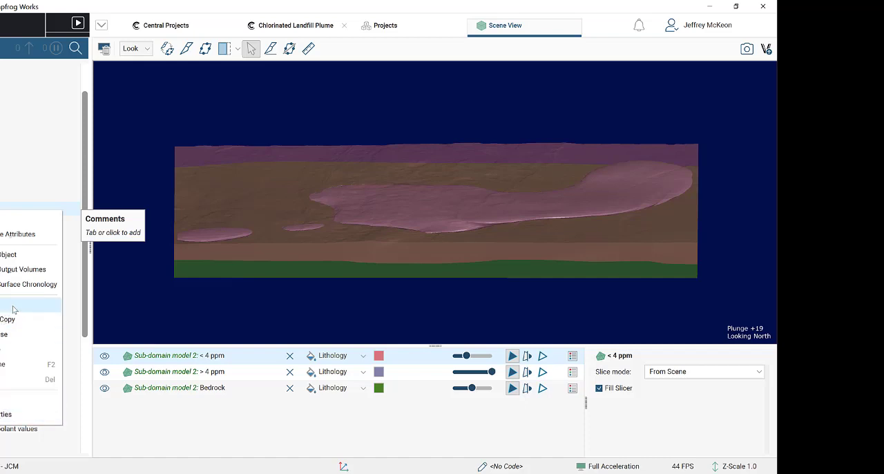
click(13, 306)
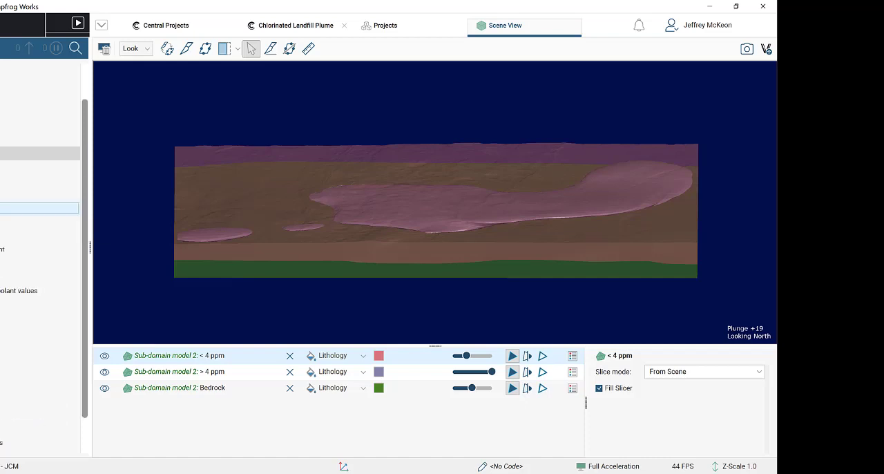
click(2, 154)
click(1, 194)
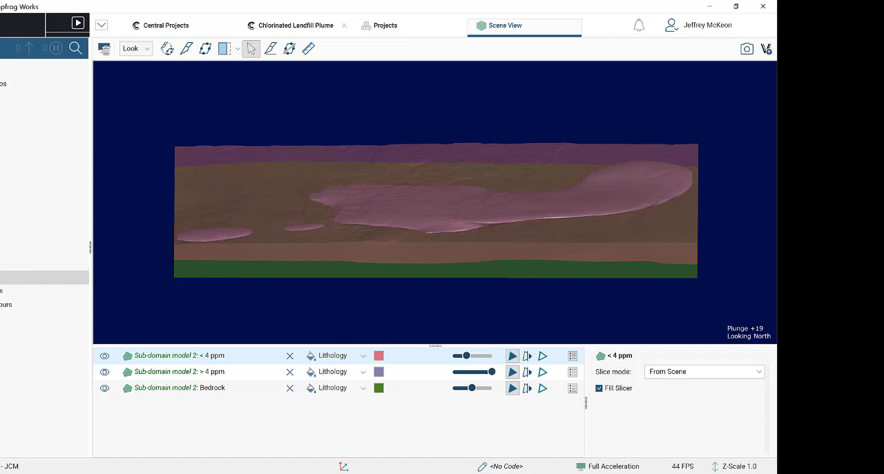
click(2, 278)
right_click(2, 291)
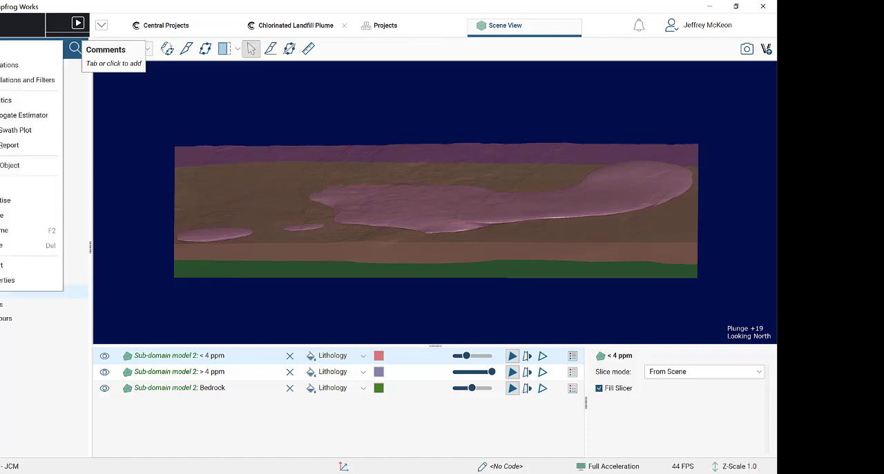
click(31, 99)
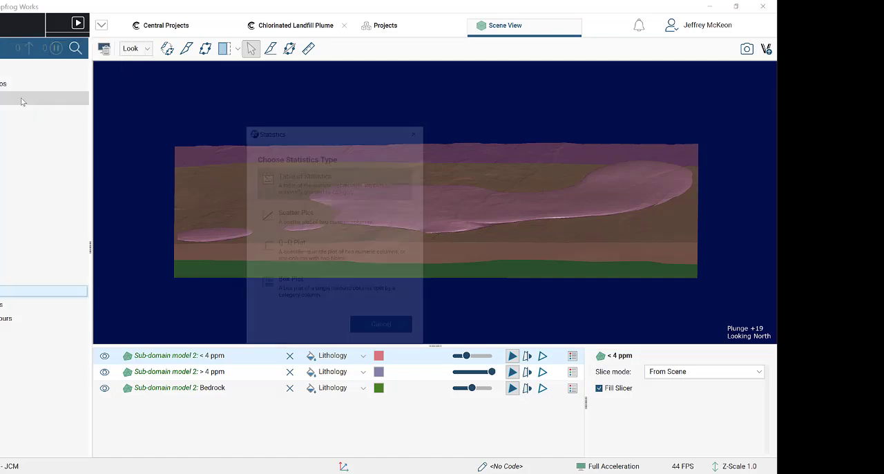
click(336, 173)
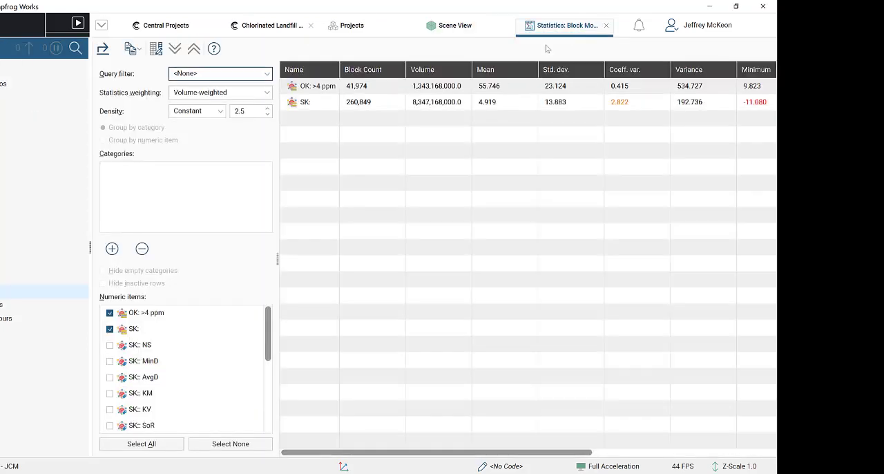
click(321, 91)
- Compare the Sub-domain model 2 volumes, viewed obliquely and looking north, with the block model statistics
click(450, 25)
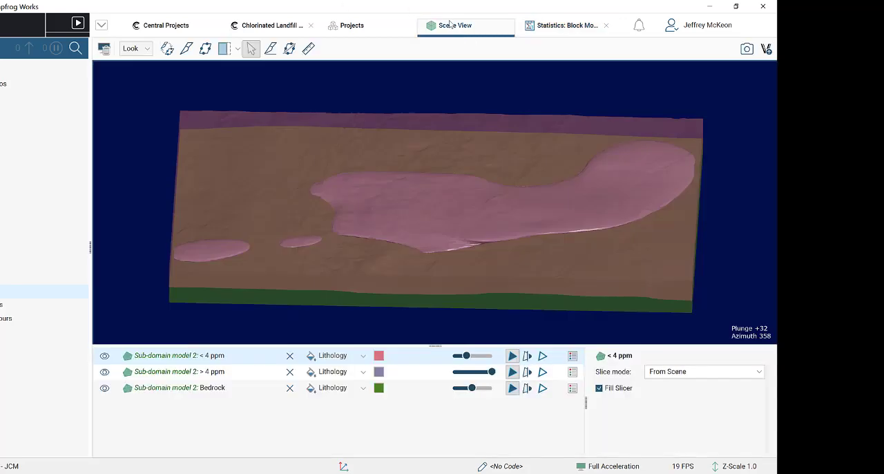
drag(411, 289, 420, 255)
key(n)
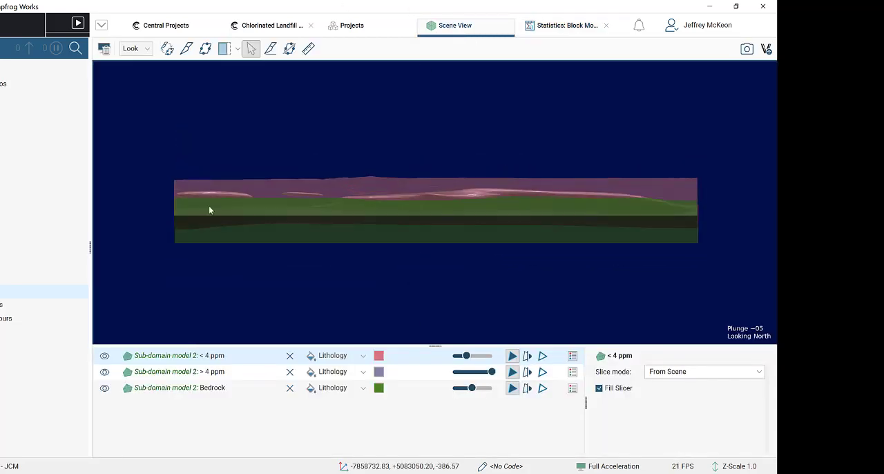
drag(237, 203, 237, 206)
key(n)
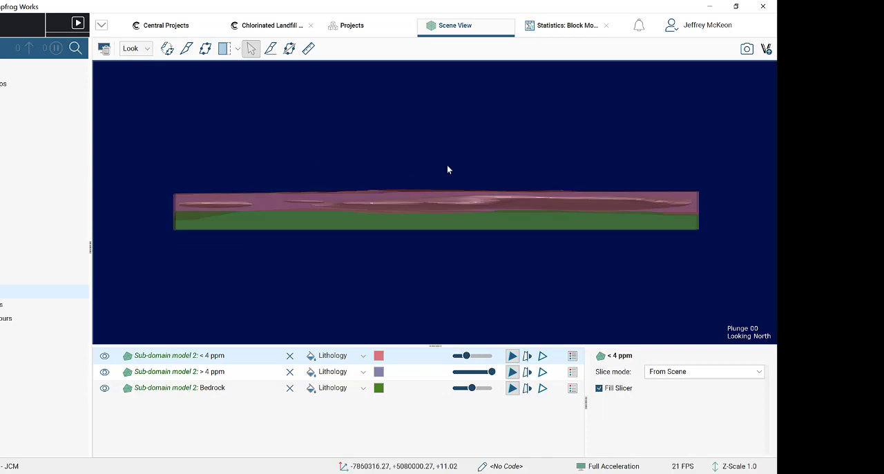
click(541, 26)
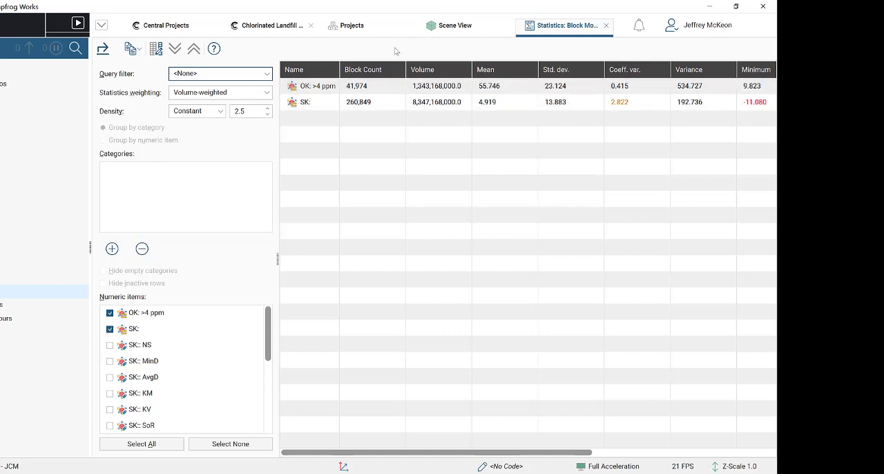
click(449, 26)
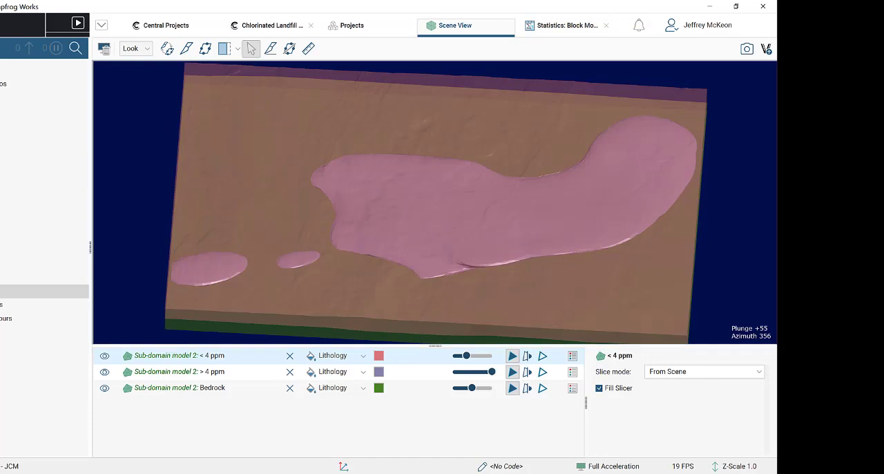
- Open the block model's calculations and filters, enlarge the expression area, and review the existing variables, calculations and filters
right_click(1, 291)
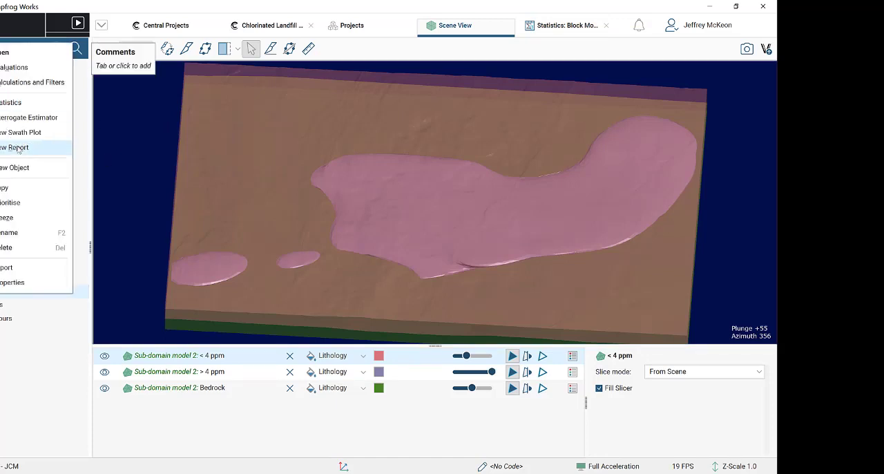
click(43, 83)
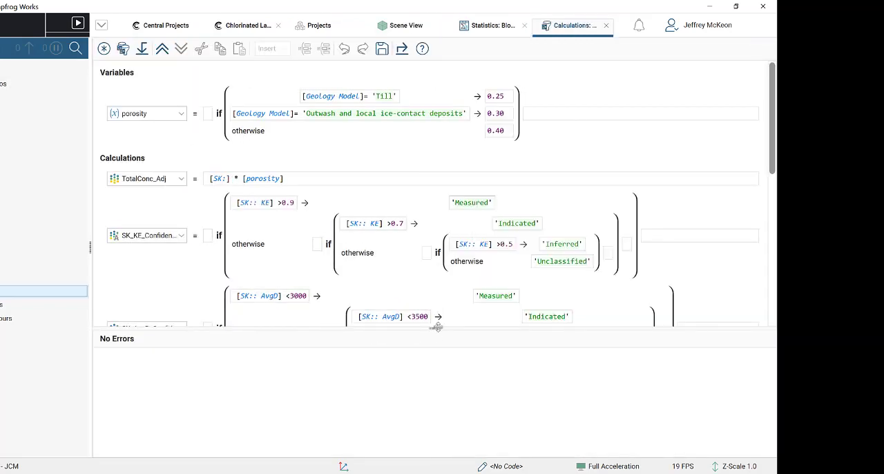
drag(433, 329, 430, 398)
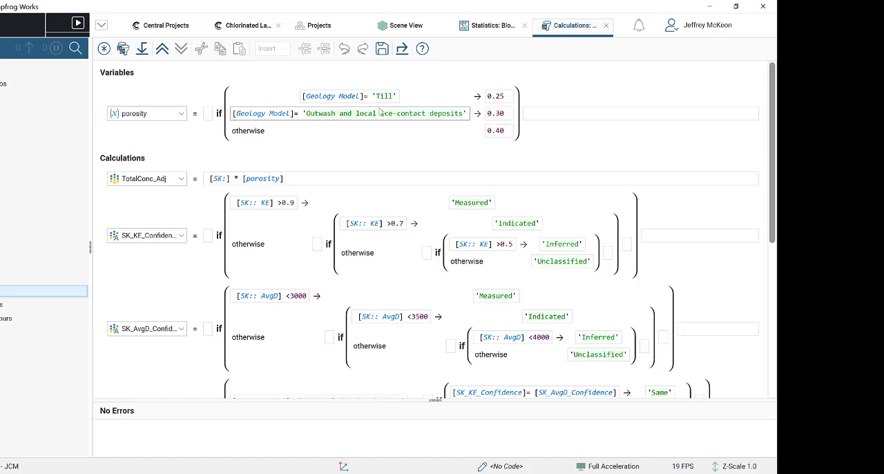
scroll(307, 303, down, 8)
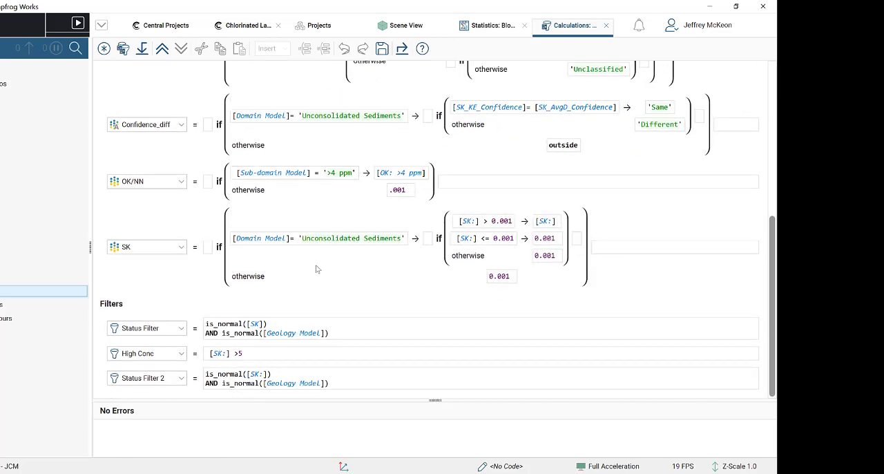
scroll(315, 273, up, 8)
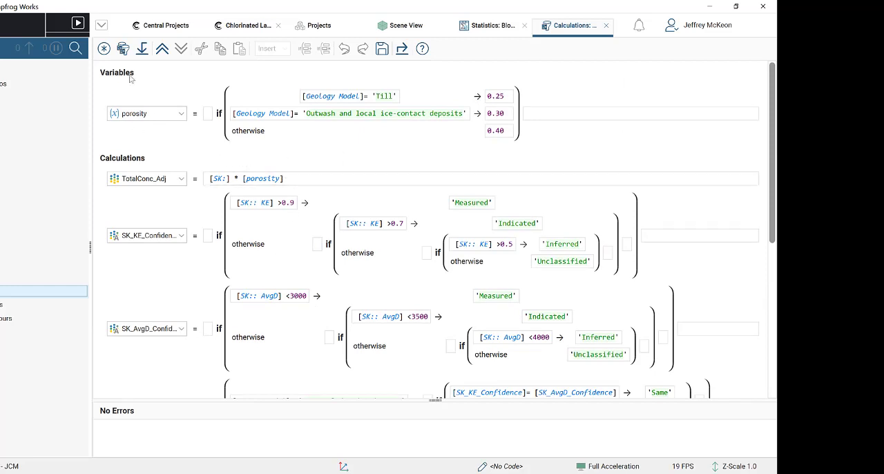
- Create a new calculation variable named porosity 2
click(104, 50)
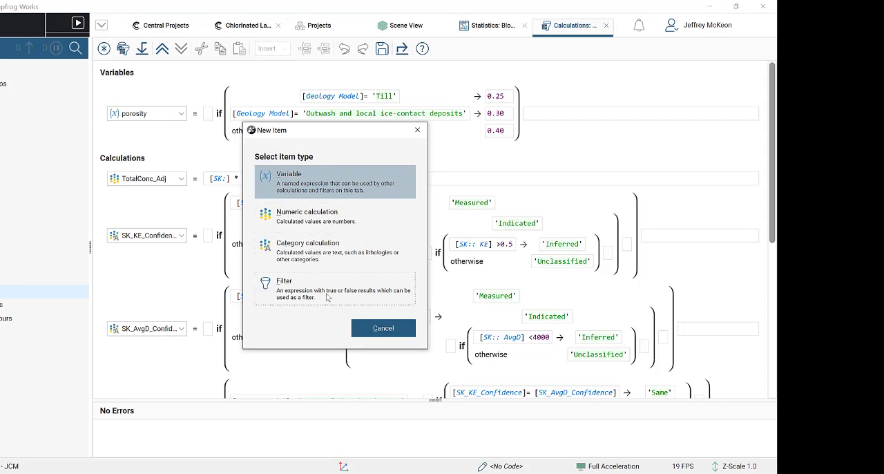
click(383, 328)
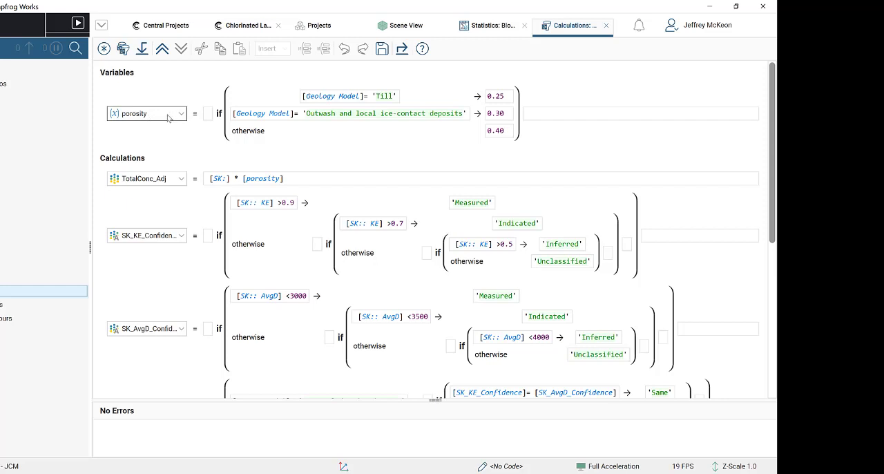
click(103, 48)
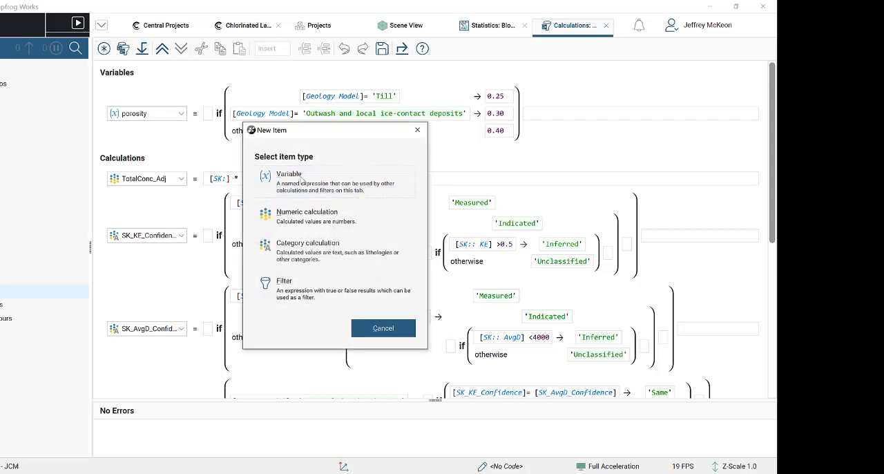
click(301, 180)
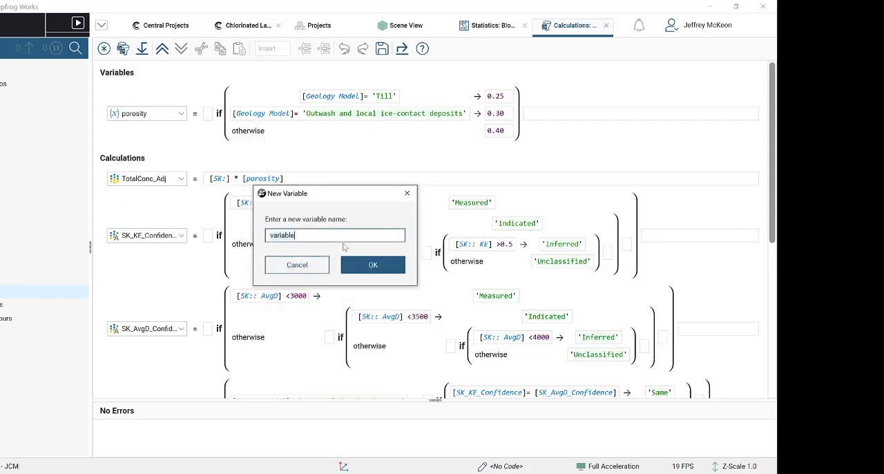
text(porosity 2)
key(Return)
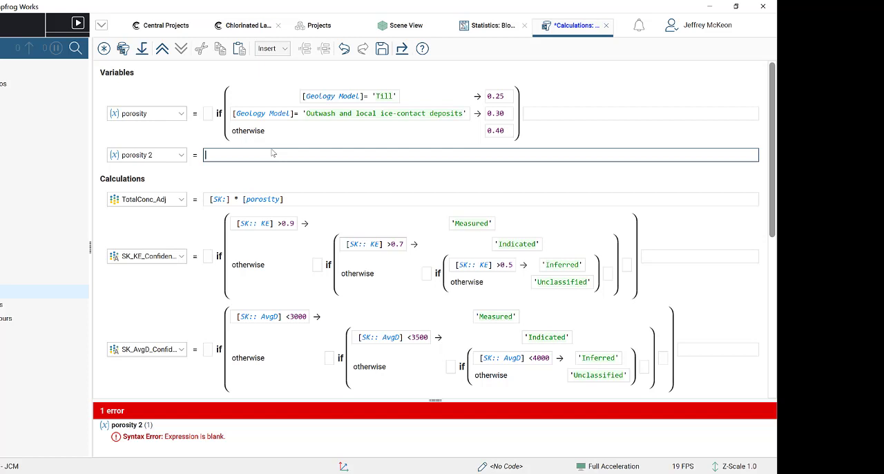
- Start porosity 2 with an if statement and add a second condition row to it
text(if()
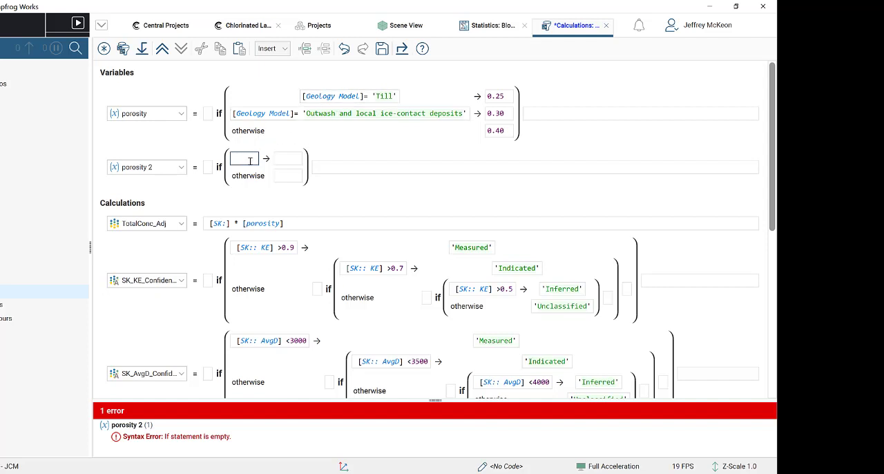
click(305, 49)
click(253, 158)
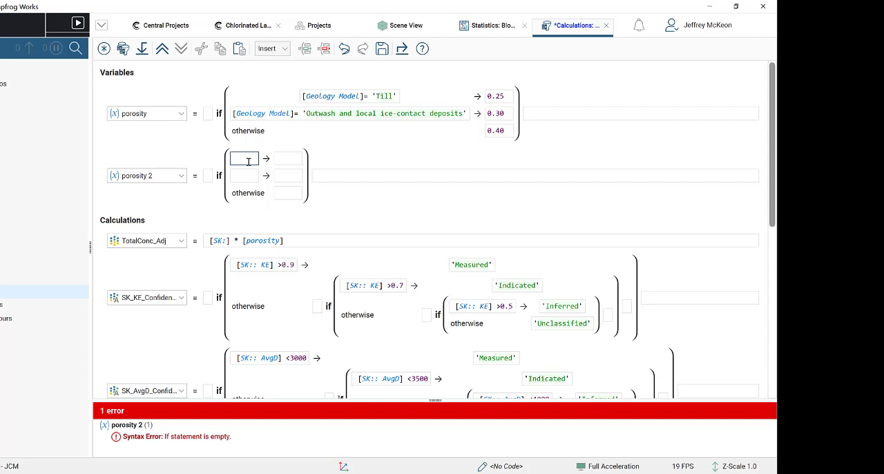
click(271, 48)
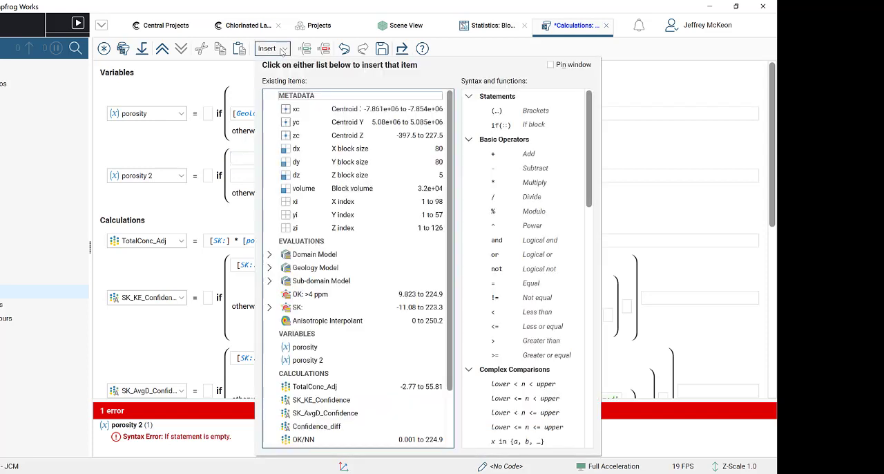
click(550, 64)
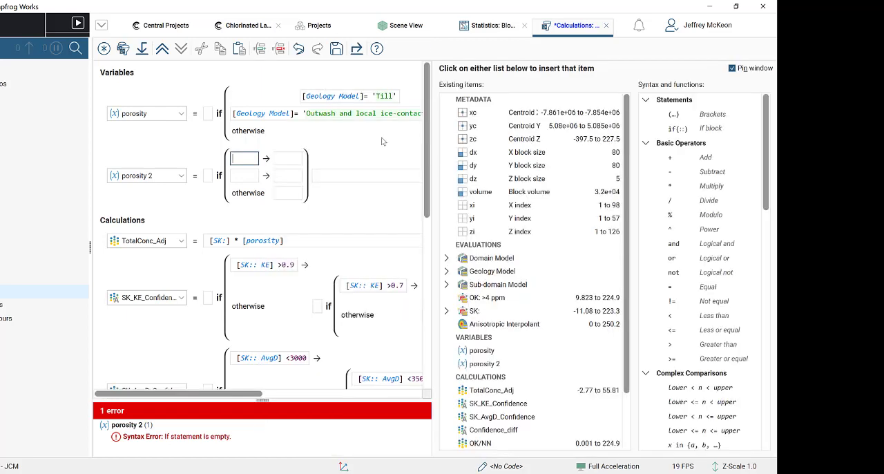
click(734, 69)
click(271, 48)
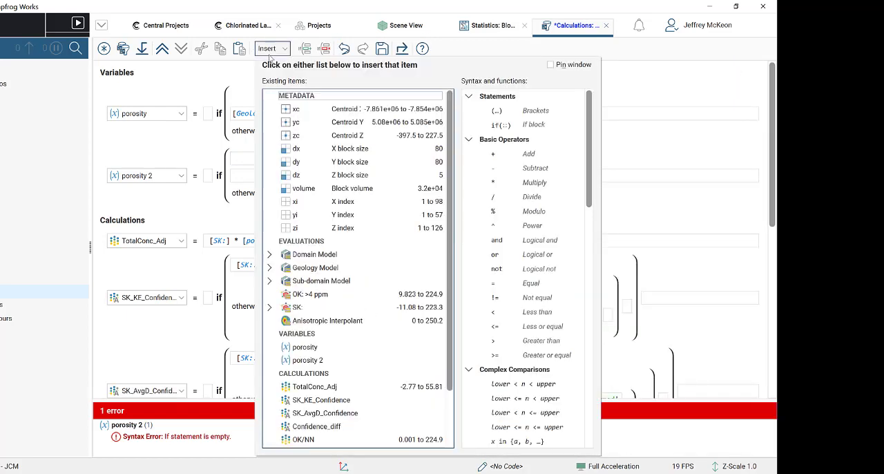
click(244, 159)
click(272, 49)
click(277, 50)
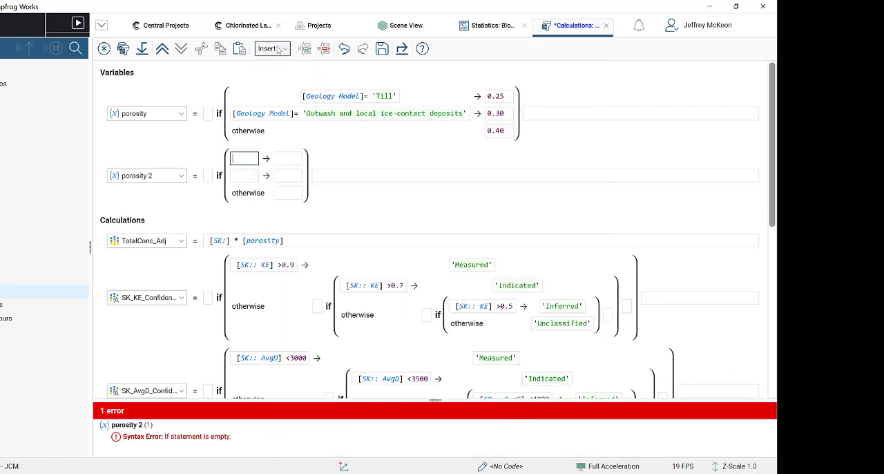
click(277, 49)
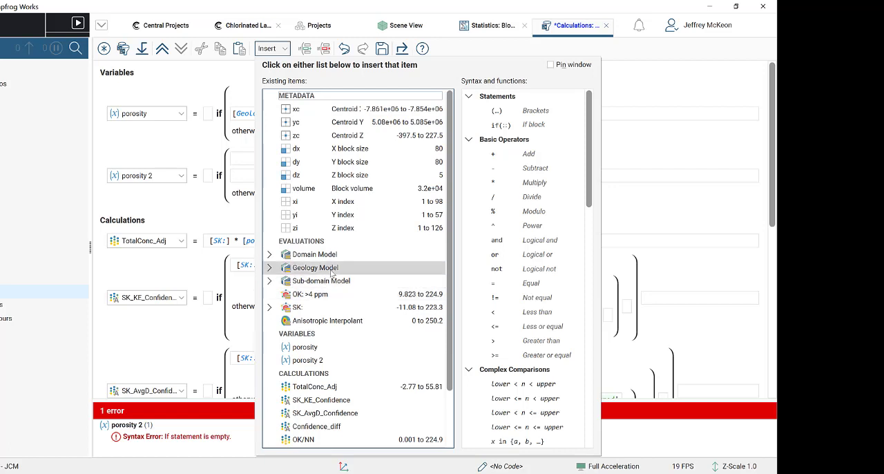
click(283, 48)
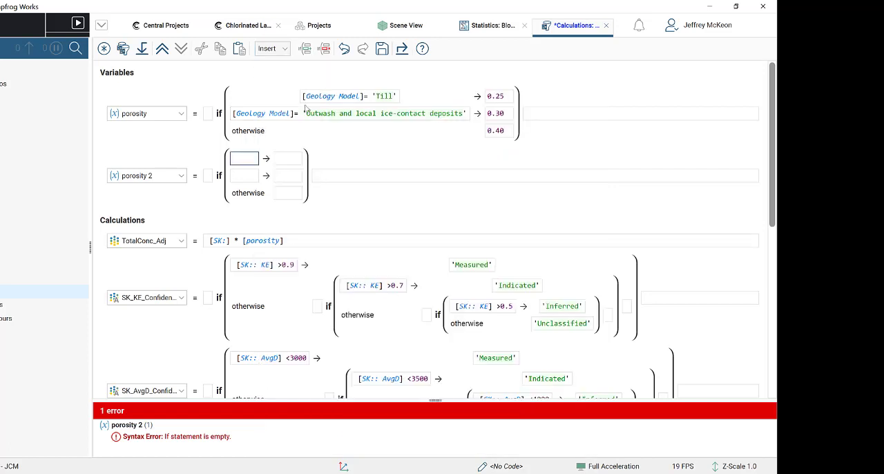
- Set the first condition of porosity 2 to [Geology Model] = 'Till' with a result of 0.25
click(283, 49)
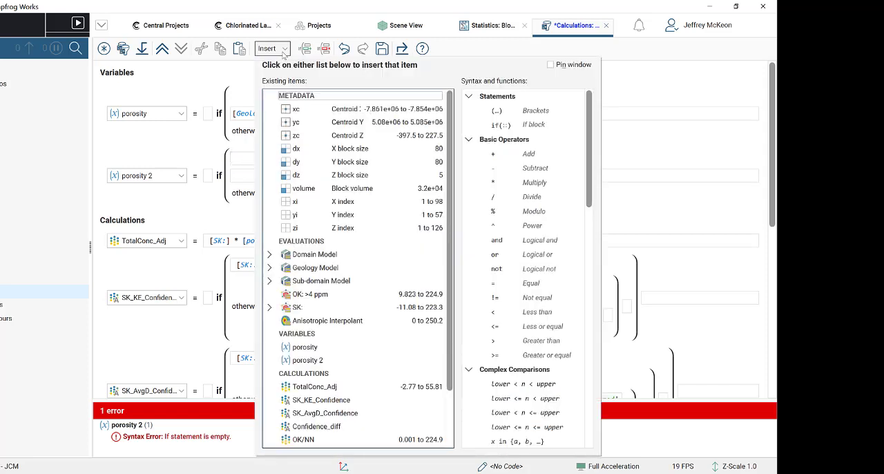
click(341, 267)
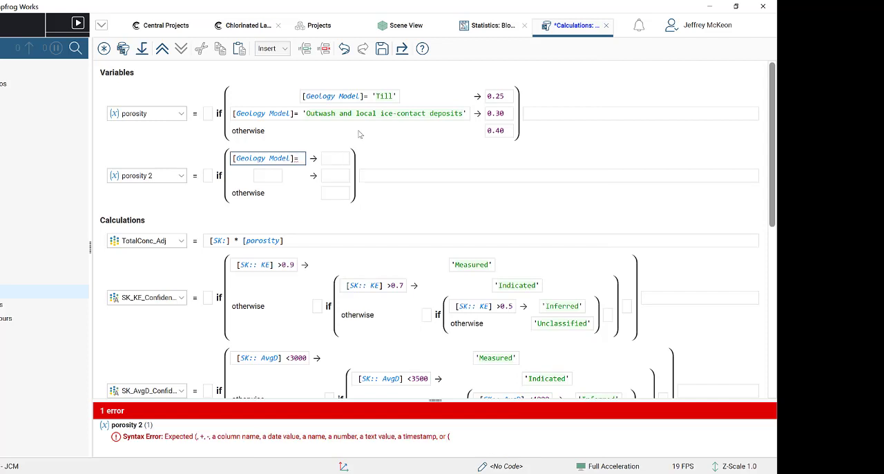
click(271, 49)
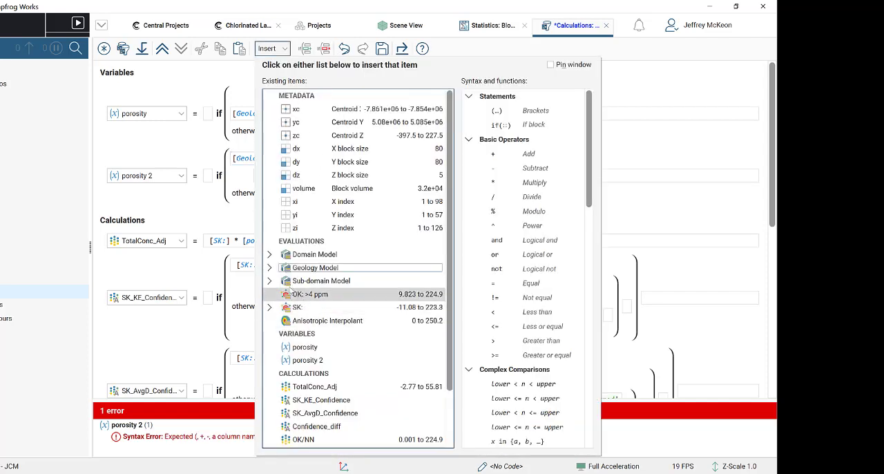
click(271, 268)
click(318, 320)
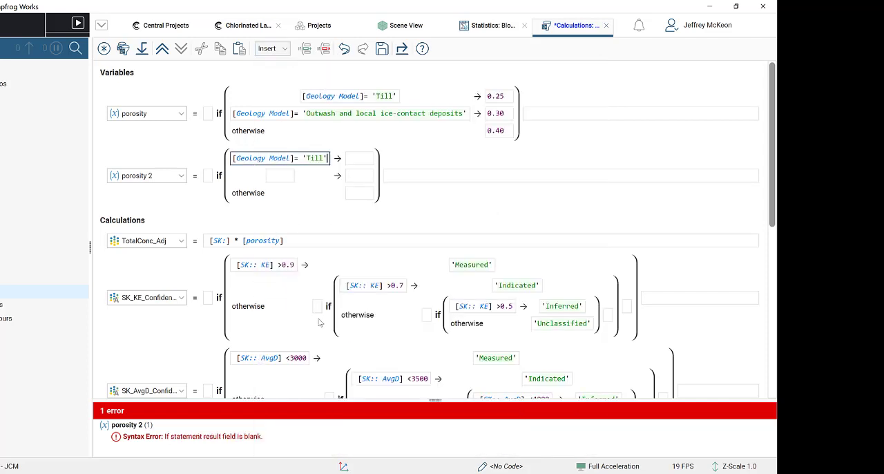
click(361, 160)
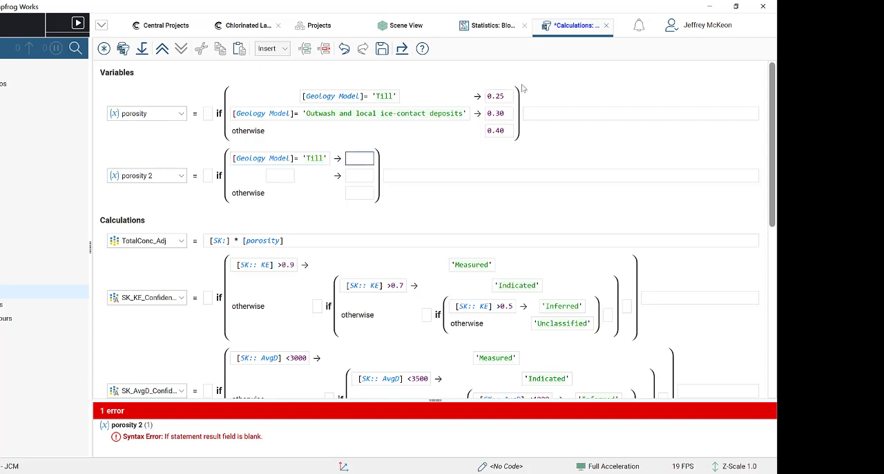
text(0.25)
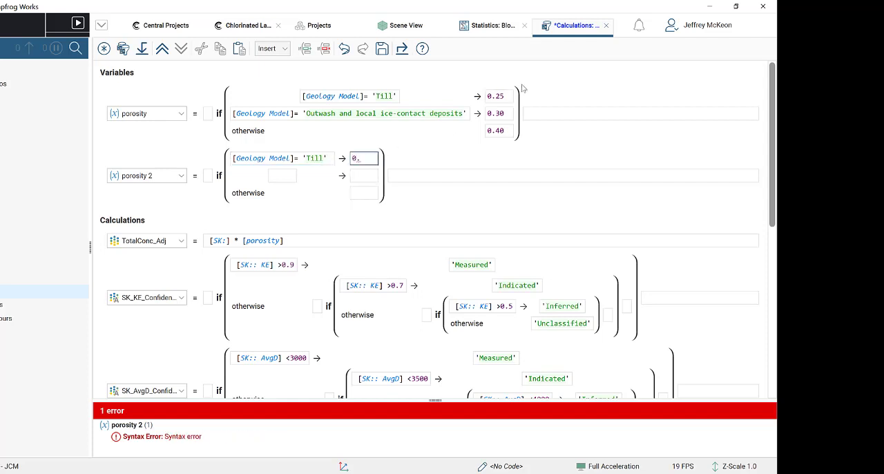
- Set the second condition of porosity 2 to [Geology Model] = 'Outwash and local ice-contact deposits' with a result of 0.3
click(281, 174)
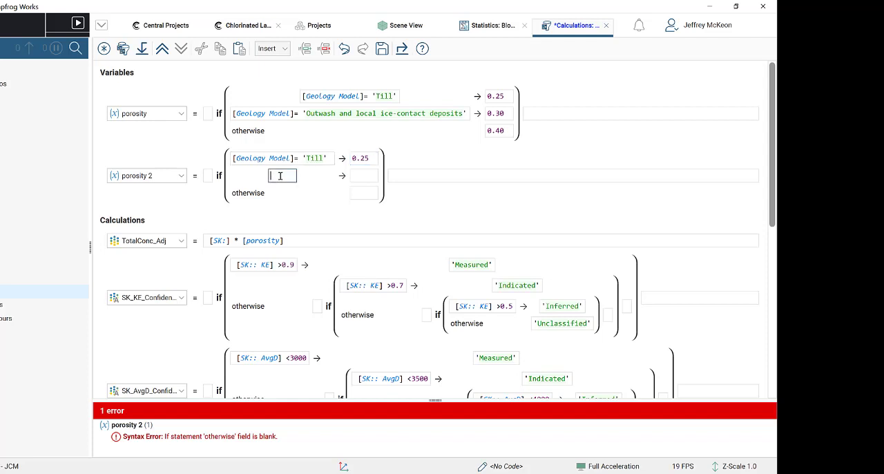
click(272, 49)
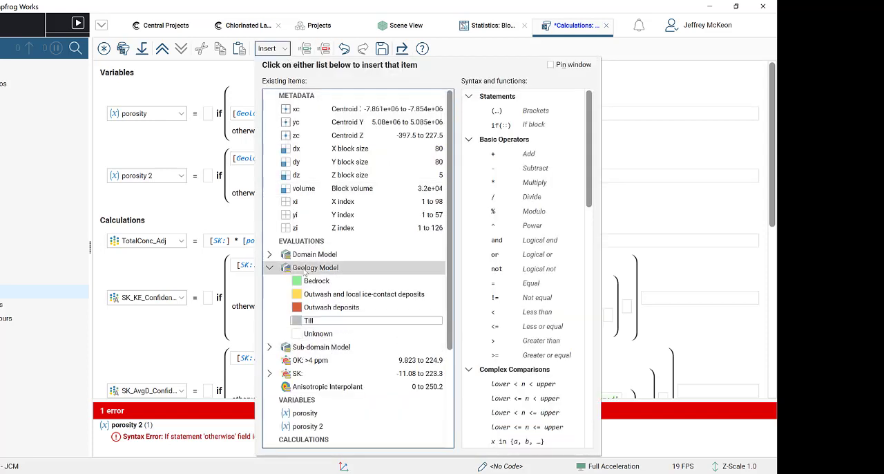
click(308, 267)
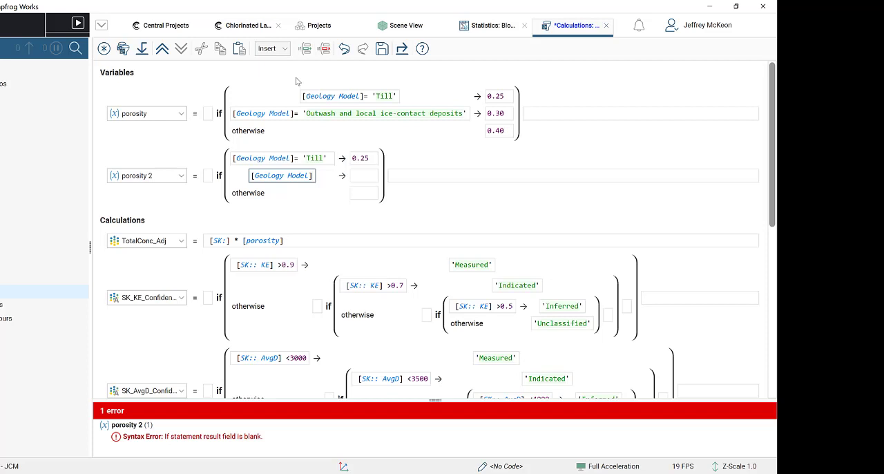
click(279, 45)
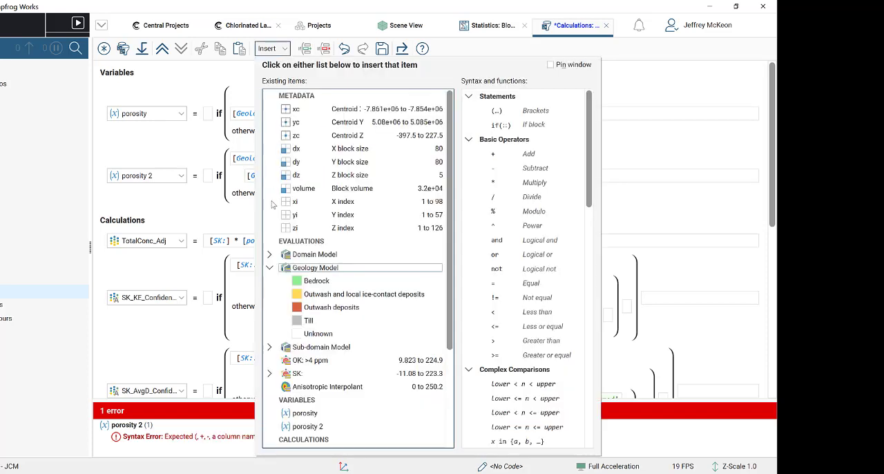
click(369, 294)
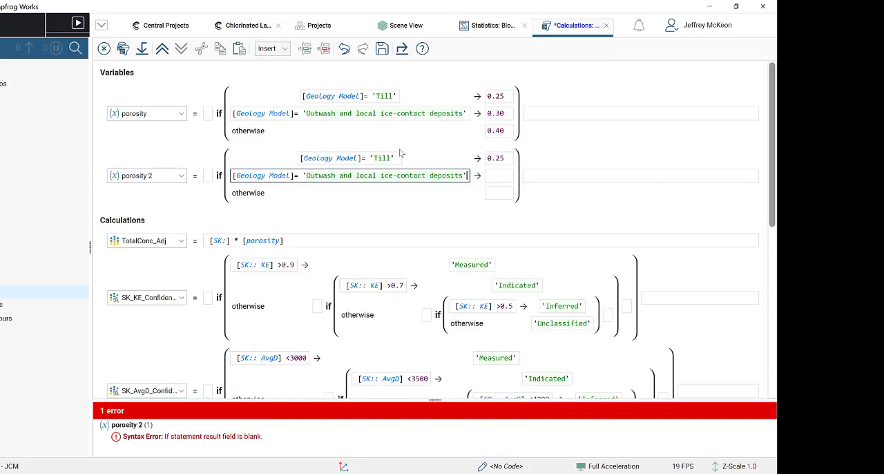
click(501, 176)
text(0.3)
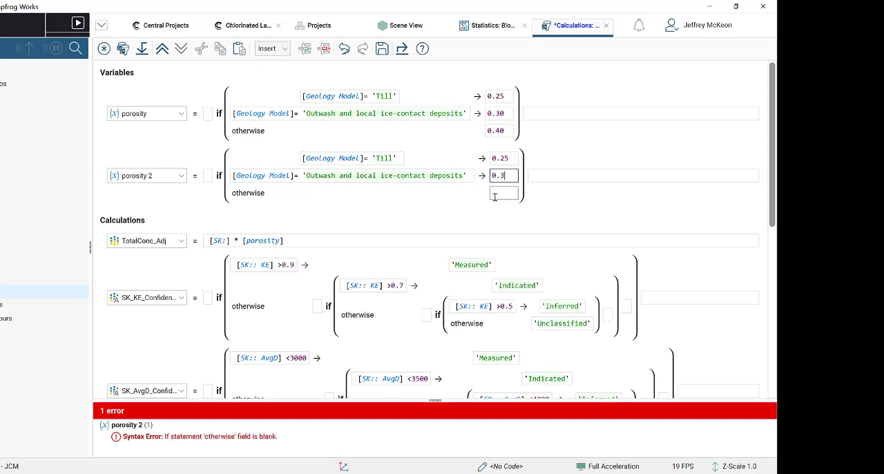
- Set the otherwise result of porosity 2 to 0.4
click(496, 195)
text(0.5)
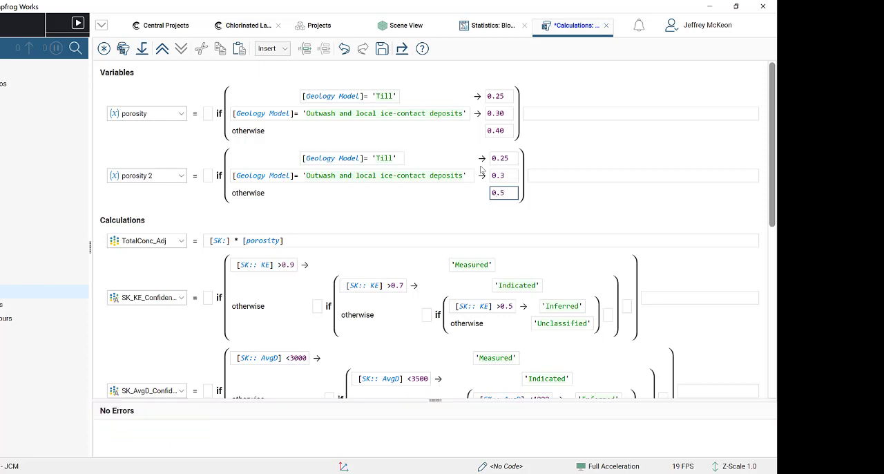
key(BackSpace)
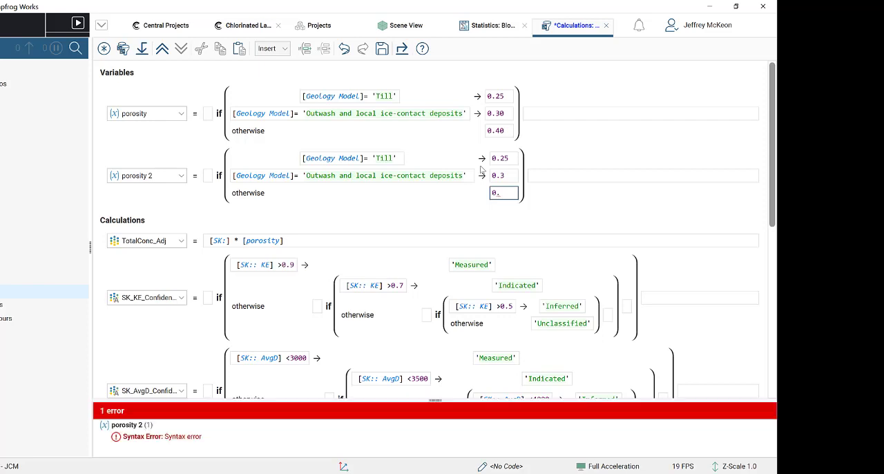
text(4)
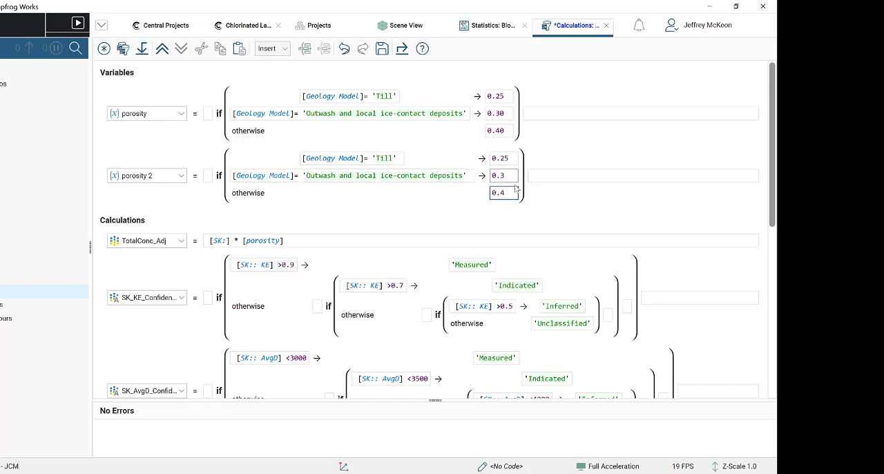
- Clear the whole porosity 2 expression, then undo the deletion and complete its otherwise result as 0.4 again
key(BackSpace)
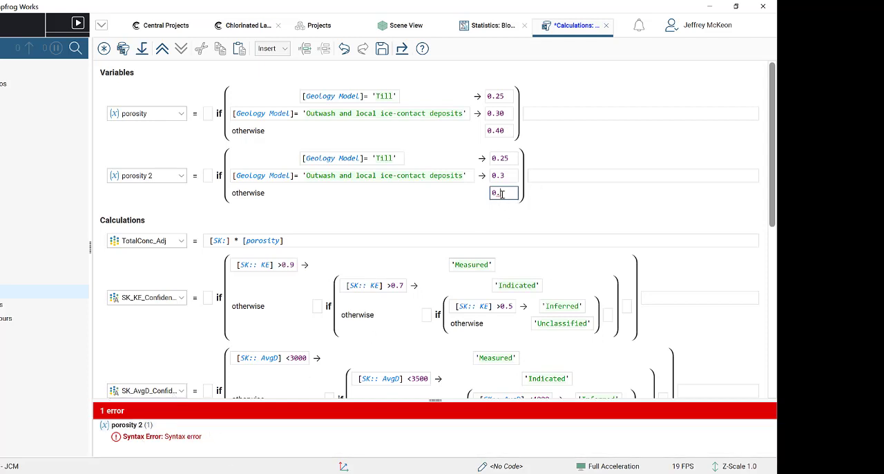
key(BackSpace)
key(BackSpace)
key(BackSpace)
key(BackSpace)
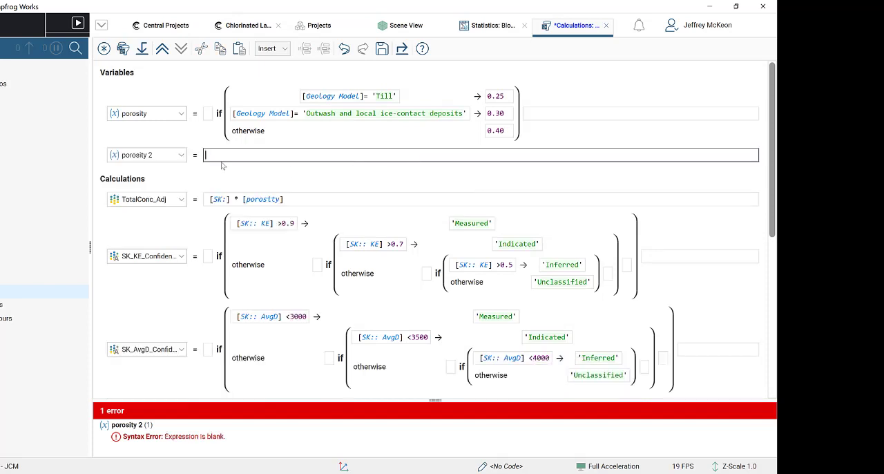
key(ctrl+z)
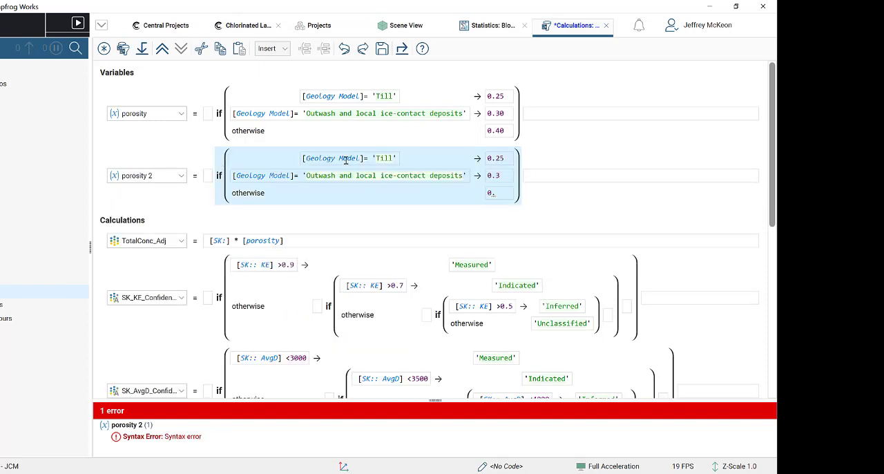
click(496, 194)
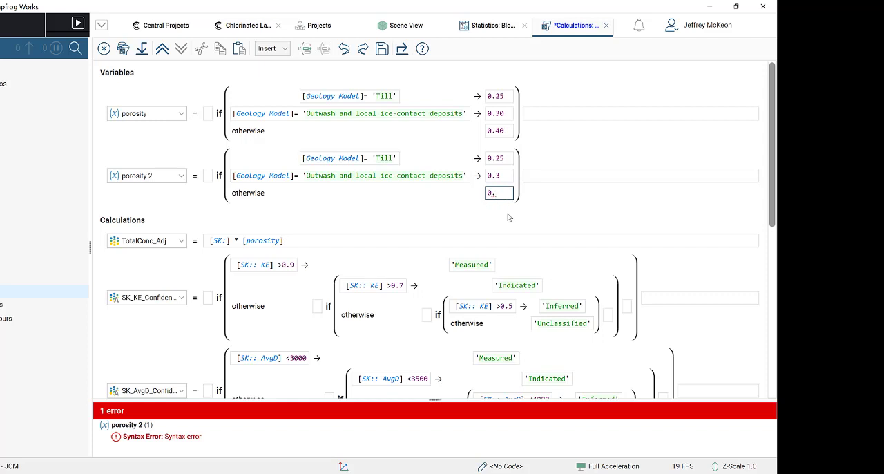
text(4)
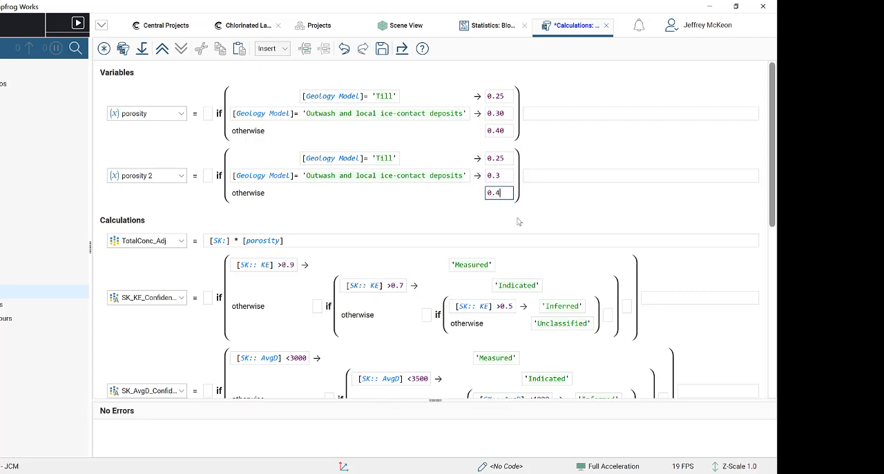
- Delete the porosity 2 variable from the calculations
click(502, 176)
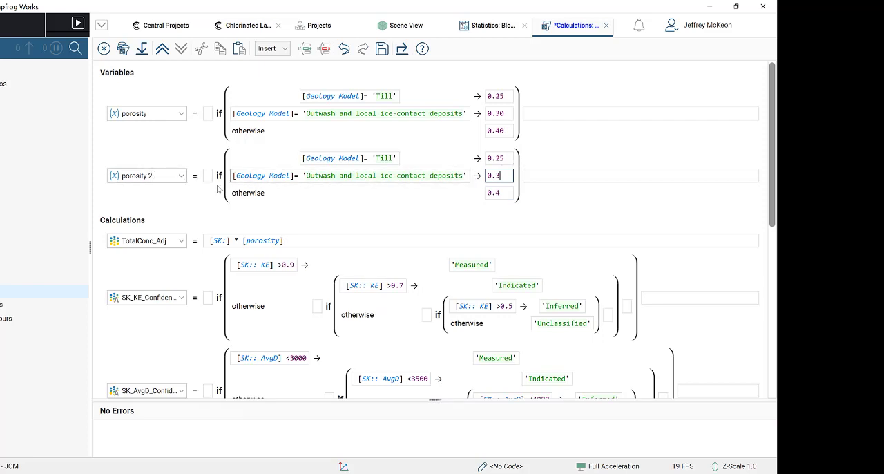
click(144, 175)
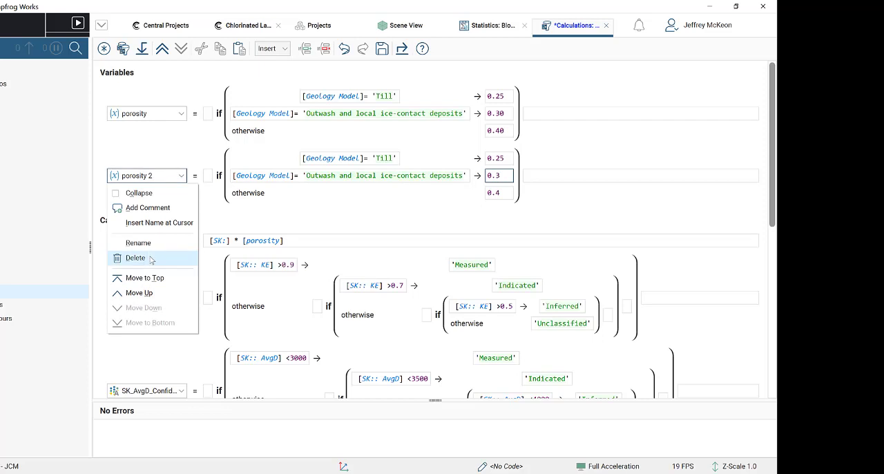
click(150, 258)
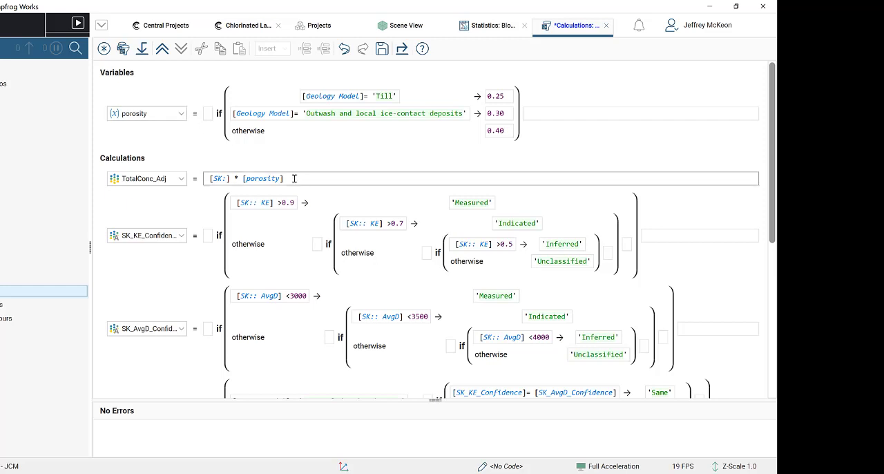
- Examine the porosity term in the TotalConc_Adj expression and find the porosity variable among the insertable items
click(251, 178)
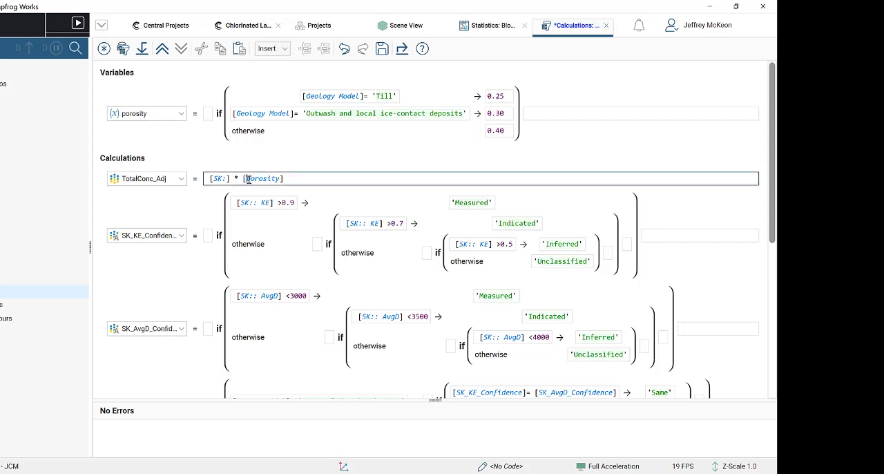
double_click(246, 178)
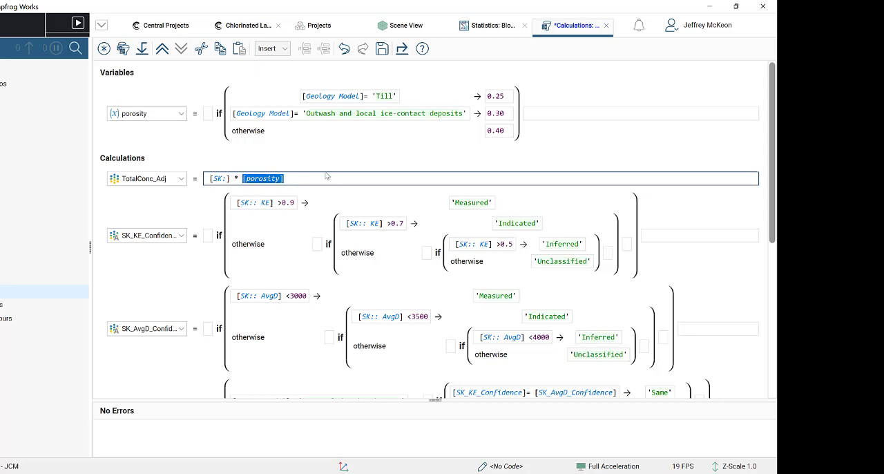
click(291, 177)
click(271, 48)
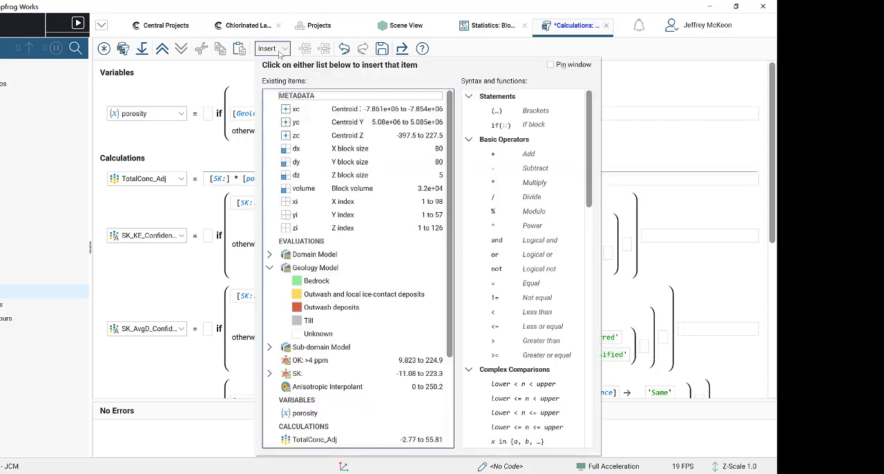
scroll(345, 346, down, 2)
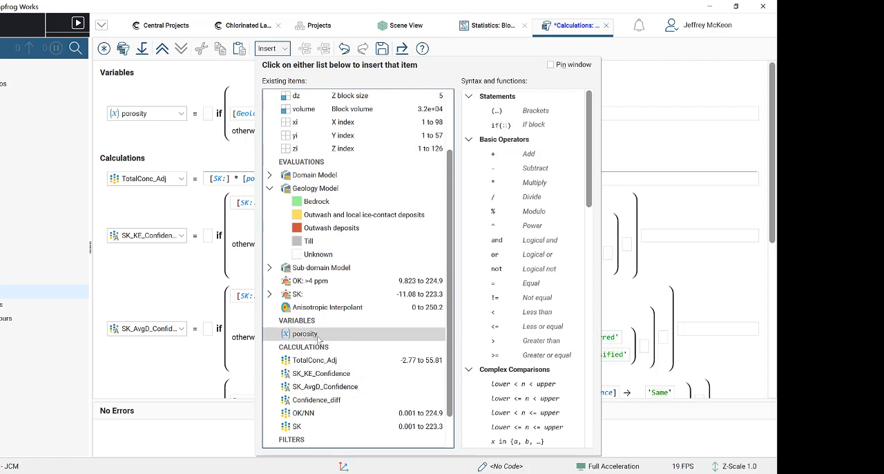
click(272, 48)
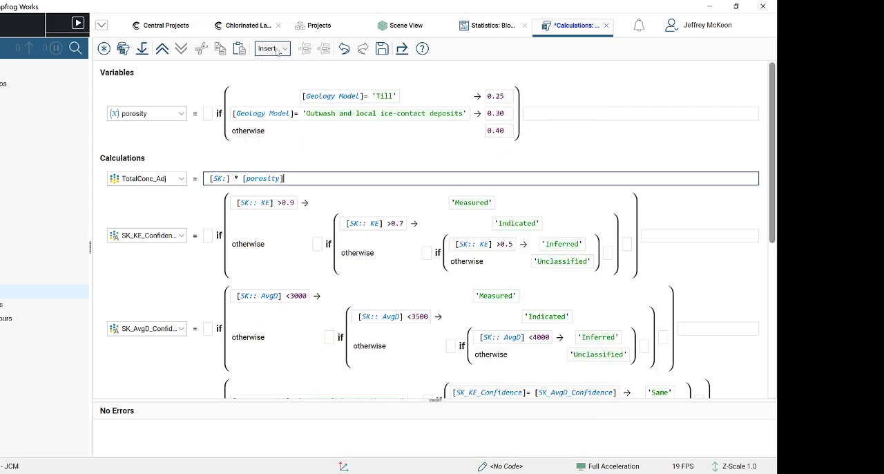
- Look over the remaining calculations and the item types offered for a new calculation, without creating one
click(279, 201)
scroll(321, 236, down, 3)
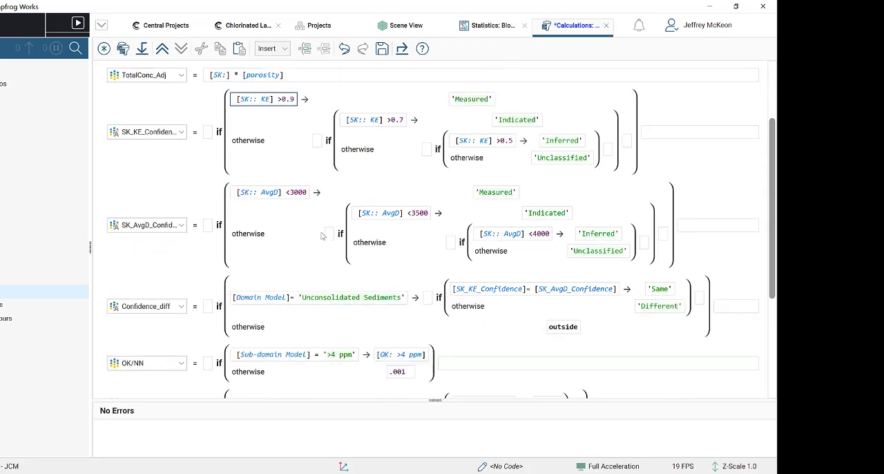
scroll(321, 236, up, 3)
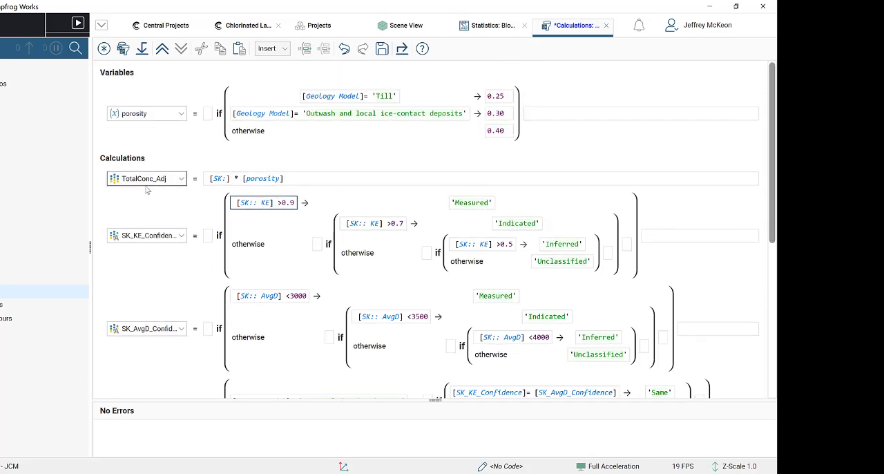
click(149, 183)
click(156, 186)
click(103, 48)
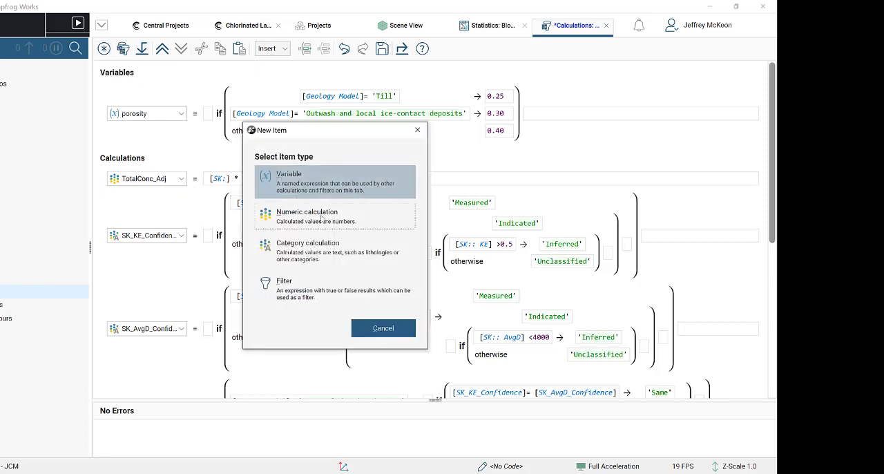
click(417, 129)
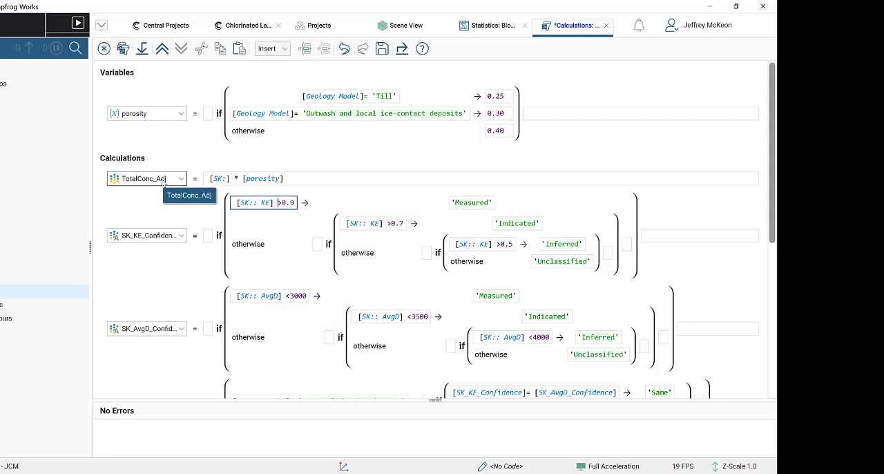
- Examine the [SK:] term and the multiplication operator in the TotalConc_Adj expression
right_click(164, 182)
click(205, 188)
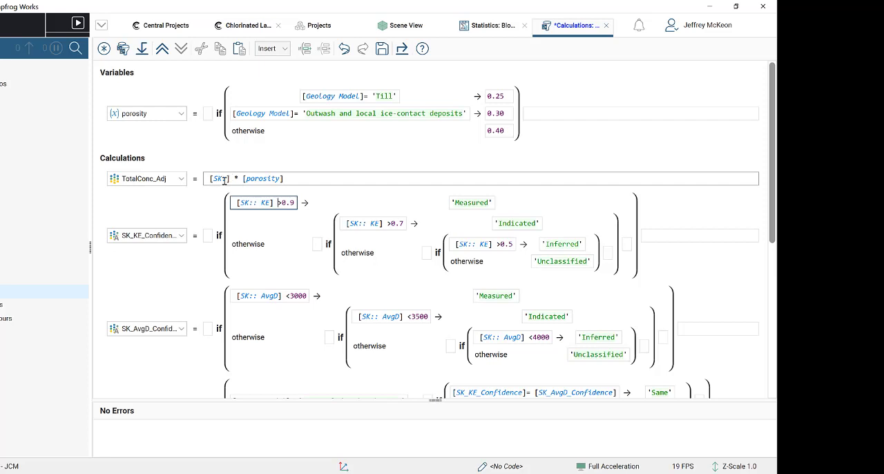
drag(230, 178, 210, 180)
click(227, 179)
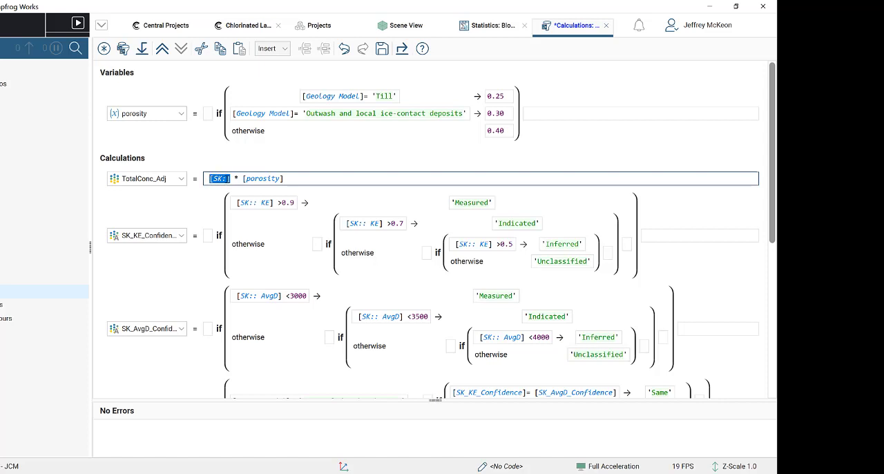
click(238, 178)
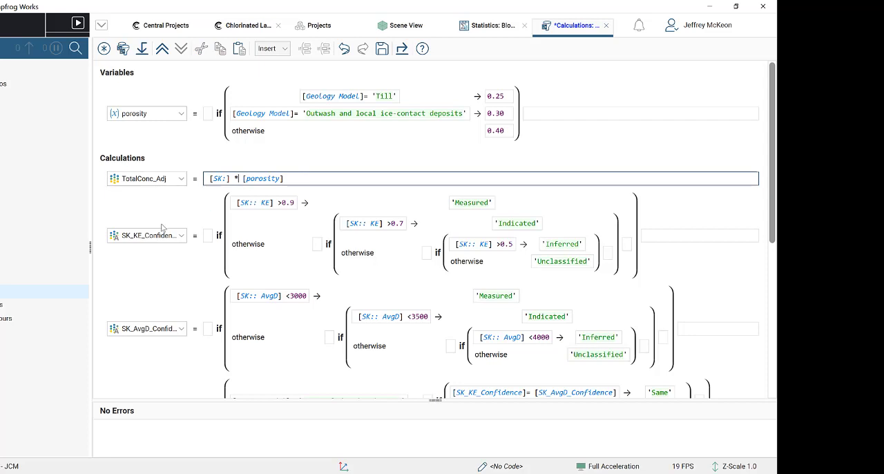
- Review the SK_KE_Confidence conditions and the output attributes of the SK: kriging estimator, leaving its settings as they are
scroll(161, 225, down, 1)
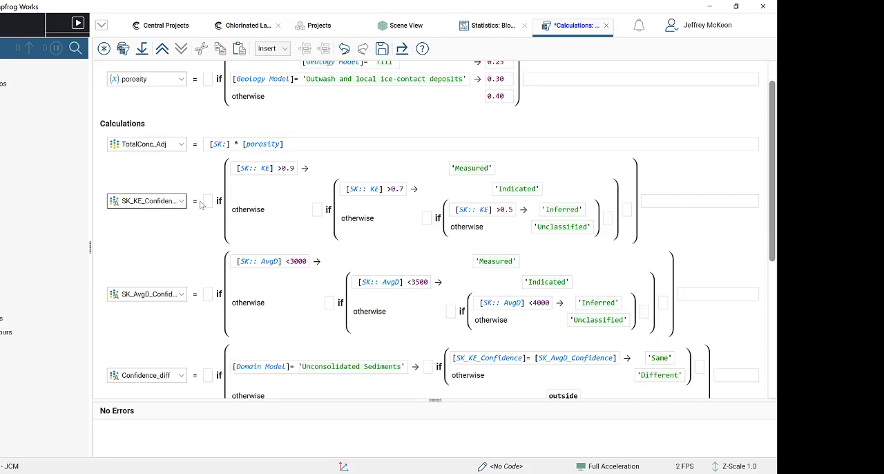
click(261, 170)
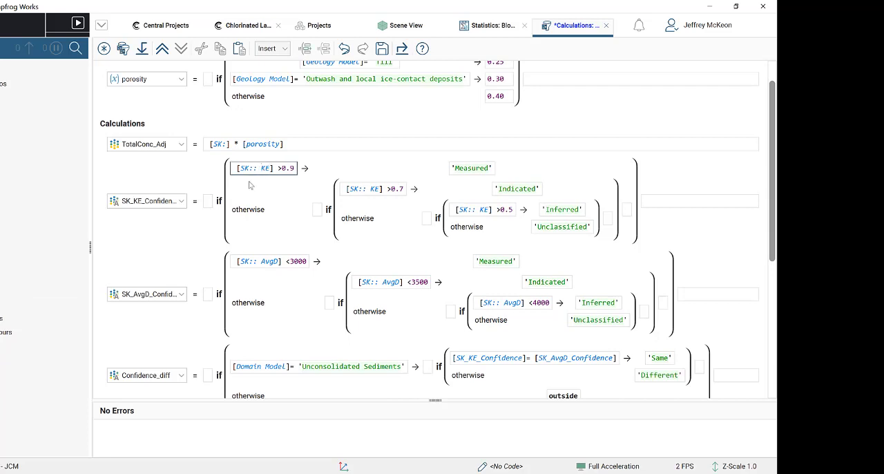
click(2, 292)
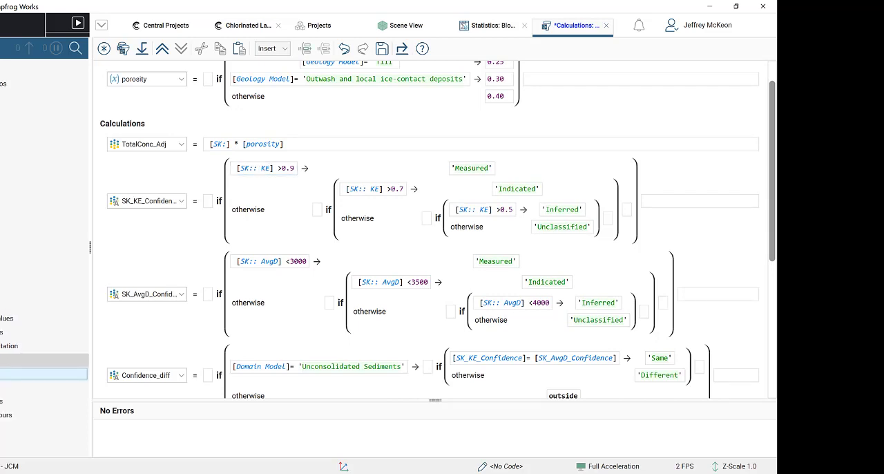
double_click(3, 374)
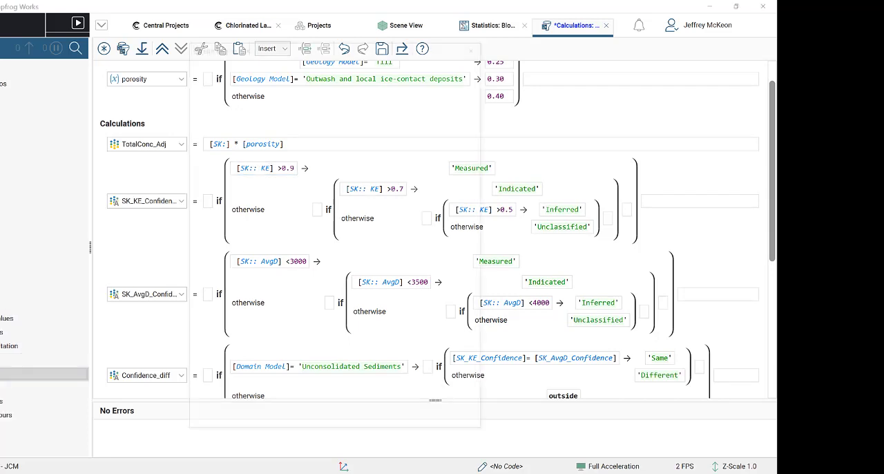
click(408, 74)
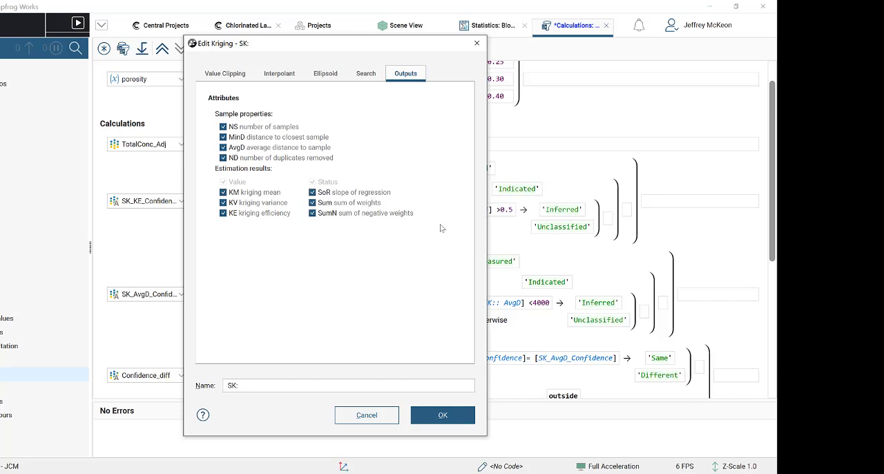
click(476, 44)
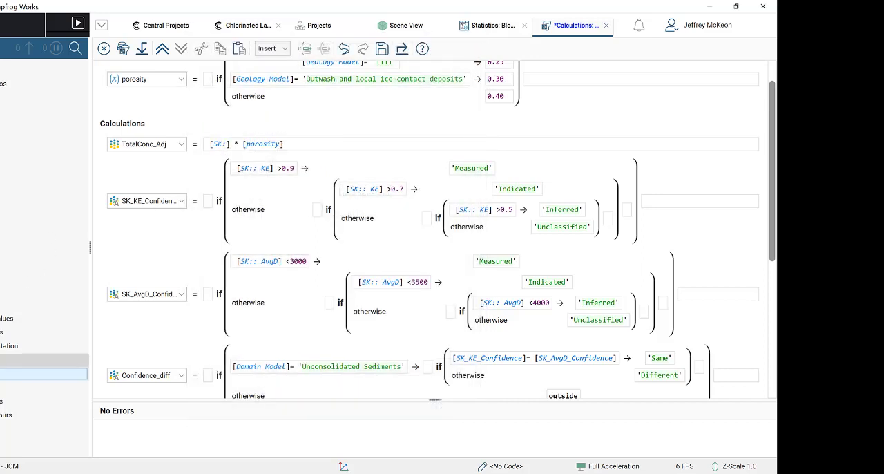
- Find the SK:: KE attribute among the SK: estimator outputs available for the first SK_KE_Confidence condition, without inserting anything
click(7, 374)
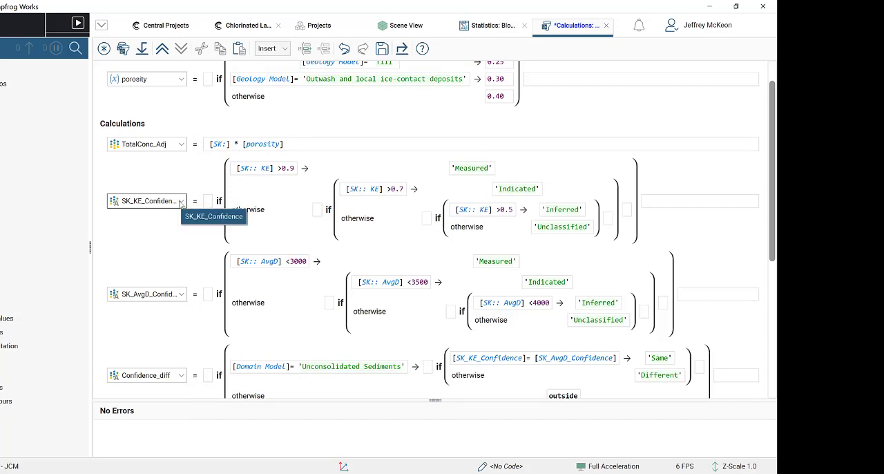
click(270, 171)
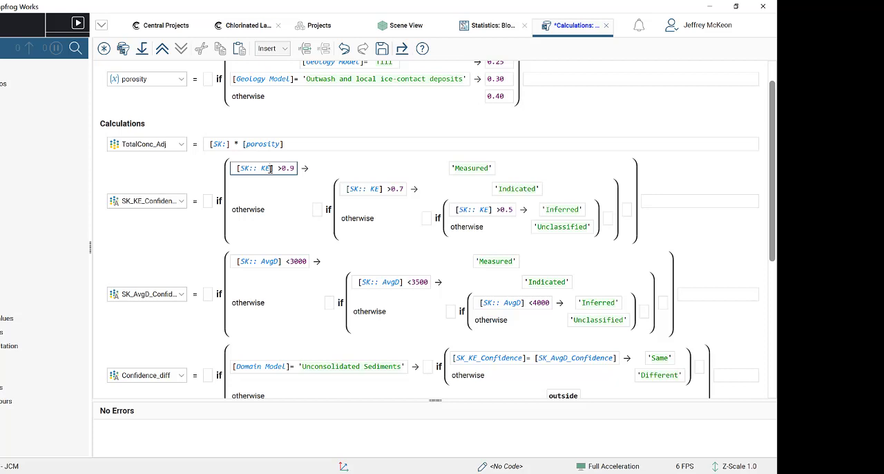
click(279, 50)
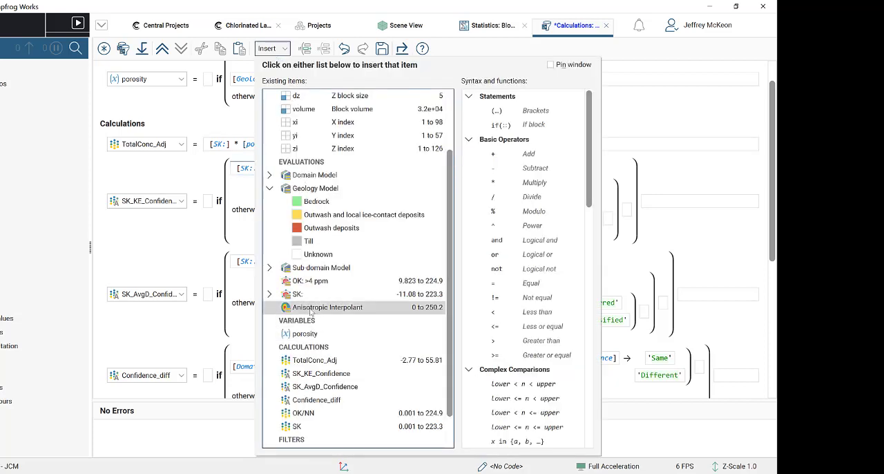
scroll(307, 304, down, 1)
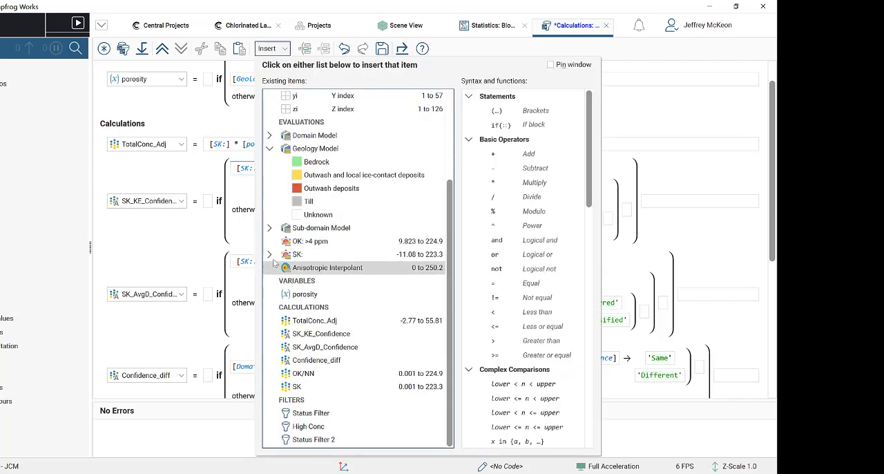
click(270, 255)
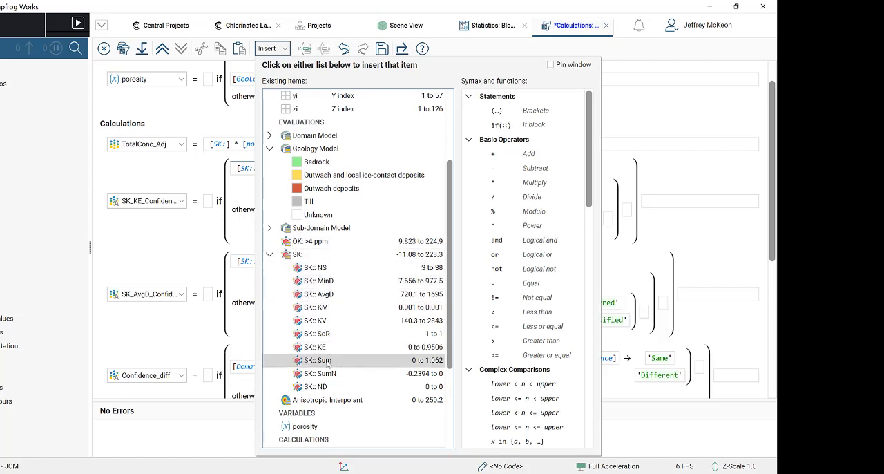
click(276, 48)
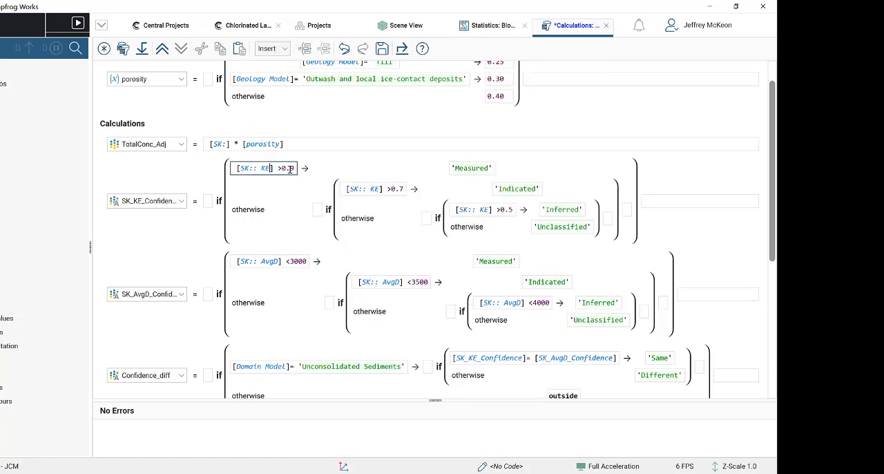
- Examine each kriging efficiency threshold in SK_KE_Confidence and the confidence class it assigns, through to the Unclassified fallback
click(478, 169)
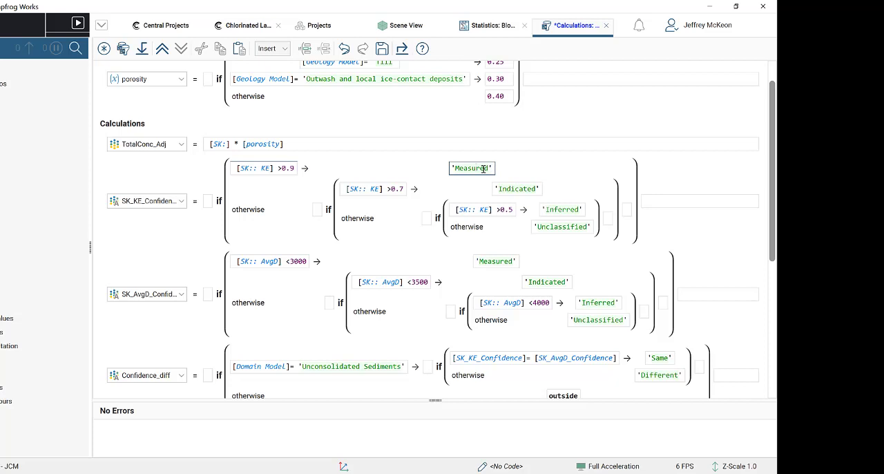
click(393, 189)
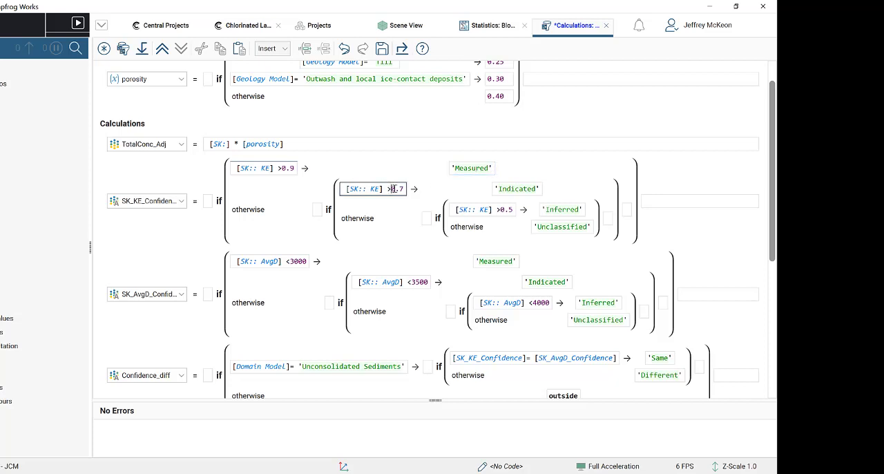
click(508, 189)
click(503, 209)
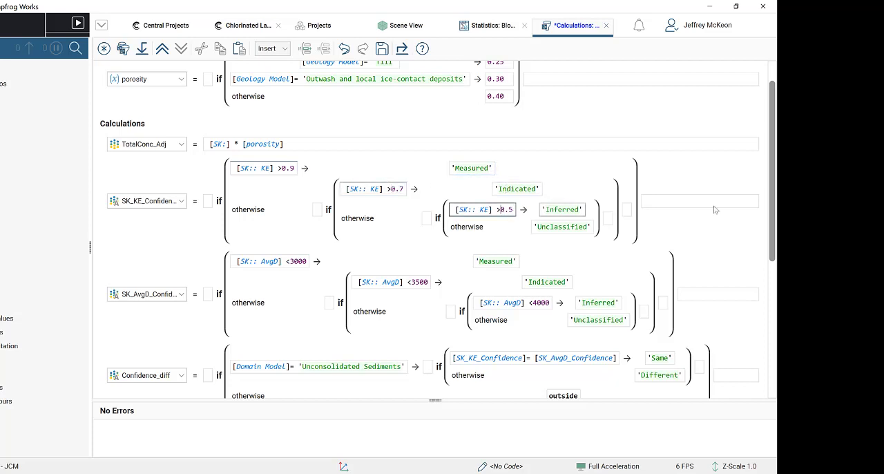
click(565, 209)
click(561, 228)
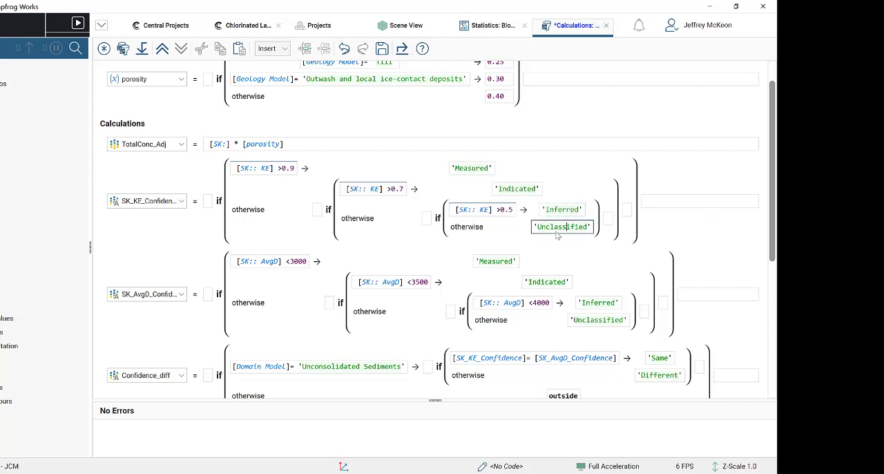
scroll(509, 256, down, 4)
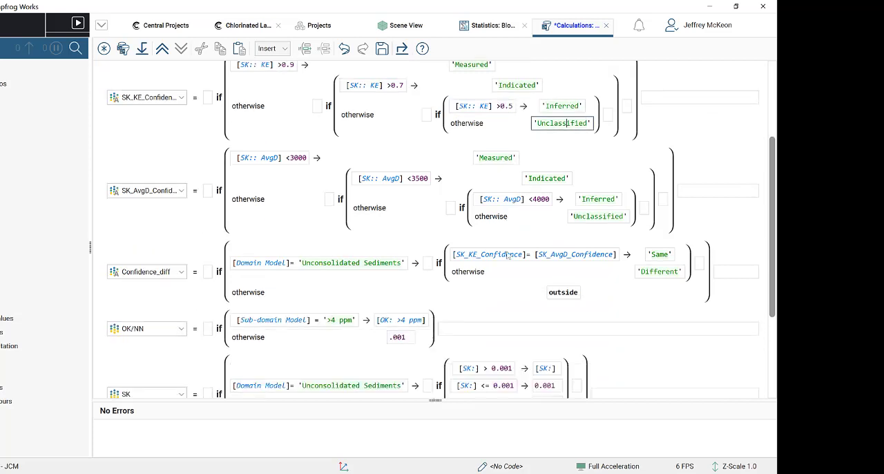
- Examine the average-distance thresholds in SK_AvgD_Confidence and the confidence class assigned by each condition, including the fallback
scroll(509, 256, down, 1)
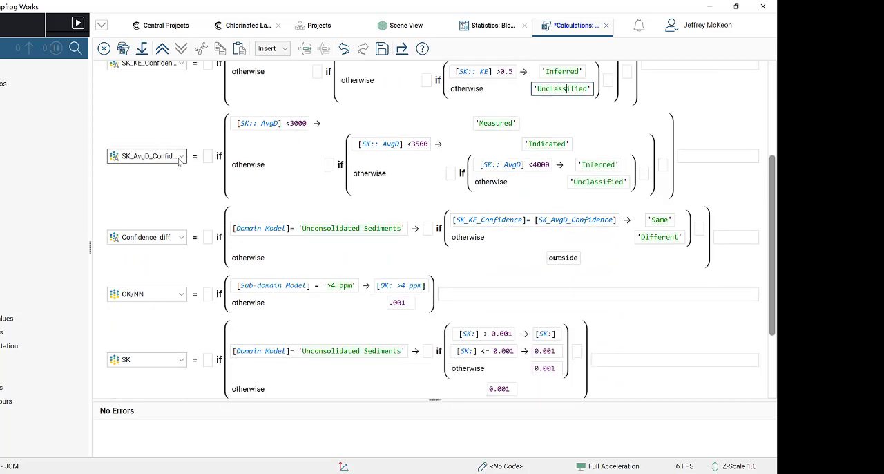
click(279, 123)
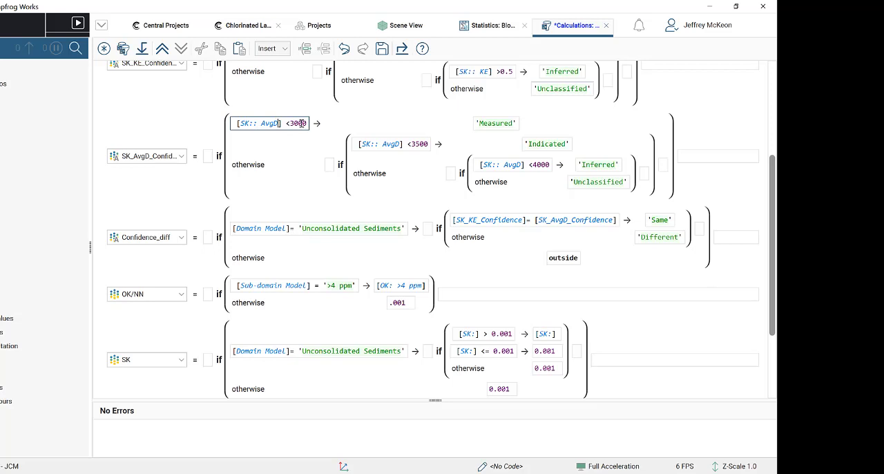
click(486, 123)
click(419, 143)
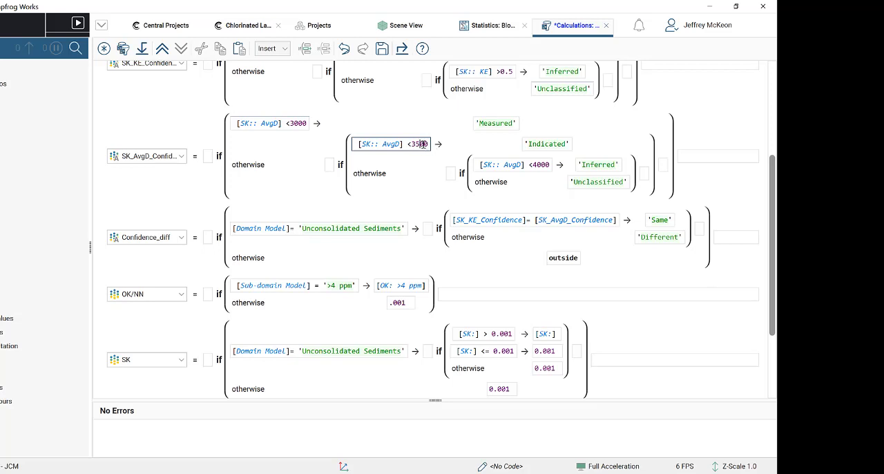
click(291, 123)
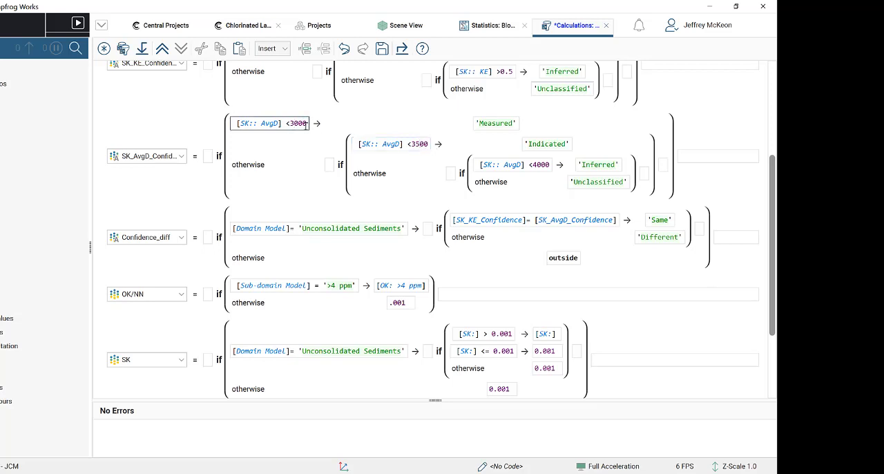
click(501, 123)
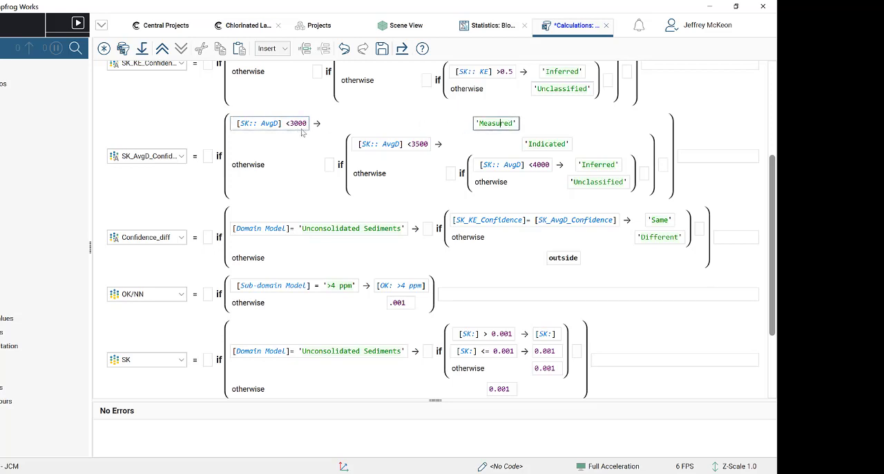
click(420, 147)
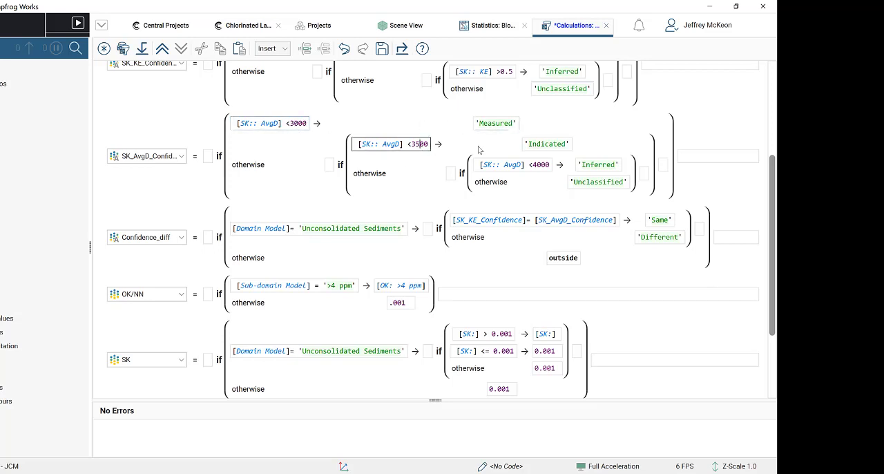
click(560, 144)
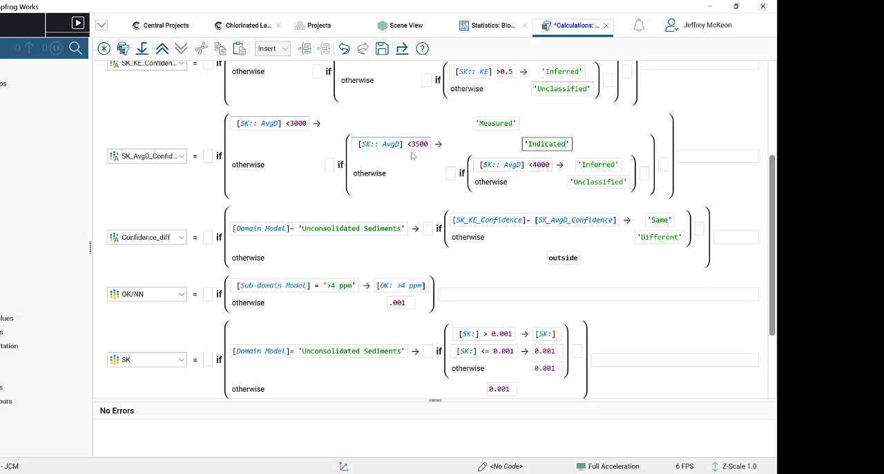
click(613, 164)
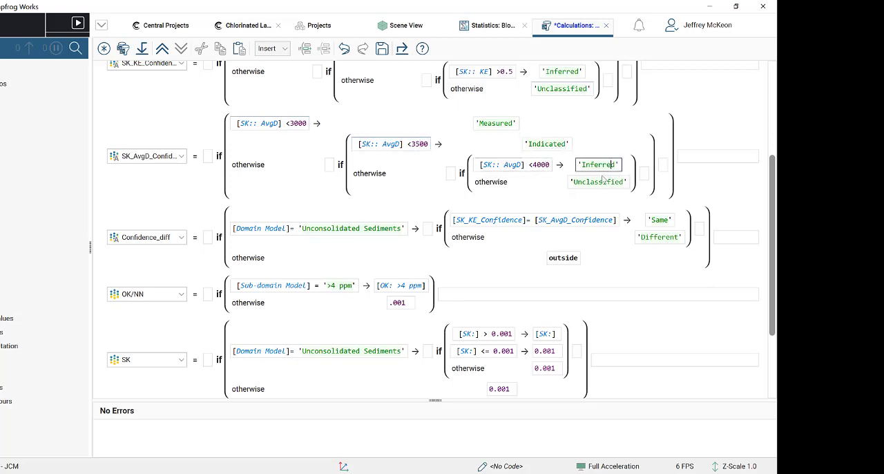
click(601, 181)
- Review the Confidence_diff comparison of the two confidence calculations within Unconsolidated Sediments, and look over the remaining calculations and filters
scroll(630, 180, down, 1)
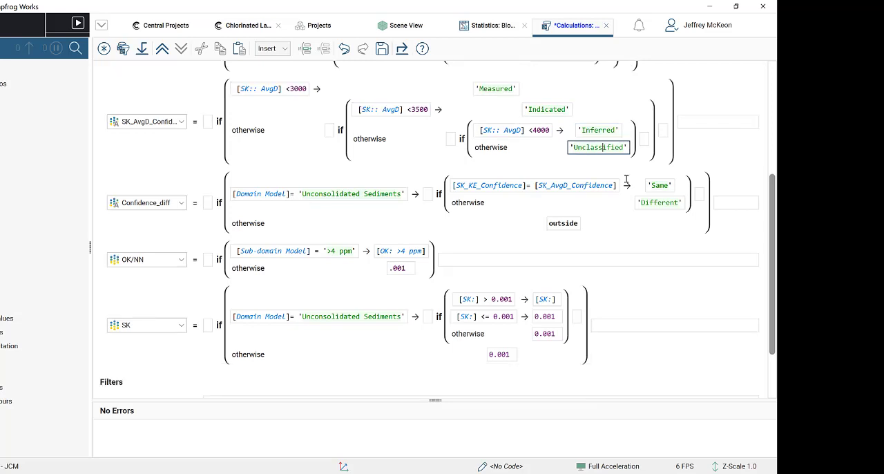
scroll(626, 181, down, 1)
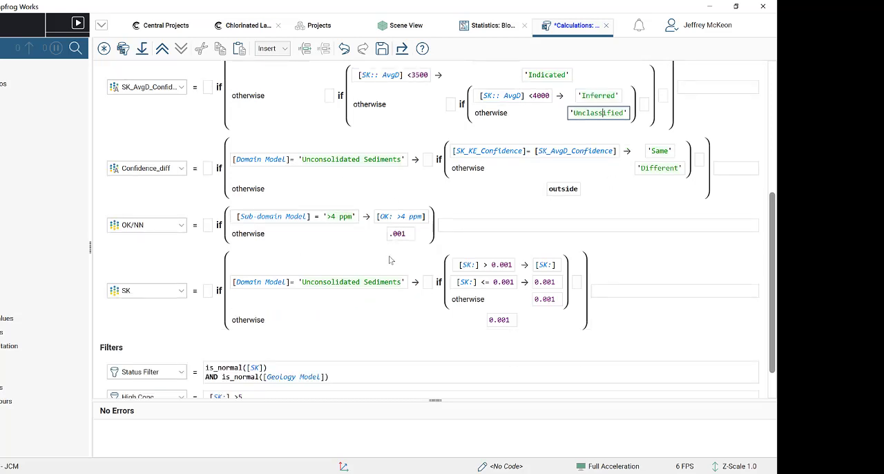
scroll(345, 276, up, 1)
scroll(366, 255, down, 1)
scroll(329, 207, down, 1)
scroll(327, 190, up, 2)
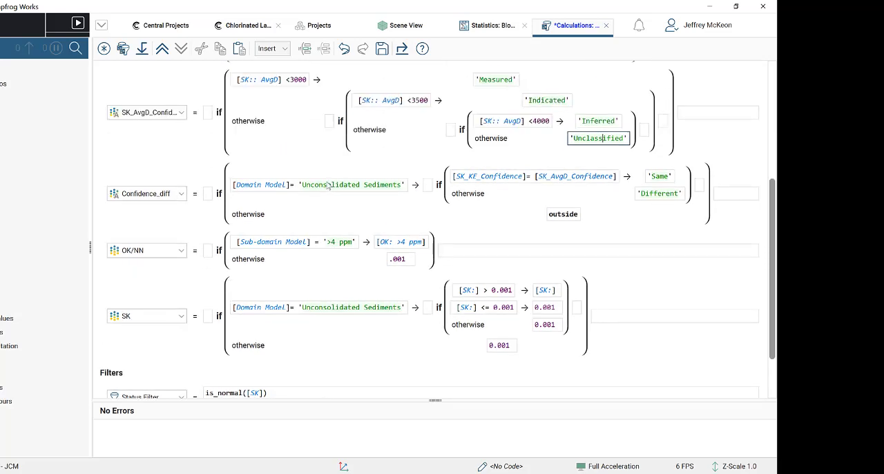
click(304, 186)
scroll(303, 187, up, 3)
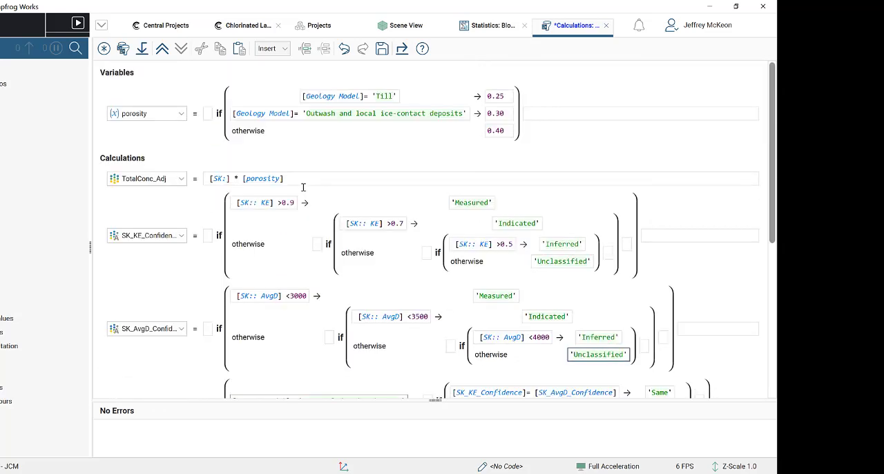
scroll(302, 187, down, 5)
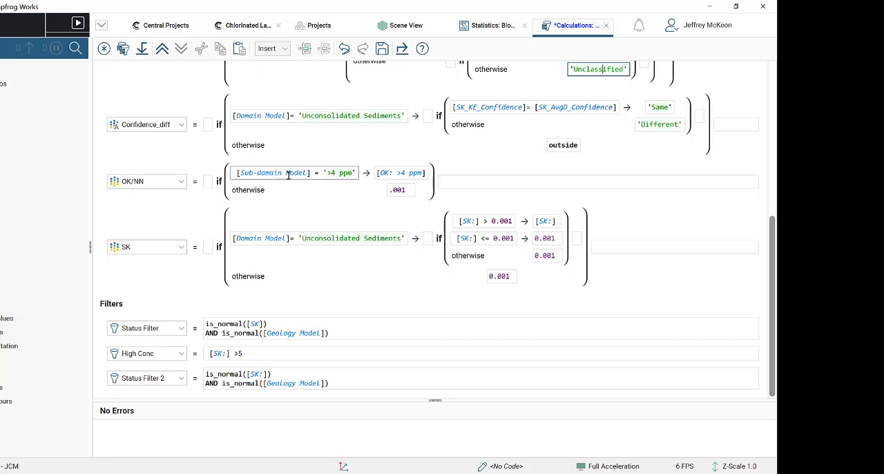
- Check the ordinary kriging calculation's Sub-domain Model condition against the > 4 ppm plume in the 3D scene, and return to the calculations
click(288, 175)
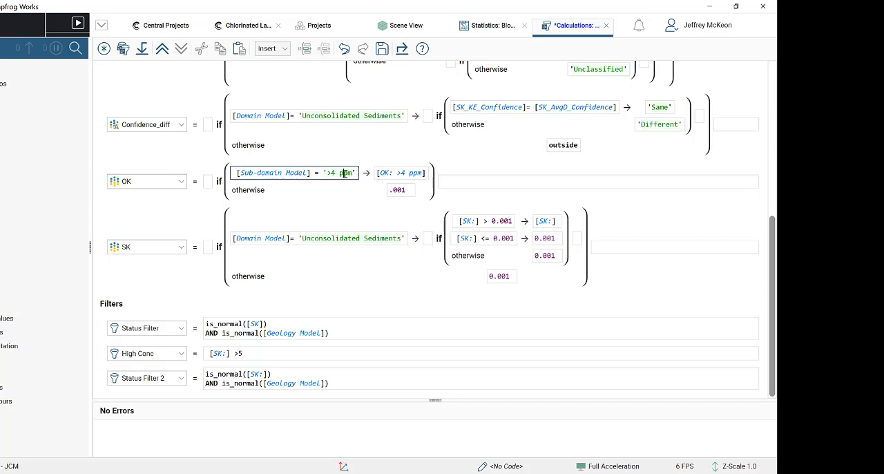
click(417, 25)
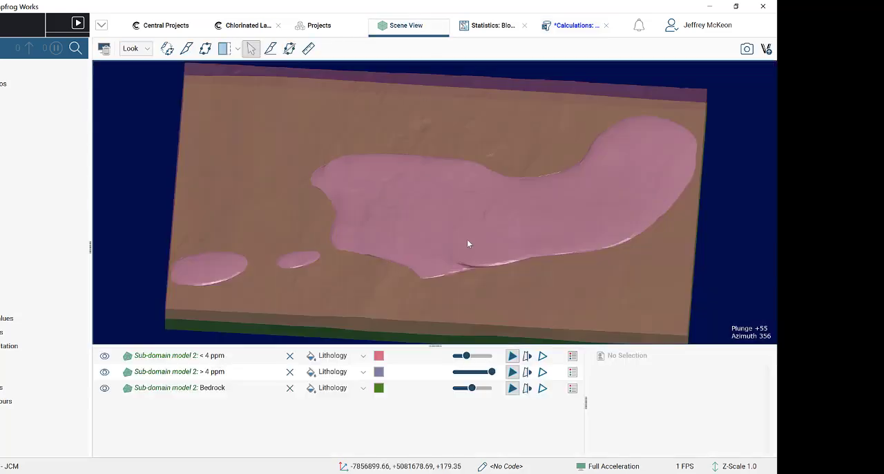
drag(467, 239, 451, 212)
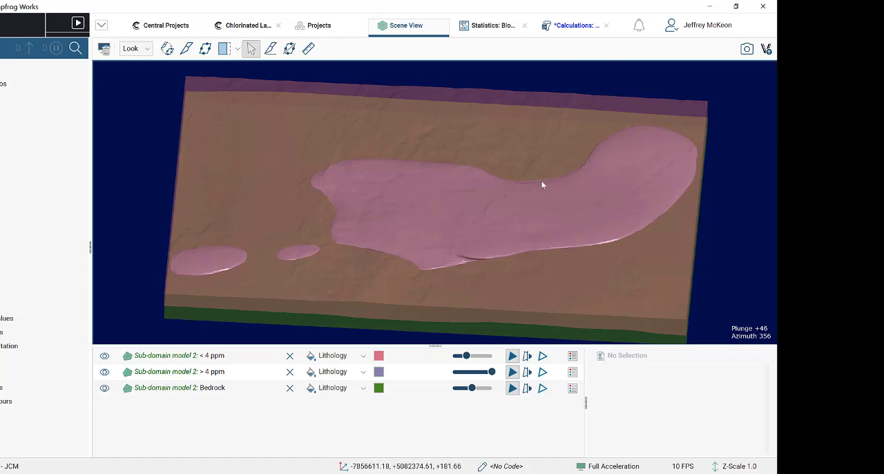
click(489, 26)
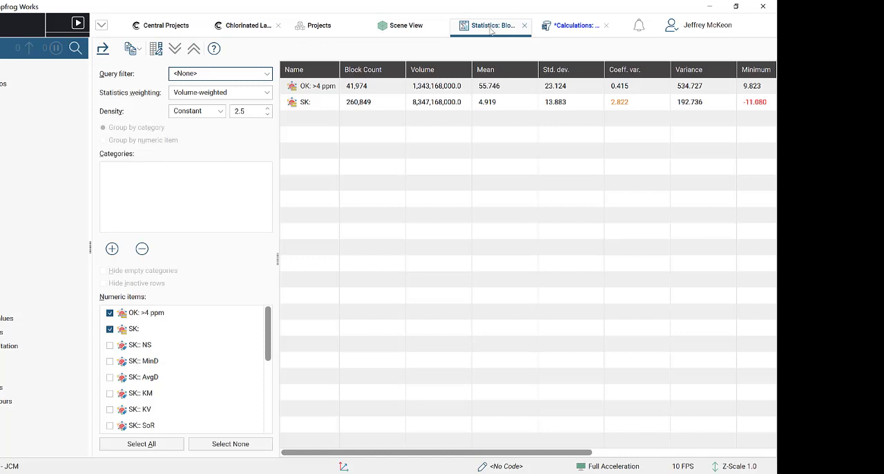
click(572, 26)
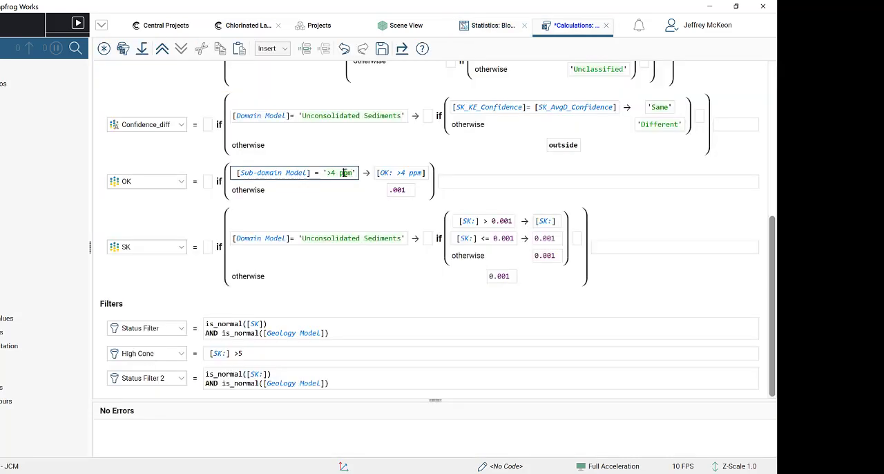
- Examine the OK calculation's estimator result inside the >4 ppm sub-domain and the fallback value outside it
click(381, 176)
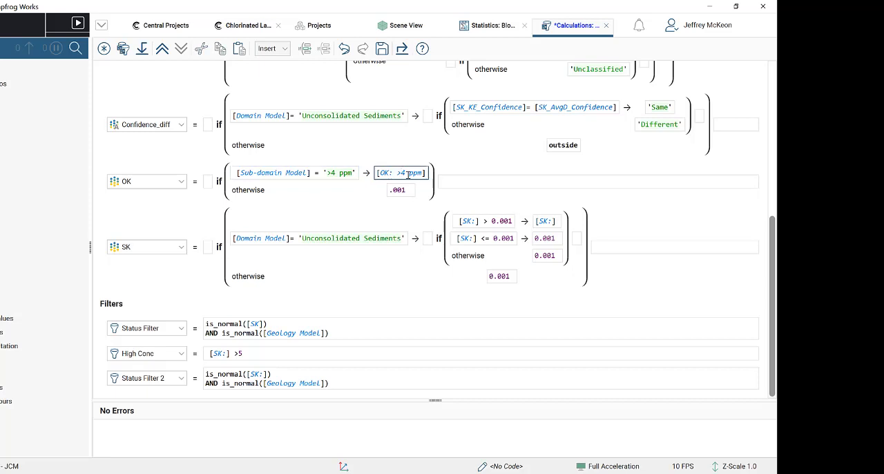
click(410, 192)
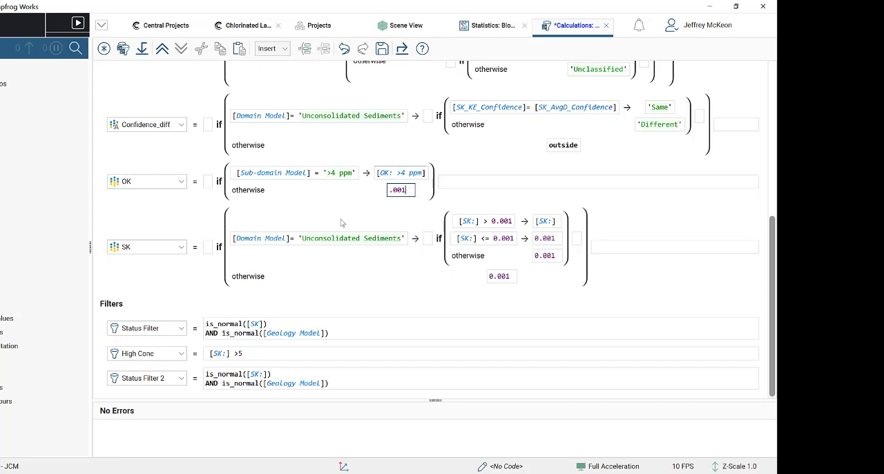
click(395, 173)
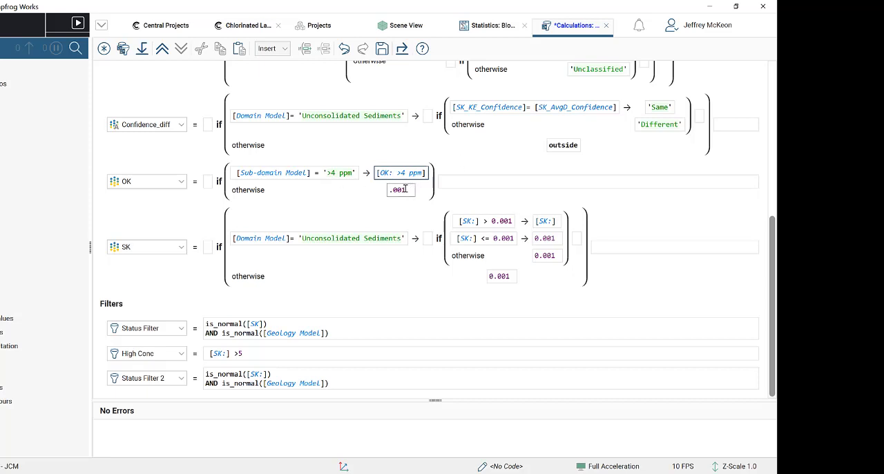
- Examine the SK calculation's Unconsolidated Sediments condition and the nested rules that handle low or negative [SK:] estimates
click(385, 238)
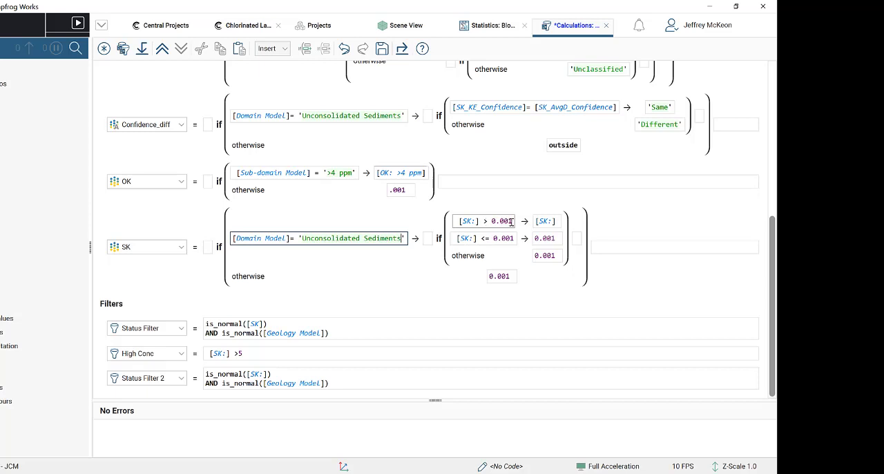
click(556, 221)
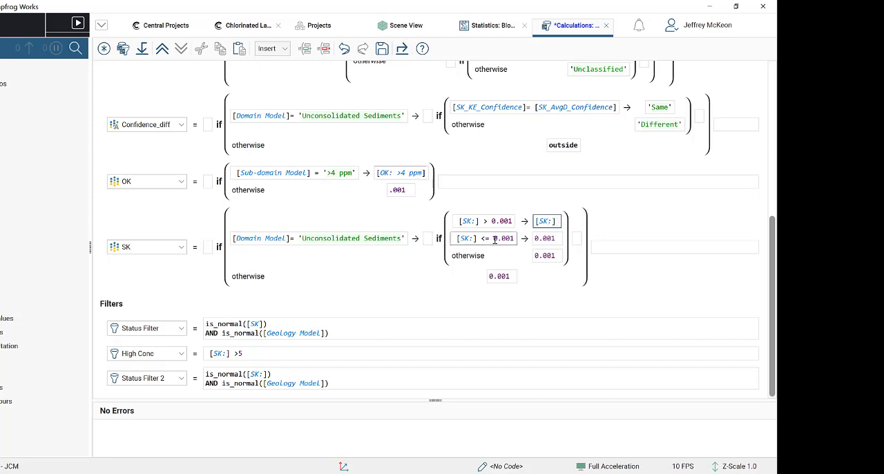
click(544, 238)
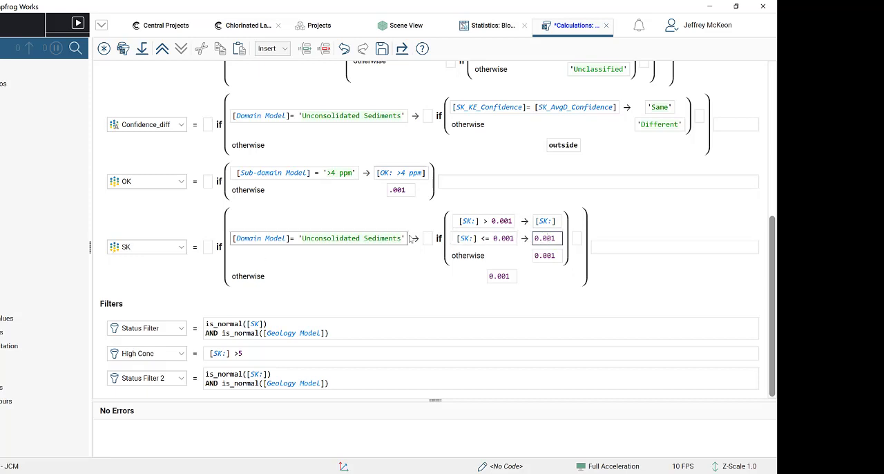
click(478, 263)
click(552, 256)
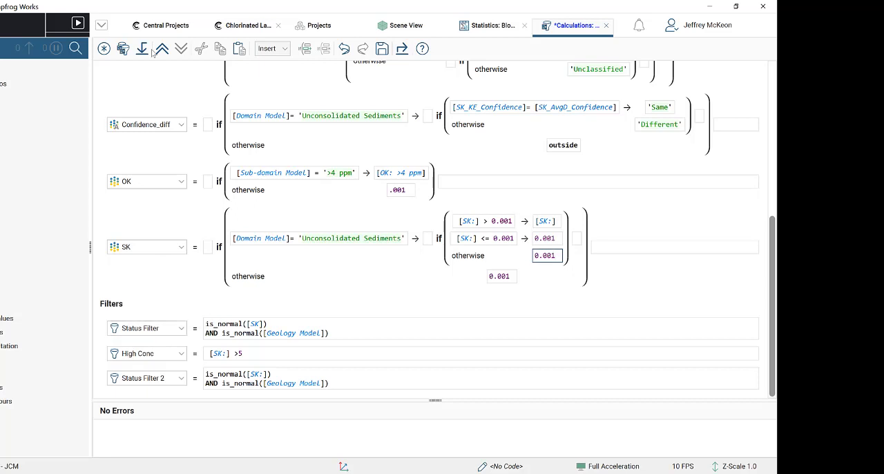
- Check the item types available for new calculations, and review the existing Status Filter expression
click(104, 48)
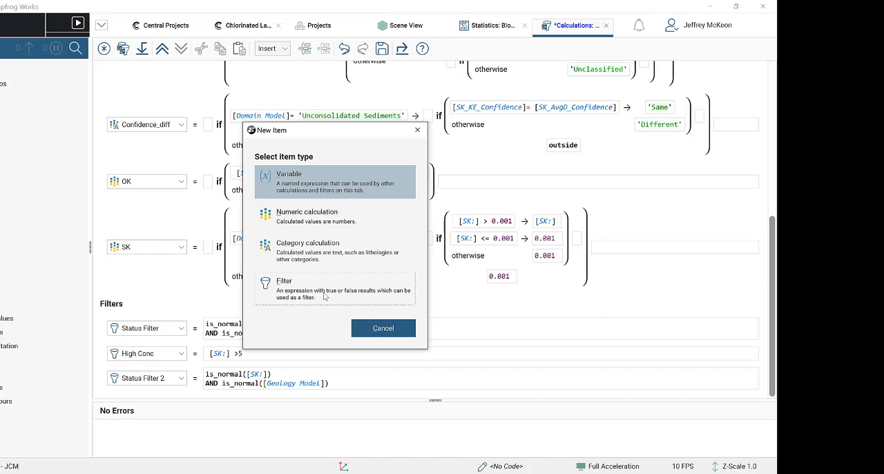
click(384, 328)
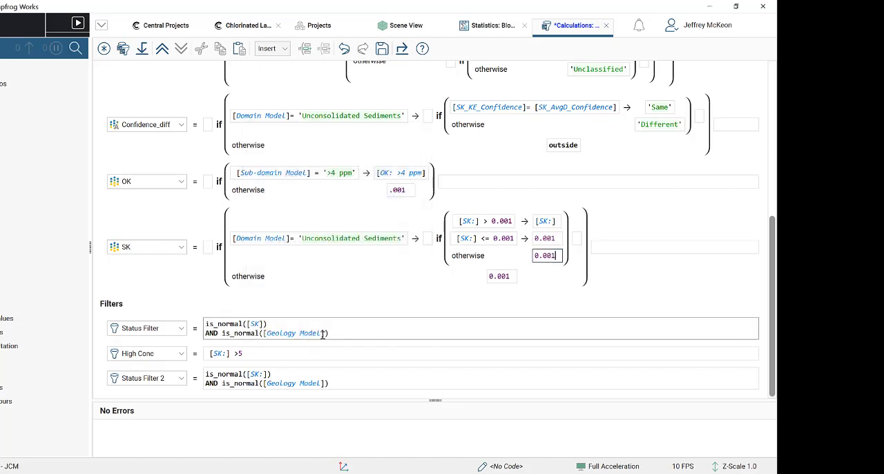
click(316, 335)
scroll(256, 327, up, 1)
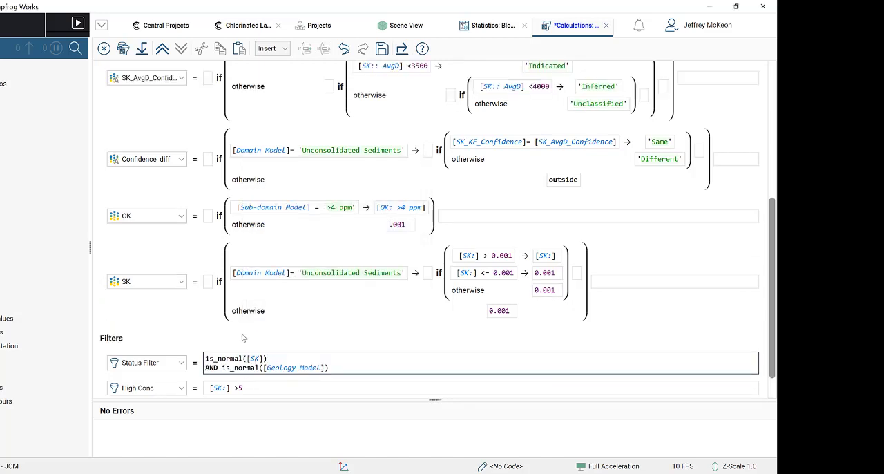
scroll(190, 351, down, 1)
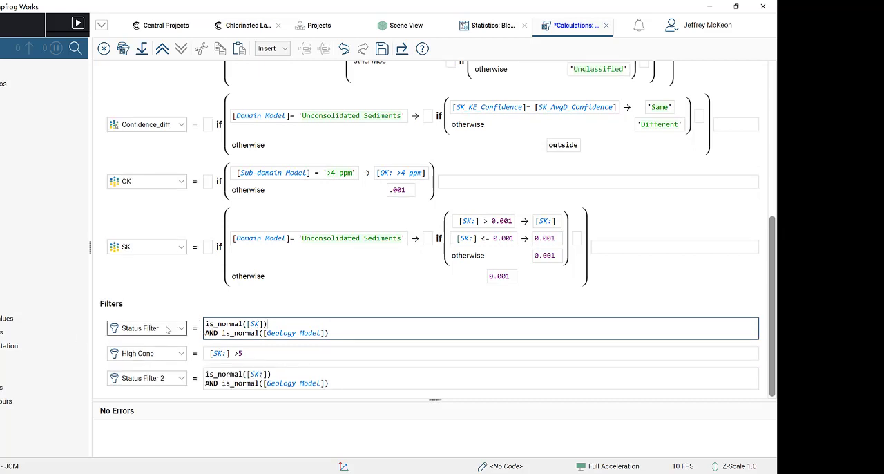
- Create a new filter named Status Filter 3 in the block model's calculations
click(104, 49)
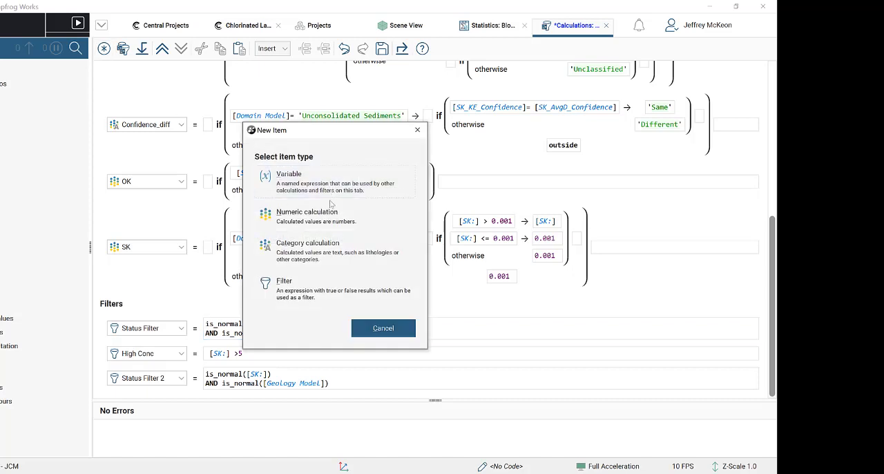
click(310, 289)
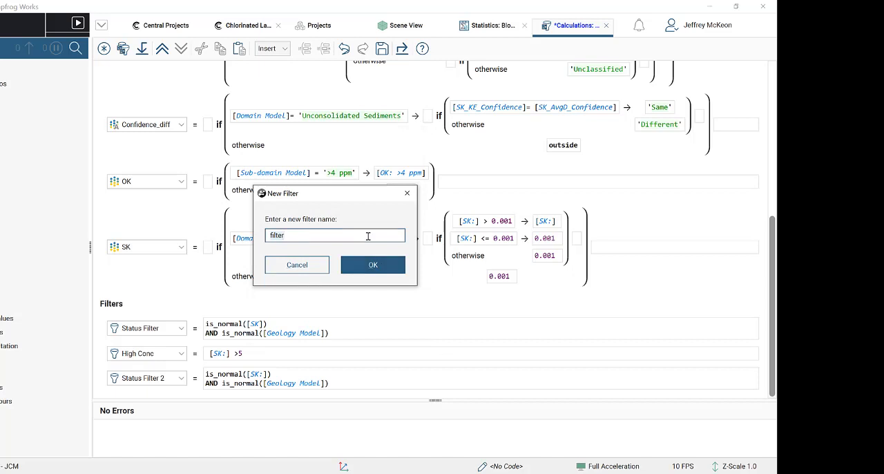
key(ctrl+a)
text(Sta)
key(Return)
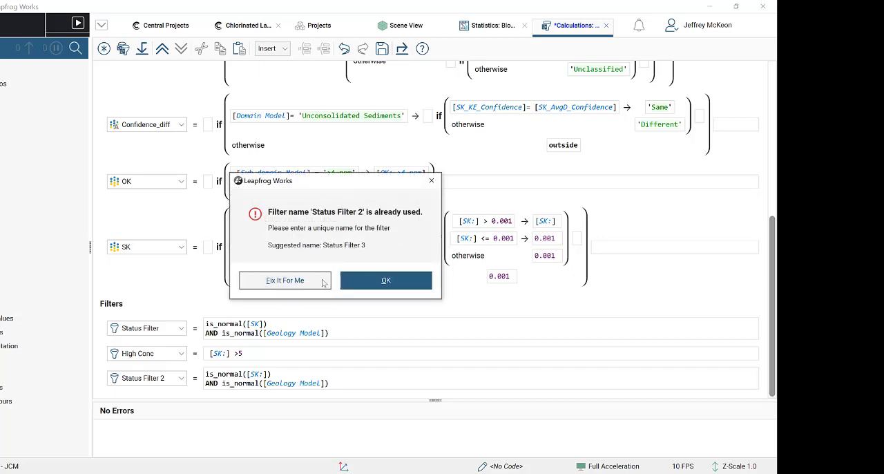
click(369, 284)
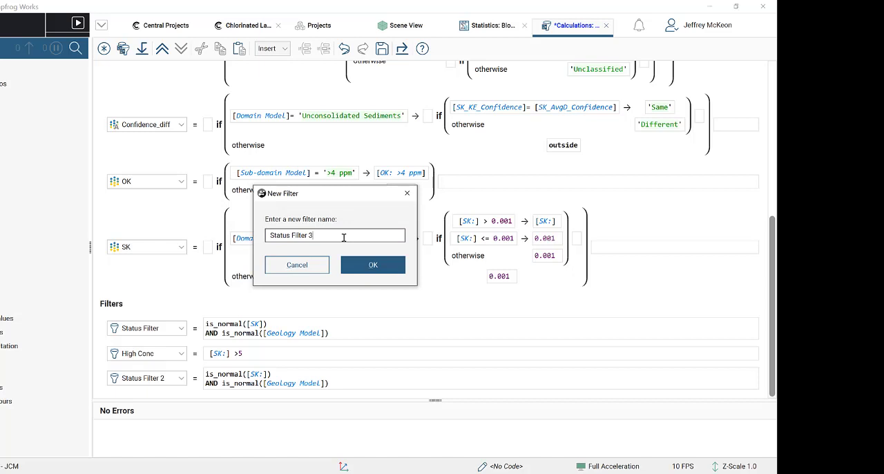
key(Return)
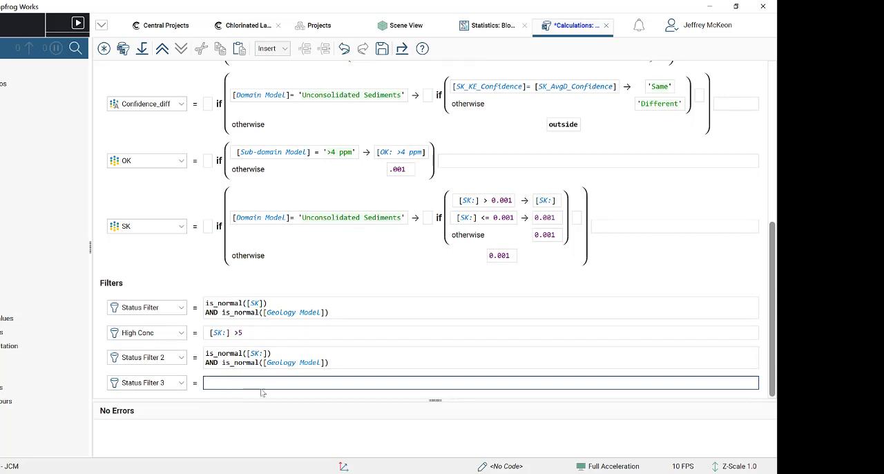
- Look through the insertable items and functions, and insert the is_normal(a) function into the Status Filter 3 expression
click(285, 50)
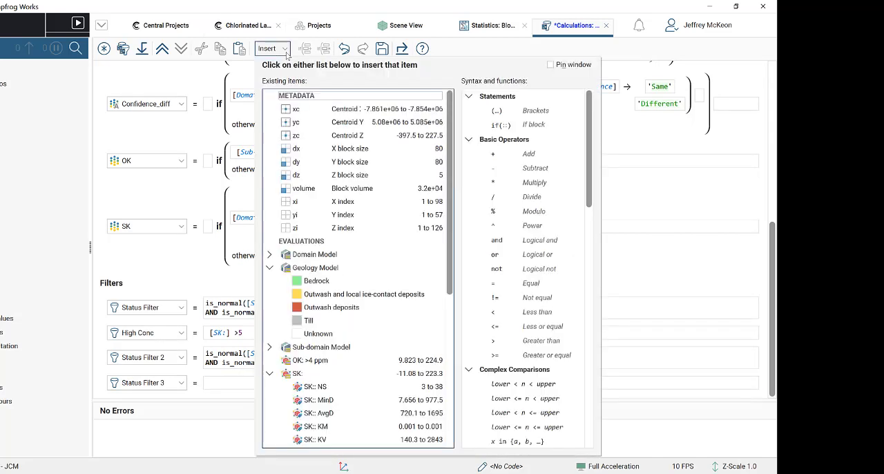
click(285, 52)
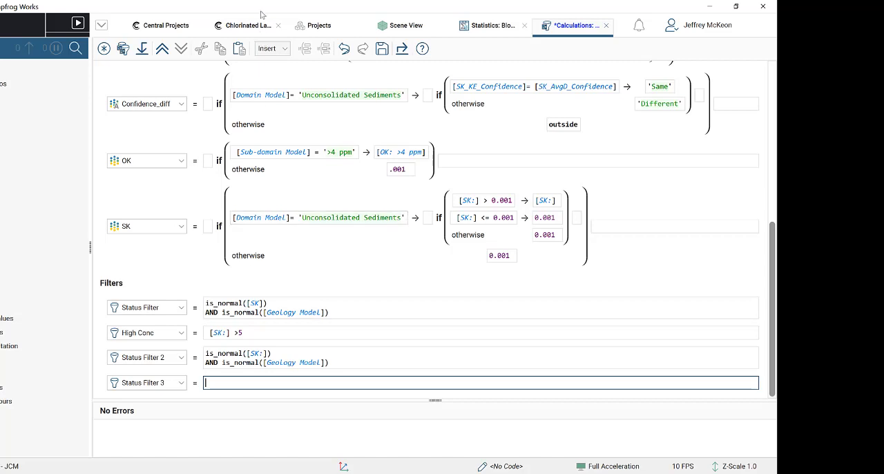
click(275, 52)
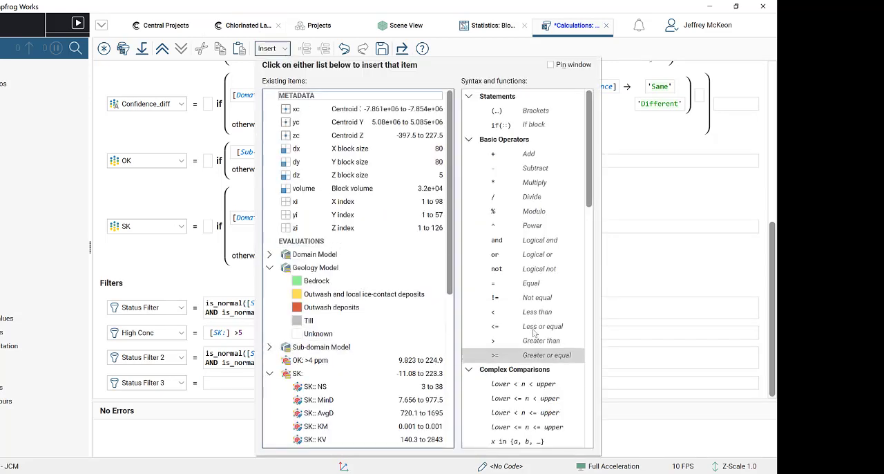
scroll(542, 346, down, 3)
scroll(542, 362, down, 3)
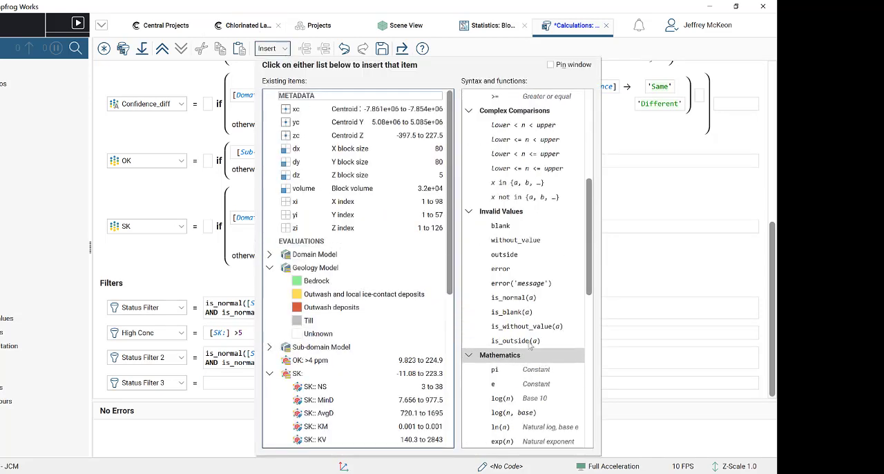
scroll(524, 224, up, 6)
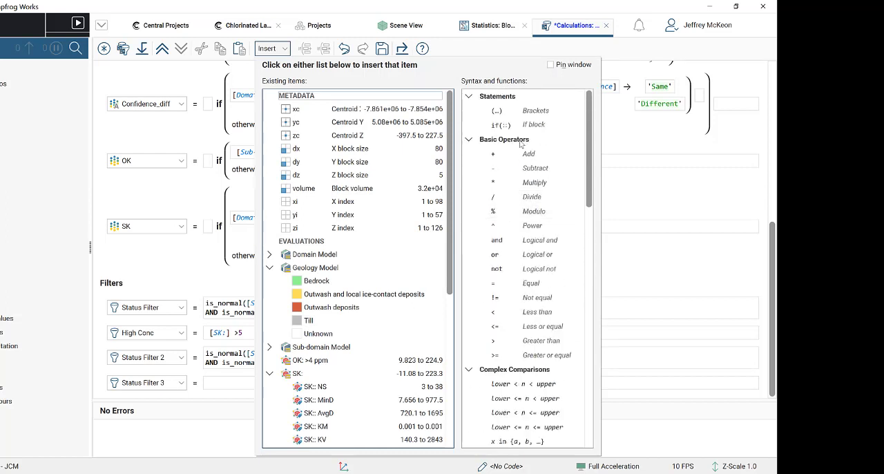
scroll(520, 309, down, 2)
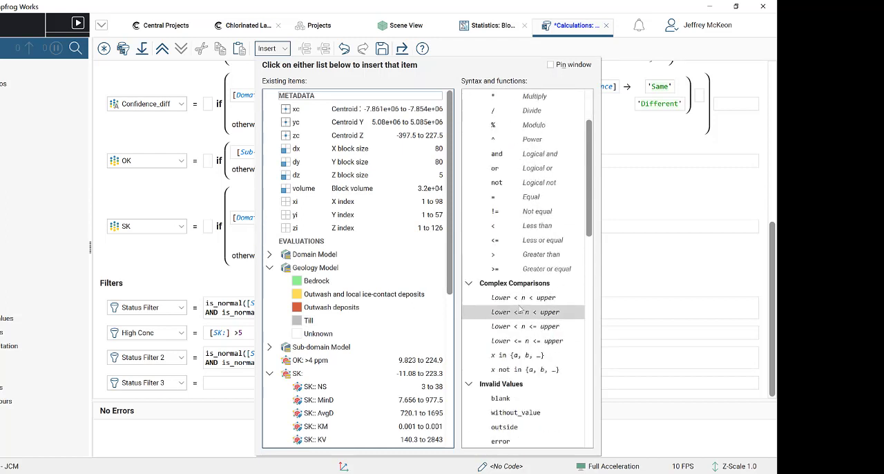
scroll(520, 309, up, 2)
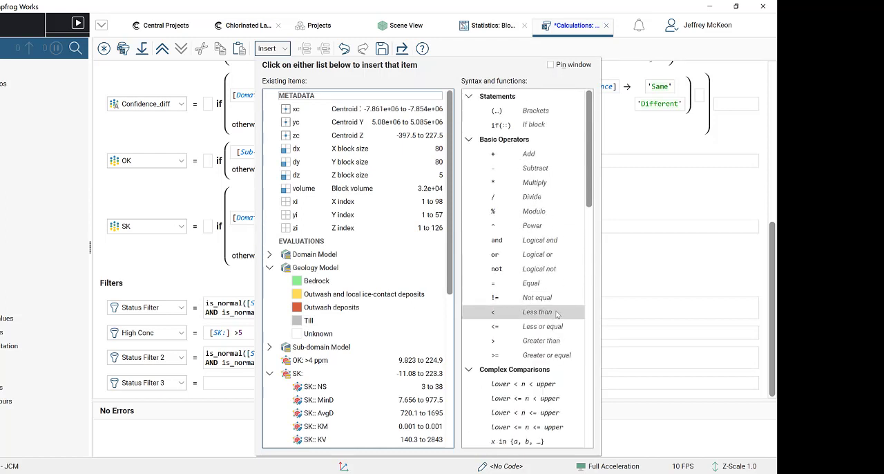
scroll(557, 315, down, 3)
scroll(557, 315, down, 1)
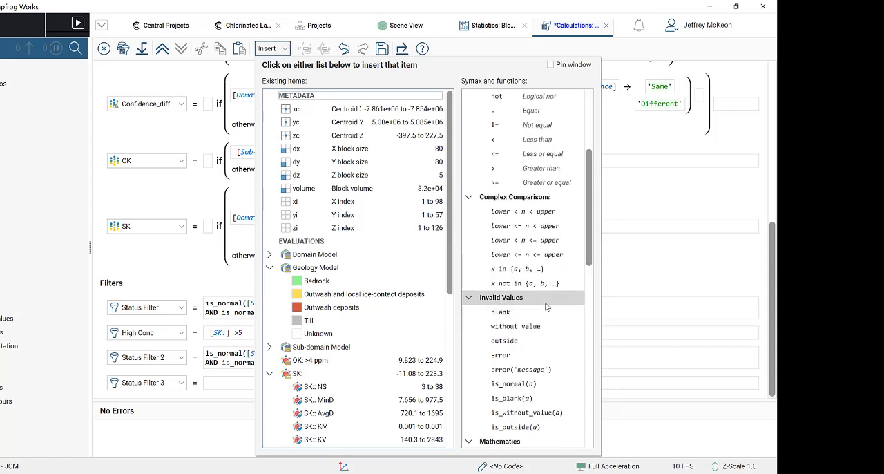
click(536, 385)
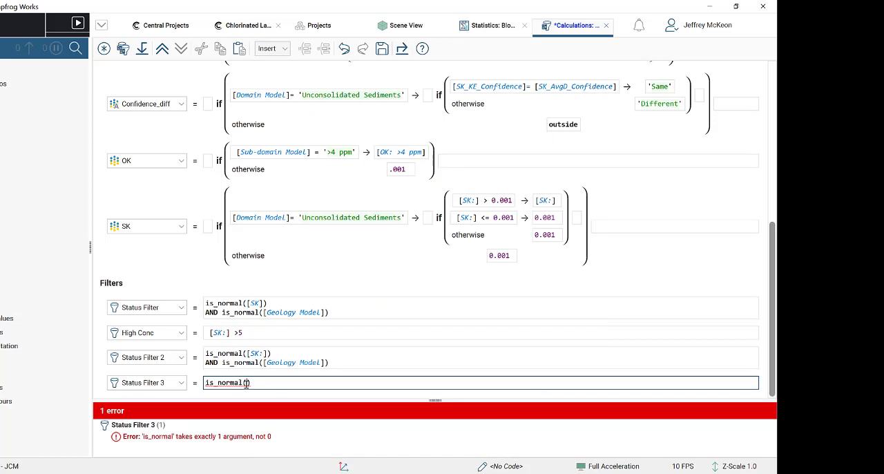
- Insert the SK calculation as the argument of is_normal in Status Filter 3
click(280, 49)
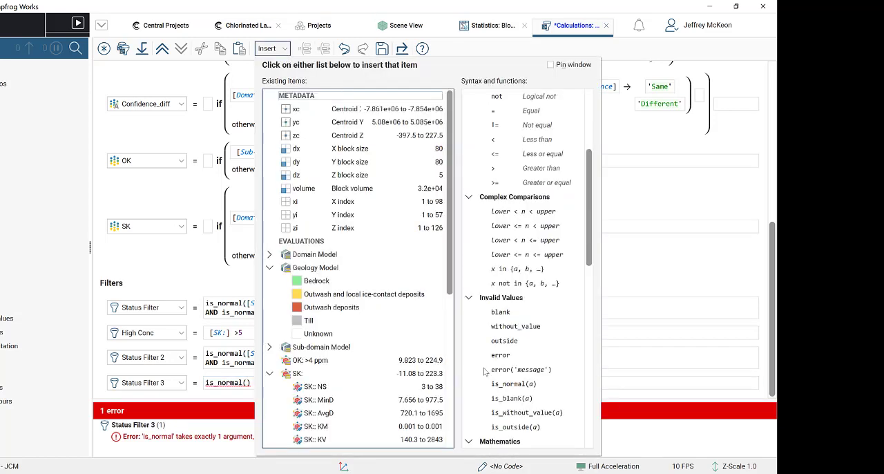
scroll(537, 373, down, 1)
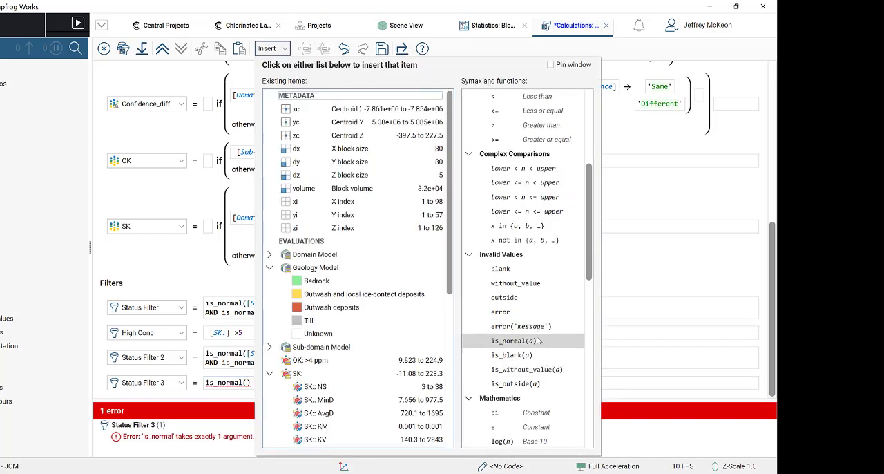
mouse_move(538, 341)
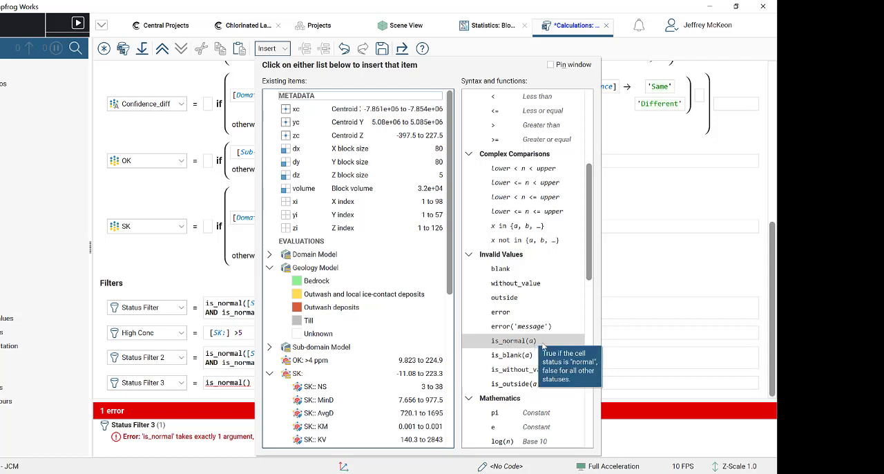
click(272, 48)
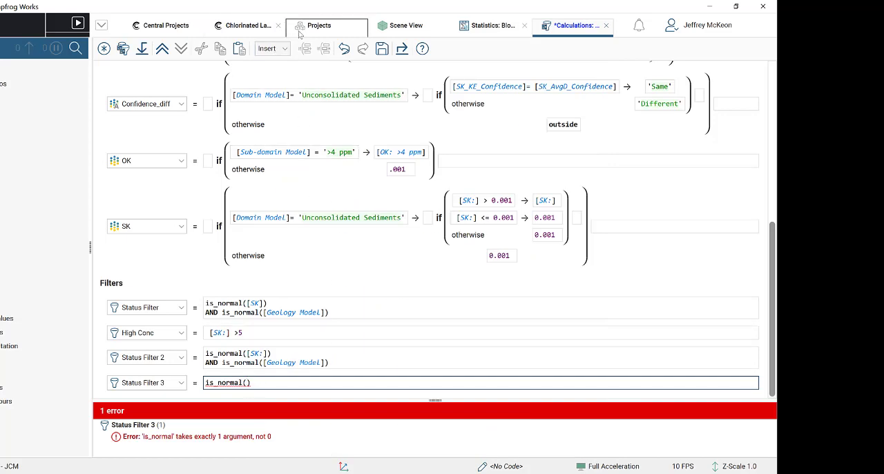
click(271, 49)
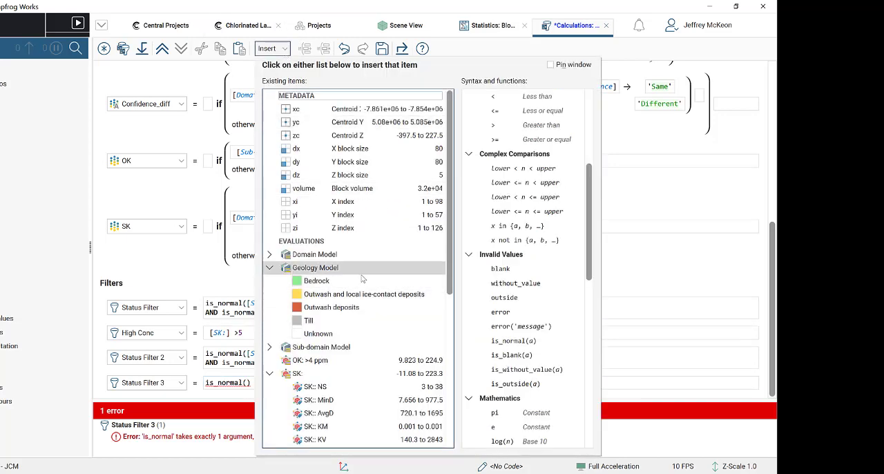
scroll(371, 381, down, 2)
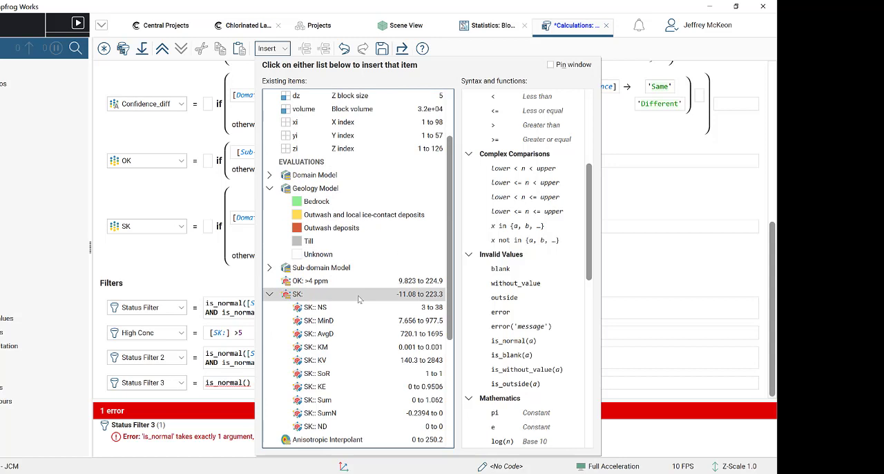
click(269, 293)
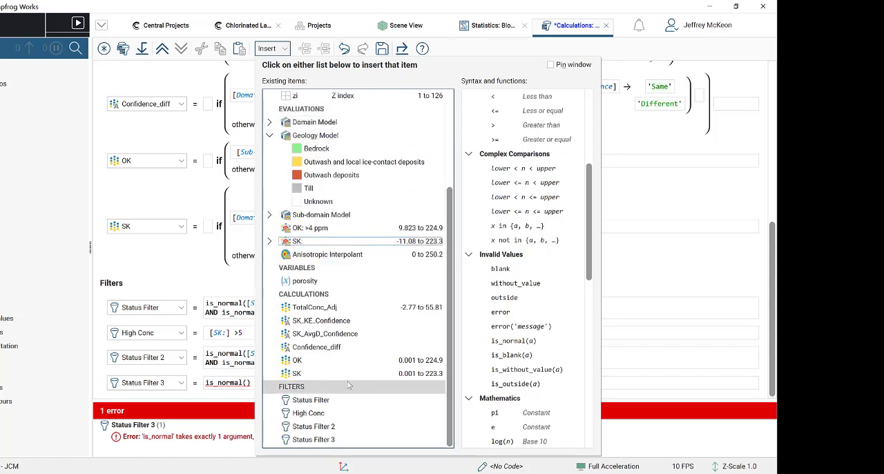
click(285, 373)
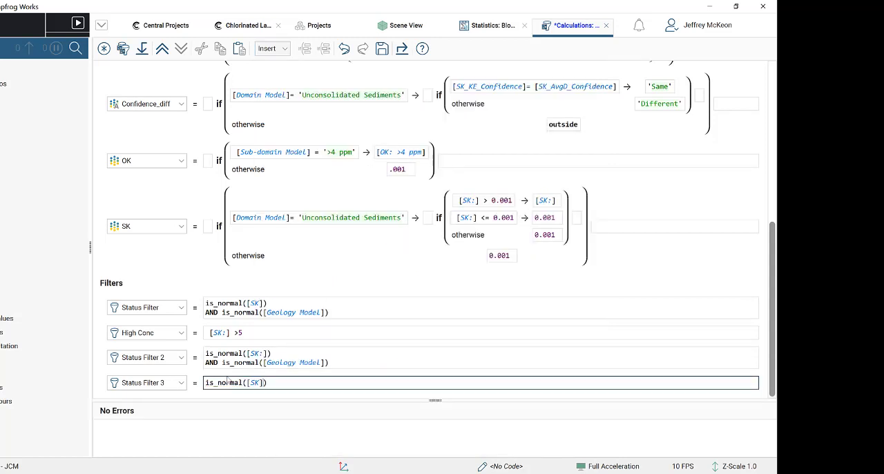
- Add a second line to Status Filter 3 with the condition AND is_normal([Geology Model])
key(Return)
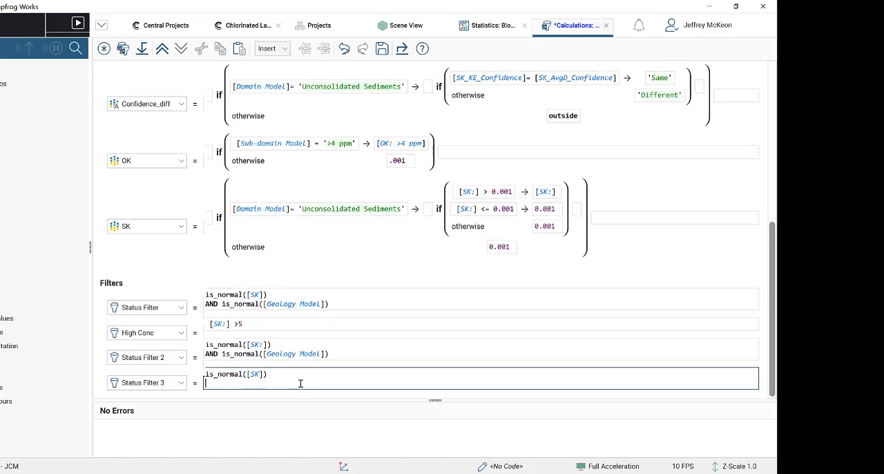
text(AND)
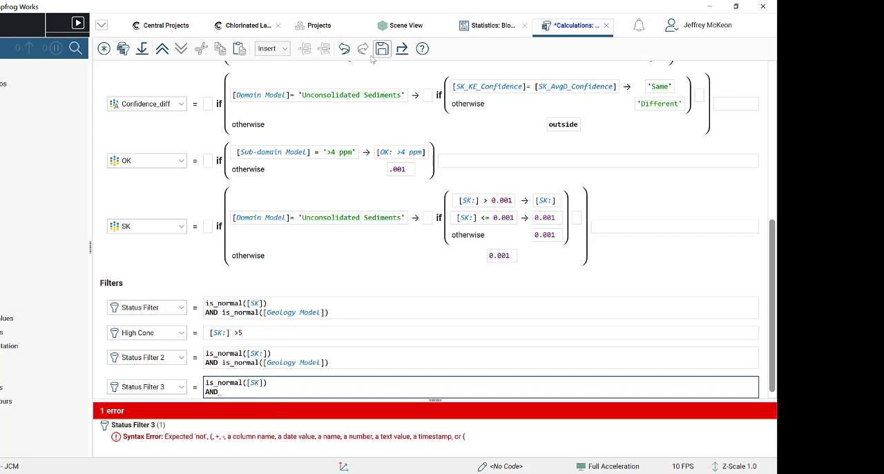
click(272, 49)
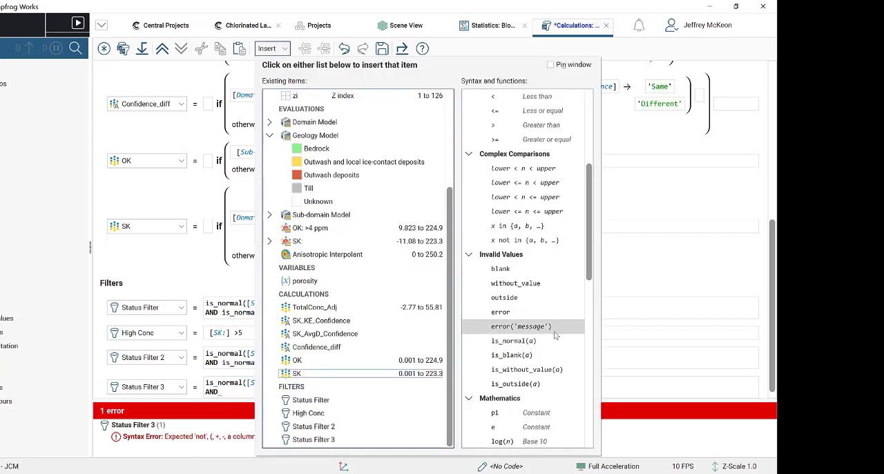
click(513, 341)
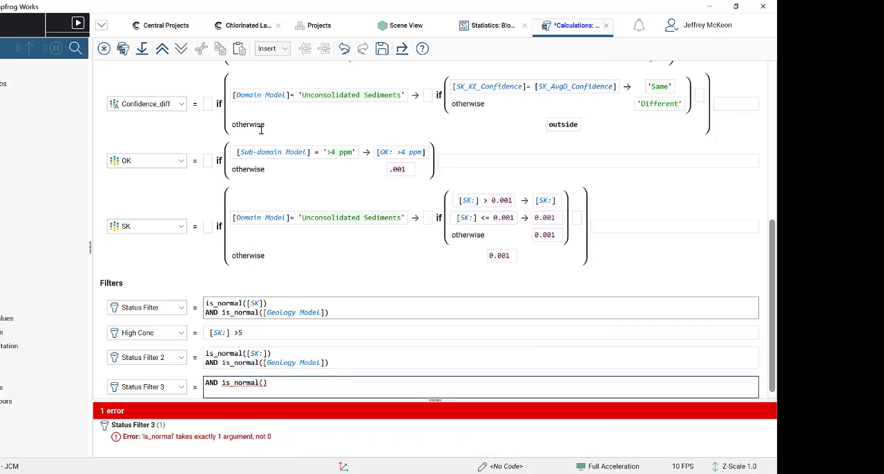
click(282, 50)
click(282, 52)
click(283, 52)
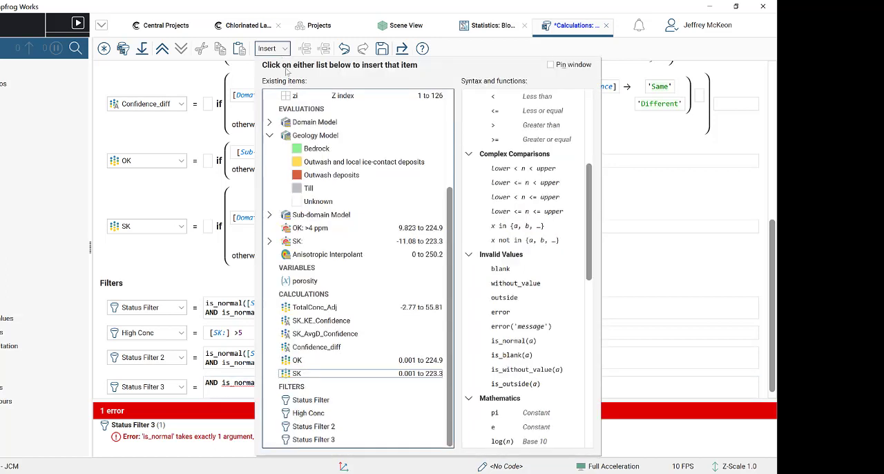
click(321, 135)
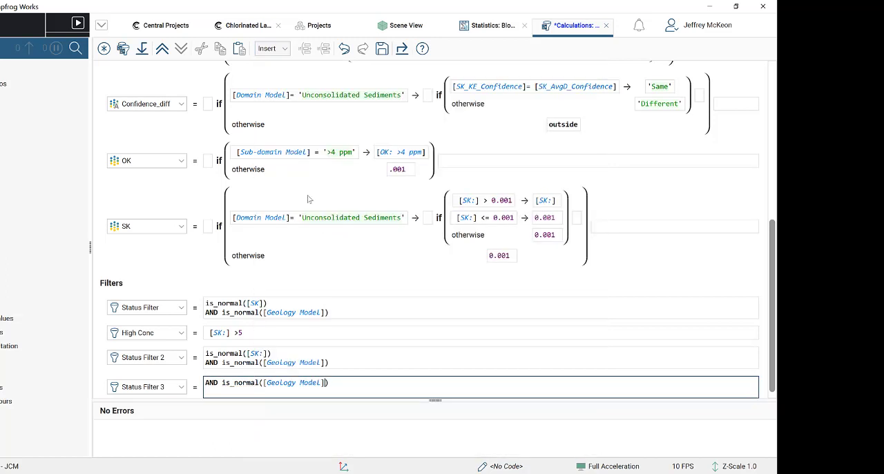
scroll(346, 382, up, 1)
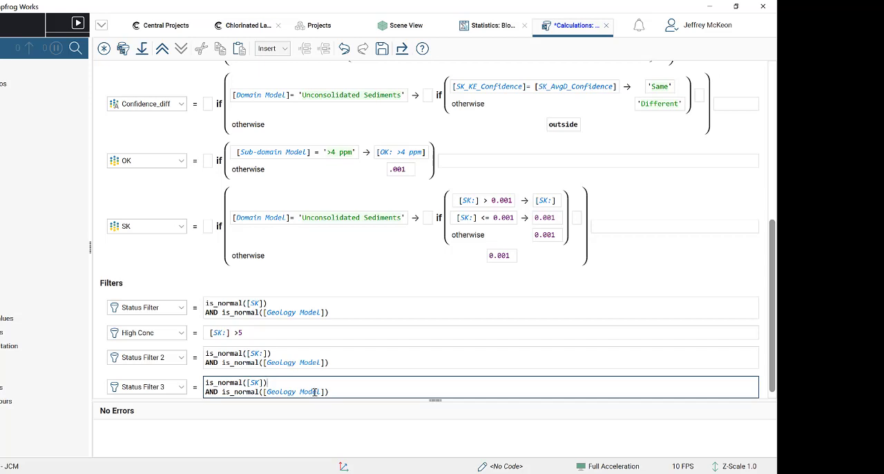
- Delete the Status Filter 3 filter
click(181, 388)
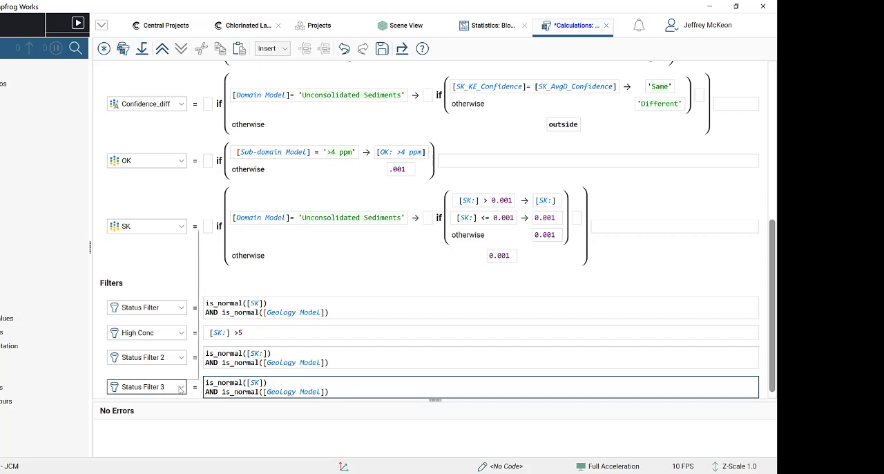
click(136, 303)
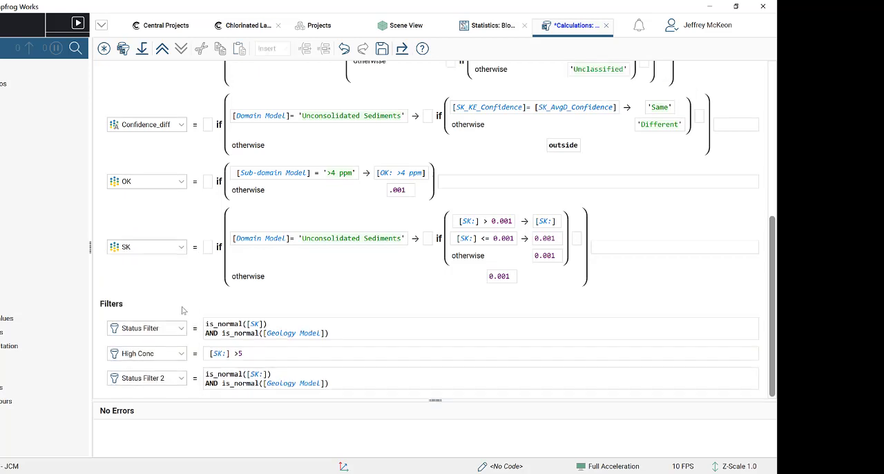
- Review the block model's filter expressions and its porosity, confidence, OK and SK calculations
click(283, 353)
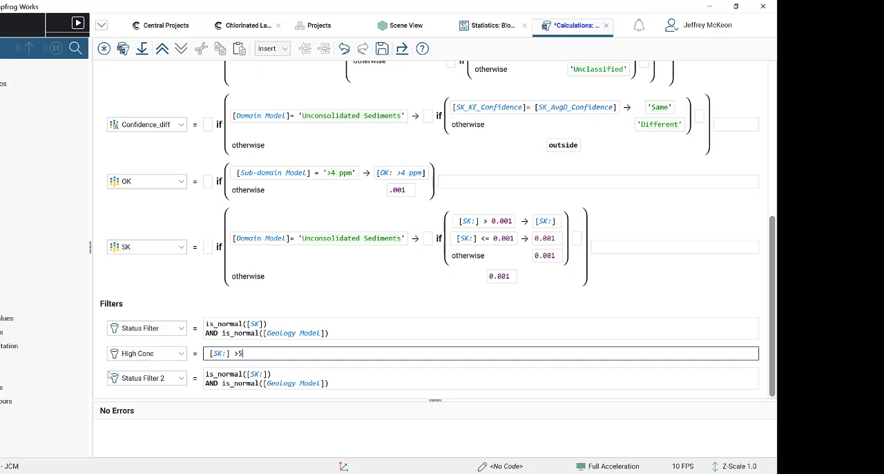
click(314, 372)
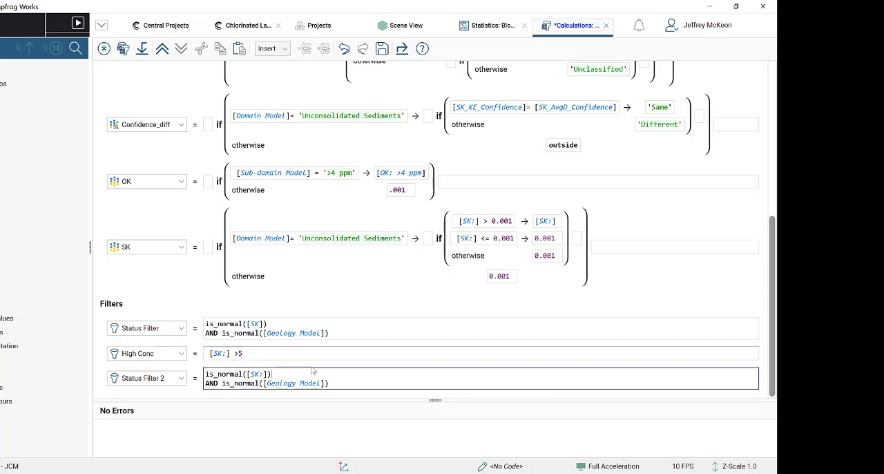
click(271, 324)
scroll(192, 228, up, 1)
scroll(192, 228, up, 5)
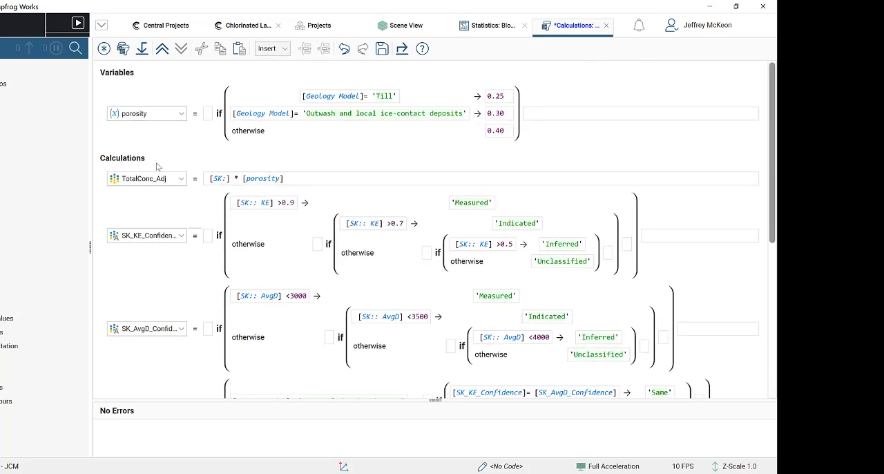
scroll(203, 167, down, 8)
scroll(220, 290, up, 8)
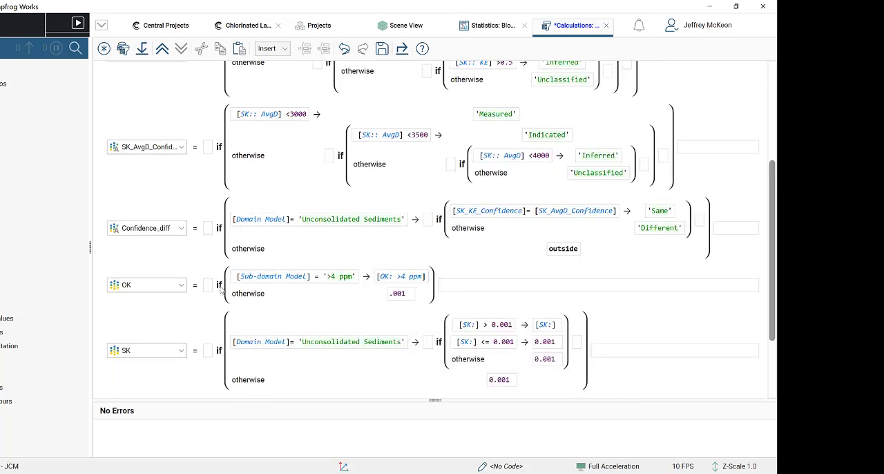
scroll(220, 290, down, 2)
scroll(221, 290, up, 2)
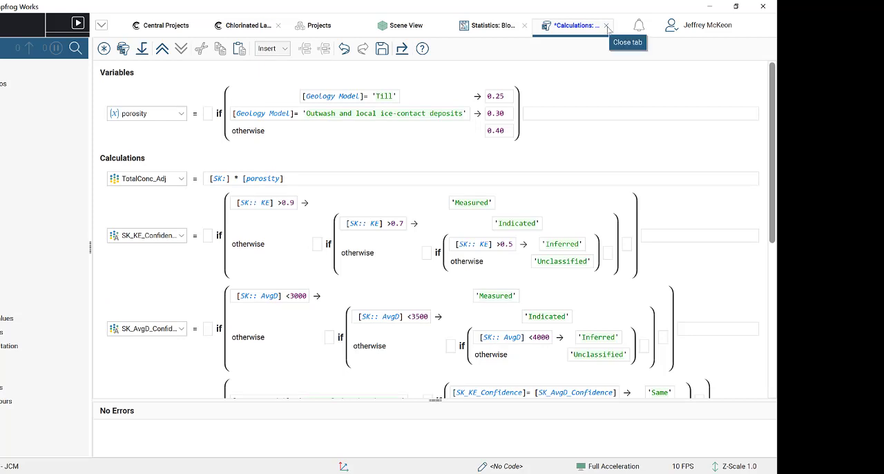
- Close the block model's calculations, discarding the unsaved changes, and return to the 3D scene
click(607, 26)
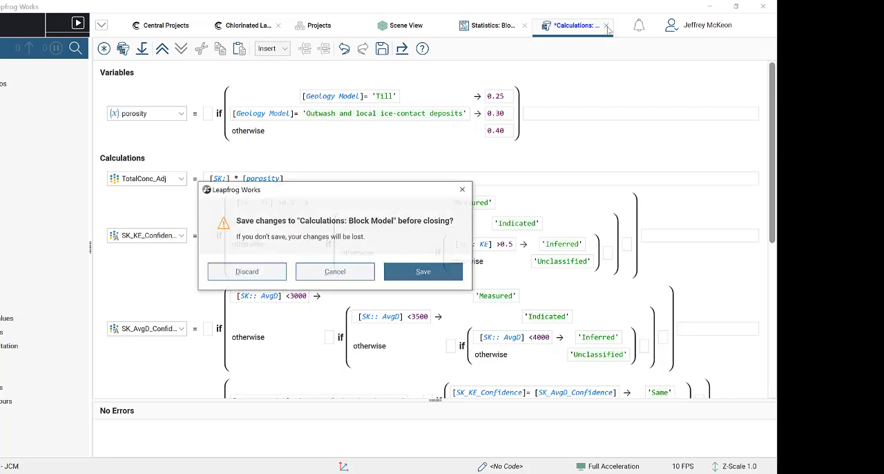
click(268, 275)
click(453, 31)
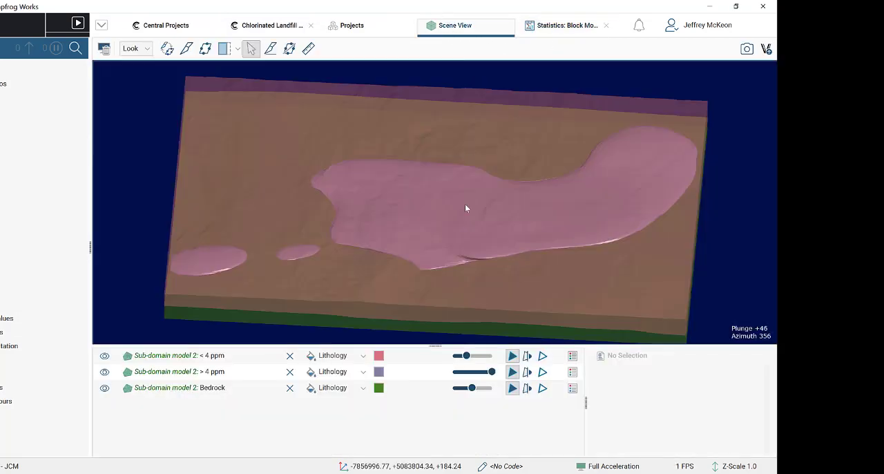
- Clear the sub-domain volumes from the scene and display only the block model
drag(481, 238, 485, 183)
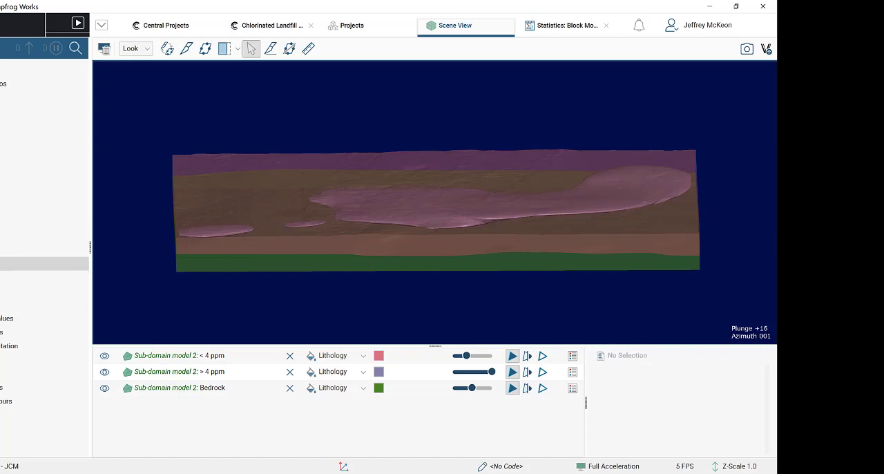
click(2, 264)
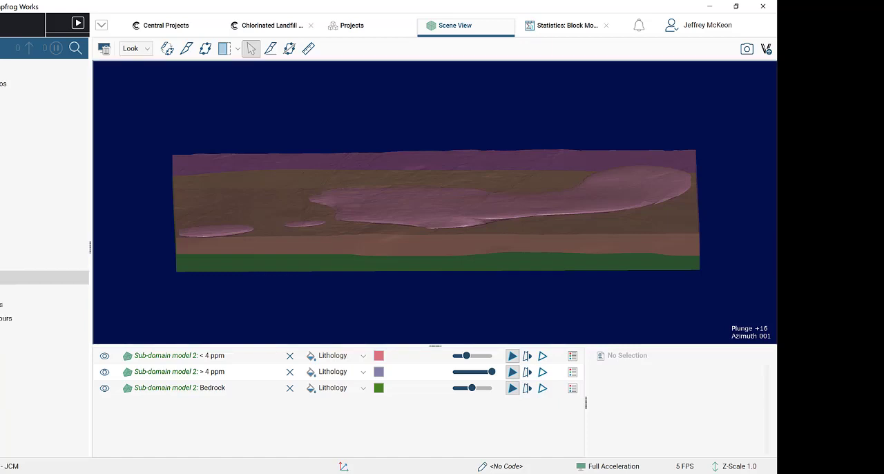
drag(3, 291, 487, 216)
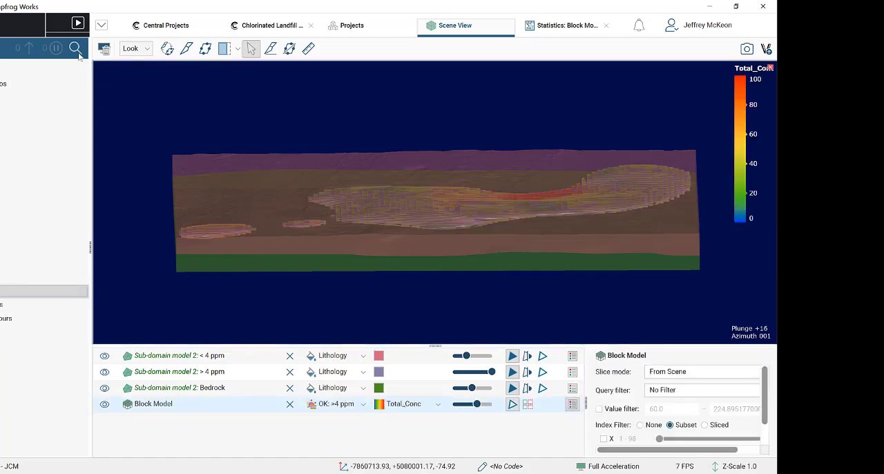
click(105, 49)
drag(3, 291, 313, 246)
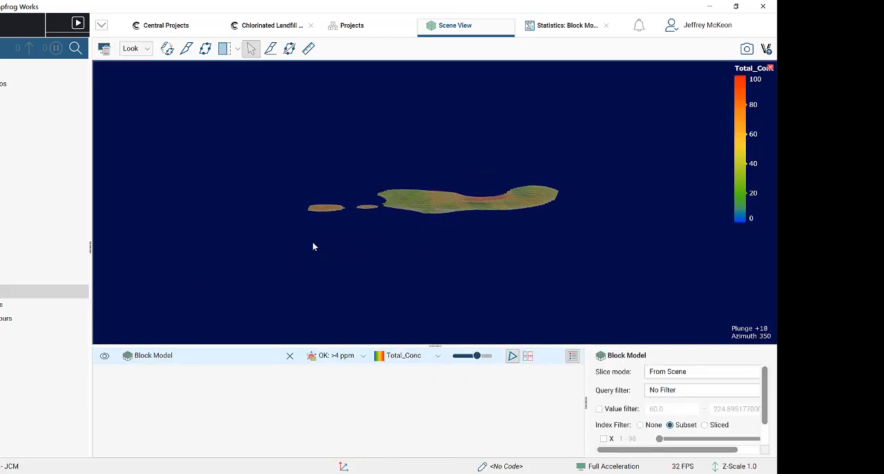
- Examine the plume from several angles and colour the block model by the OK calculation
scroll(451, 239, up, 3)
drag(463, 207, 345, 324)
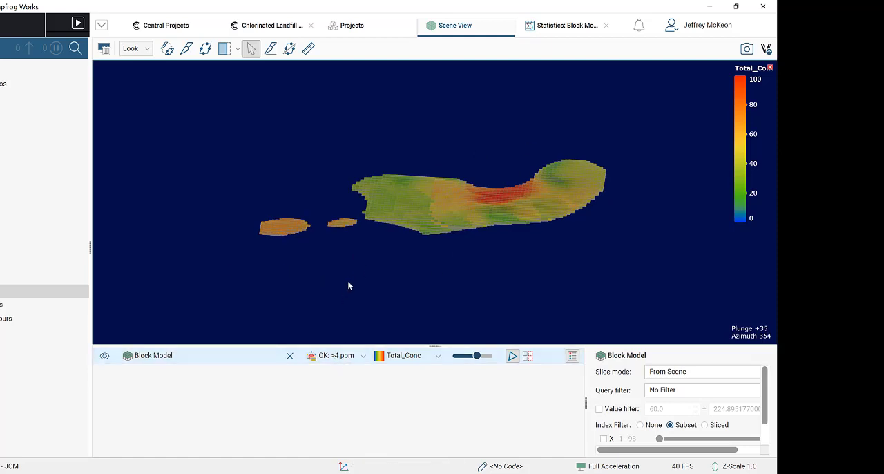
drag(349, 286, 428, 241)
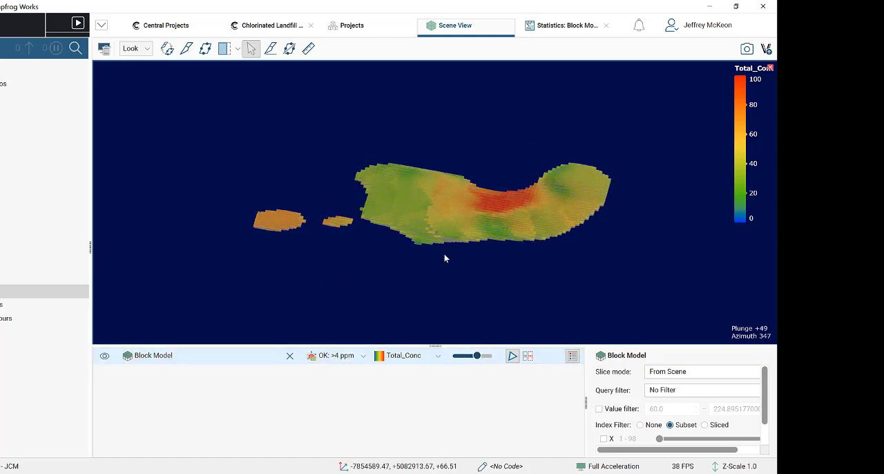
drag(443, 269, 450, 265)
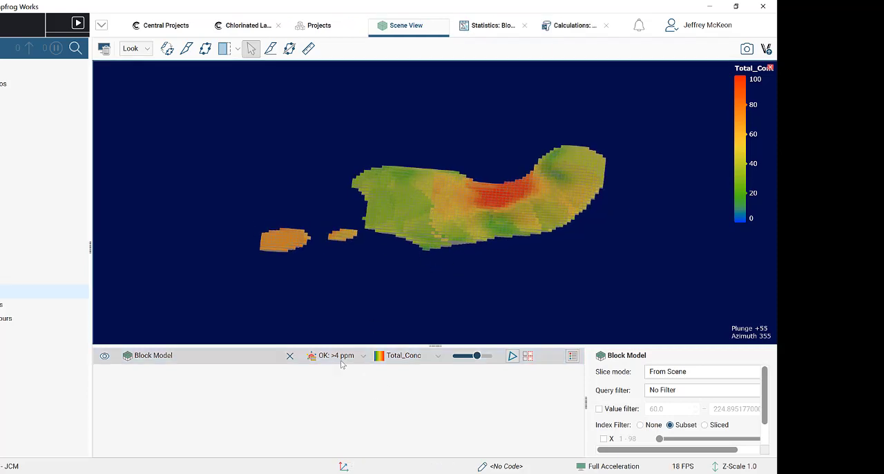
click(341, 356)
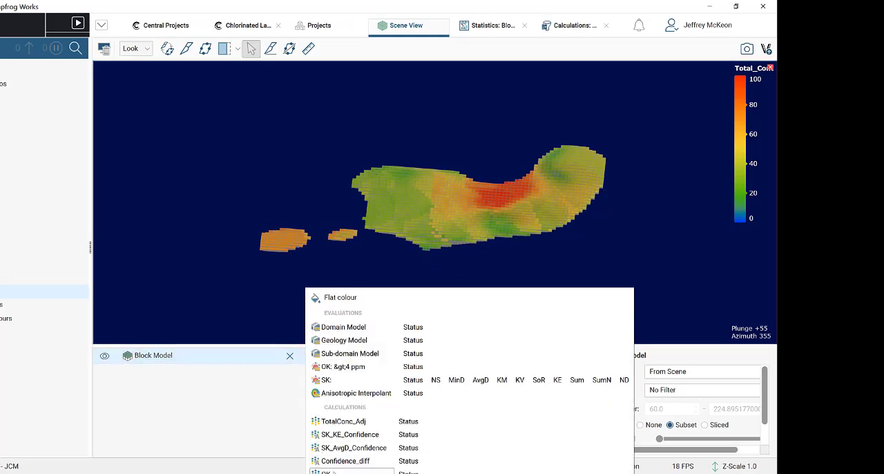
click(324, 379)
- From a plan view, slice the block model lengthwise from its southwest corner to its eastern edge, at a dip azimuth of about 343
drag(458, 281, 427, 266)
key(d)
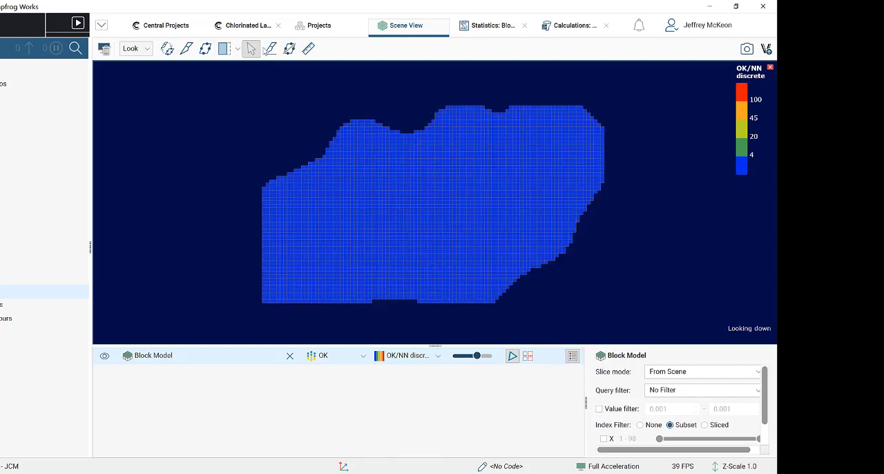
click(270, 49)
drag(263, 297, 625, 181)
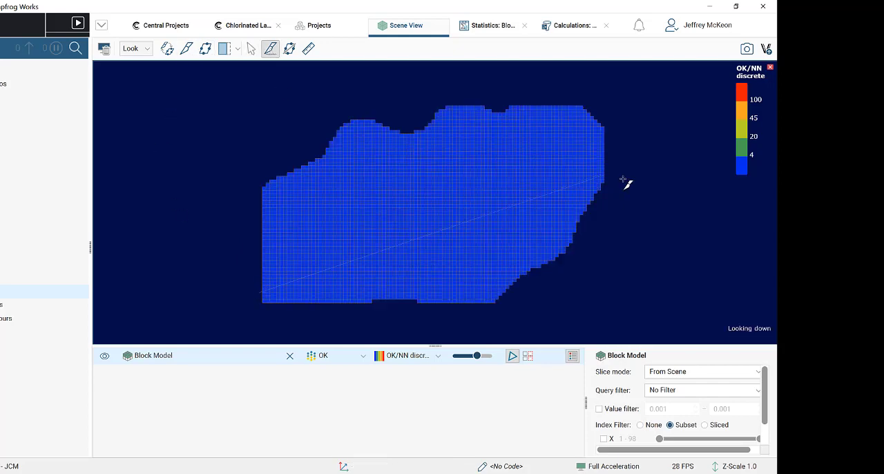
drag(286, 199, 293, 192)
scroll(485, 223, up, 2)
drag(489, 254, 496, 242)
scroll(470, 220, up, 2)
scroll(493, 246, down, 2)
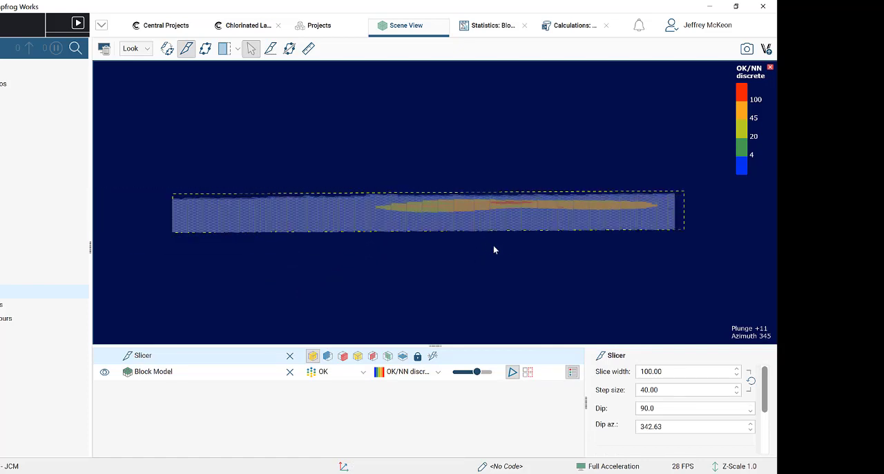
scroll(514, 252, up, 2)
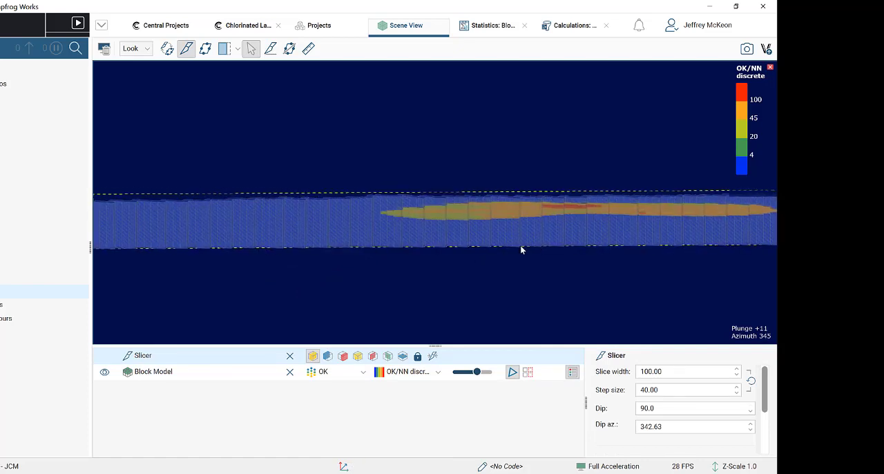
scroll(523, 249, down, 2)
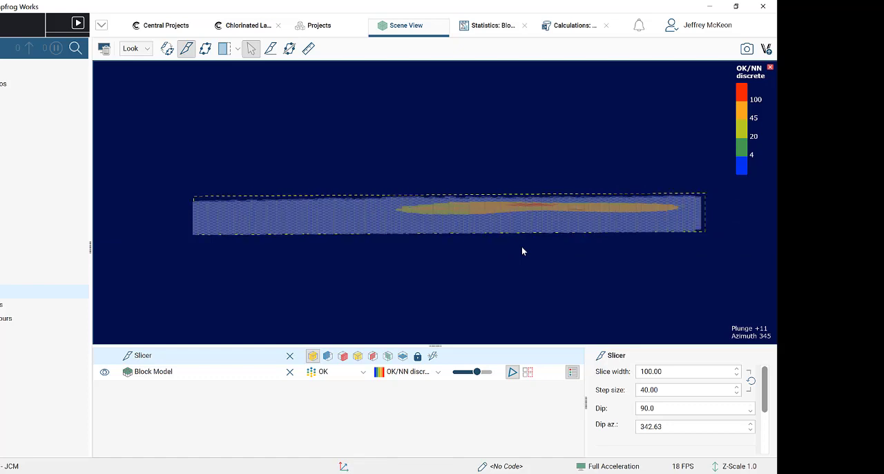
- Move the slice step by step through the block model to examine the OK plume in cross-section
key(period)
key(period)
key(period)
key(period)
key(period)
key(period)
key(period)
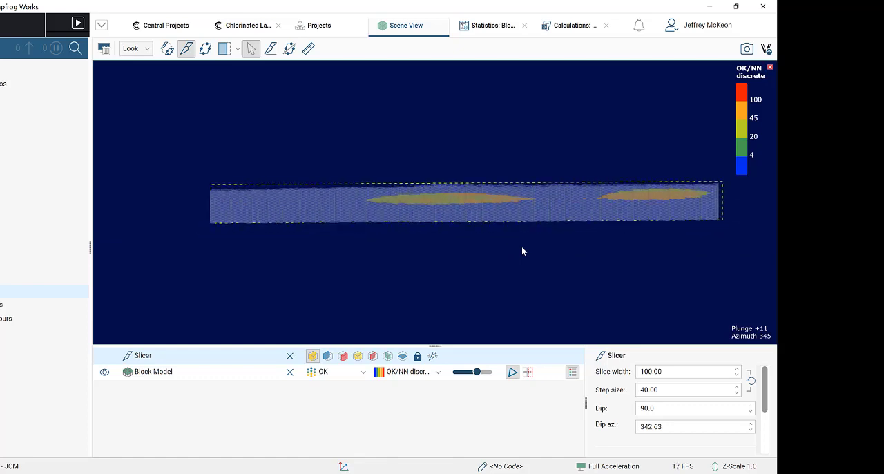
key(period)
key(period)
key(period)
key(period)
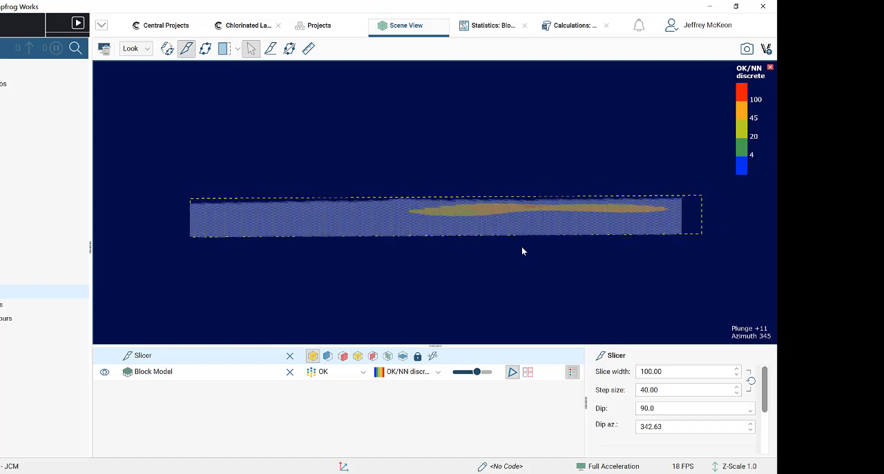
key(period)
key(period)
key(period)
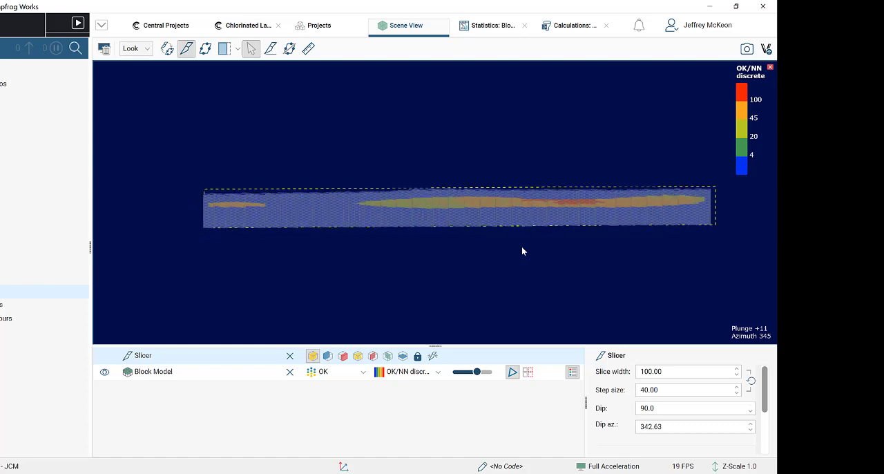
- Compare the SK and OK calculations on the slice by colouring the block model by SK and by OK again
click(331, 375)
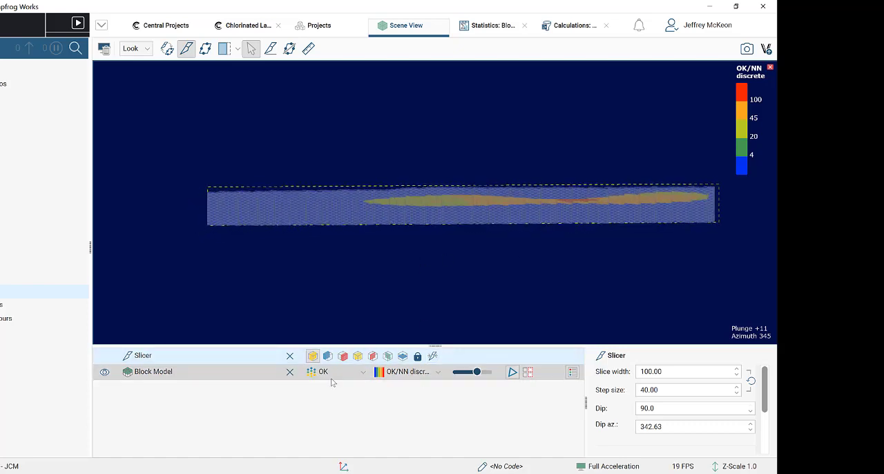
click(326, 379)
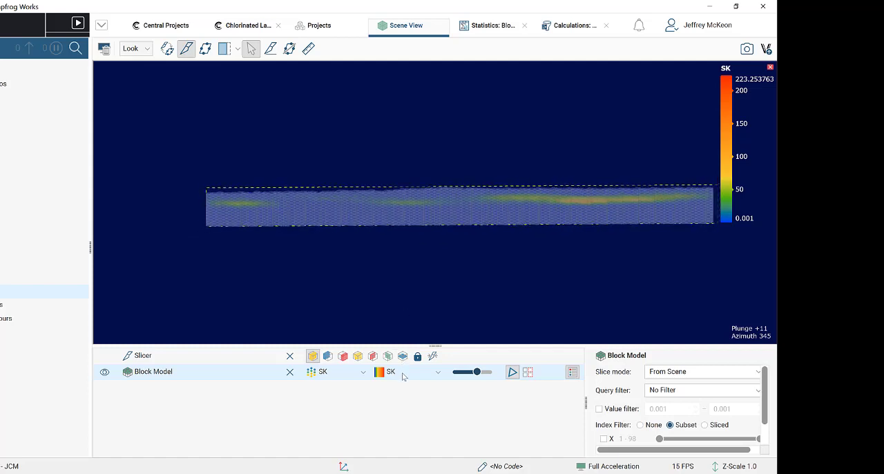
click(335, 373)
click(326, 471)
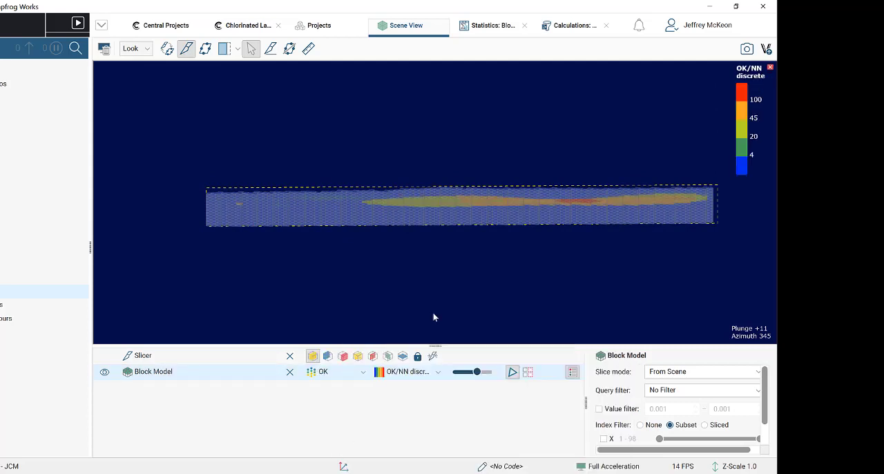
- Create a new discrete colourmap for the block model's OK calculation
click(405, 373)
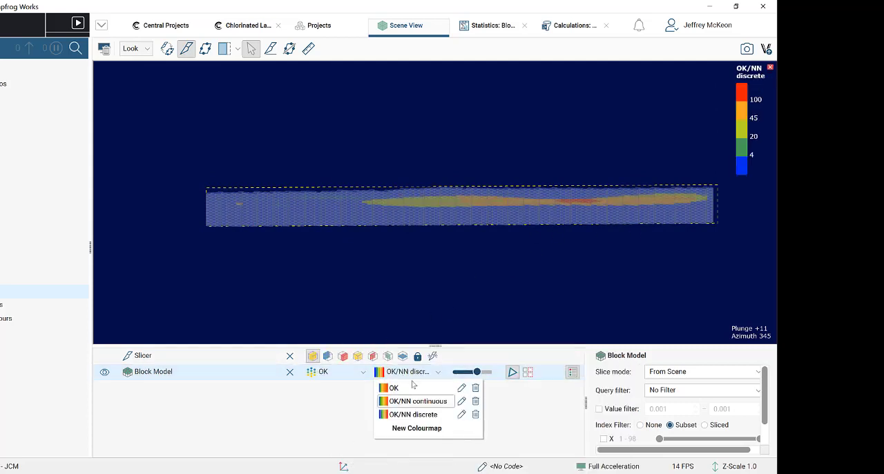
click(360, 372)
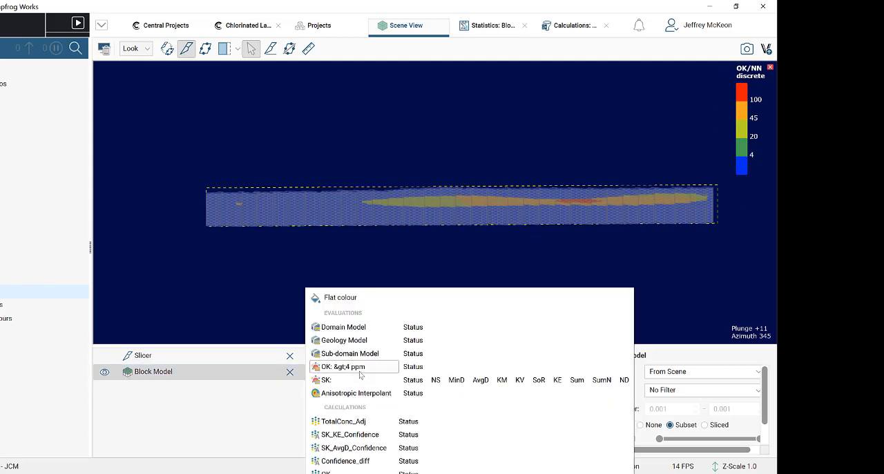
click(260, 425)
click(413, 377)
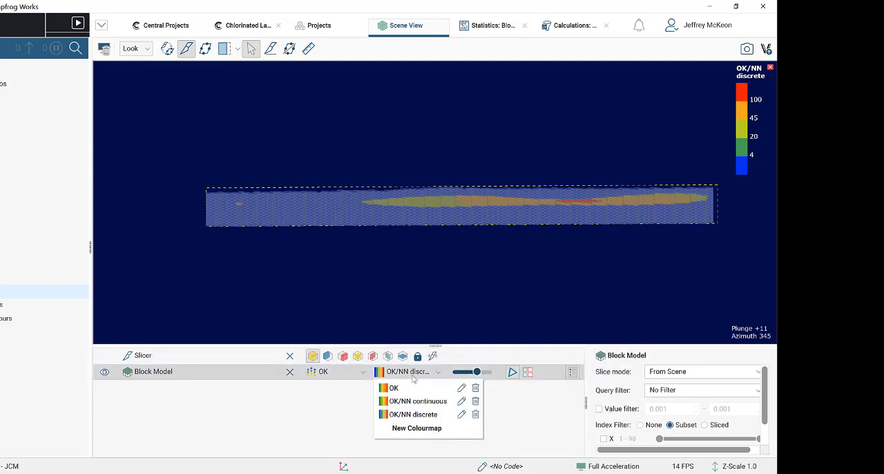
click(418, 428)
click(311, 261)
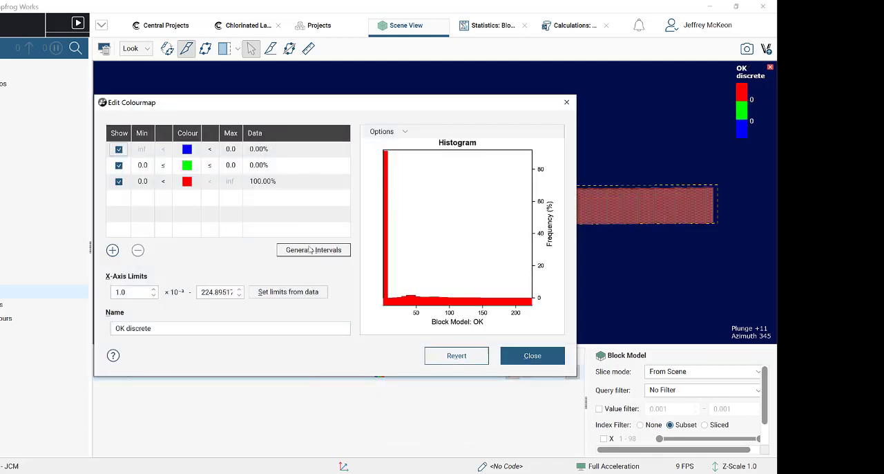
- Generate five equal intervals for the OK discrete colourmap using the Rainbow (bgyr) gradient
click(311, 250)
double_click(343, 230)
text(3)
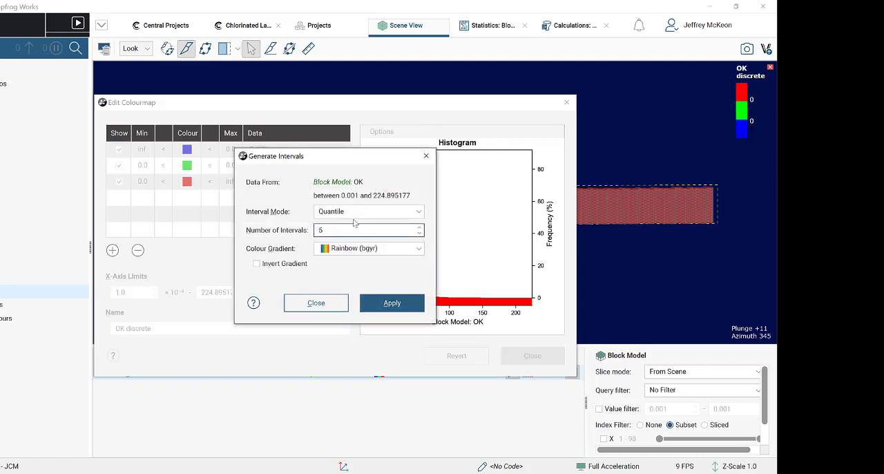
click(353, 213)
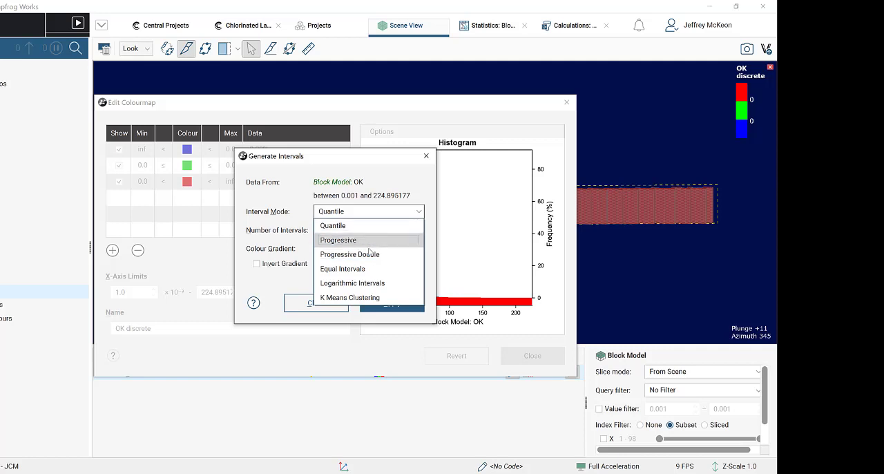
click(384, 270)
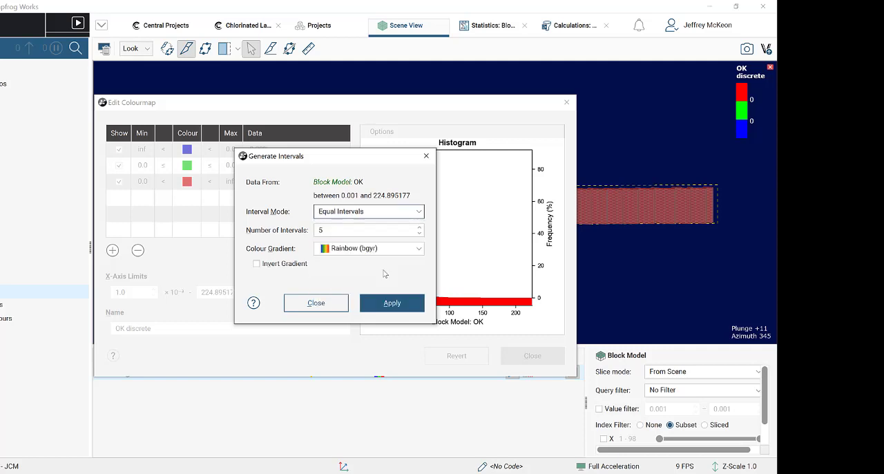
click(338, 249)
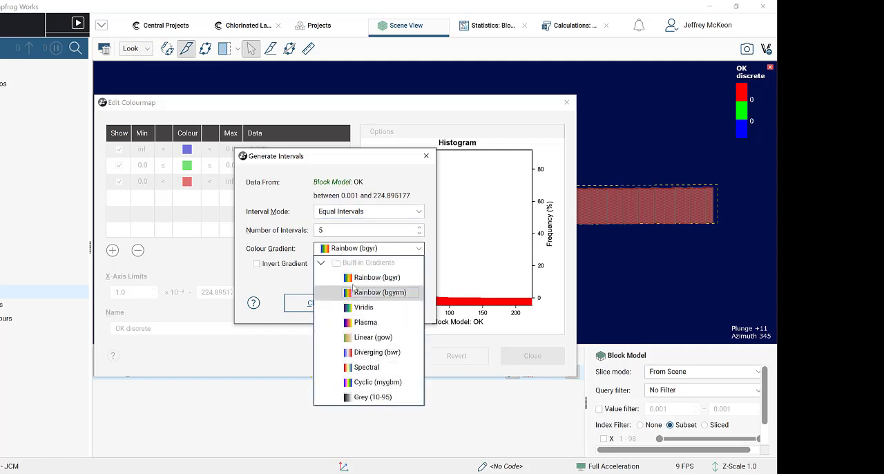
click(355, 249)
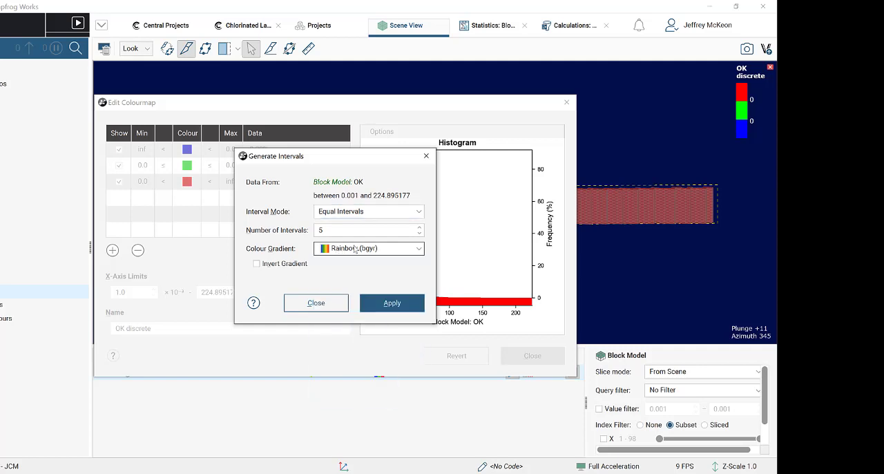
click(389, 306)
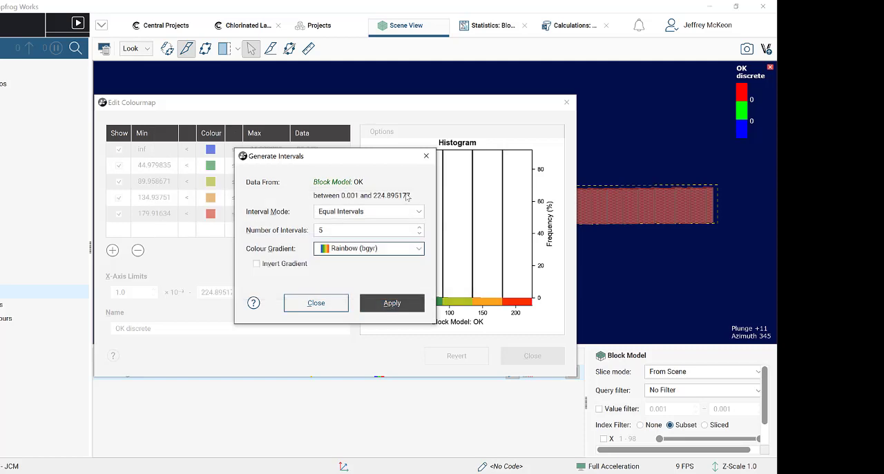
click(426, 155)
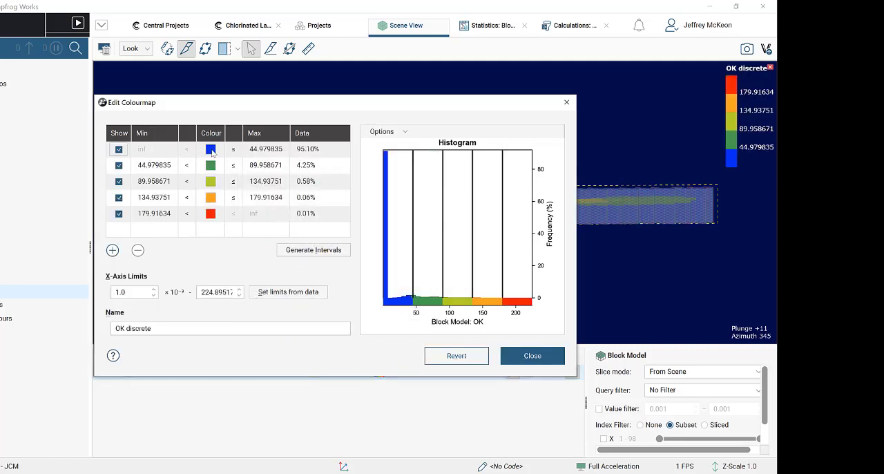
- Set the upper limits of the first four OK discrete intervals to 4, 25, 50 and 100, and close the colourmap
double_click(270, 151)
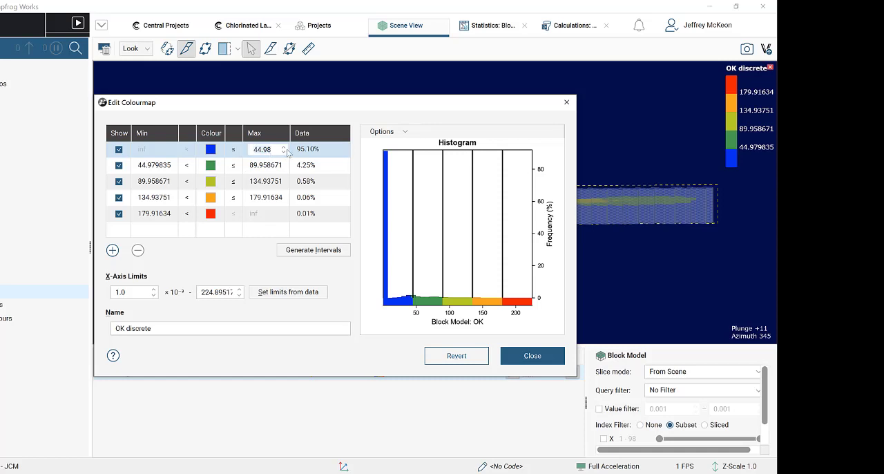
text(4)
click(280, 168)
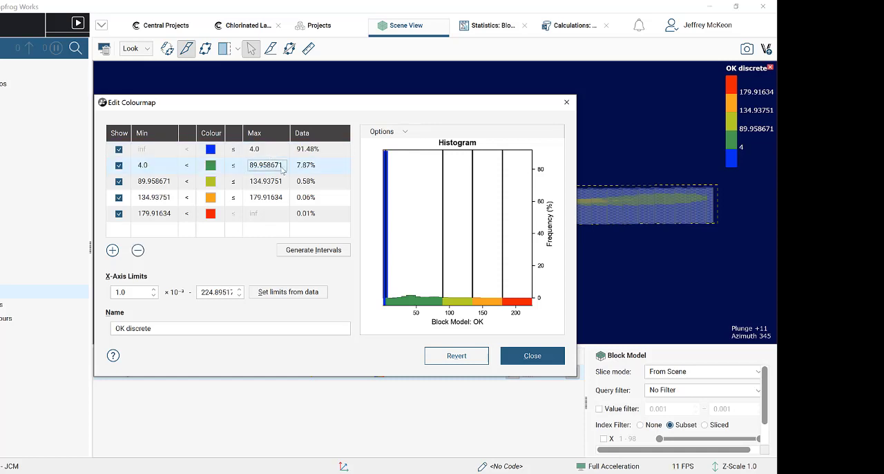
double_click(276, 168)
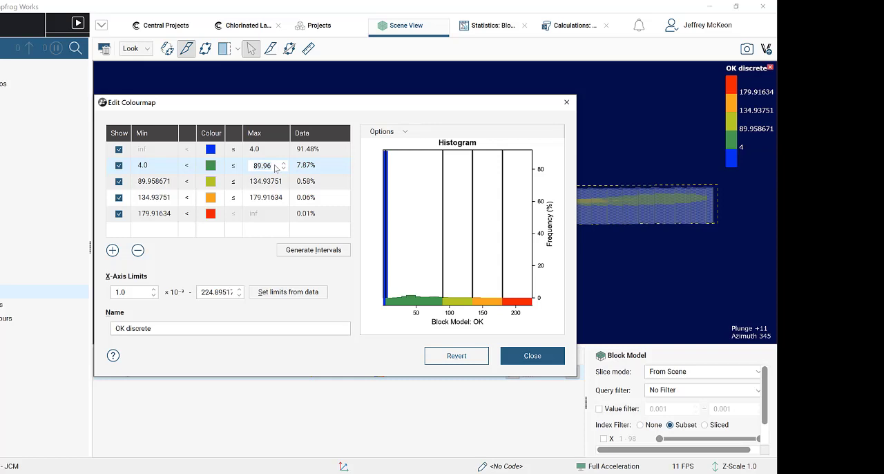
text(25)
double_click(270, 185)
text(5)
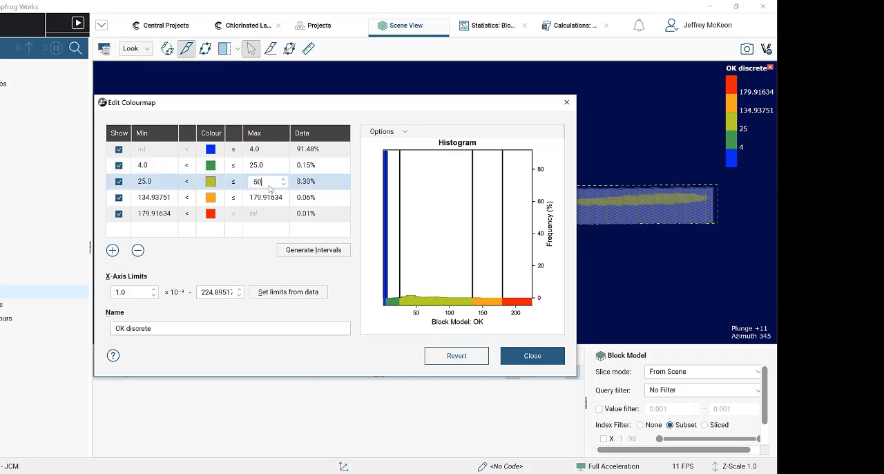
text(0)
double_click(268, 197)
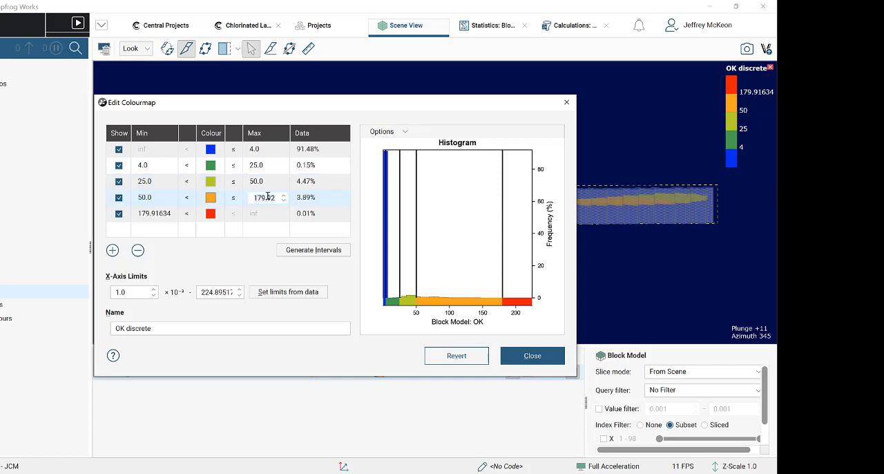
text(100)
click(261, 179)
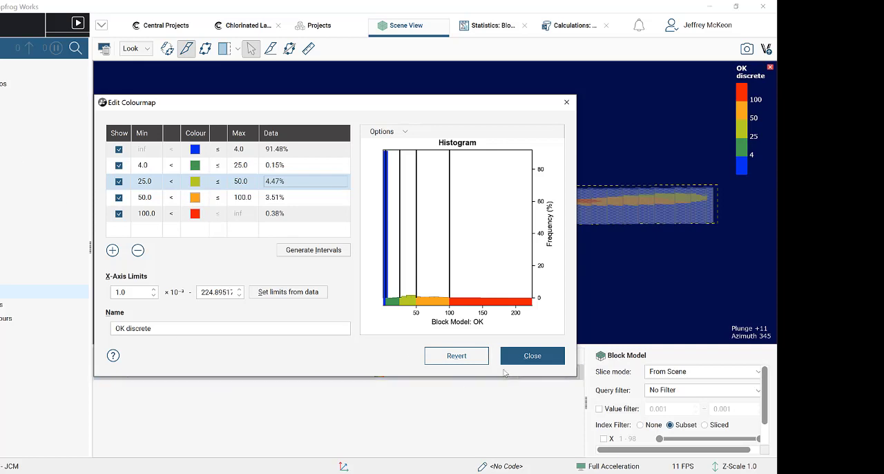
click(566, 104)
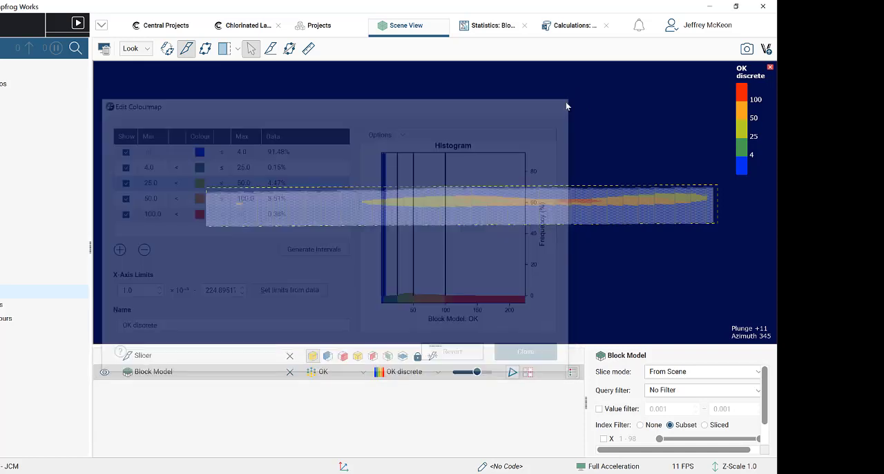
- Colour the block model by the SK: evaluation with the Total_Conc discrete colourmap
click(415, 374)
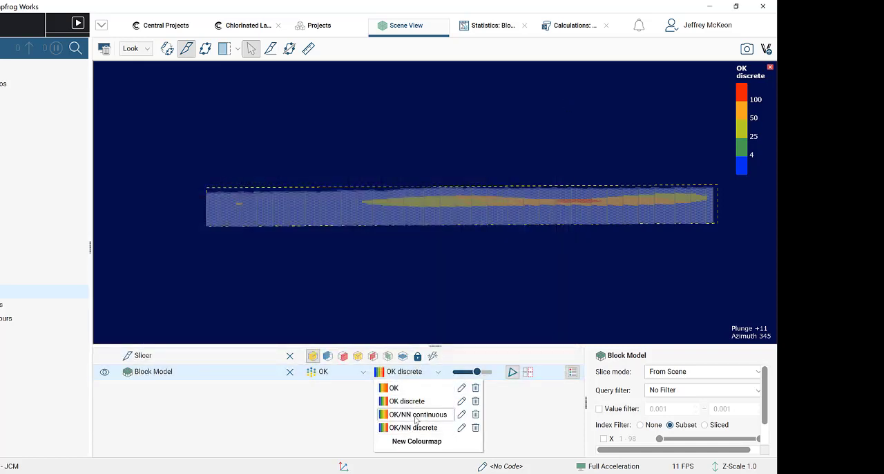
click(372, 384)
click(364, 372)
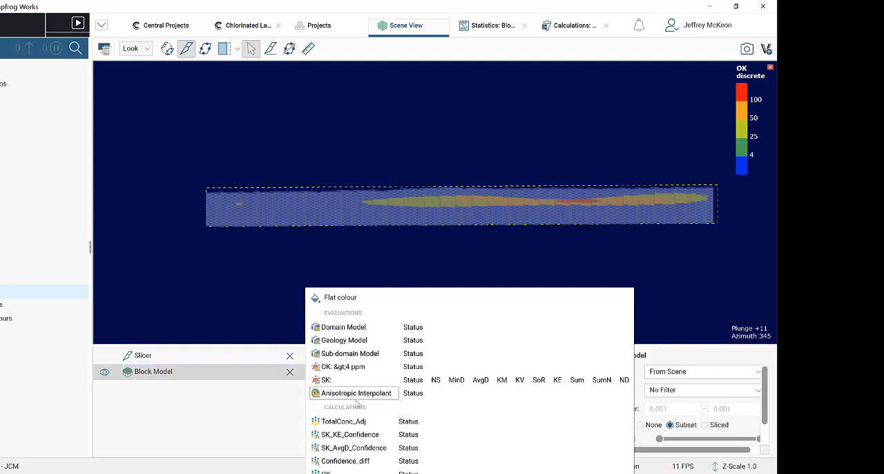
click(353, 380)
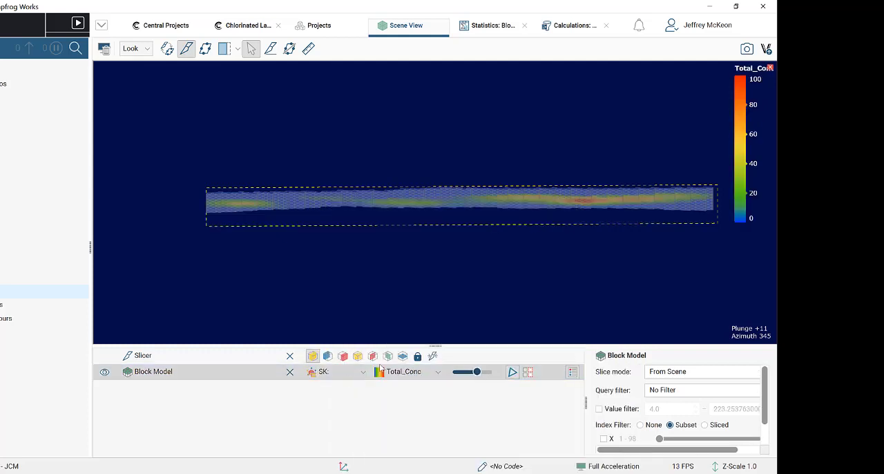
click(429, 372)
click(416, 403)
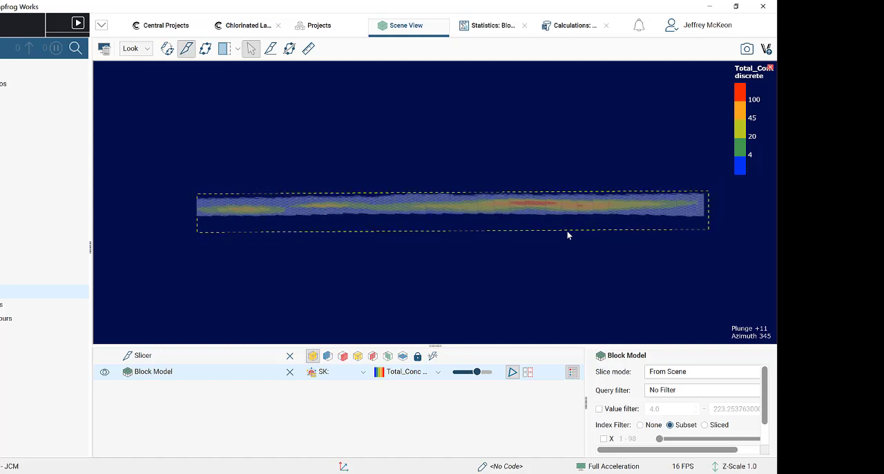
- Move the slice step by step through the block model to examine the SK plume with discrete colours
scroll(568, 234, up, 3)
middle_drag(415, 237, 422, 240)
scroll(422, 241, down, 2)
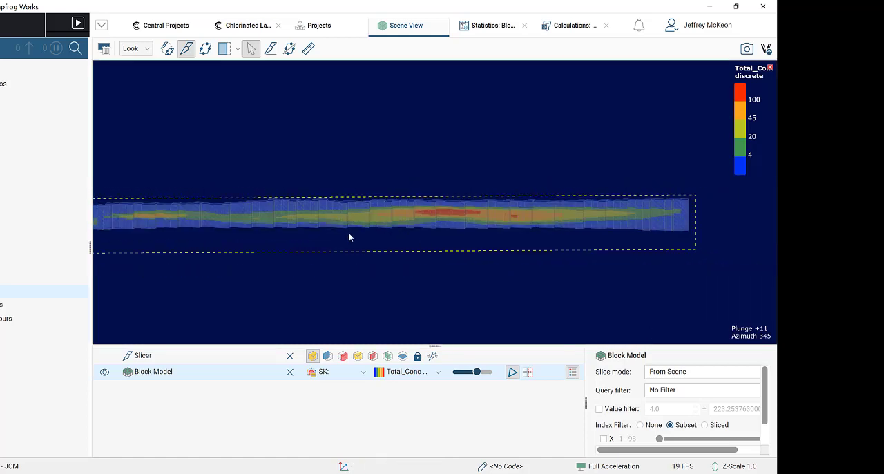
scroll(424, 234, up, 2)
drag(424, 238, 523, 245)
scroll(521, 240, down, 2)
scroll(521, 239, up, 2)
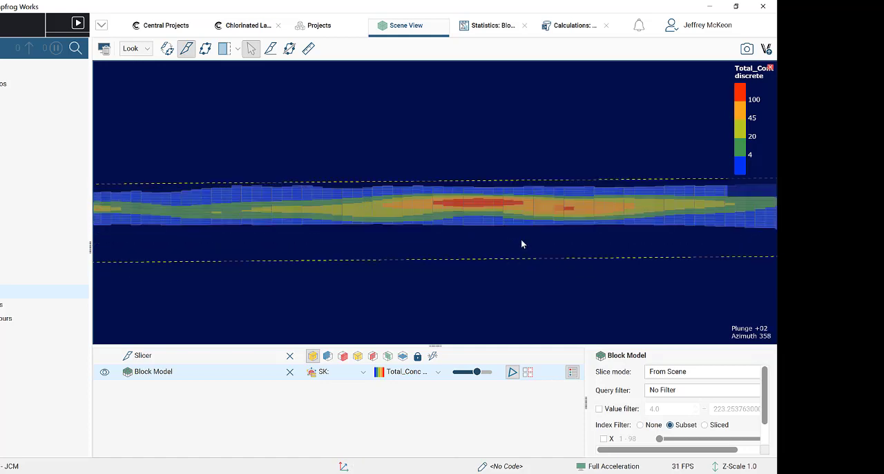
scroll(521, 239, down, 2)
key(period)
key(period)
key(period)
key(period)
key(period)
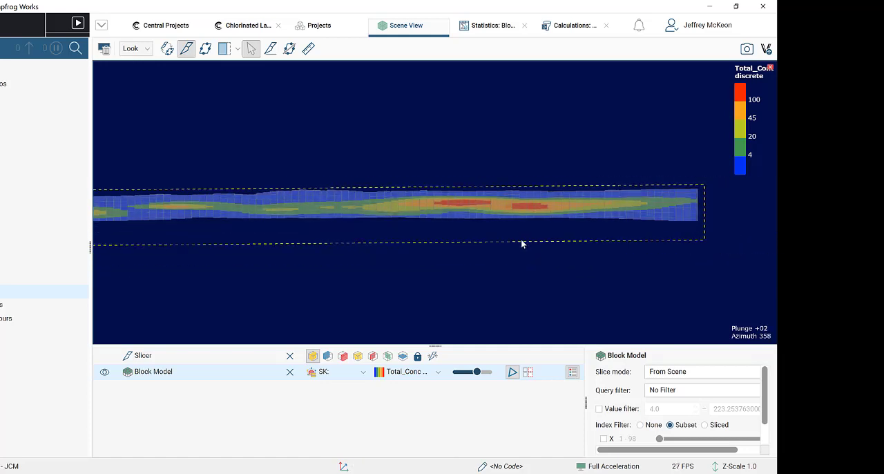
click(489, 25)
click(563, 27)
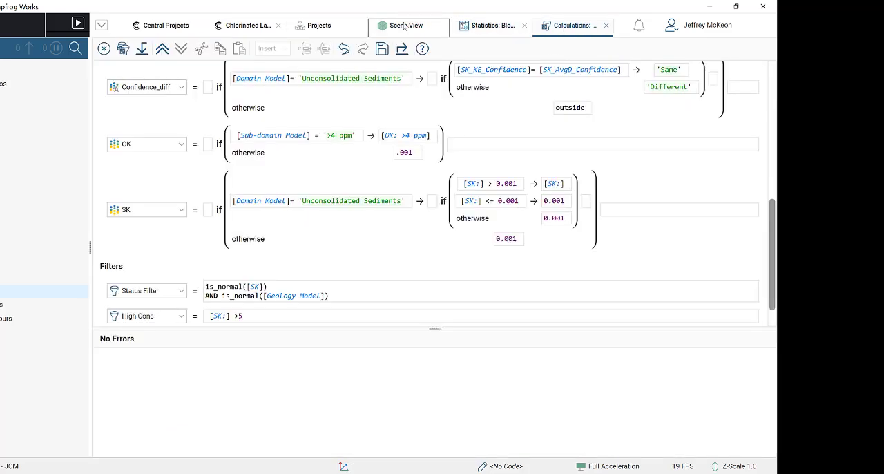
click(406, 25)
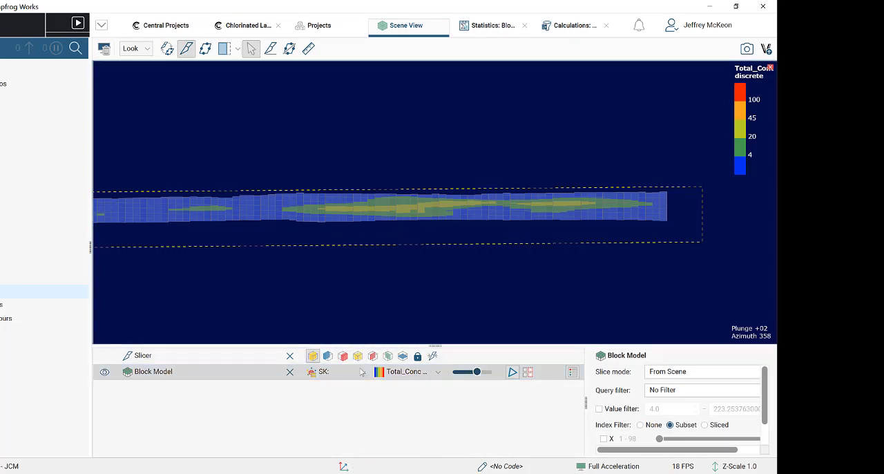
click(406, 372)
click(259, 447)
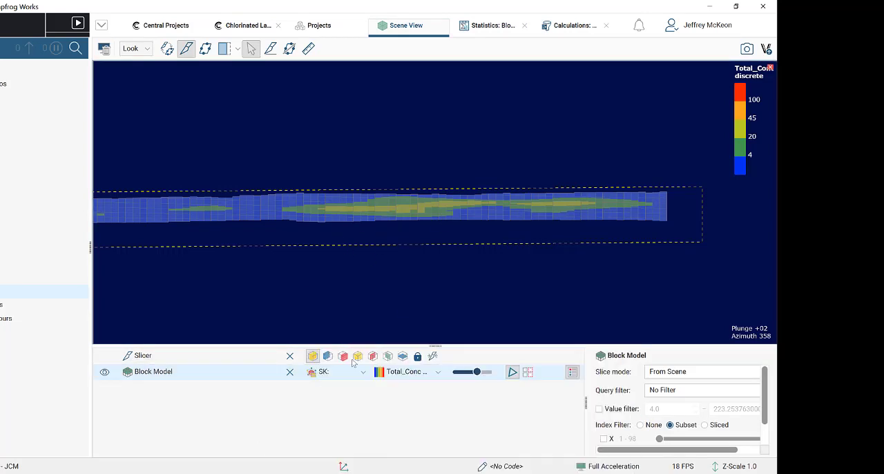
- Open a new statistics table for the block model
right_click(2, 292)
click(2, 149)
right_click(2, 292)
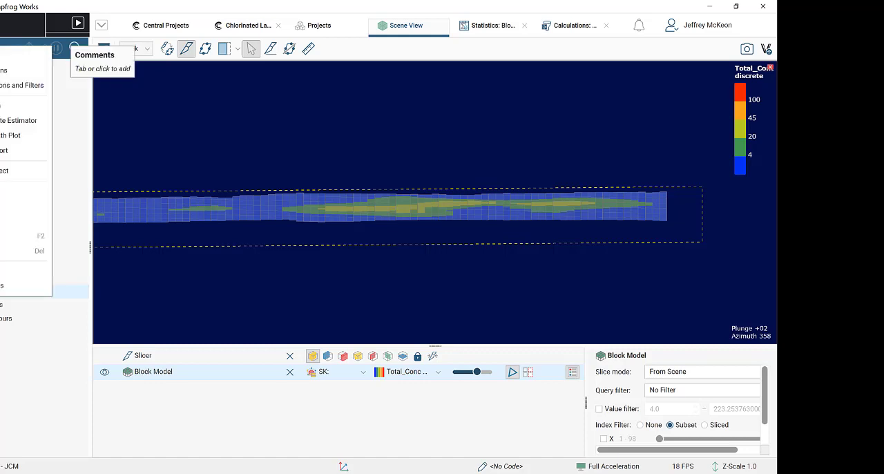
click(16, 108)
click(311, 181)
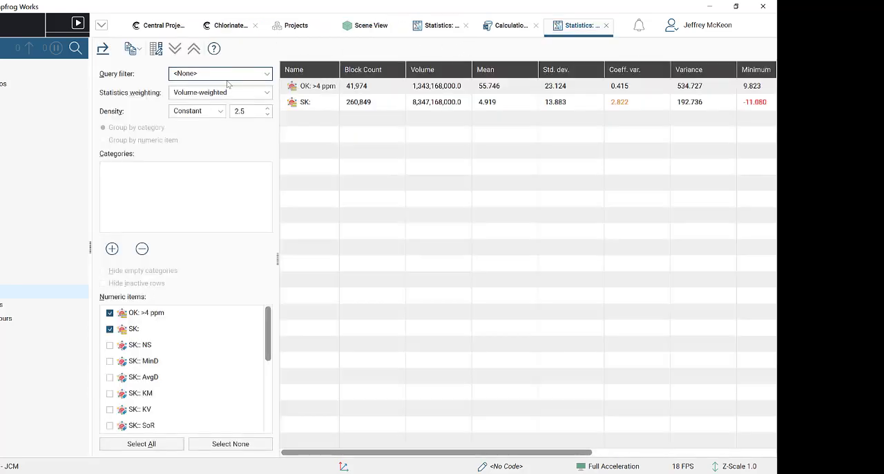
- Add the OK and SK calculations to the statistics table and compare their statistics with those of the two kriging estimators
scroll(125, 325, down, 5)
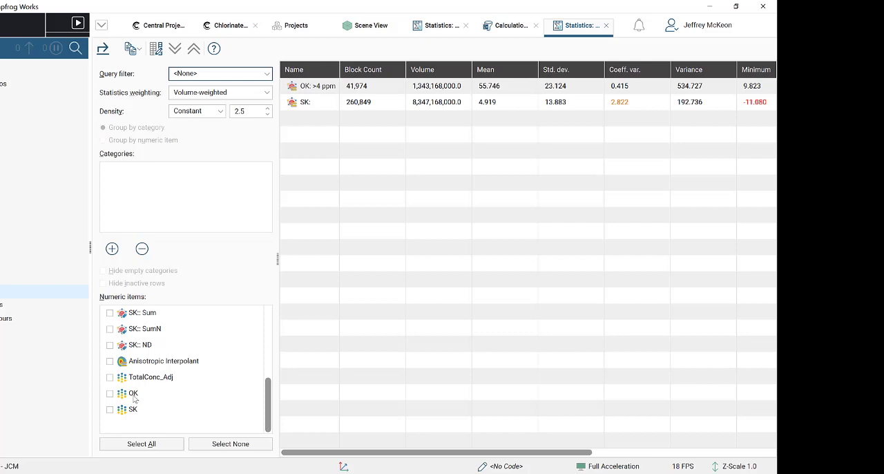
scroll(131, 353, up, 5)
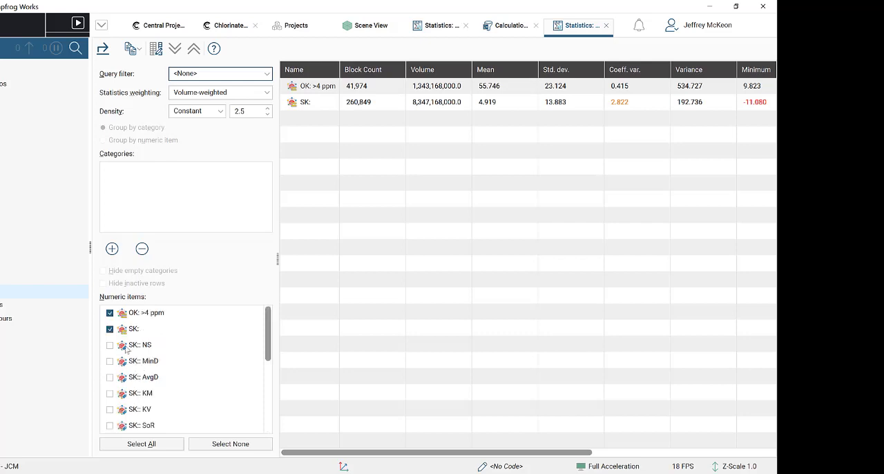
scroll(111, 352, down, 5)
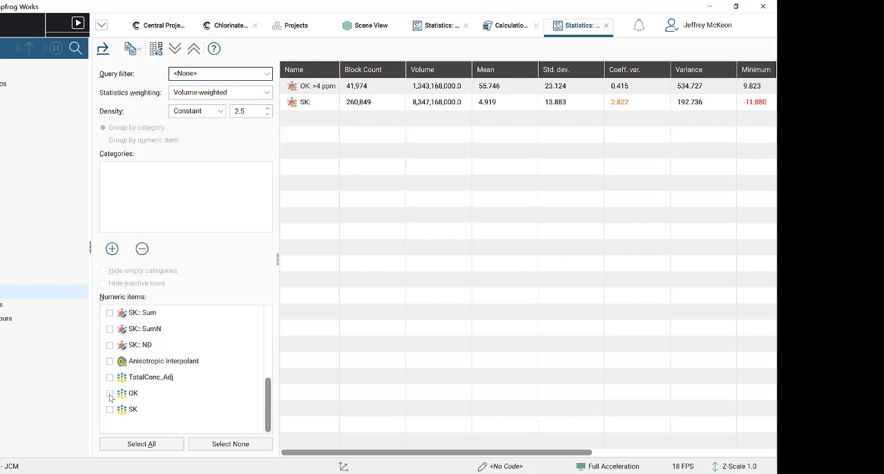
click(109, 393)
click(109, 409)
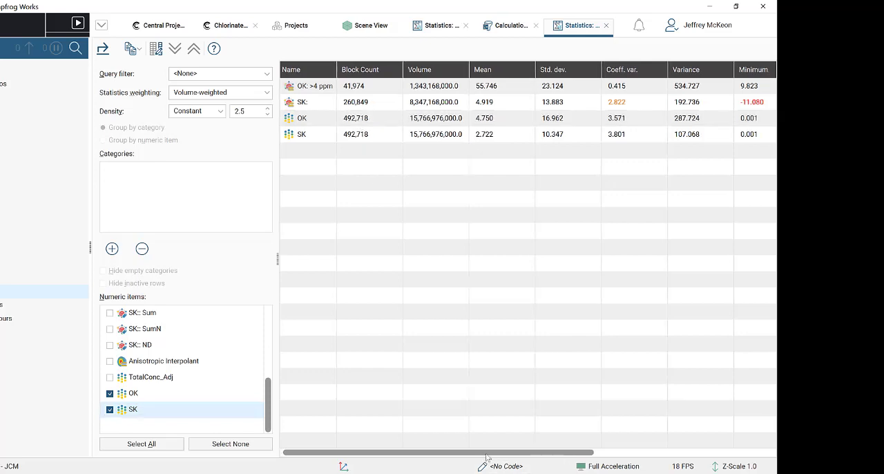
drag(490, 454, 597, 453)
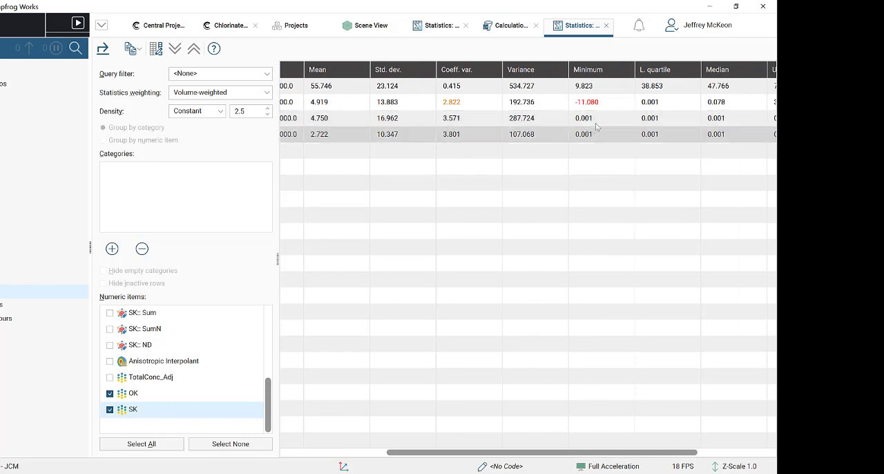
mouse_move(598, 108)
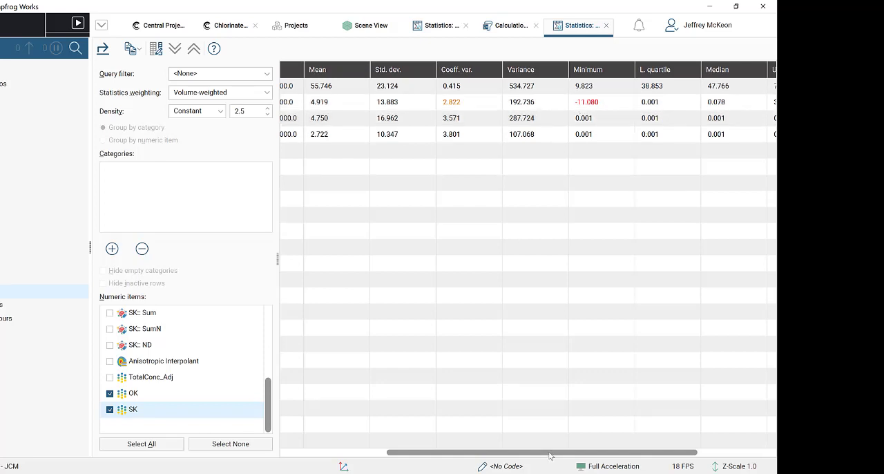
click(351, 452)
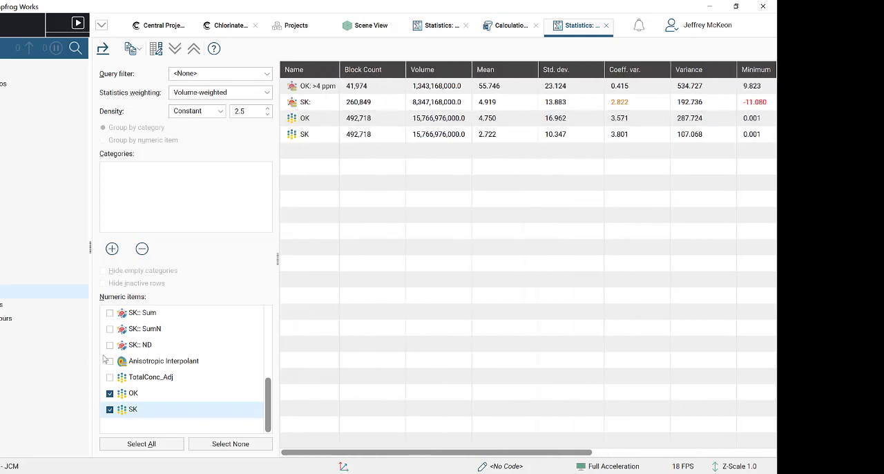
- Remove the OK: >4 ppm and SK: estimators from the statistics table, keeping only the OK and SK calculations
scroll(148, 355, up, 5)
click(109, 313)
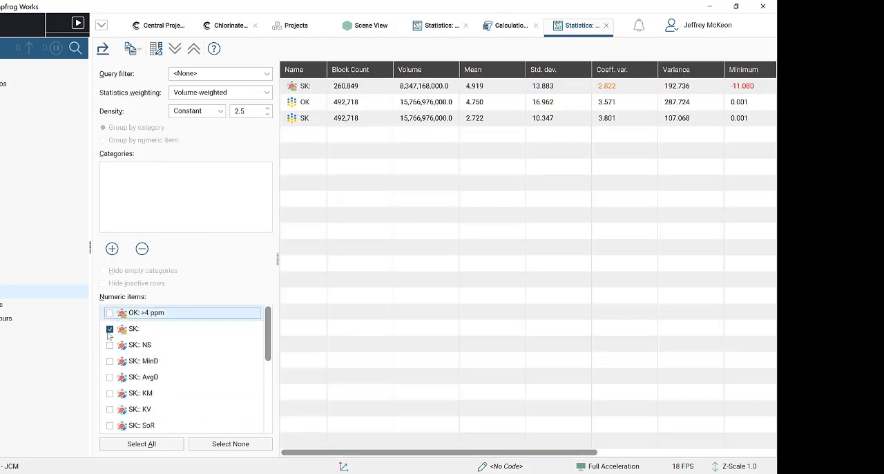
click(110, 329)
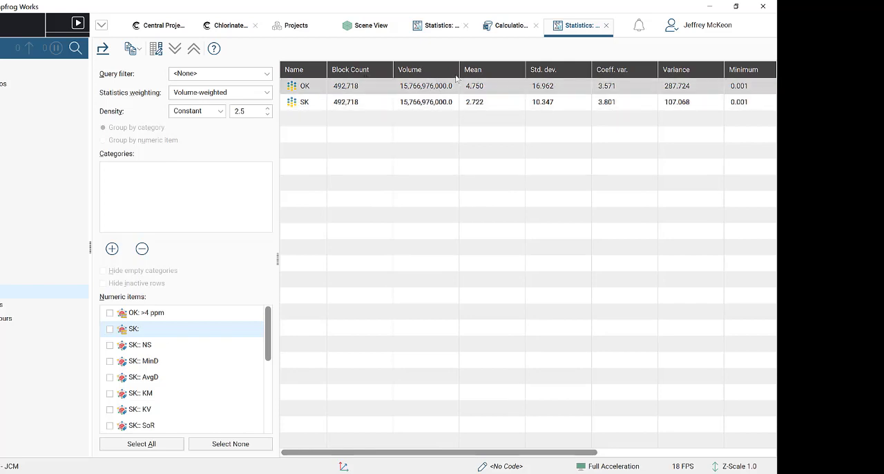
- Compare the mean and the other statistics of the OK and SK calculations in the statistics table
click(492, 99)
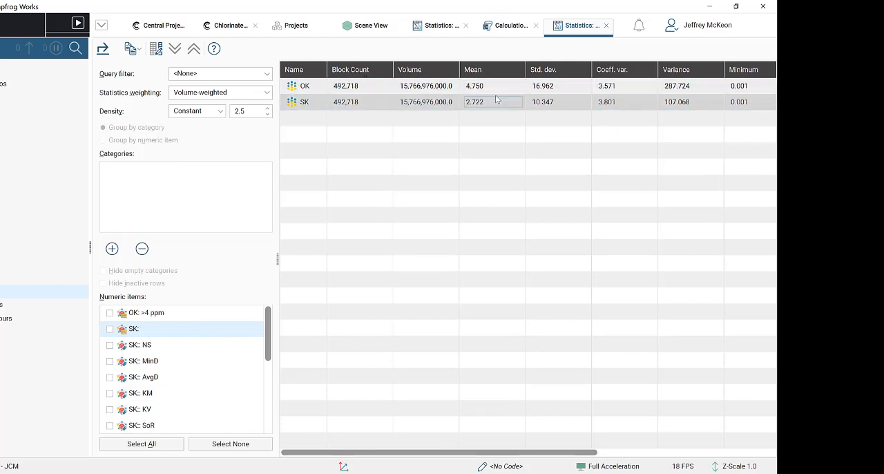
click(494, 92)
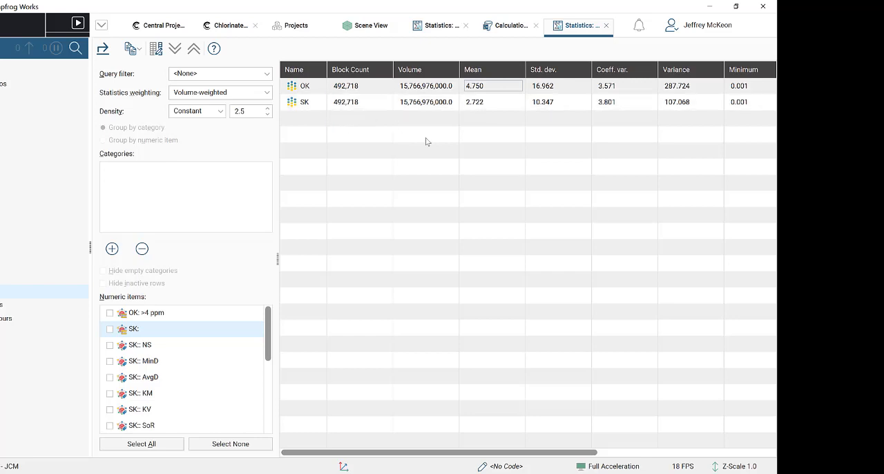
drag(515, 453, 426, 454)
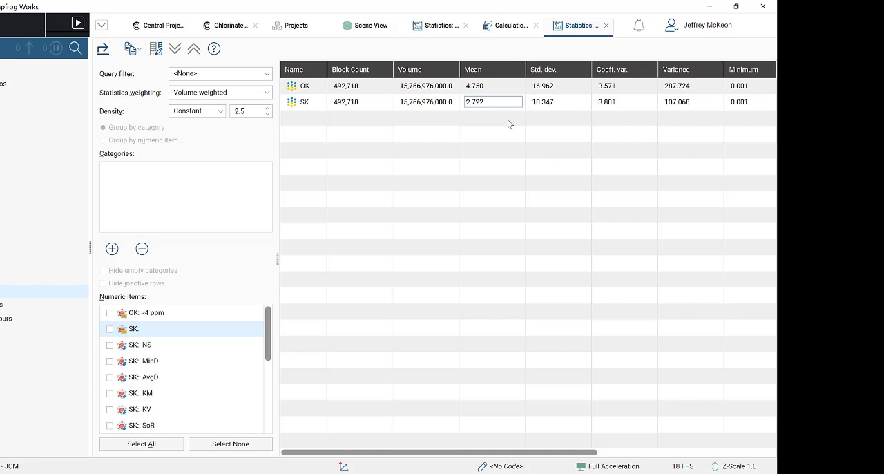
click(490, 98)
key(ctrl+a)
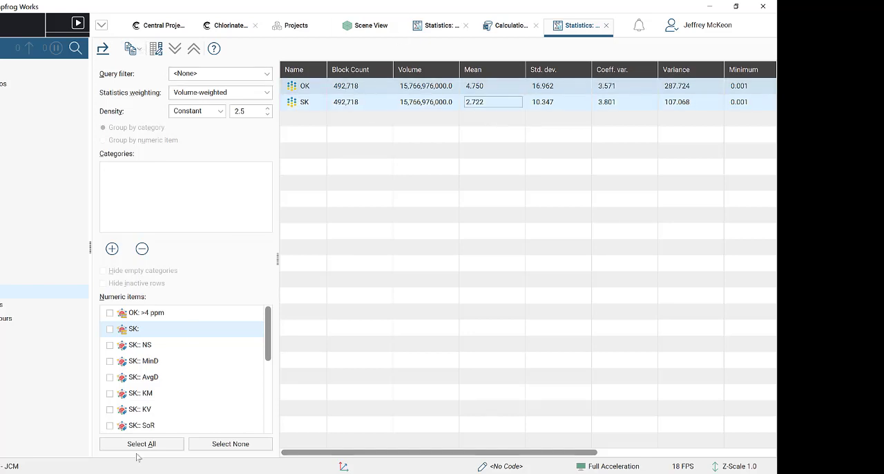
scroll(172, 394, down, 10)
scroll(172, 397, up, 10)
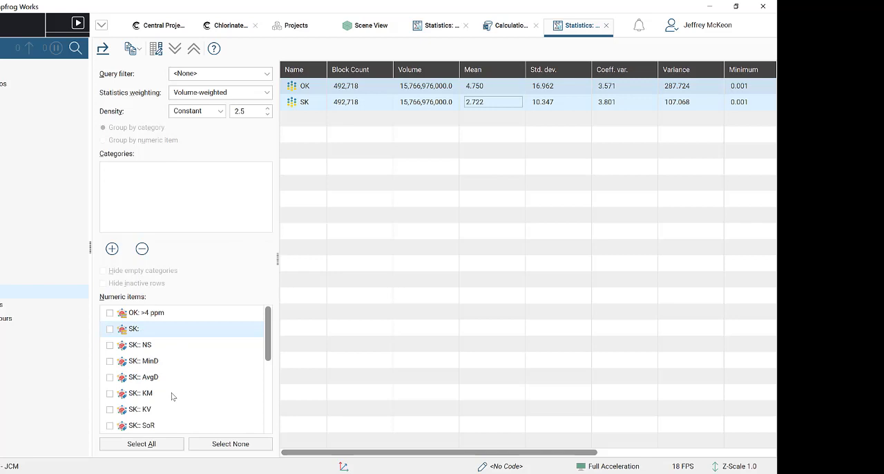
- Close both block model statistics tables and the calculations editor to return to the scene
click(606, 25)
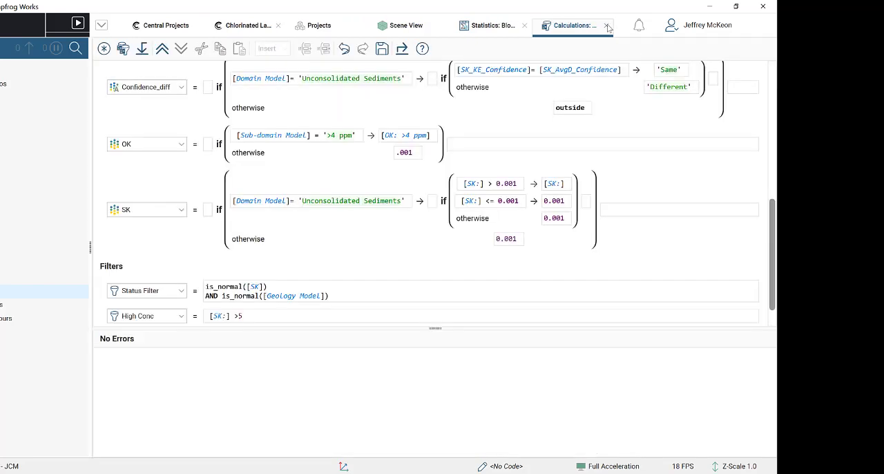
click(607, 26)
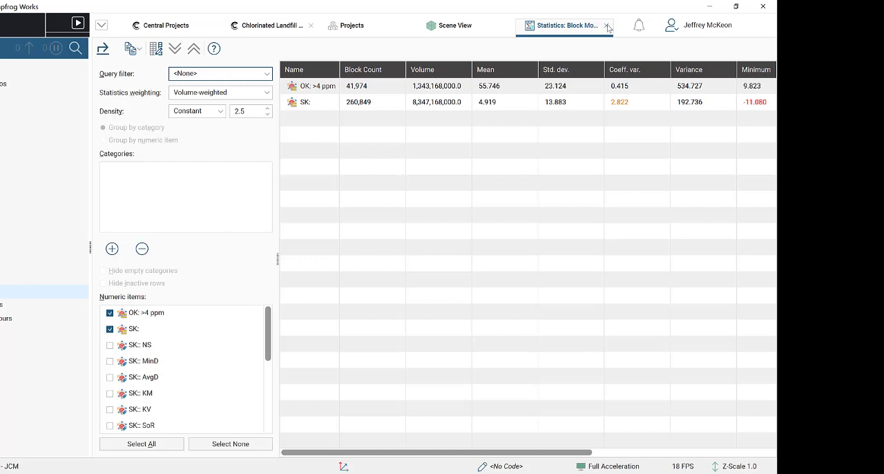
click(607, 25)
click(608, 25)
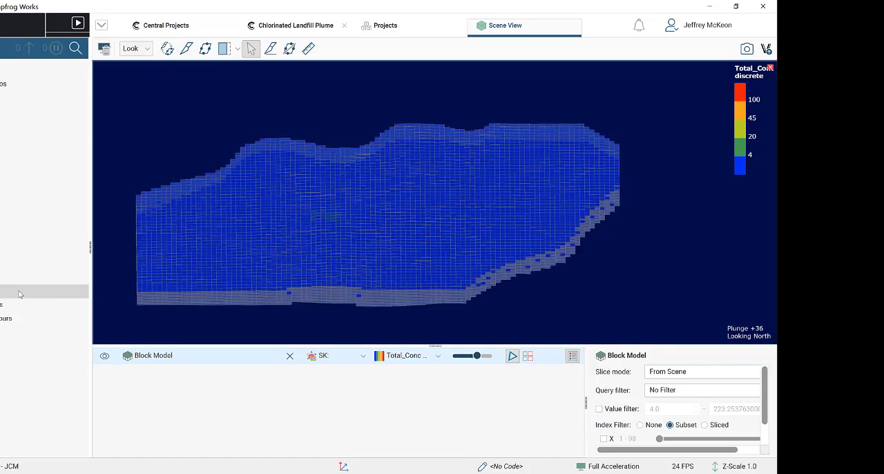
- Clear the slice from the scene and add the Simple Kriging Total_Conc values to the block model seen from above
right_click(19, 291)
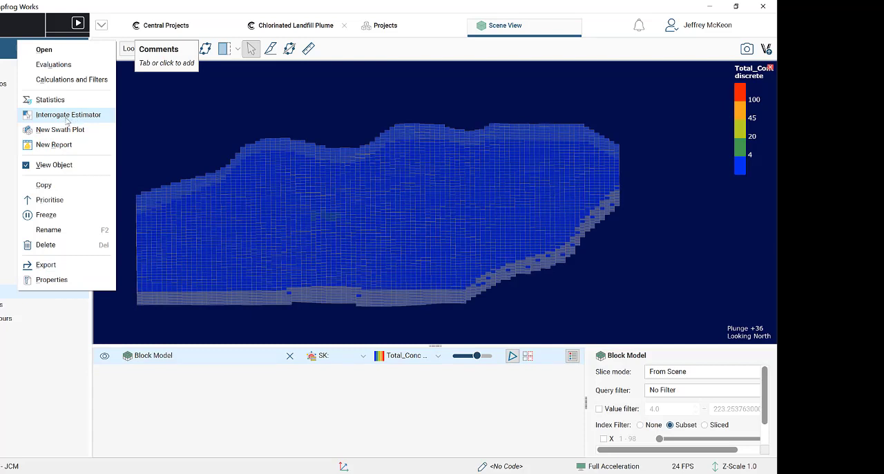
click(248, 302)
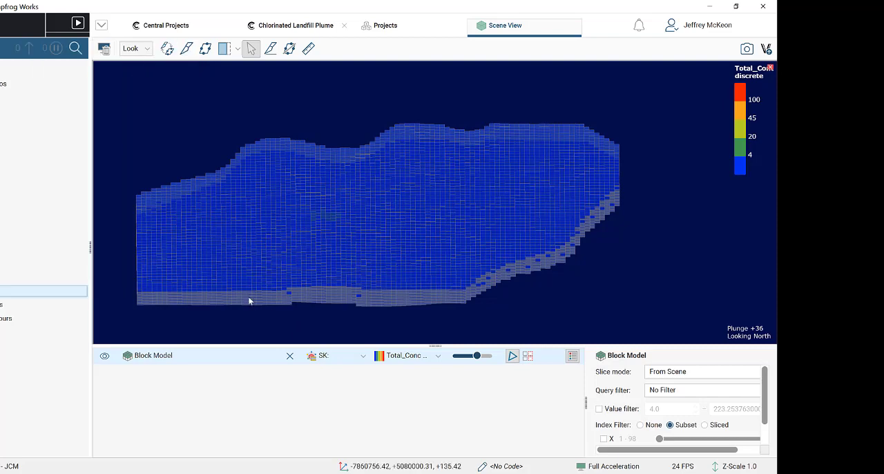
drag(286, 303, 279, 286)
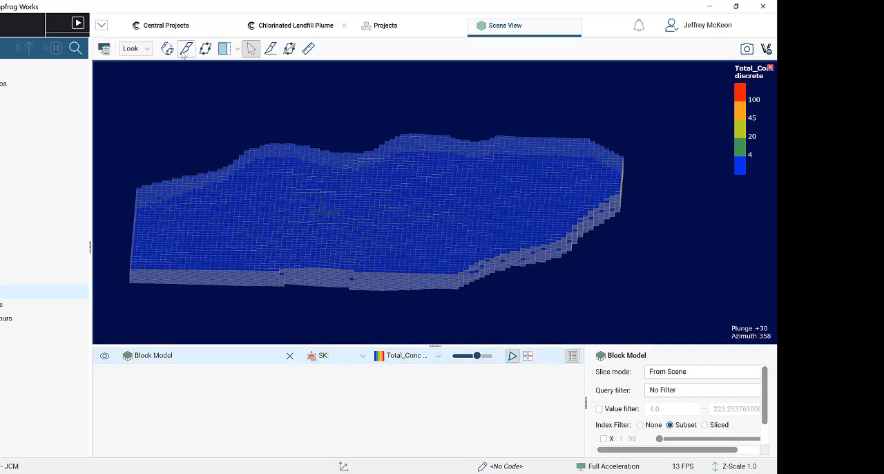
key(d)
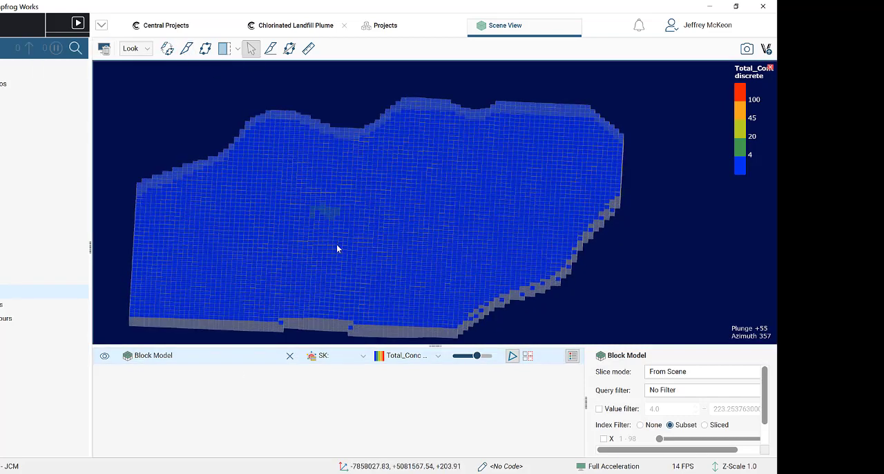
scroll(348, 204, down, 3)
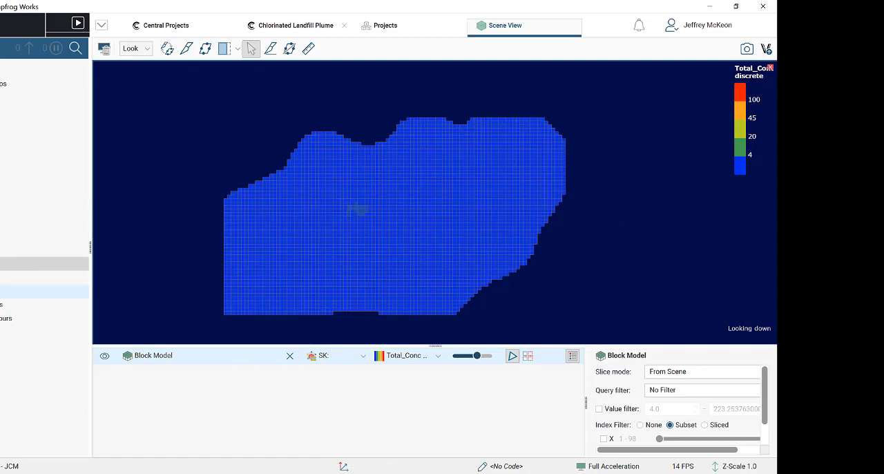
click(1, 263)
drag(3, 318, 462, 254)
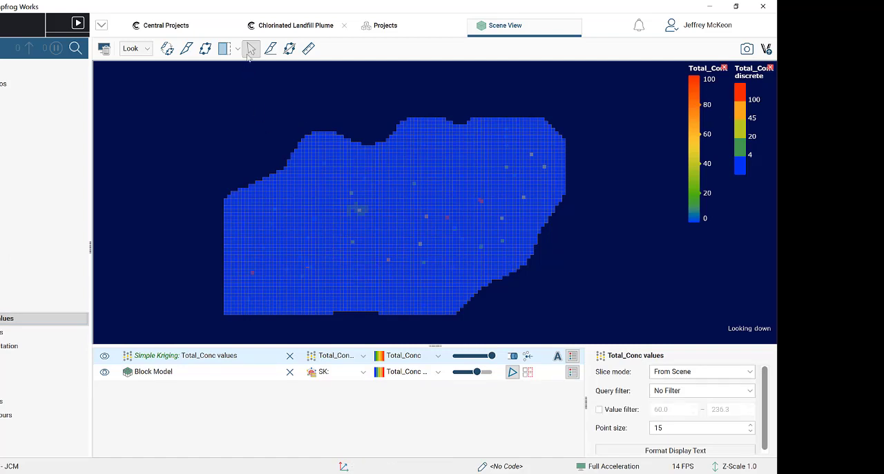
- Cut a lengthwise vertical slice through the block model from the southwest edge to the northeast edge, across the sample points
click(269, 51)
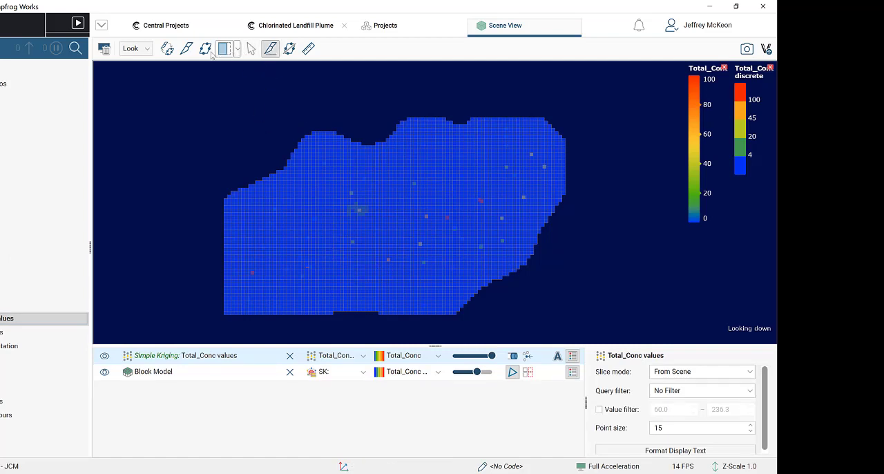
drag(213, 275, 661, 169)
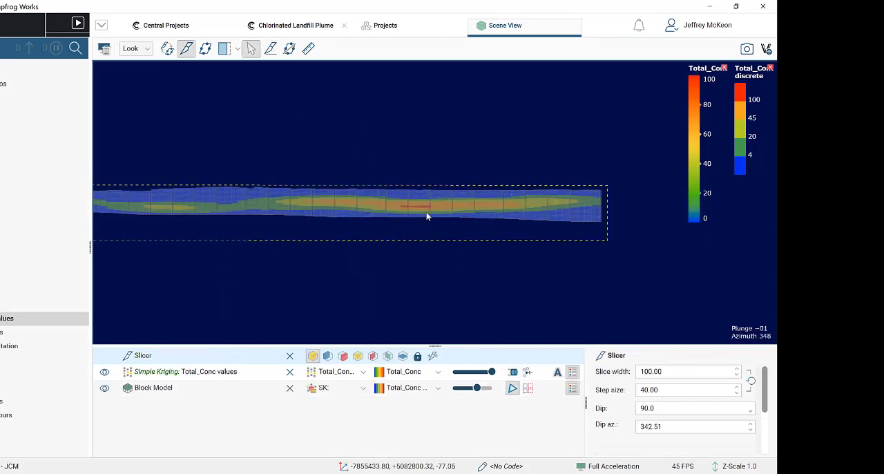
scroll(400, 236, down, 3)
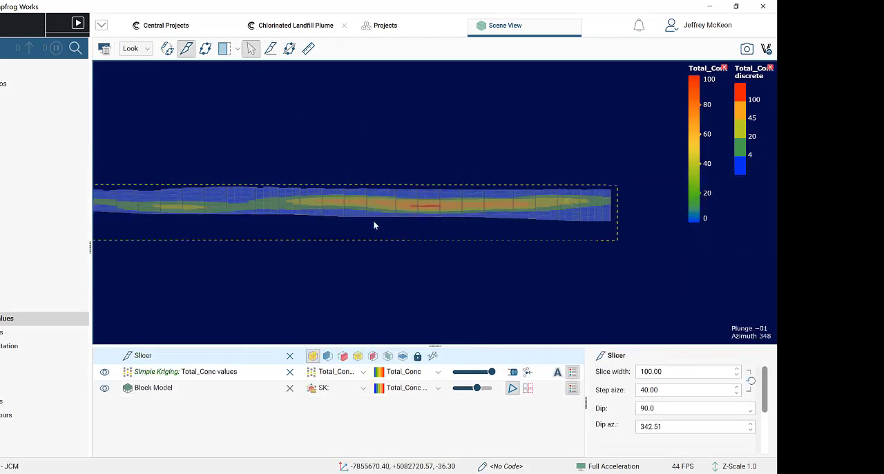
- Select a block in the slice's red zone above 100 and interrogate its SK estimator, closing the block's details
scroll(421, 214, up, 2)
scroll(425, 214, up, 2)
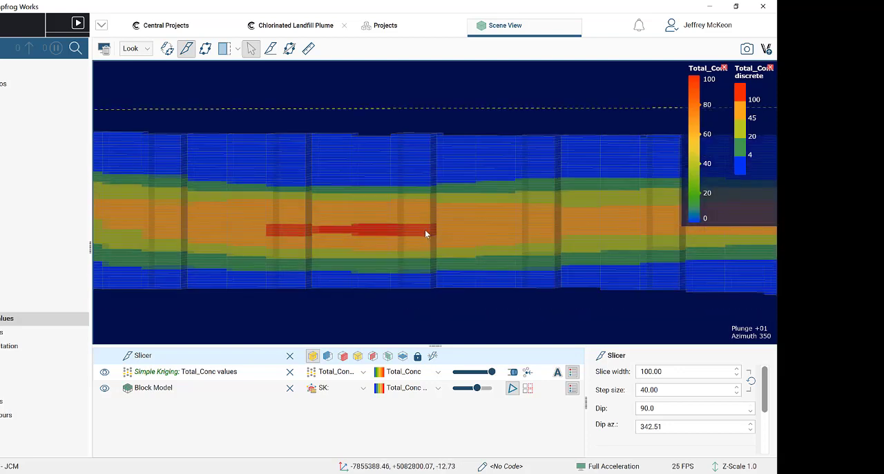
scroll(420, 233, up, 2)
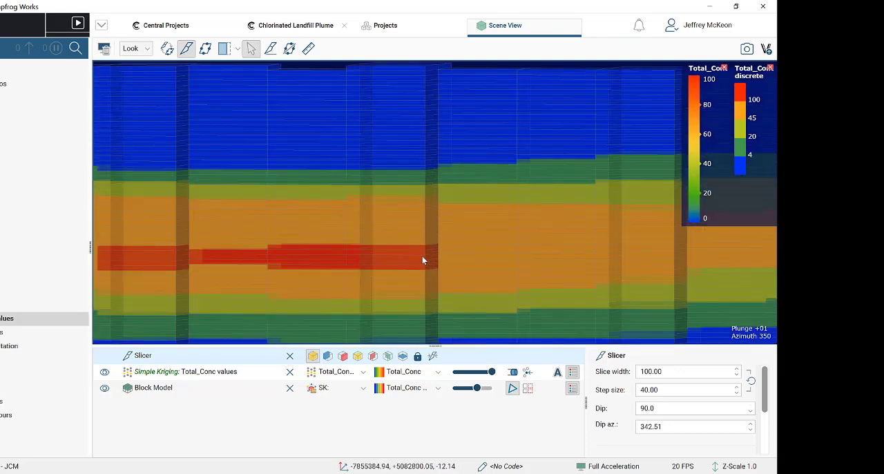
click(418, 256)
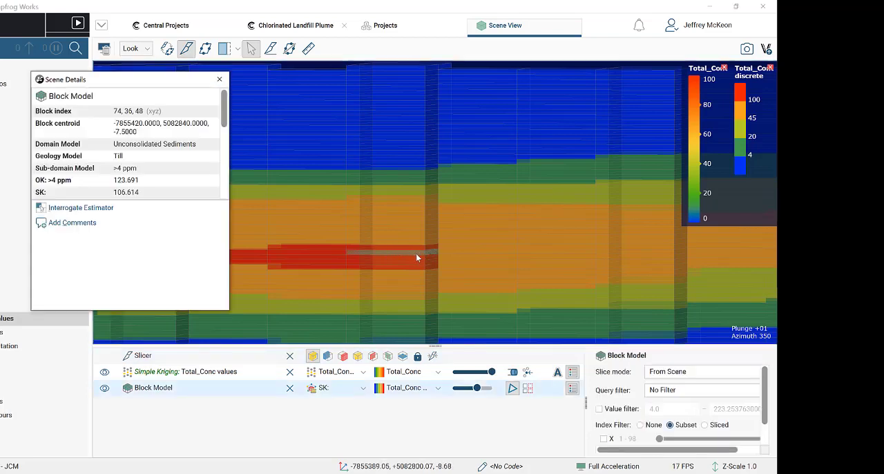
click(94, 210)
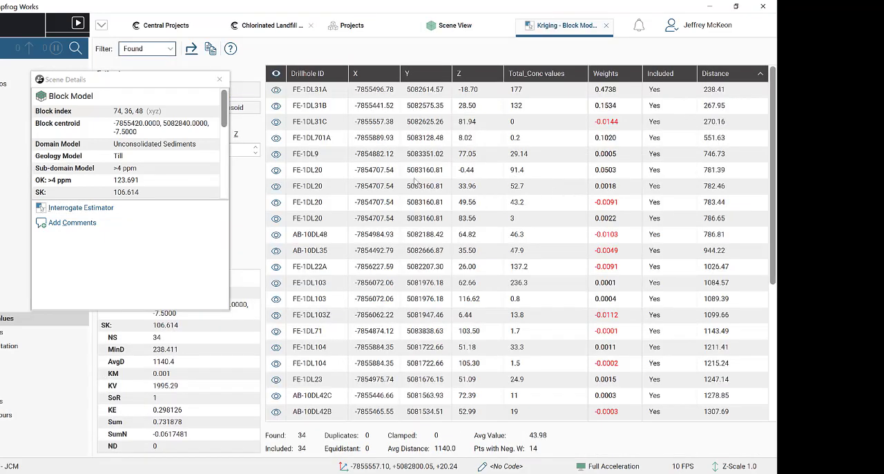
click(220, 80)
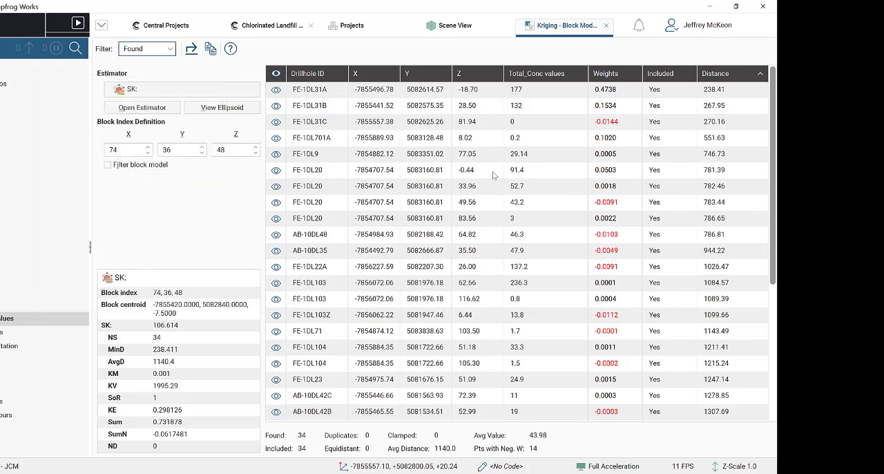
- Review the weights and distances of the samples found for the block and check which estimators can be interrogated
scroll(502, 196, down, 3)
scroll(502, 195, down, 2)
scroll(498, 230, up, 5)
click(147, 92)
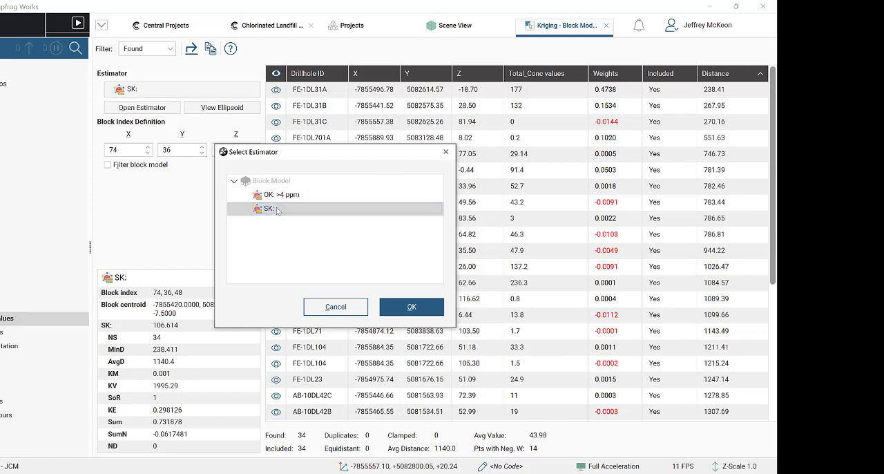
click(446, 151)
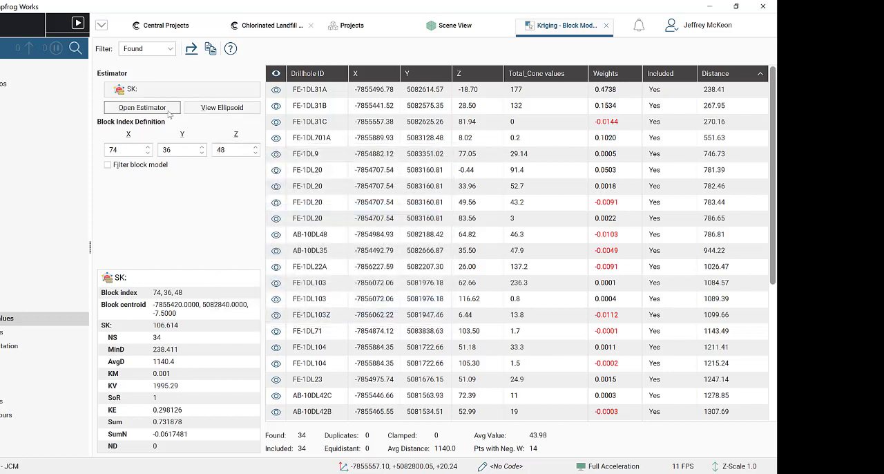
- Remove the SK search ellipsoid and slicer from the scene and hide the block model, leaving the found samples and the selected block
click(485, 26)
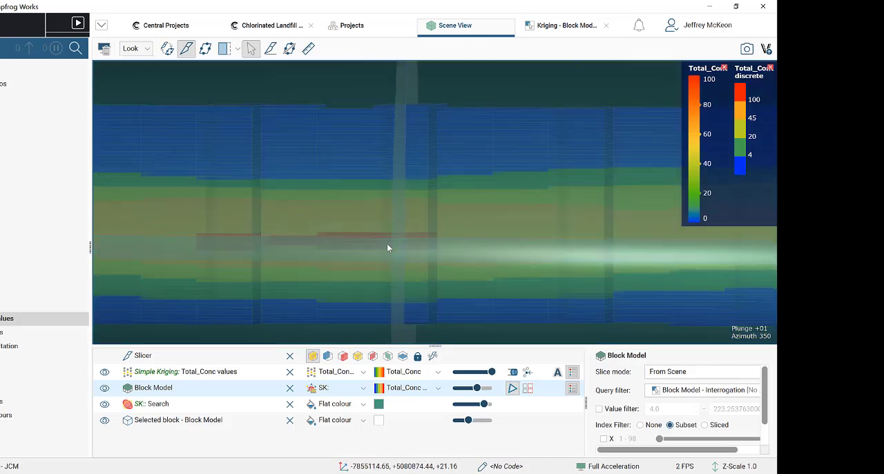
drag(389, 246, 359, 325)
click(223, 402)
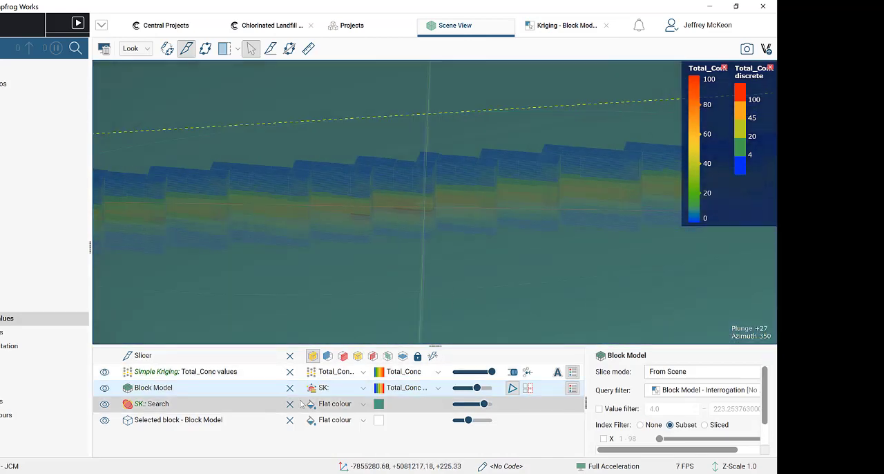
click(290, 403)
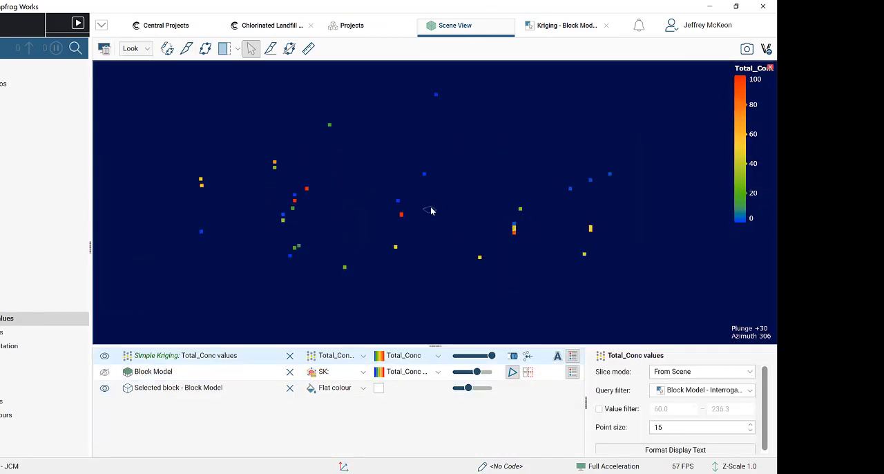
scroll(417, 220, up, 3)
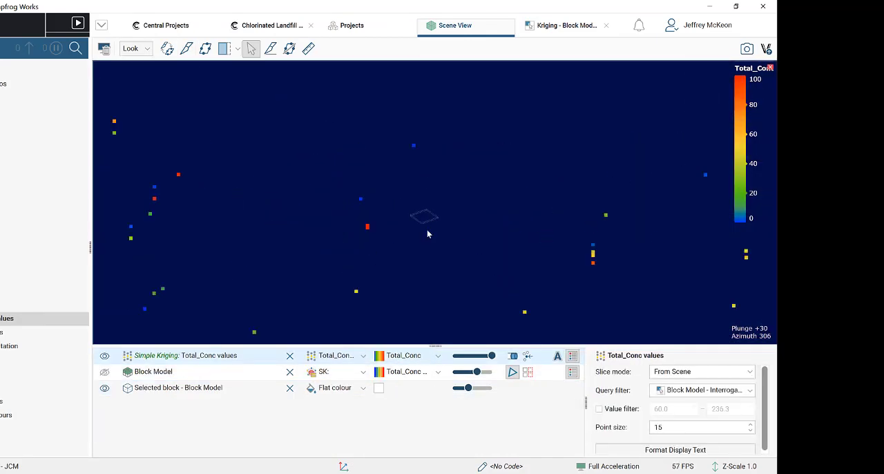
scroll(426, 229, down, 3)
drag(425, 237, 377, 230)
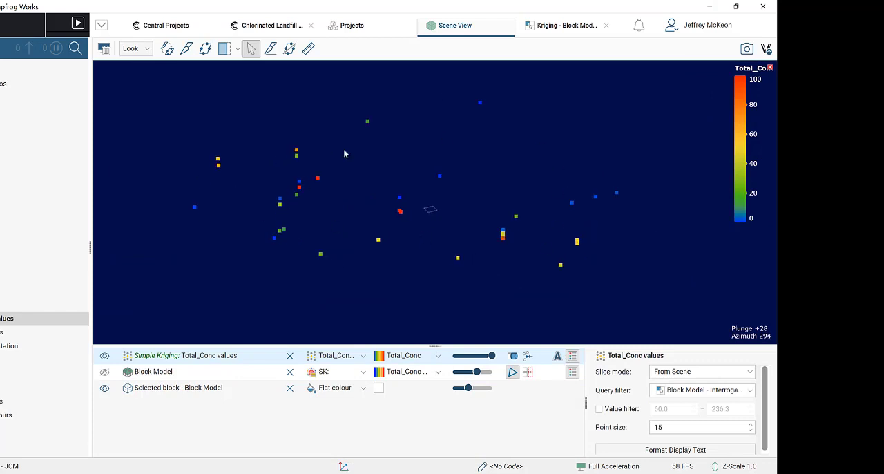
drag(487, 267, 413, 242)
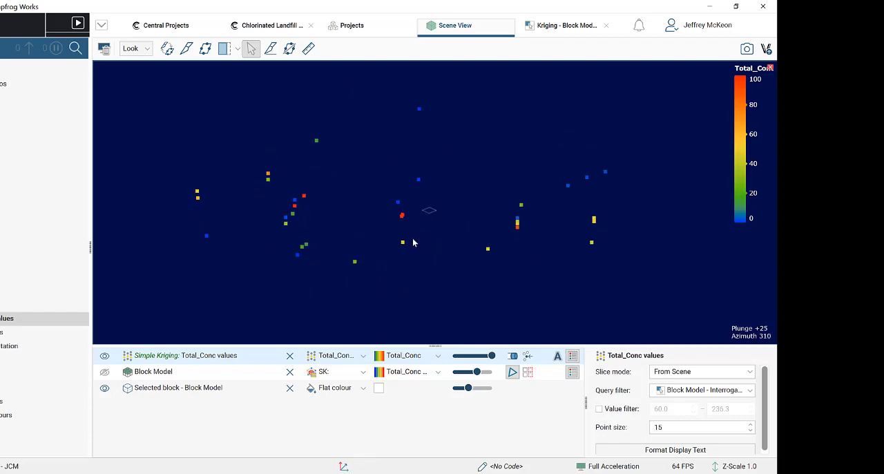
- Sort the interrogated block's samples by kriging weight in descending order
click(564, 24)
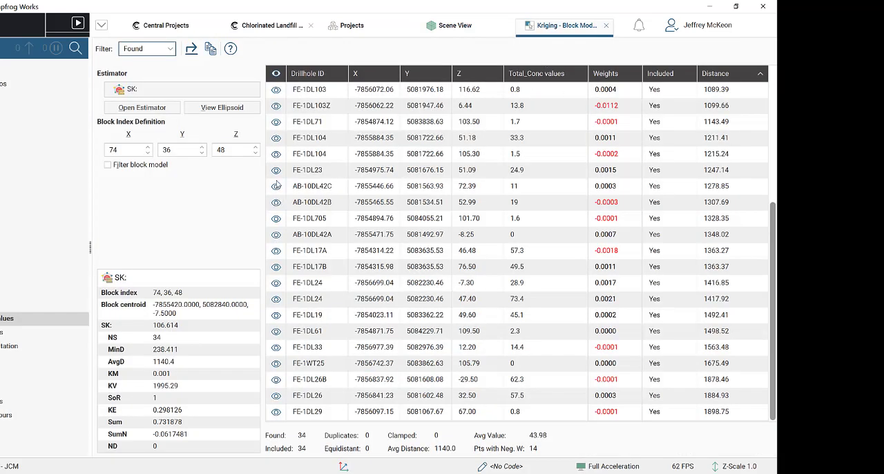
scroll(277, 185, up, 5)
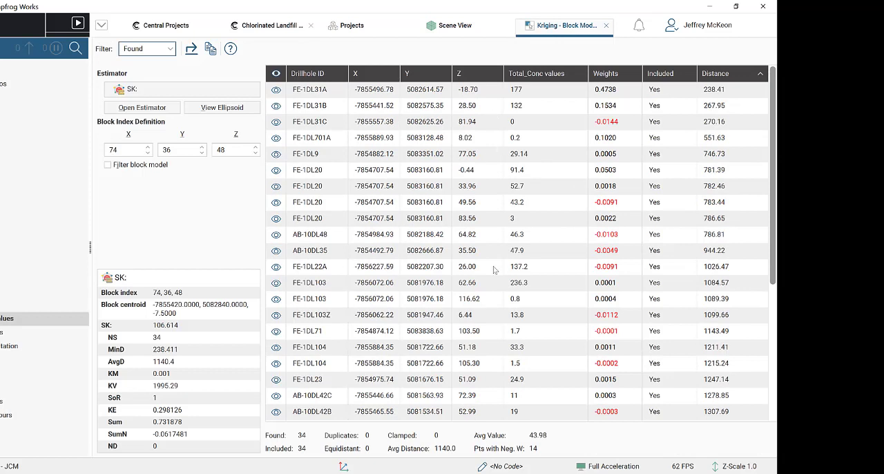
click(617, 74)
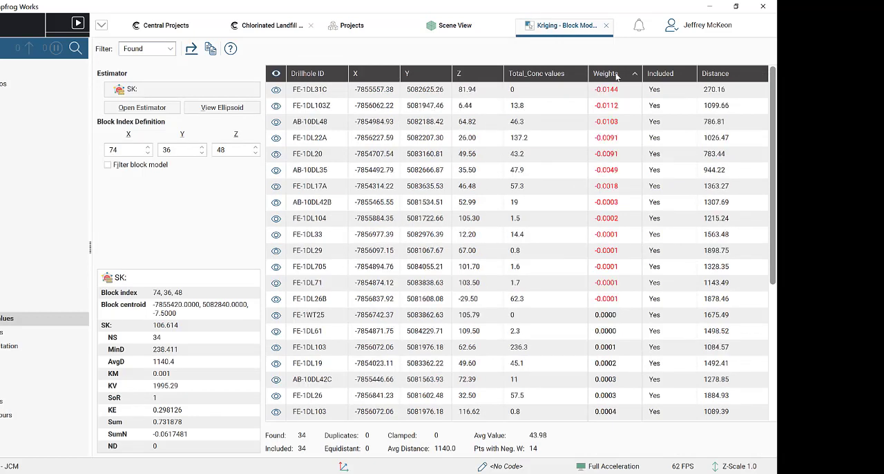
click(600, 74)
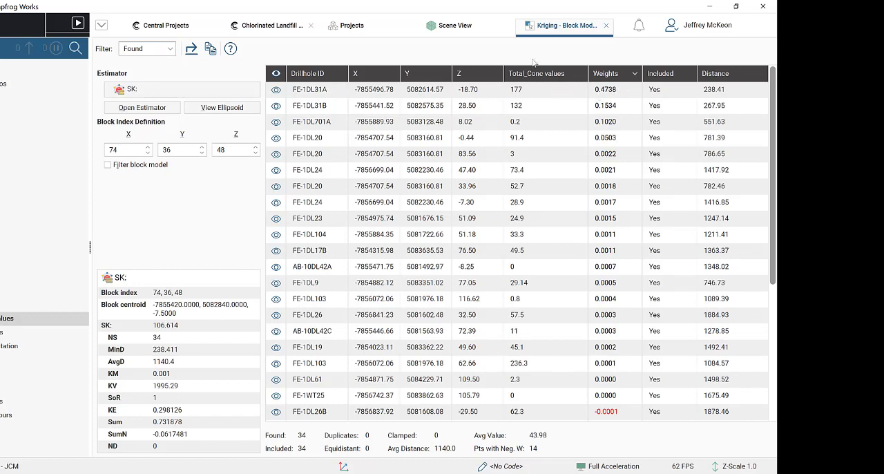
- Detach the kriging interrogation table into its own window and place it beside the sample points in the scene
drag(550, 31, 478, 123)
drag(600, 112, 4, 87)
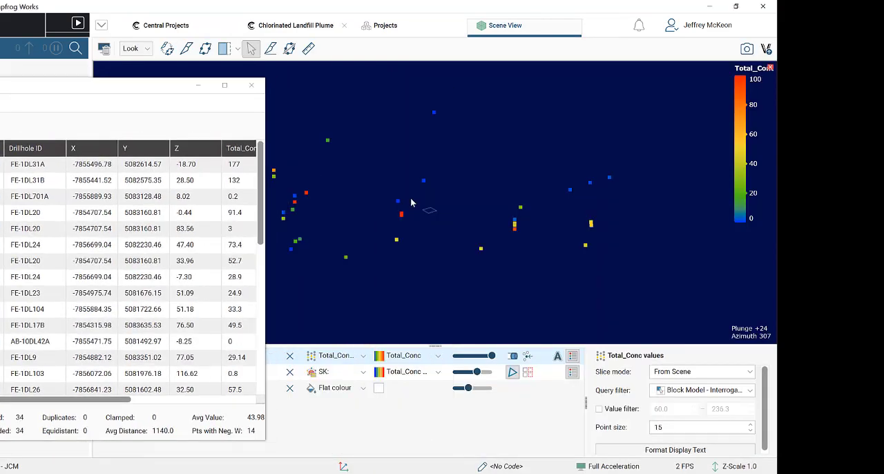
drag(172, 88, 213, 85)
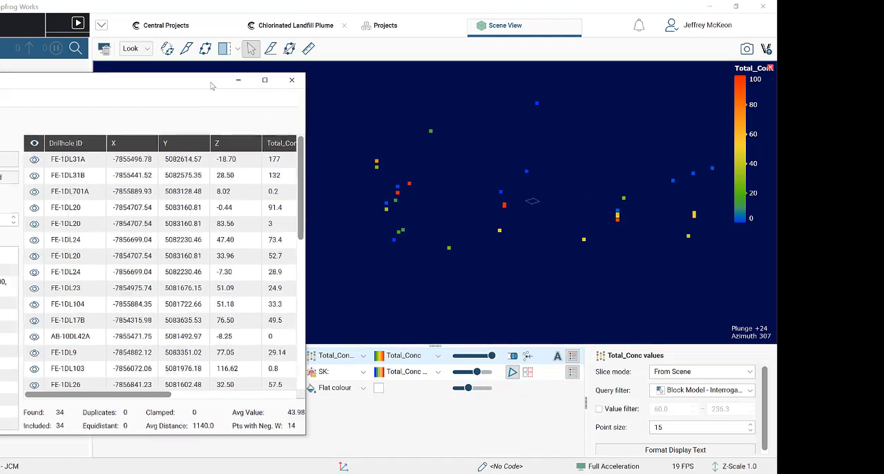
drag(455, 223, 539, 253)
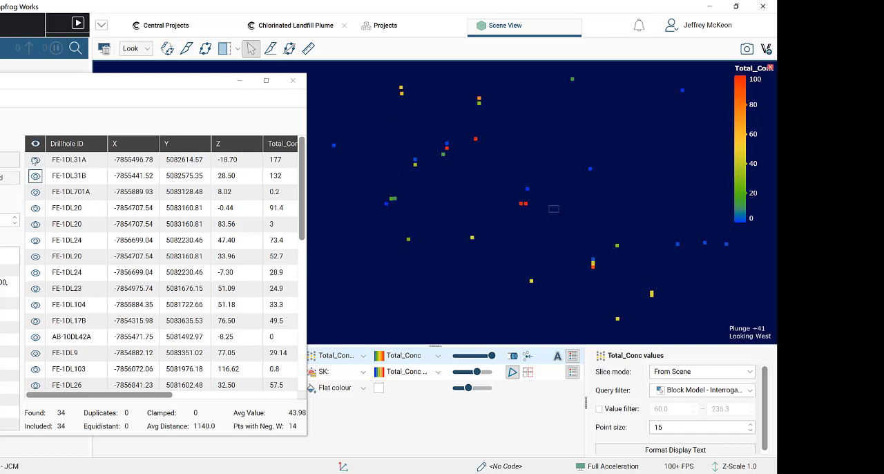
- Check the kriging weights in the table, then isolate the highest-weighted sample, FE-1DL31A, in the scene
drag(308, 216, 445, 216)
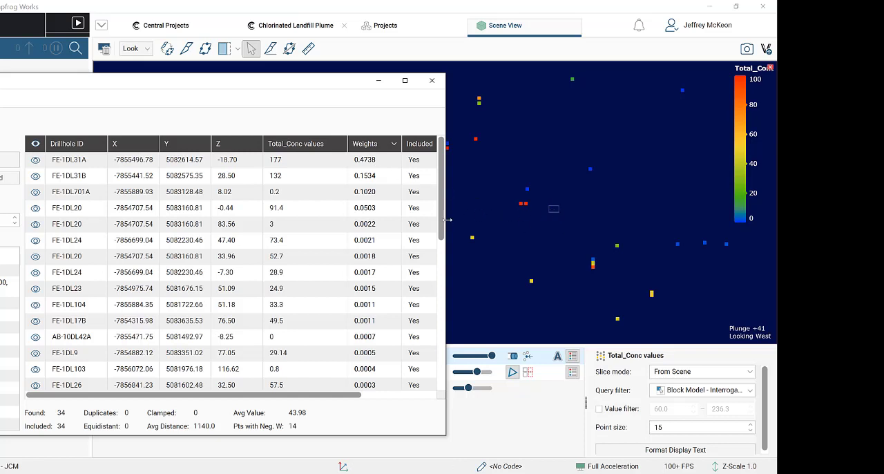
drag(447, 220, 320, 207)
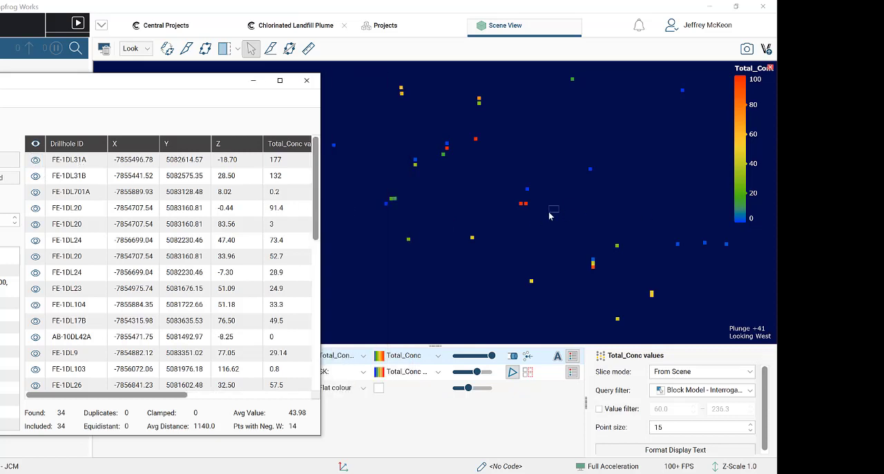
click(35, 159)
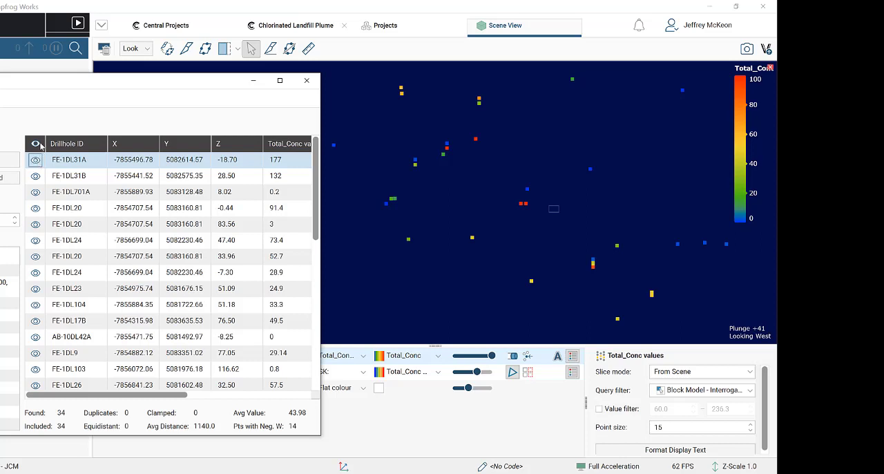
click(35, 144)
click(35, 160)
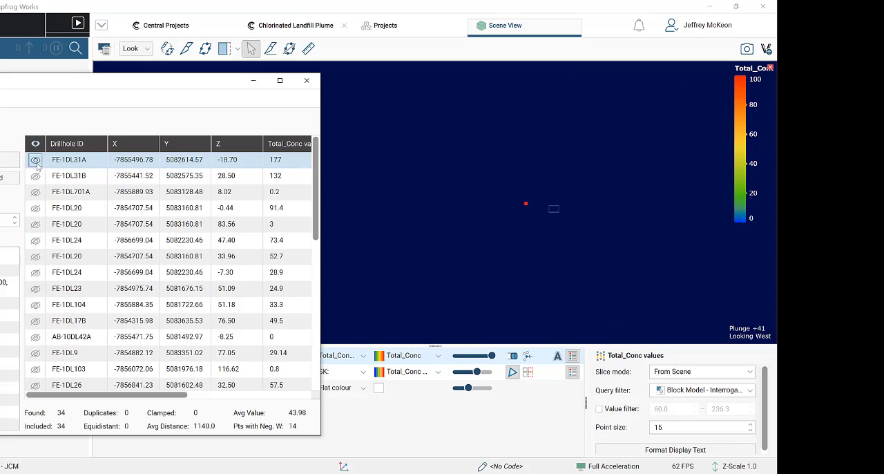
- Show the next samples in weight order, FE-1DL31B and FE-1DL701A, together with FE-1DL31A in the scene
click(35, 175)
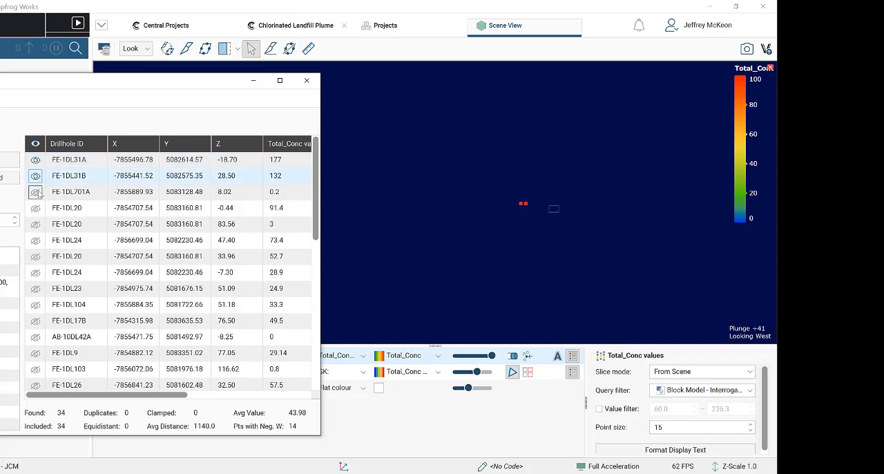
click(35, 192)
click(35, 207)
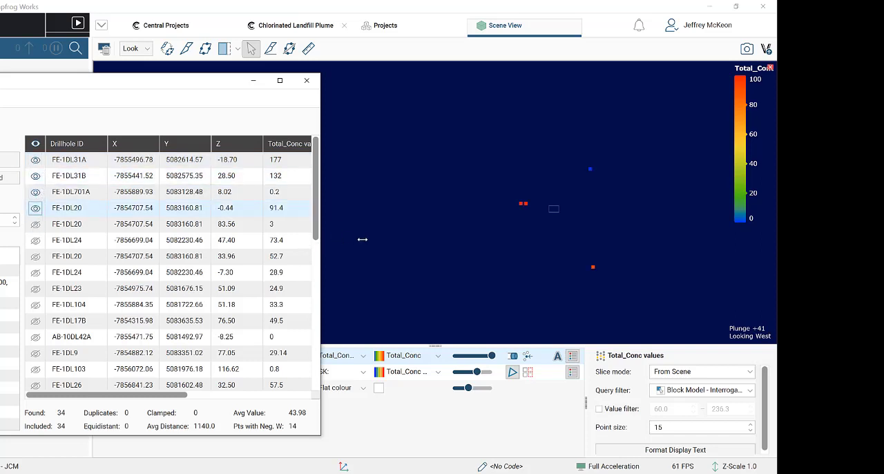
drag(362, 239, 446, 239)
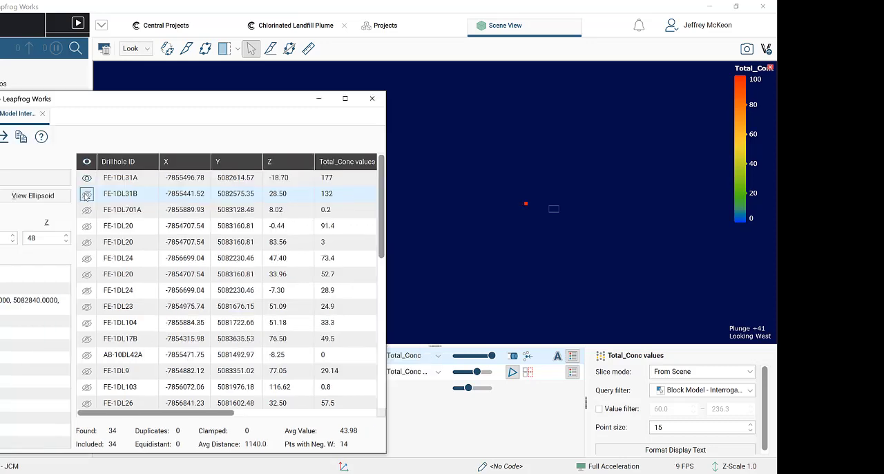
click(87, 210)
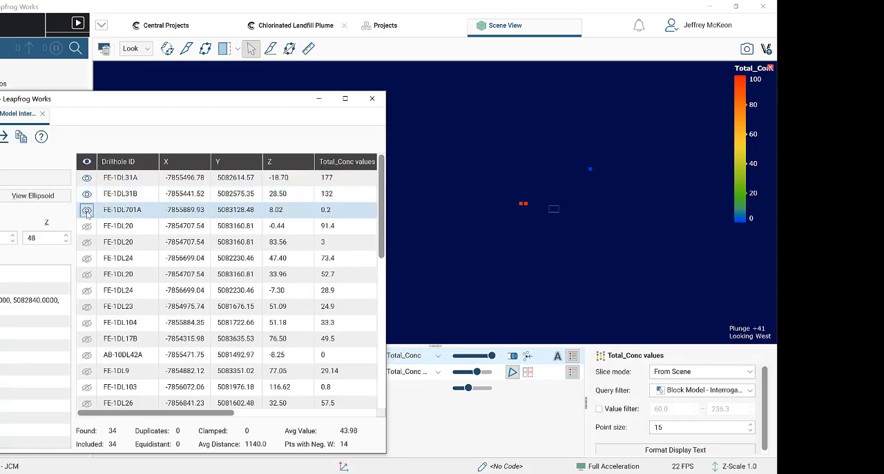
- Review the negatively weighted samples at the end of the table, then dock the interrogation table back into the main window
scroll(93, 221, down, 6)
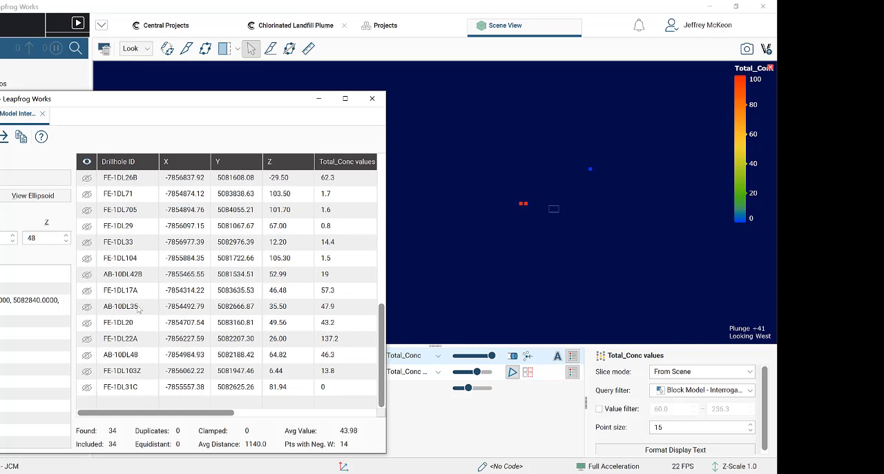
scroll(97, 279, up, 6)
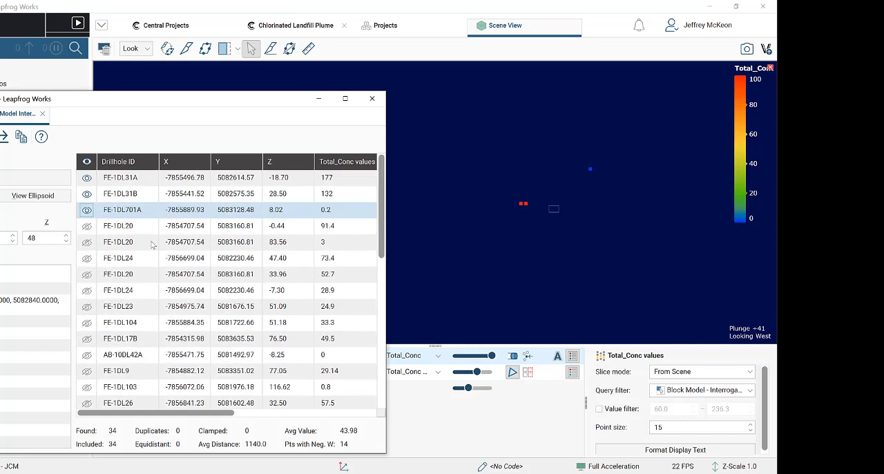
scroll(153, 243, down, 6)
drag(387, 257, 501, 291)
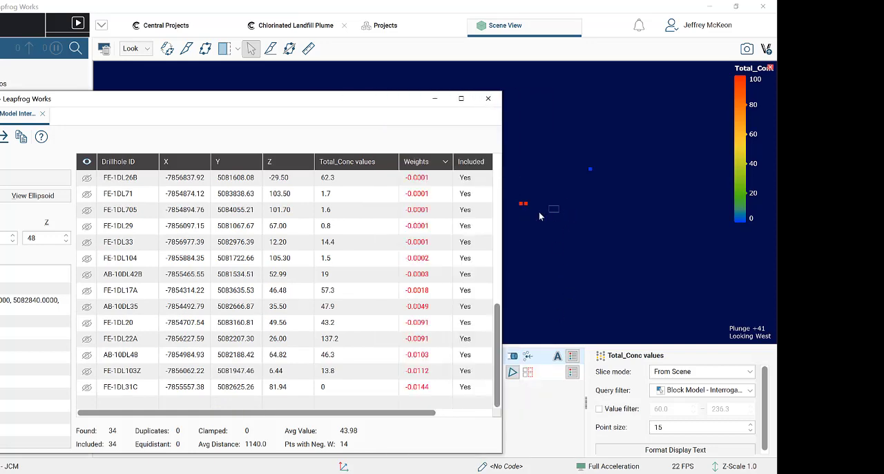
drag(366, 108, 464, 92)
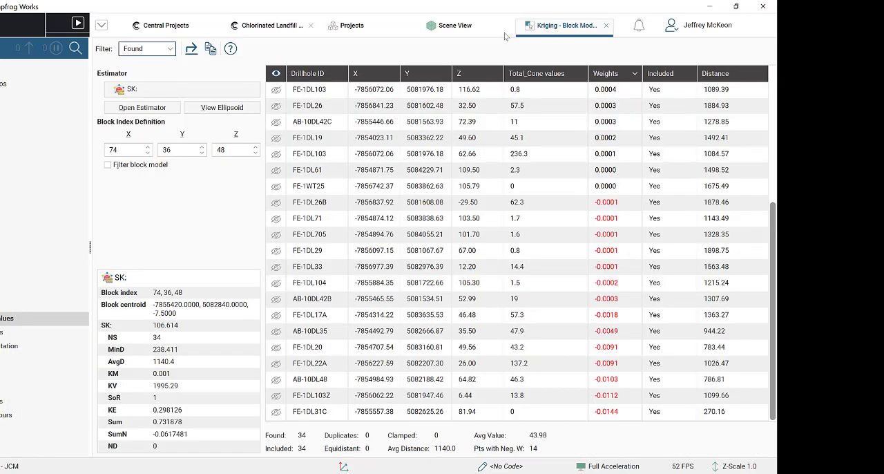
- Edit the SK estimator's search definition, setting the maximum number of samples to 15
click(455, 25)
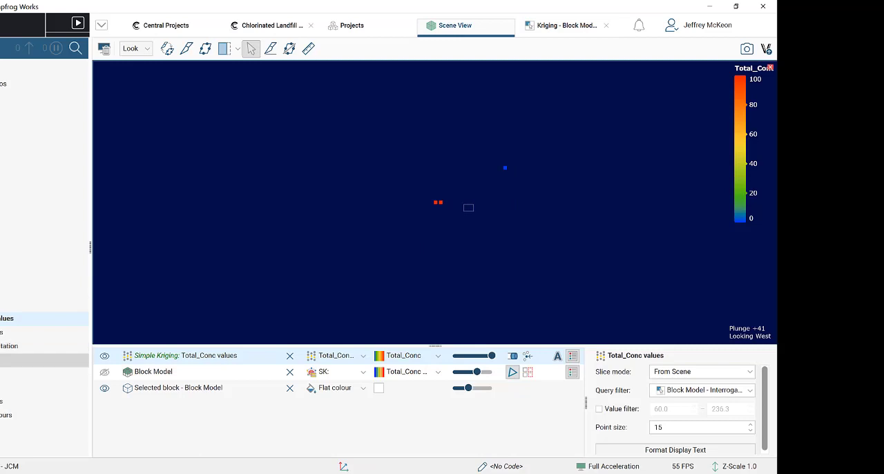
click(1, 360)
click(2, 373)
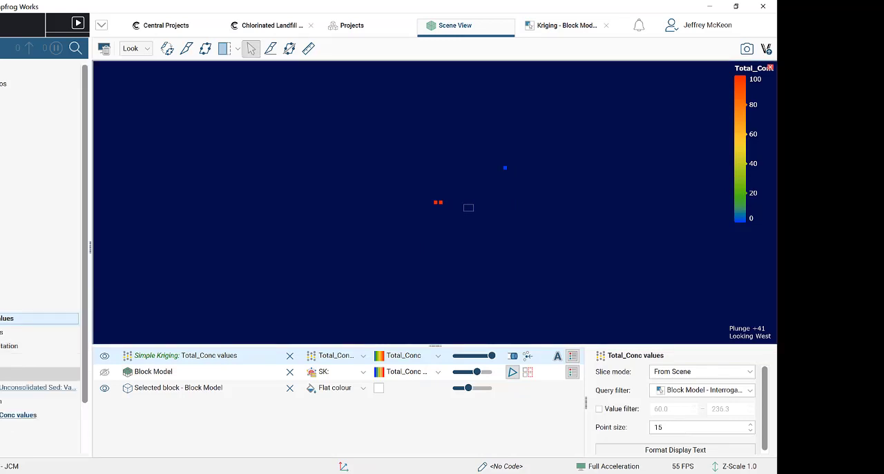
double_click(2, 373)
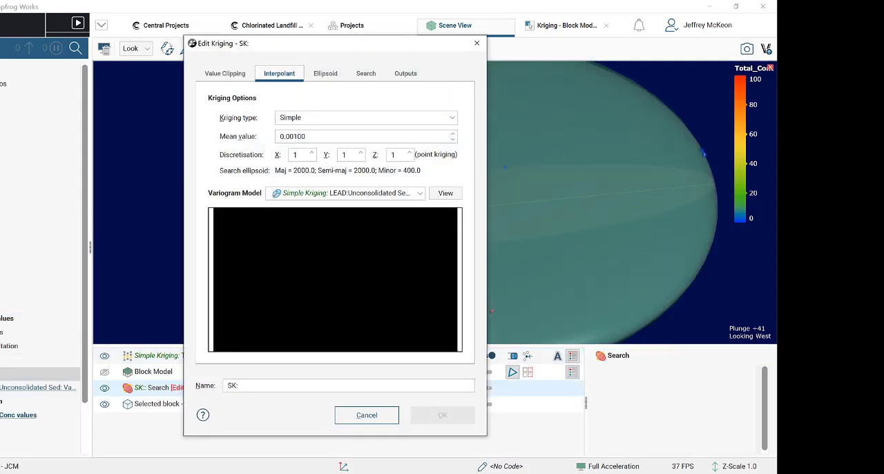
click(377, 71)
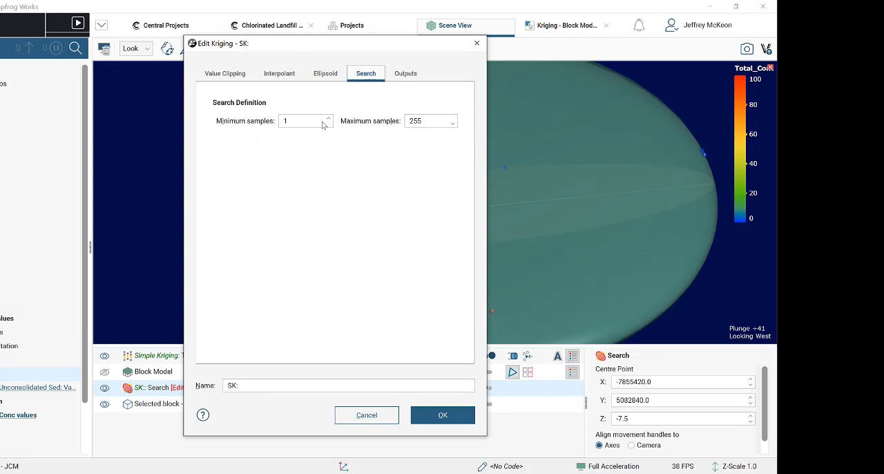
click(412, 120)
key(Delete)
key(Delete)
key(Delete)
text(1)
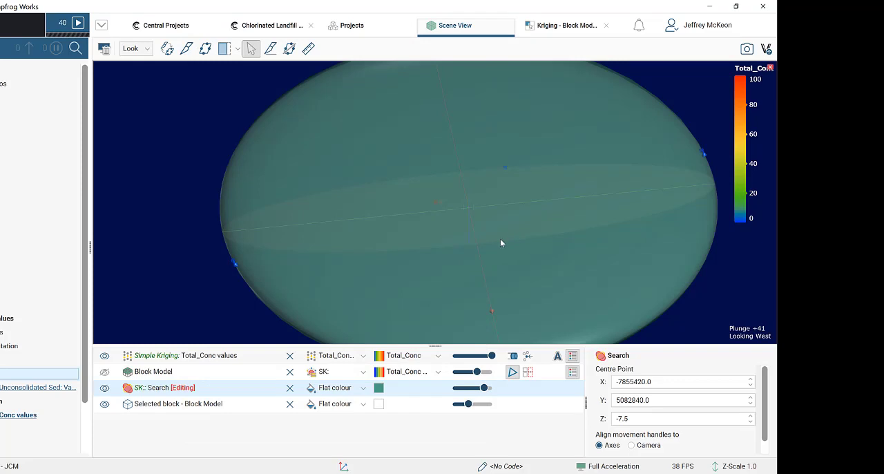
- Review in the interrogation table which found samples the edited SK estimator includes for the block and their weights
click(565, 26)
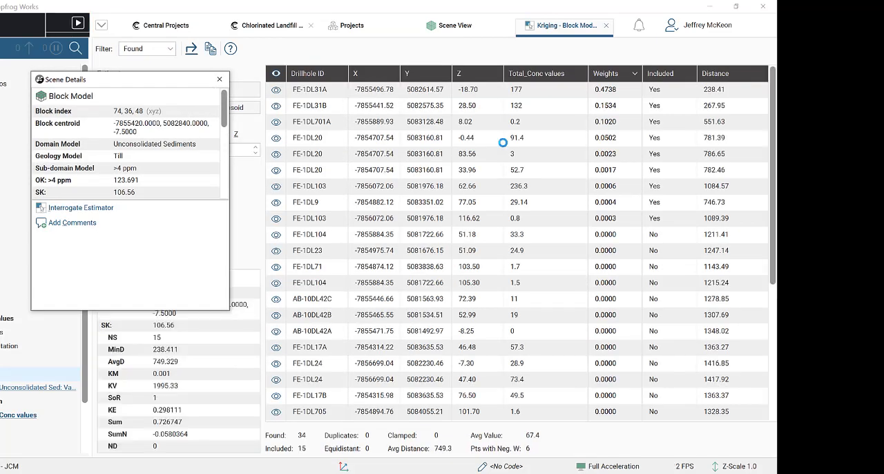
click(220, 79)
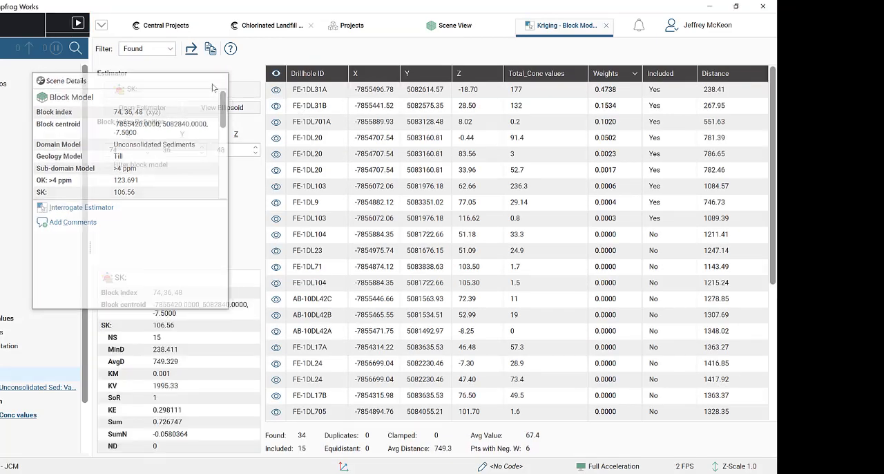
scroll(516, 185, down, 5)
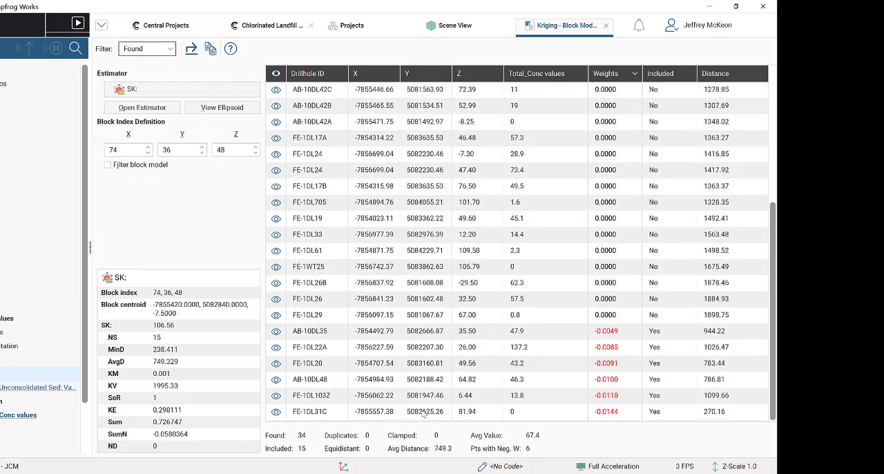
scroll(330, 177, up, 5)
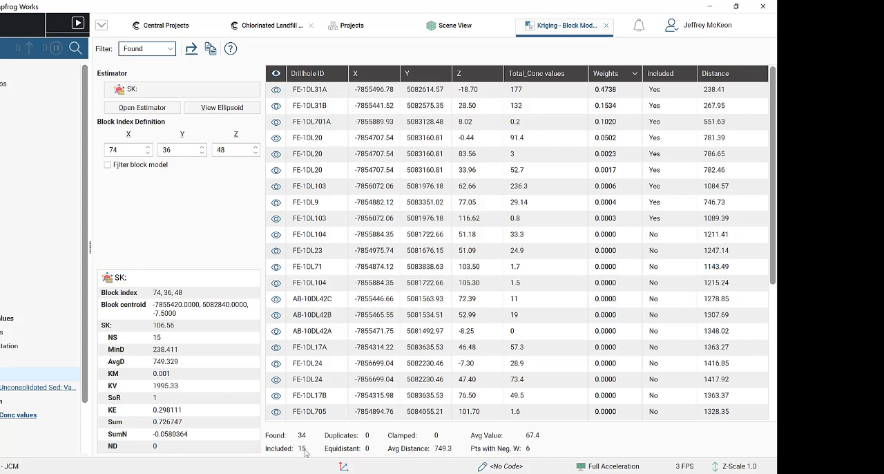
- Inspect the search ellipsoid and samples in the scene, then recheck the table with the weights sorted in descending order
click(472, 29)
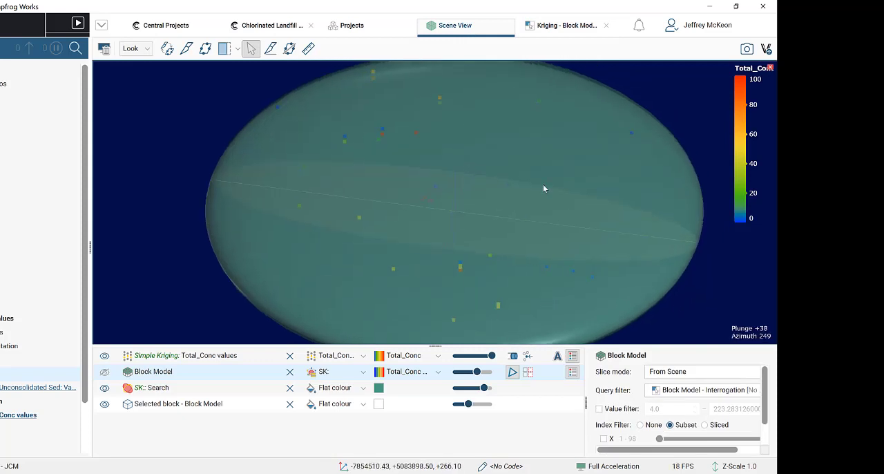
click(570, 25)
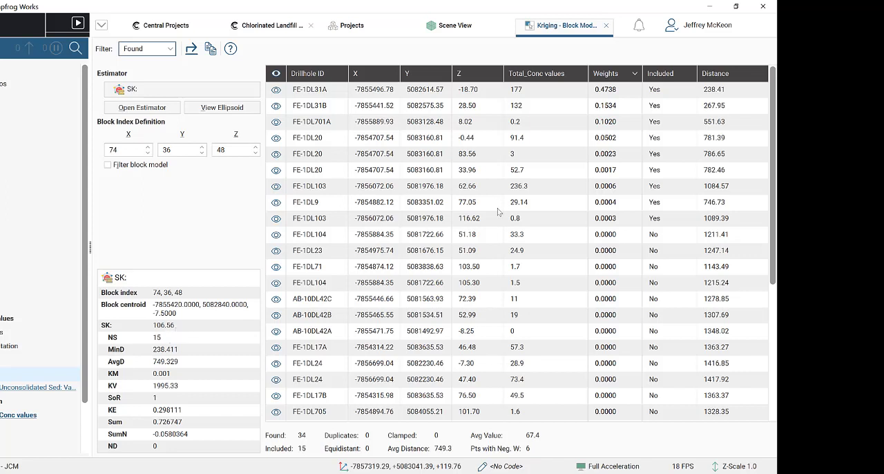
click(619, 75)
click(618, 75)
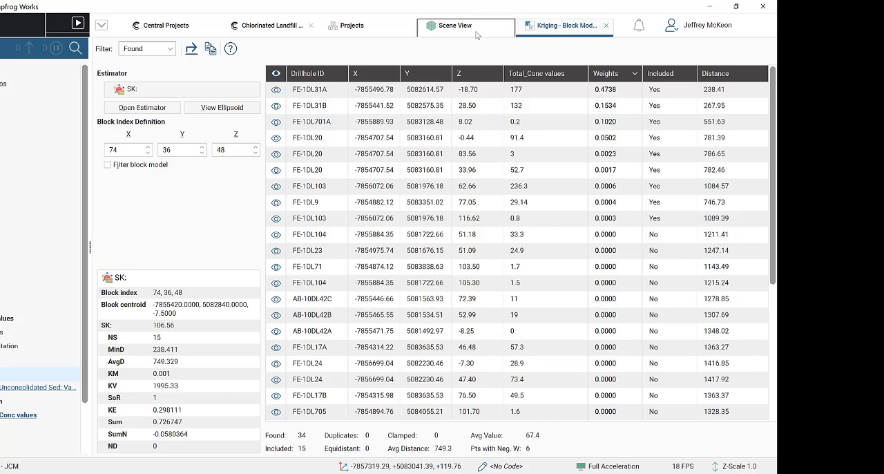
scroll(373, 219, down, 5)
scroll(378, 217, up, 4)
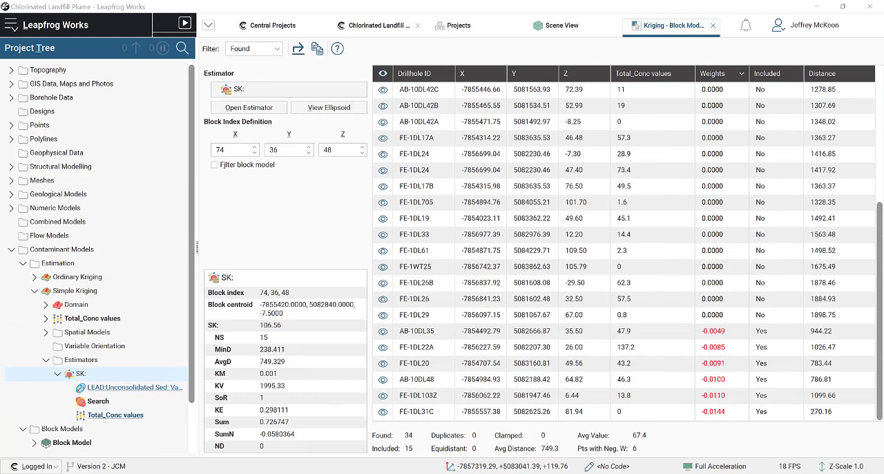
- Close the kriging interrogation table and return to the block model in the scene
click(714, 26)
drag(593, 232, 142, 255)
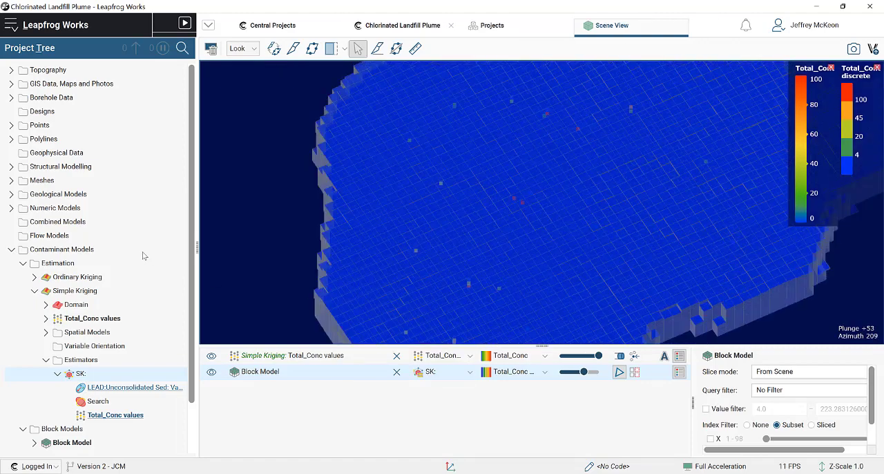
scroll(525, 231, down, 3)
drag(525, 230, 756, 298)
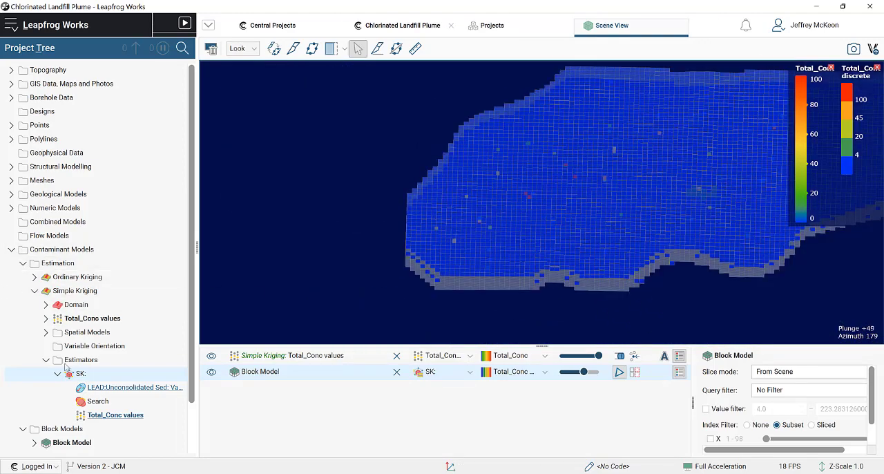
- Create a new swath plot for the block model and check its X-direction swaths against the model in the scene
scroll(78, 390, down, 2)
right_click(78, 391)
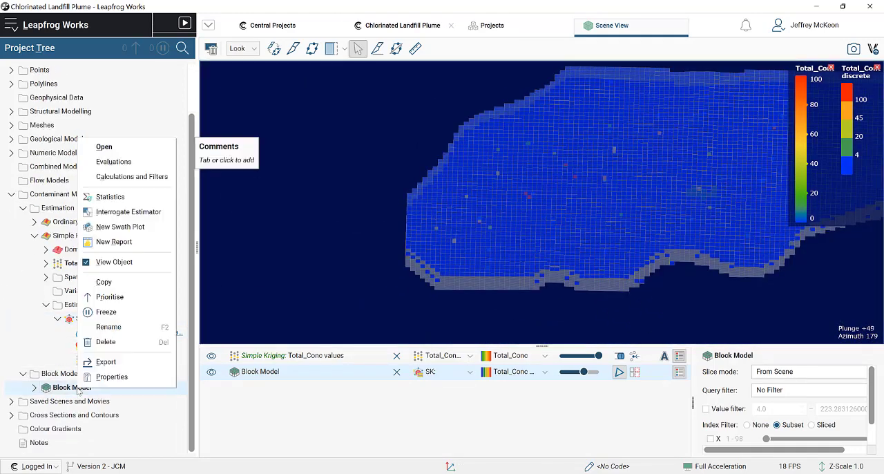
click(140, 231)
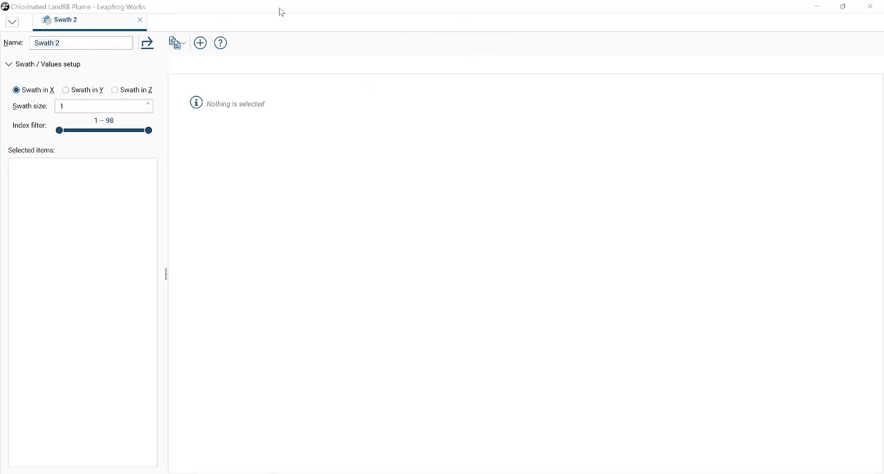
drag(306, 7, 459, 268)
click(525, 157)
right_drag(526, 156, 502, 214)
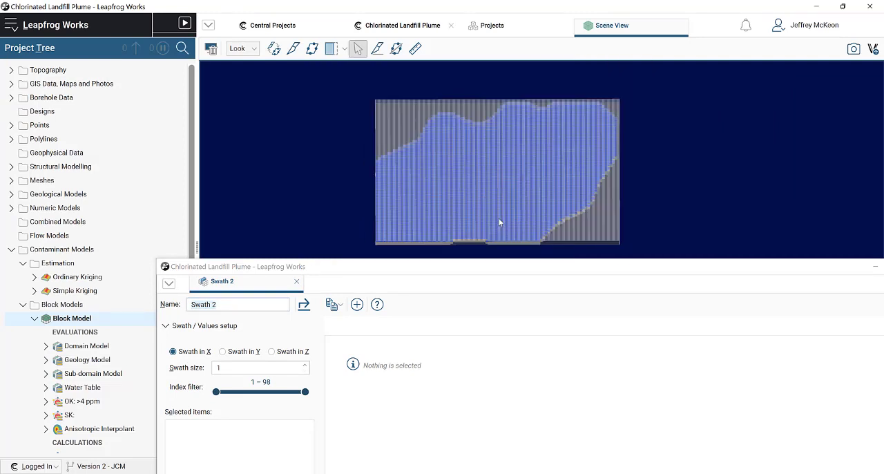
drag(398, 265, 320, 43)
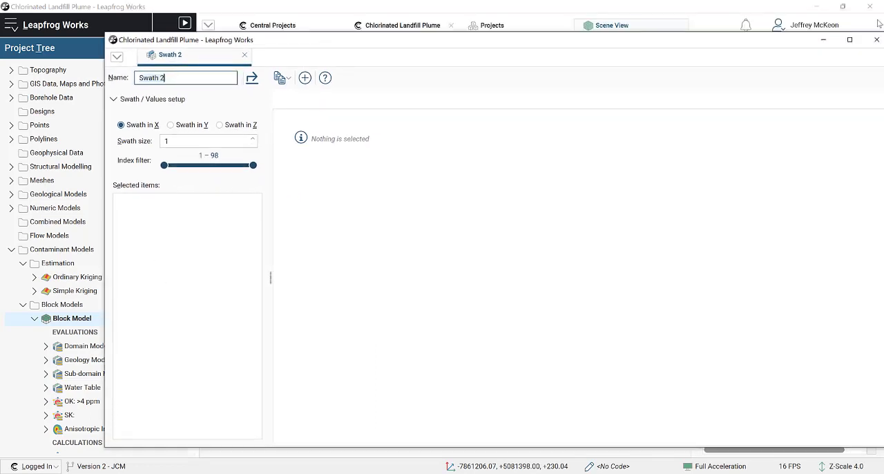
- Add the OK and SK calculations to the swath plot as its numeric items
click(304, 77)
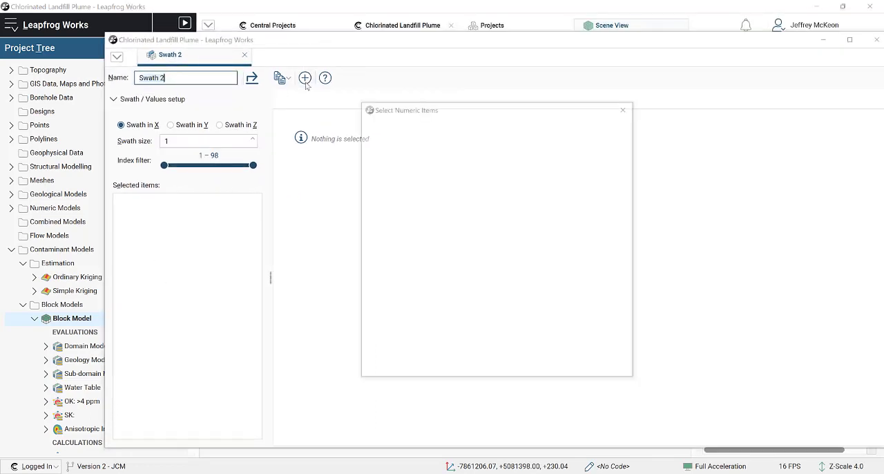
click(396, 199)
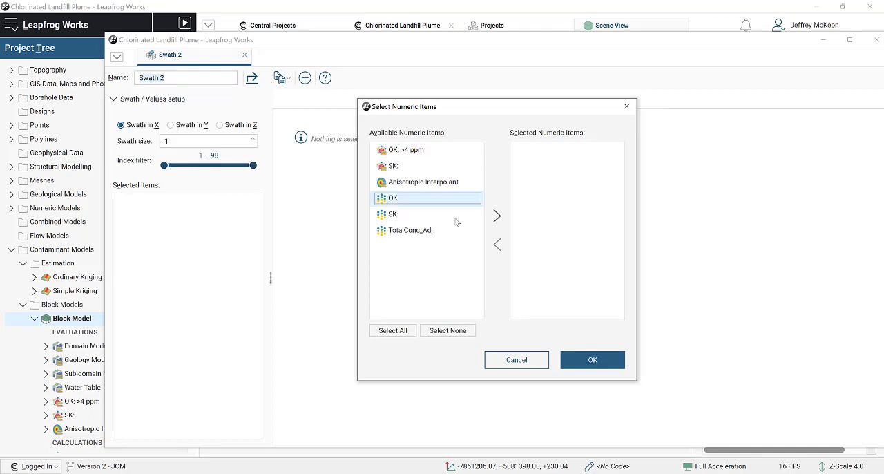
click(497, 216)
click(502, 216)
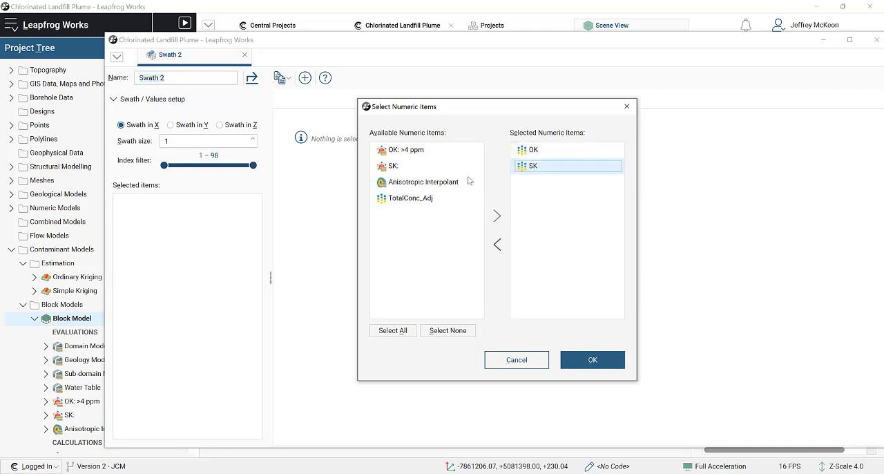
click(601, 357)
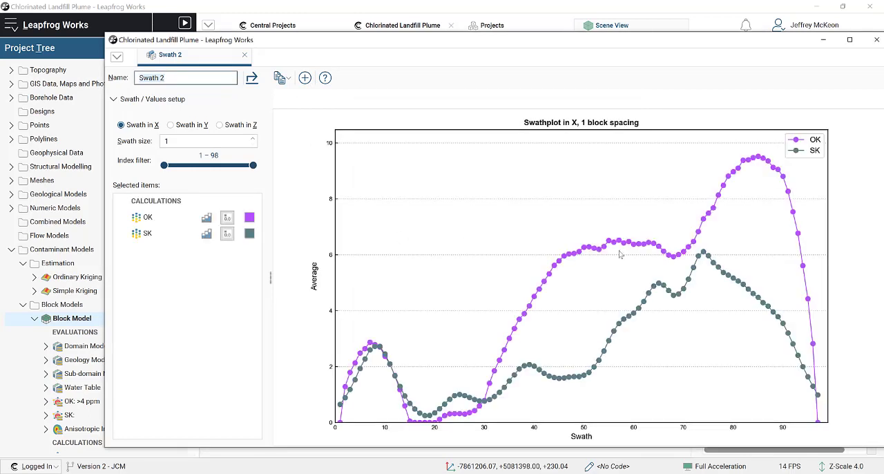
- Compare the OK and SK curves in different swath directions, leaving the plot set to swaths in Y
click(170, 125)
click(220, 125)
click(187, 125)
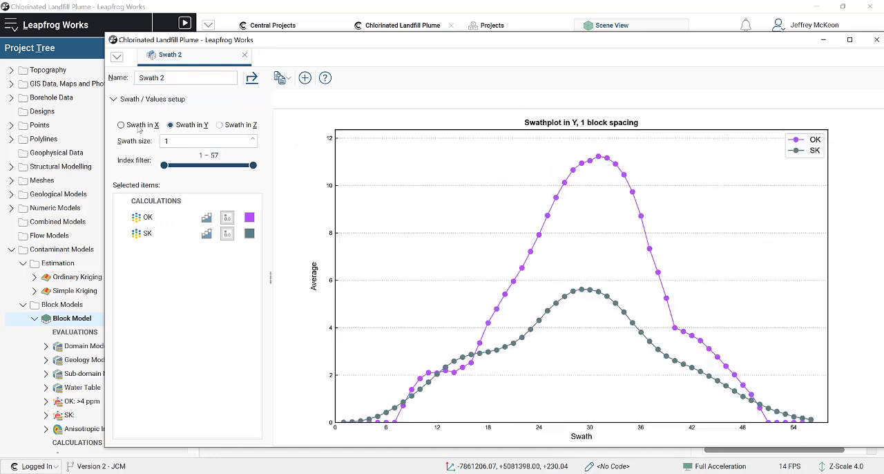
click(140, 126)
click(192, 126)
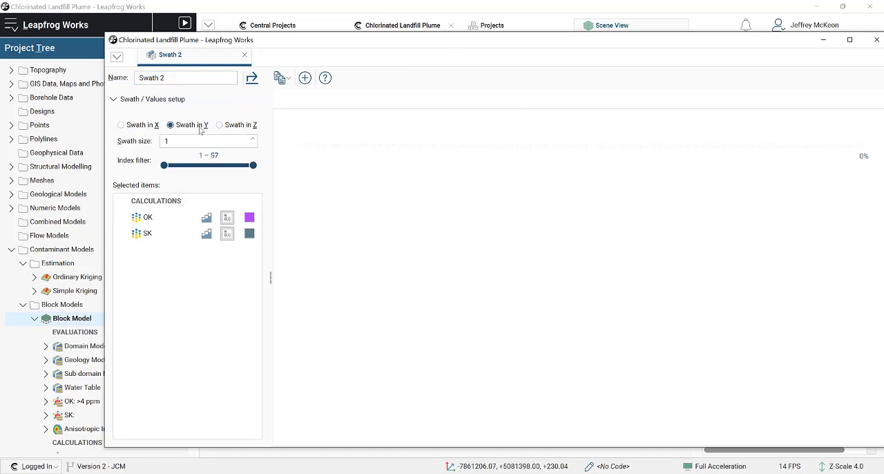
- Examine how the one-block Y-direction swaths divide the block model in the scene
drag(373, 46, 387, 258)
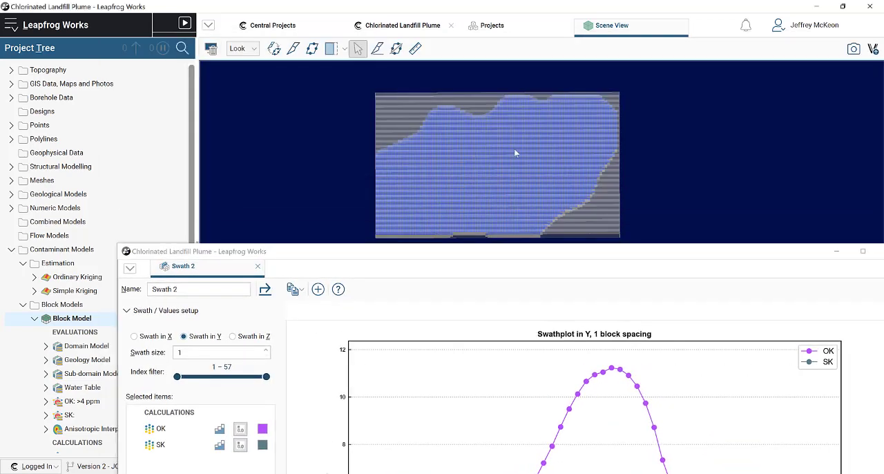
scroll(515, 152, up, 5)
scroll(482, 179, down, 3)
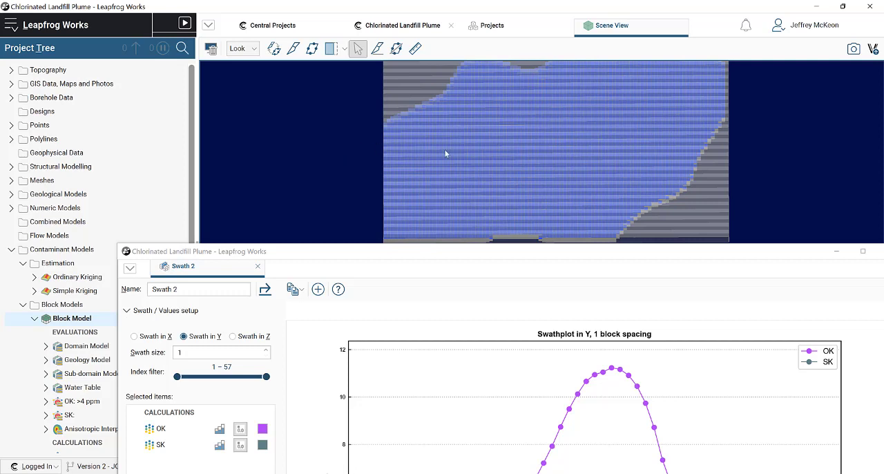
scroll(404, 141, up, 2)
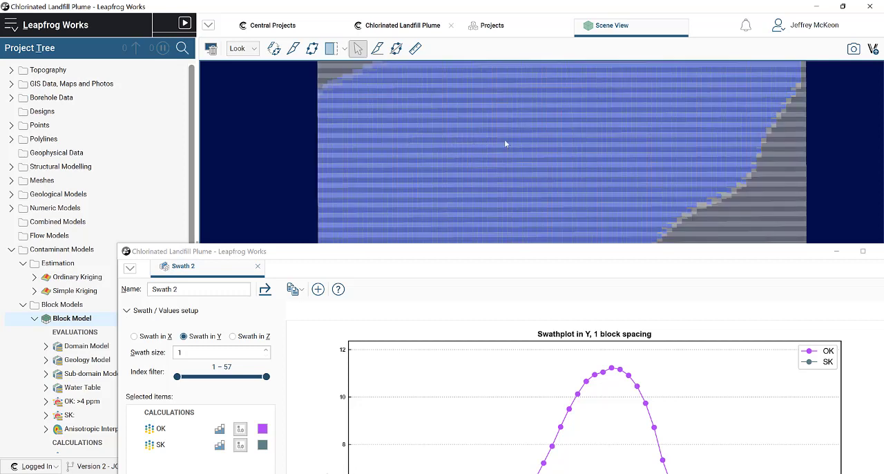
scroll(504, 143, down, 3)
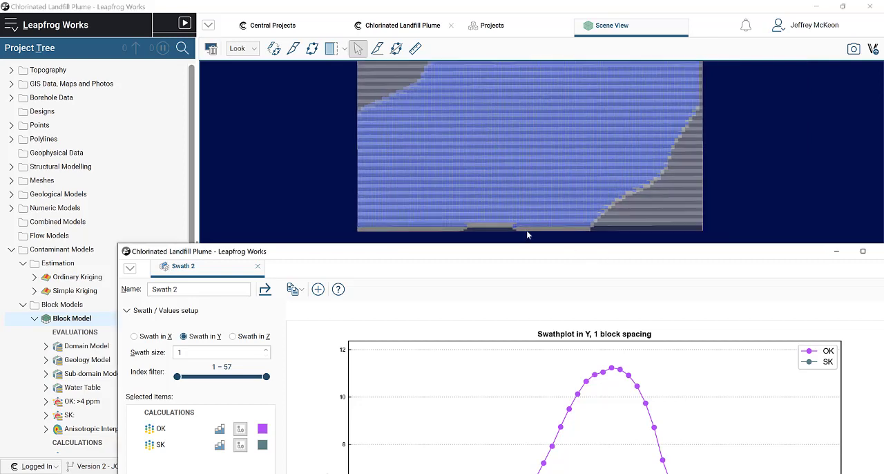
- Increase the swath size of the Y-direction plot to 5 blocks
drag(595, 253, 519, 76)
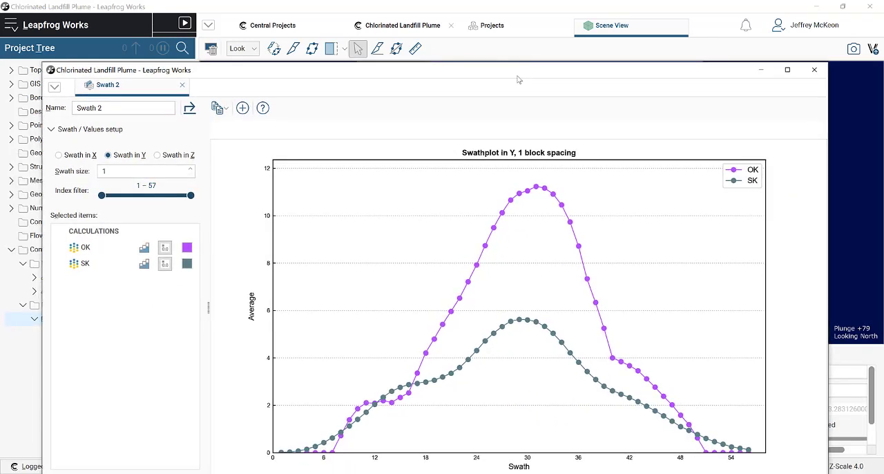
click(192, 168)
click(193, 169)
click(193, 168)
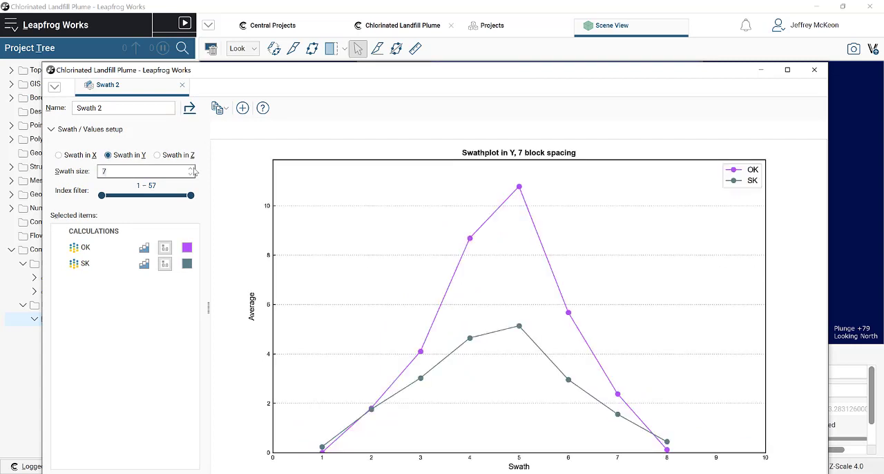
click(193, 169)
click(191, 174)
click(191, 175)
click(191, 175)
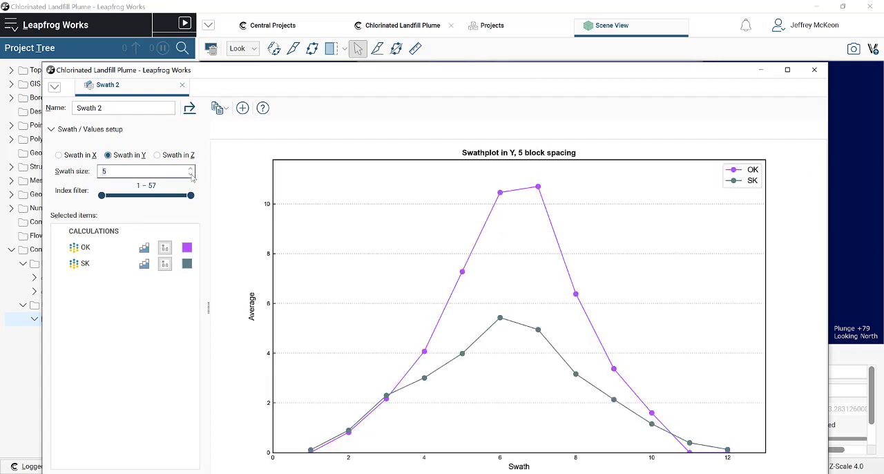
- Examine the wider 5-block swaths across the whole block model in the scene
drag(566, 79, 559, 142)
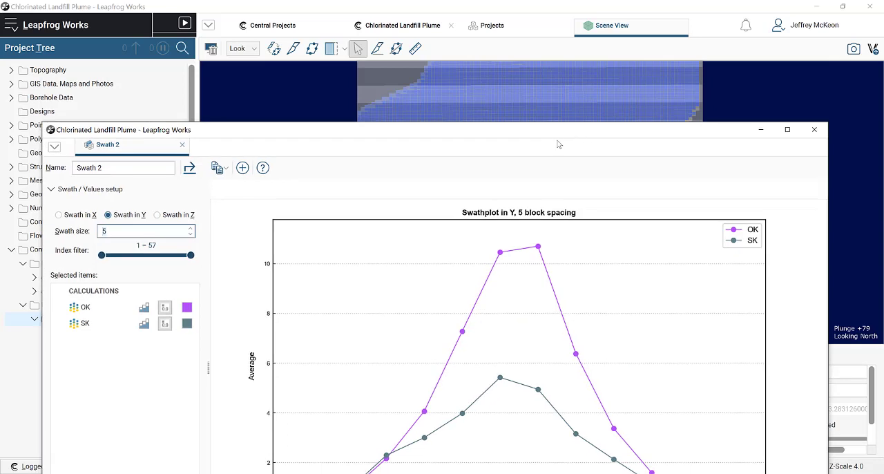
drag(559, 185, 548, 361)
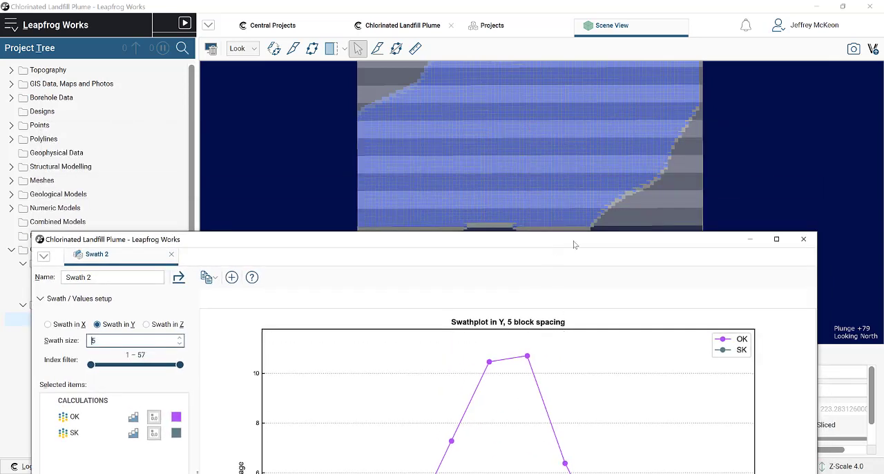
drag(573, 244, 562, 287)
scroll(545, 239, down, 2)
scroll(420, 200, down, 2)
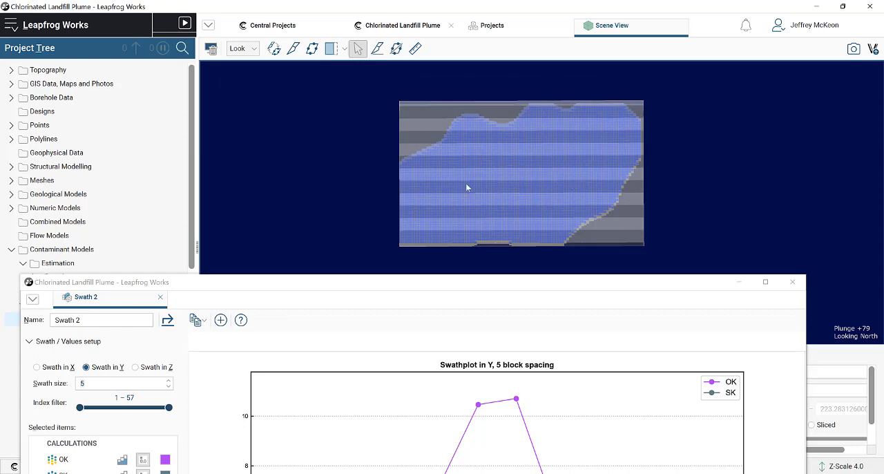
- Return the swath size of the Y-direction plot to 1 block
drag(493, 281, 526, 15)
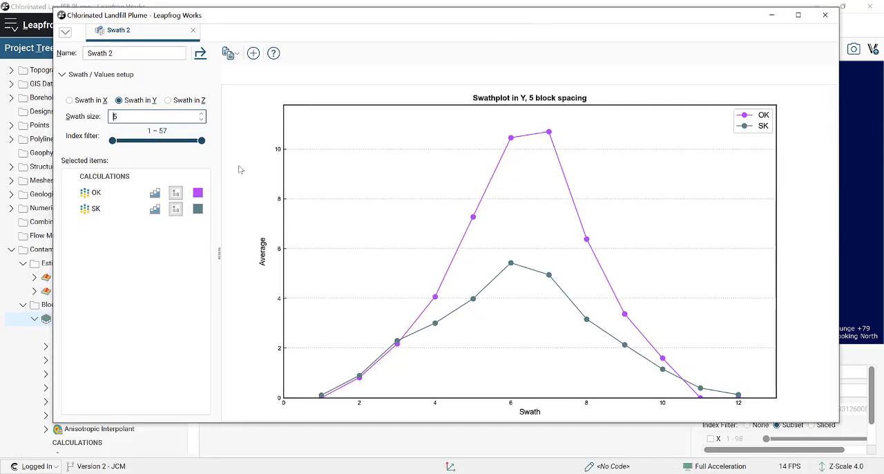
click(201, 121)
click(201, 120)
click(201, 121)
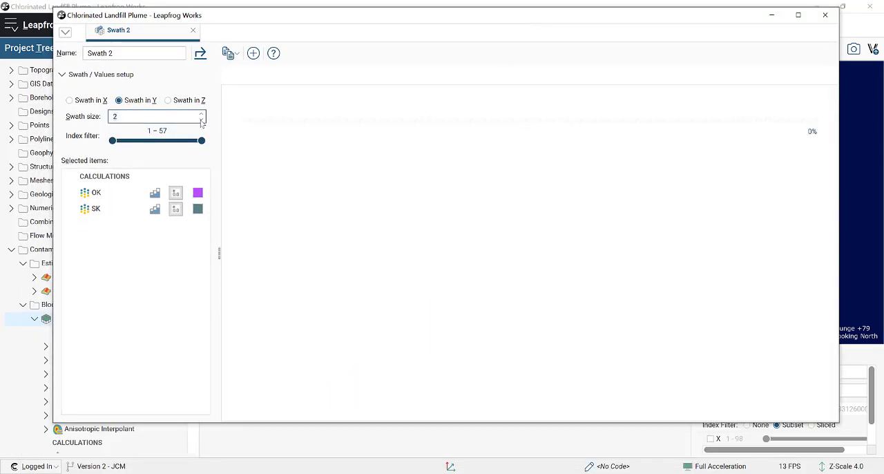
click(201, 120)
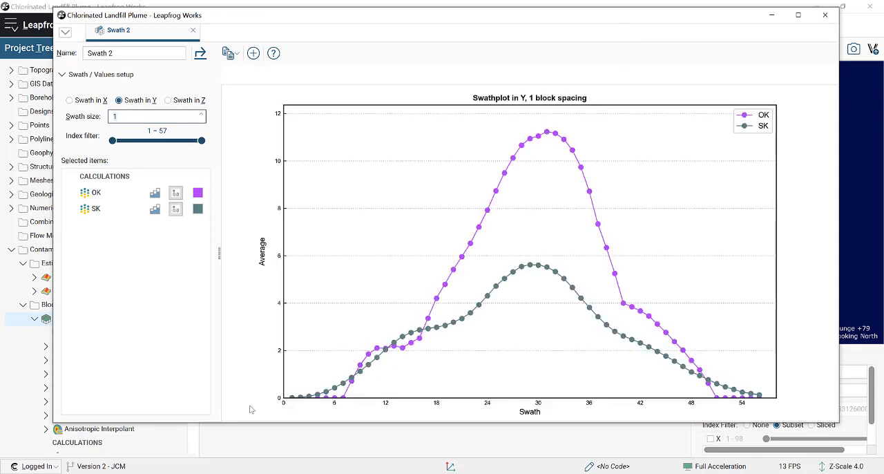
- Compare the OK and SK curves of the one-block Y plot with the corresponding swaths on the block model
drag(729, 20, 693, 230)
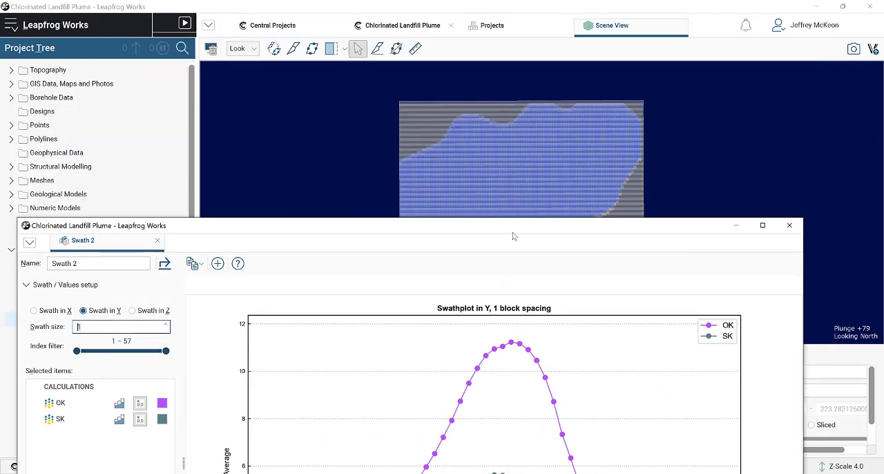
drag(513, 227, 517, 56)
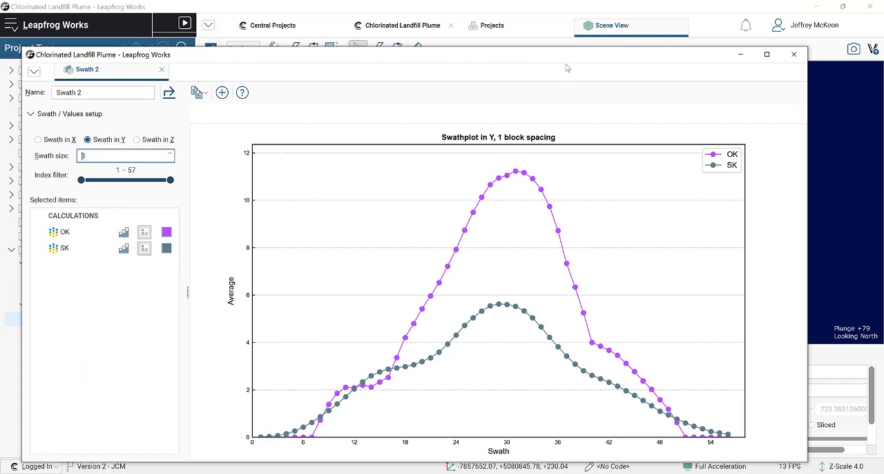
drag(566, 67, 555, 228)
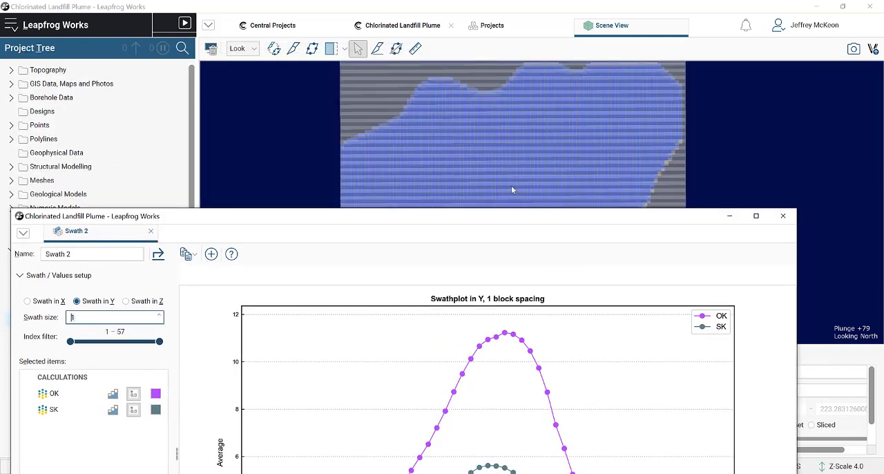
drag(575, 218, 620, 21)
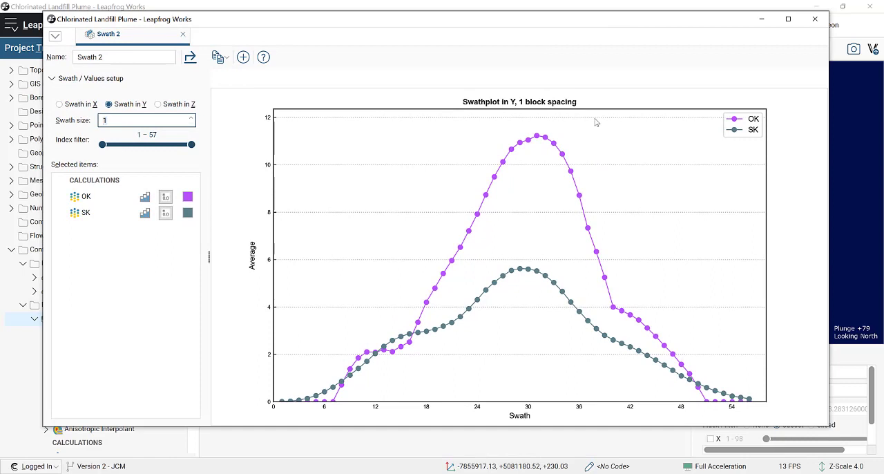
drag(637, 21, 643, 11)
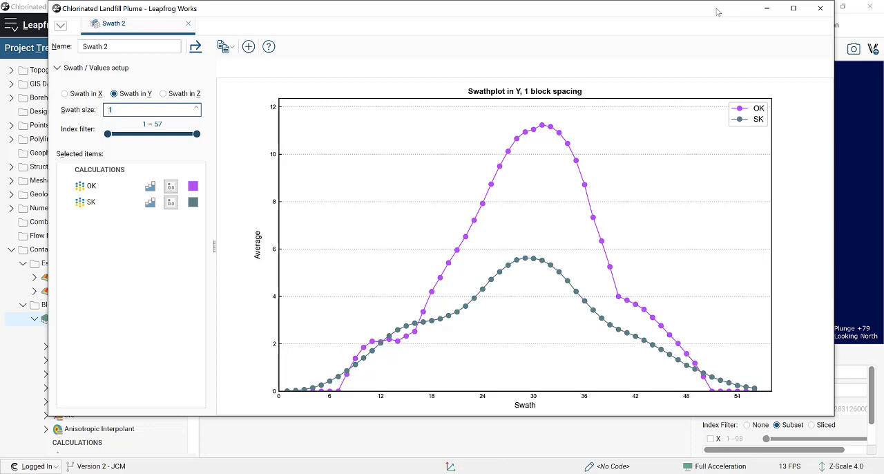
drag(715, 12, 734, 12)
- Review the OK and SK averages for swaths in X and in Z, and return to swaths in Y
click(98, 94)
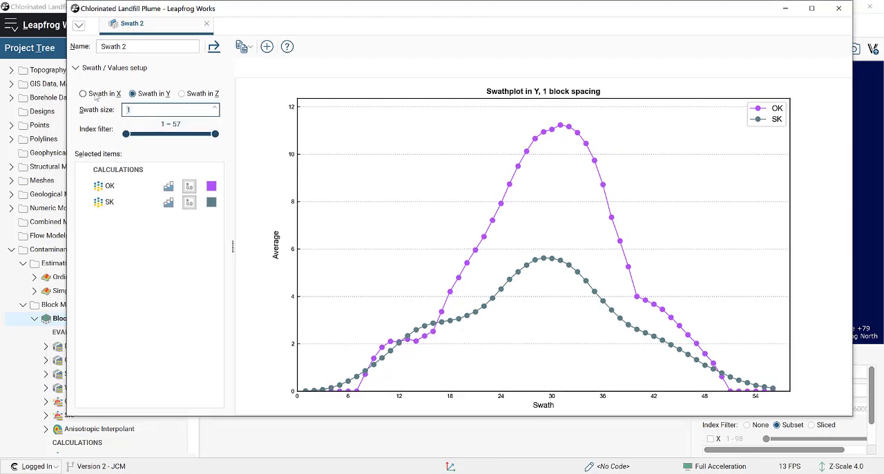
click(151, 95)
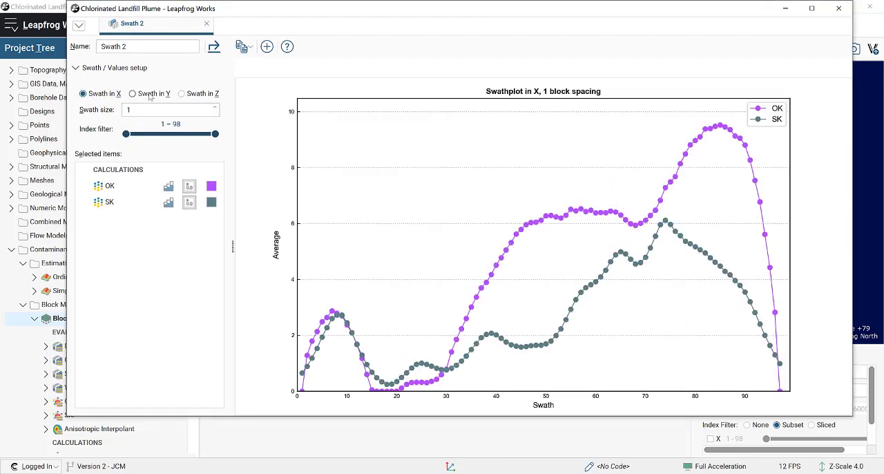
click(181, 94)
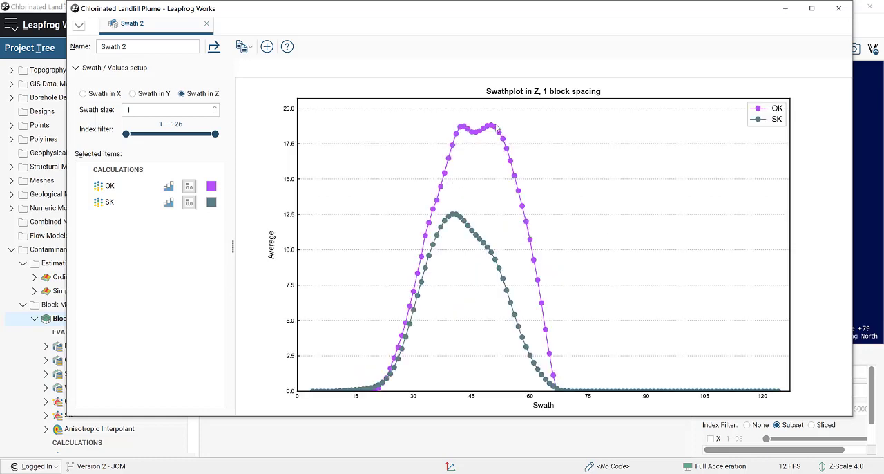
click(152, 96)
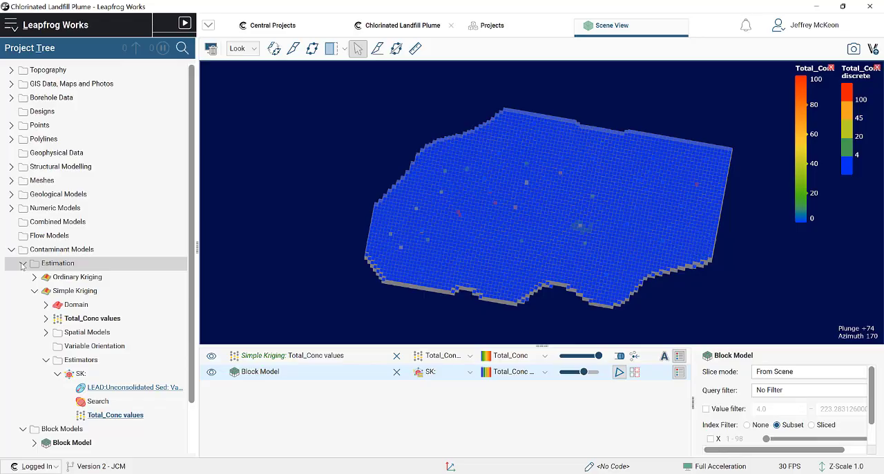
- Collapse the Estimation folder and create a new report for the block model
click(23, 264)
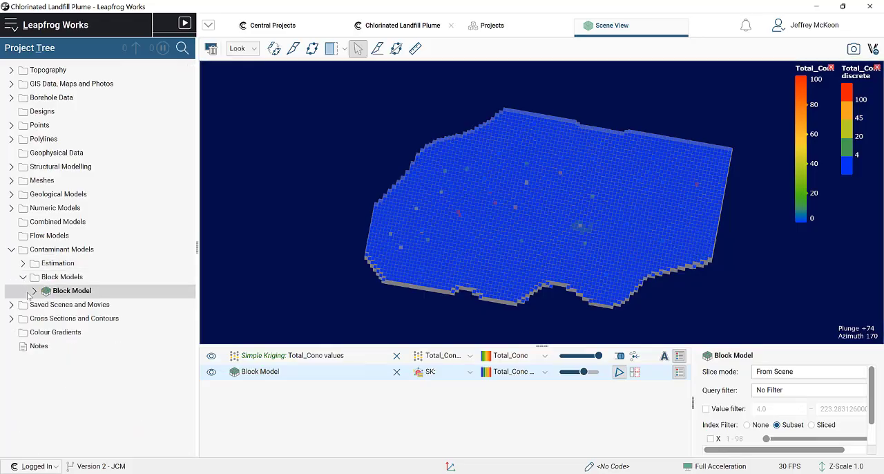
click(62, 292)
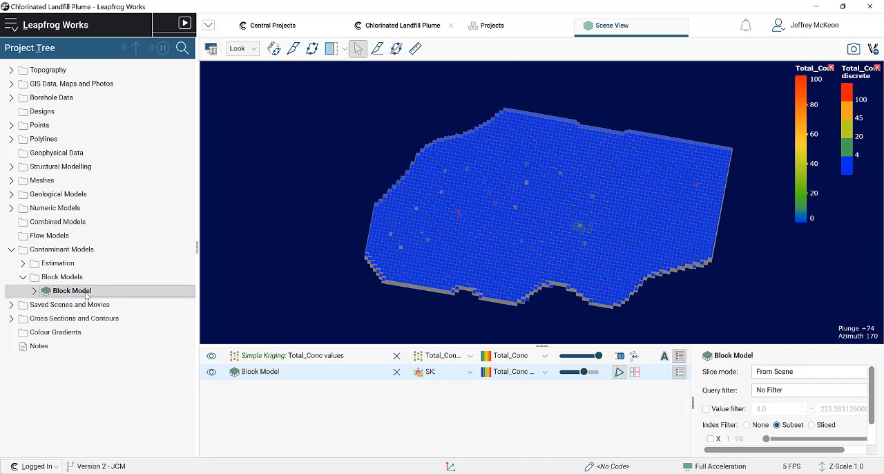
right_click(86, 293)
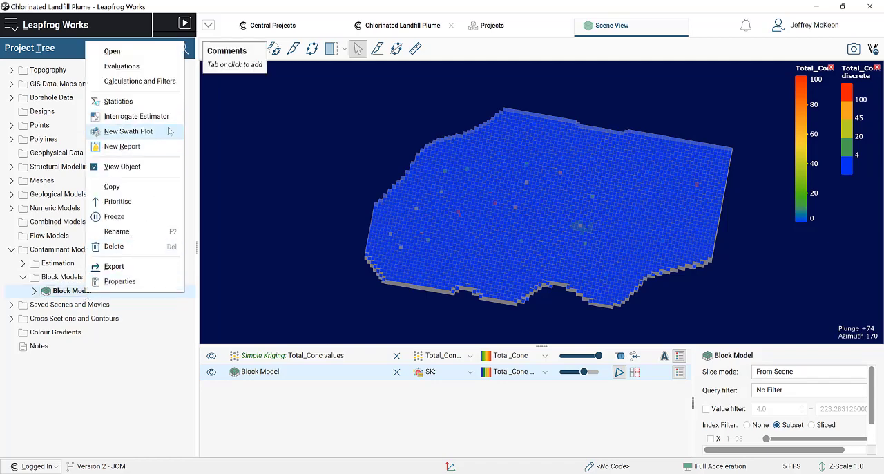
click(159, 147)
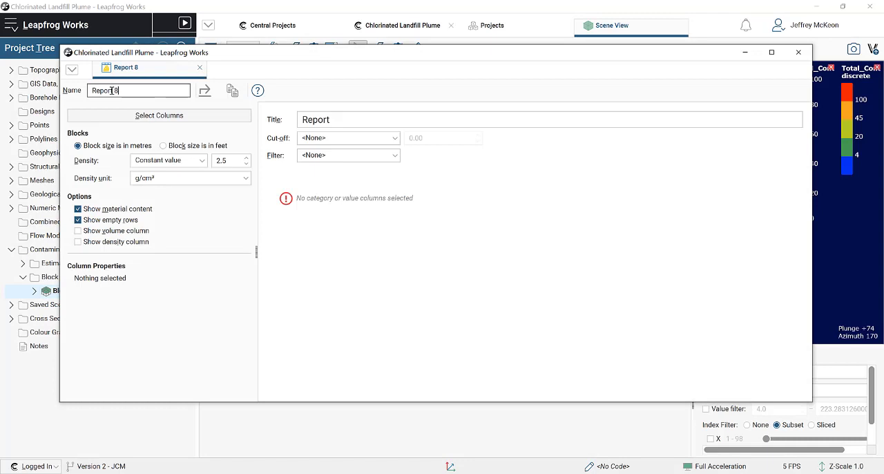
- Add Geology Model and Water Table as the report's category columns and the SK calculation as its value column
click(161, 121)
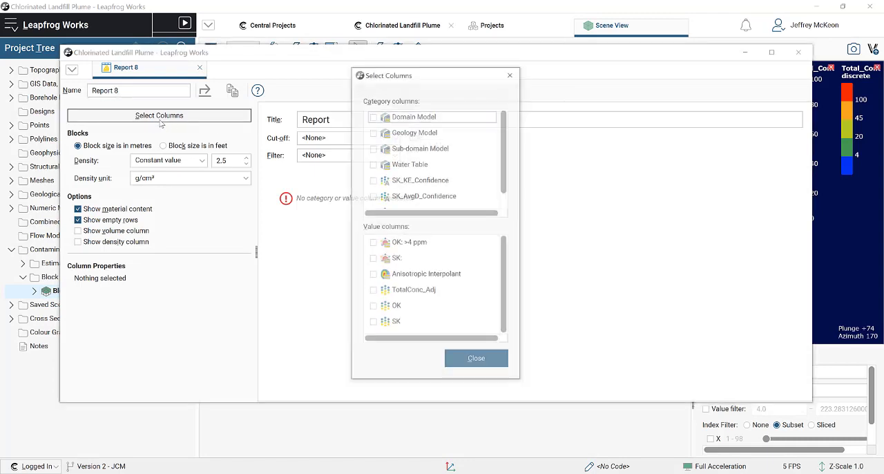
click(373, 132)
click(373, 164)
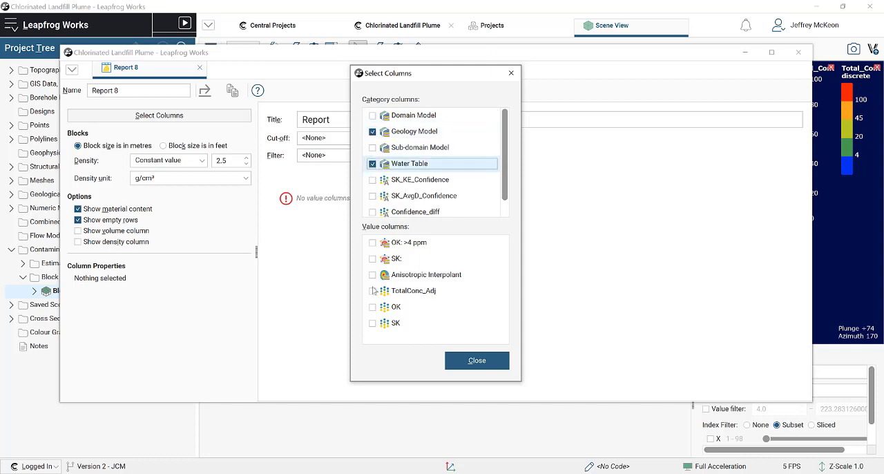
click(372, 323)
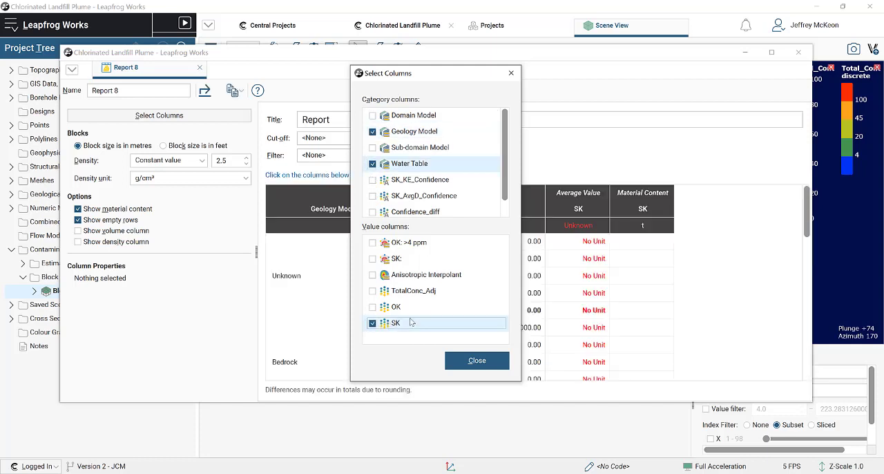
click(476, 360)
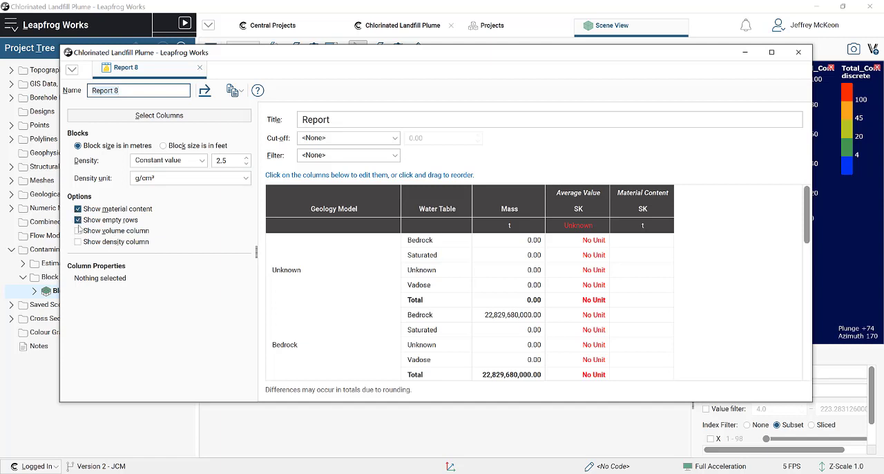
- Show the report's volume and density columns, and hide its empty rows and material content
click(78, 231)
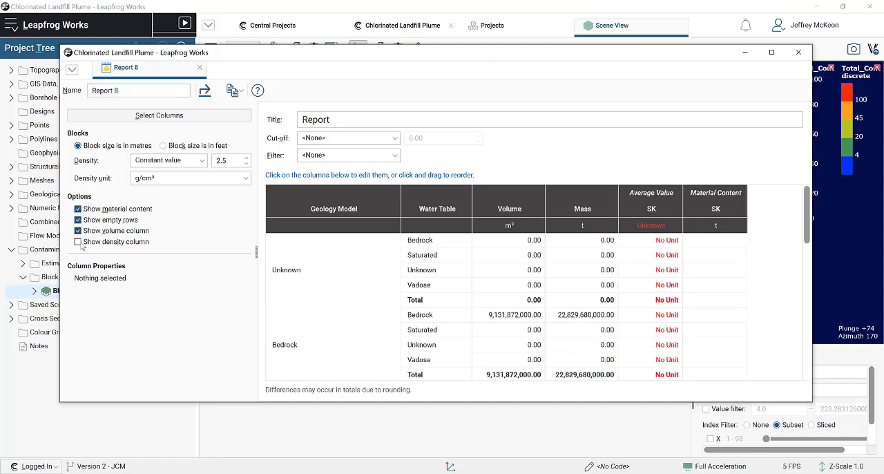
click(78, 241)
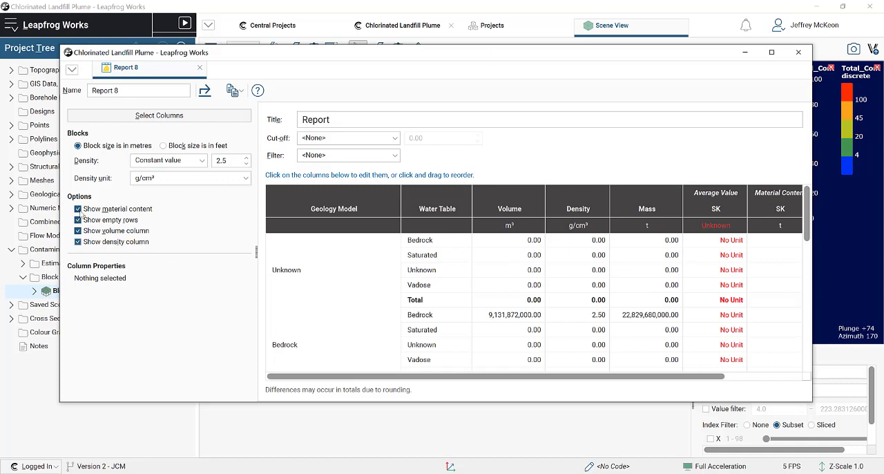
click(78, 220)
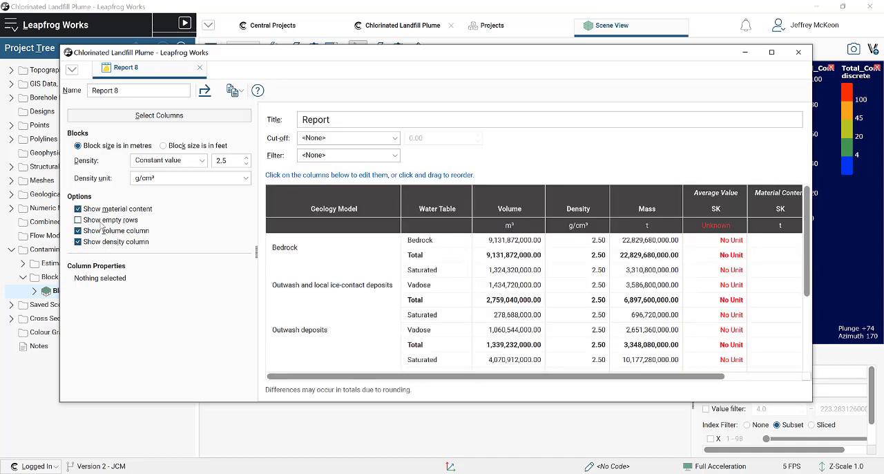
click(78, 209)
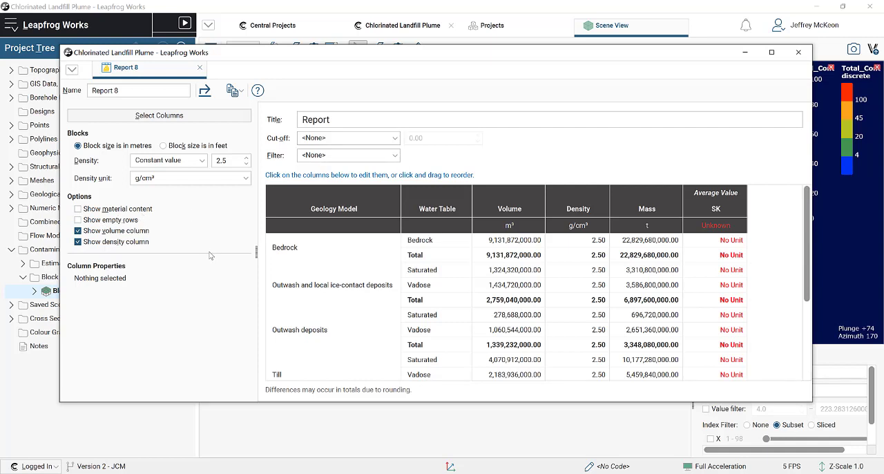
- Place the Water Table column before Geology Model in the report and exclude the Unknown and Bedrock geology categories
click(437, 214)
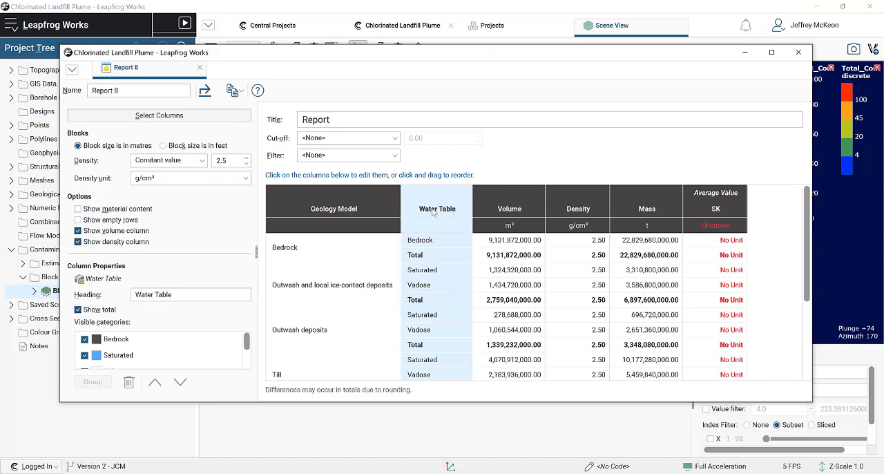
drag(434, 213, 317, 211)
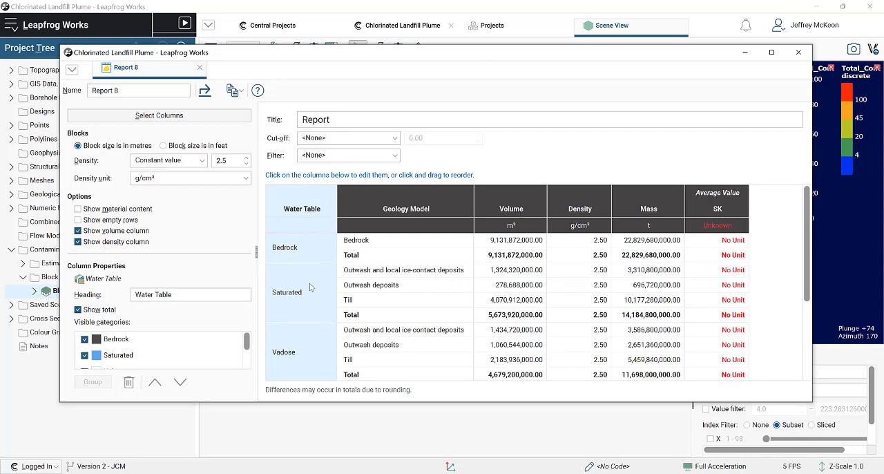
click(409, 212)
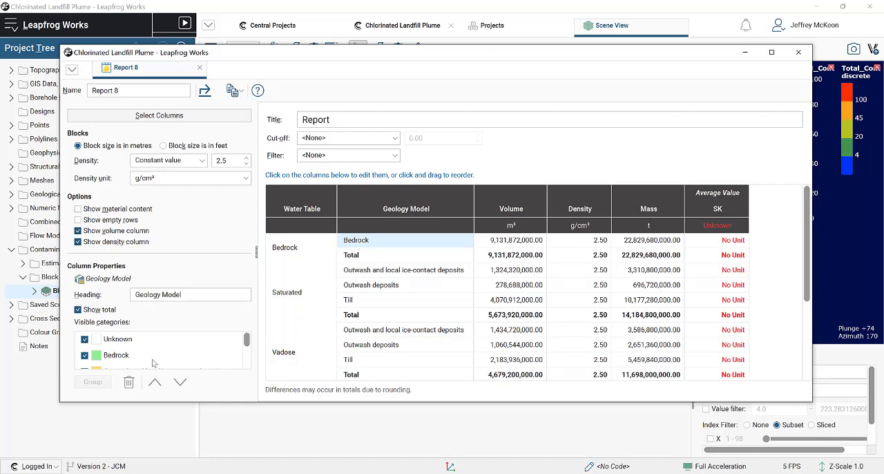
click(84, 339)
click(84, 355)
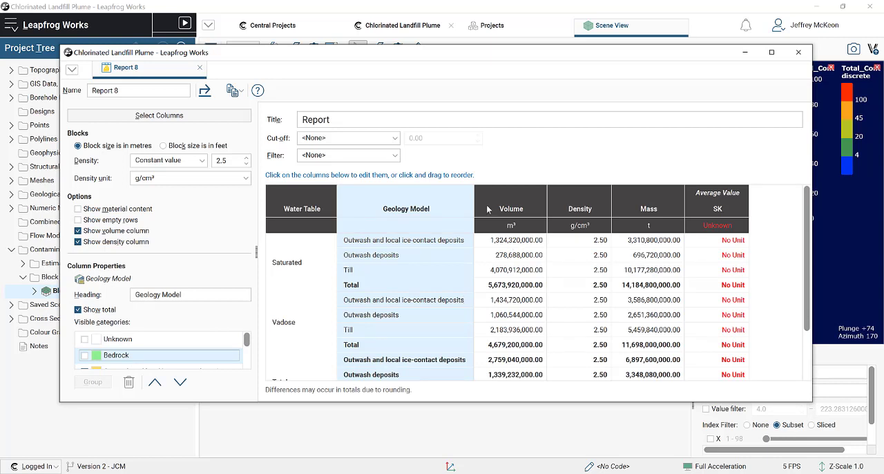
- Set the SK column's data unit to Milligrams per kilogram (mg/kg) and apply the Status Filter to the report
click(731, 209)
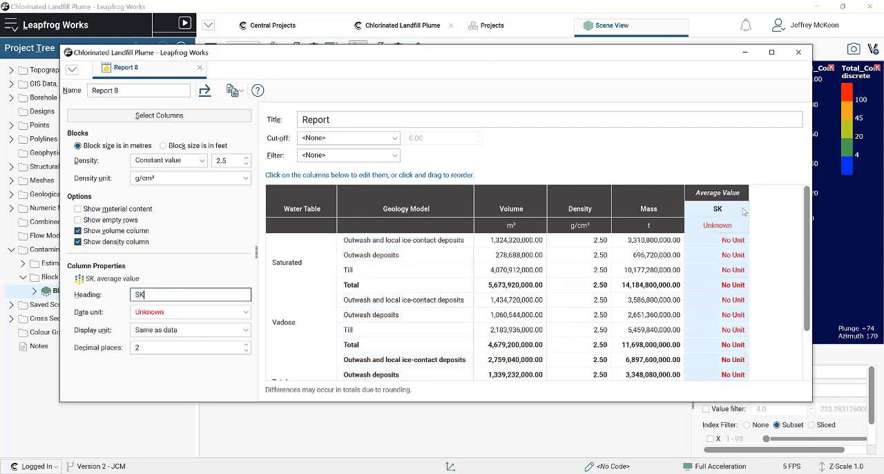
click(187, 313)
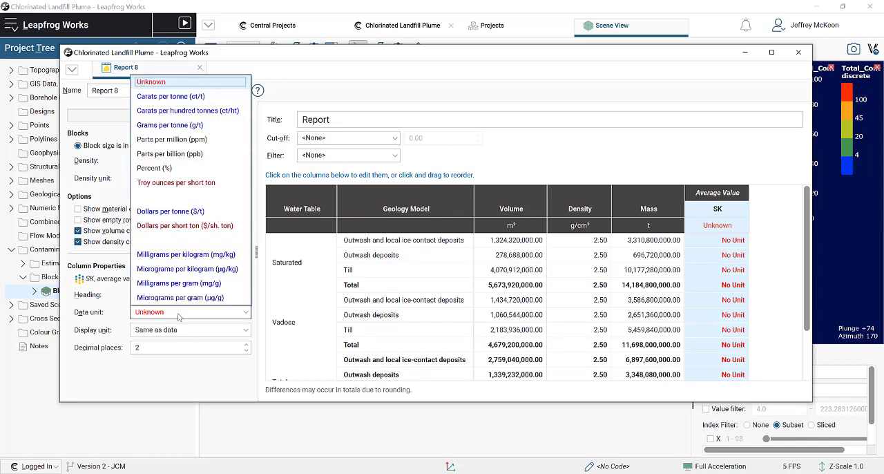
click(228, 256)
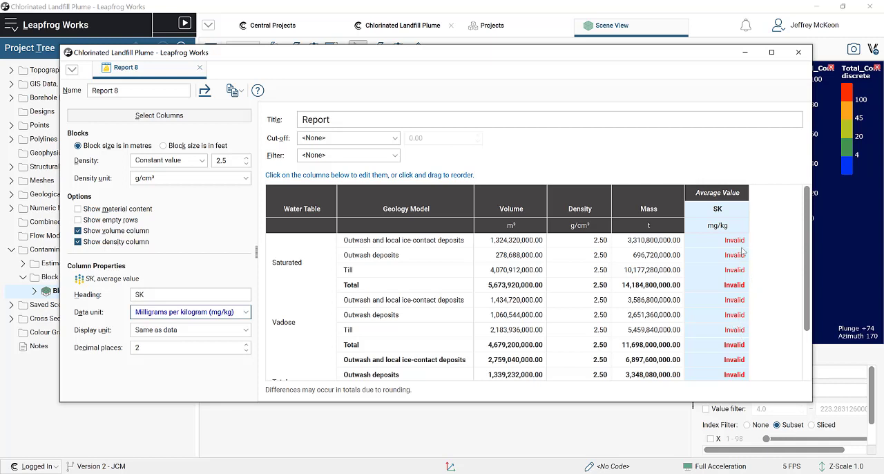
click(330, 159)
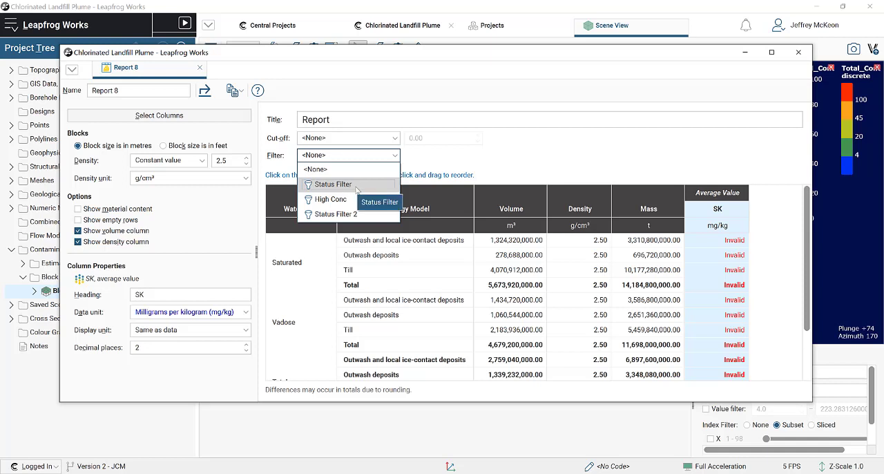
click(355, 185)
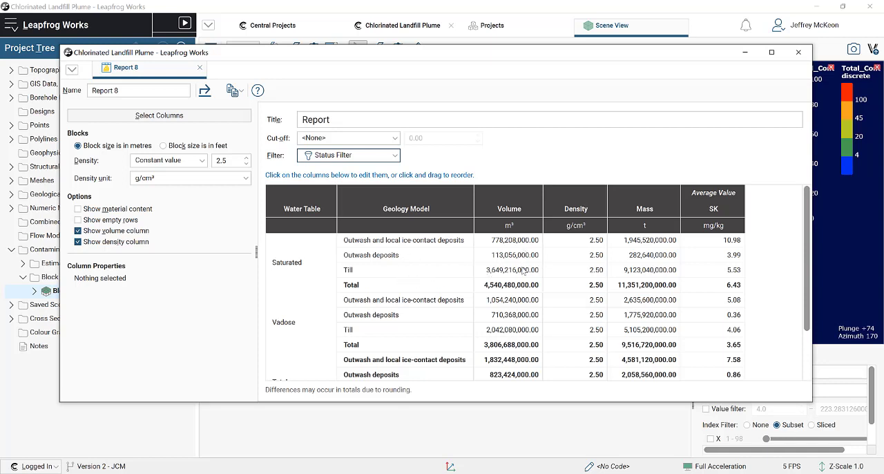
- Enlarge the report window to fit all rows of the mass and SK columns, and start exporting the report
click(667, 276)
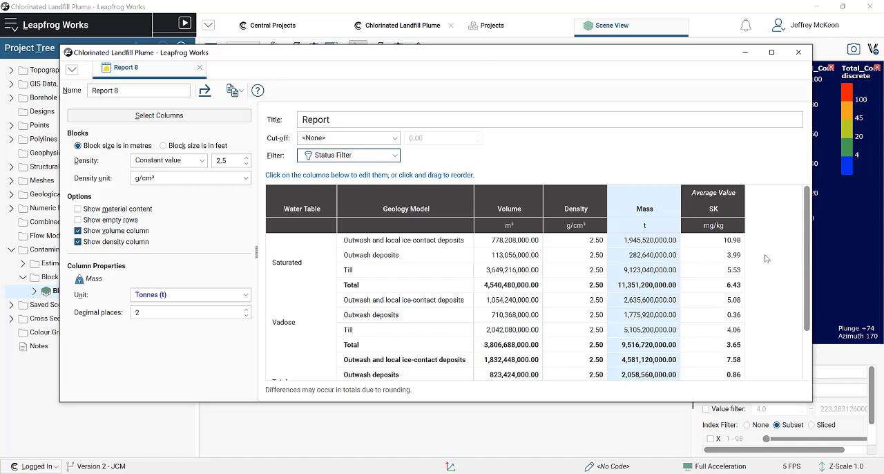
click(734, 258)
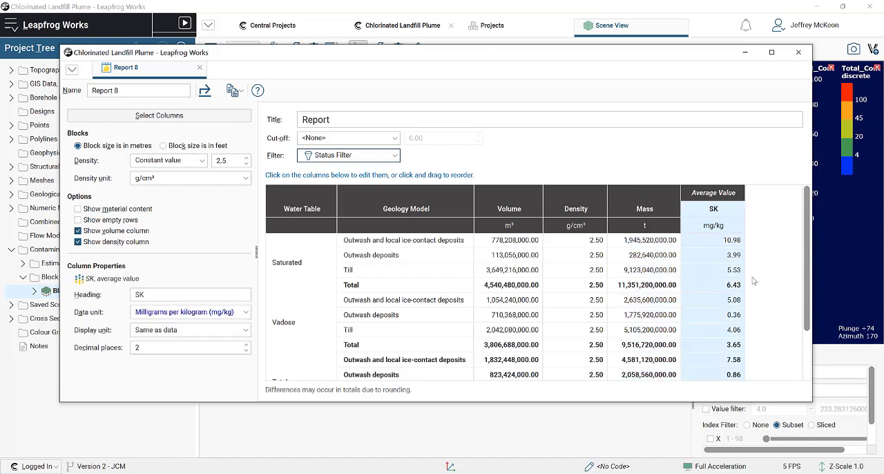
scroll(773, 269, down, 2)
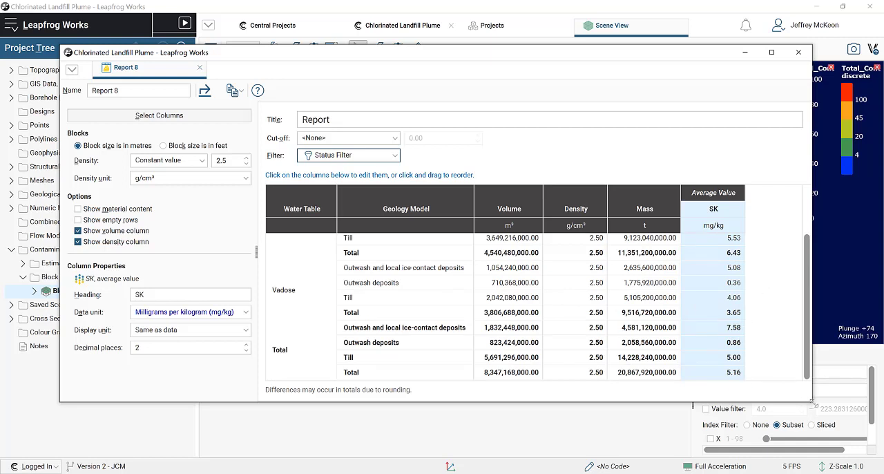
drag(814, 405, 847, 457)
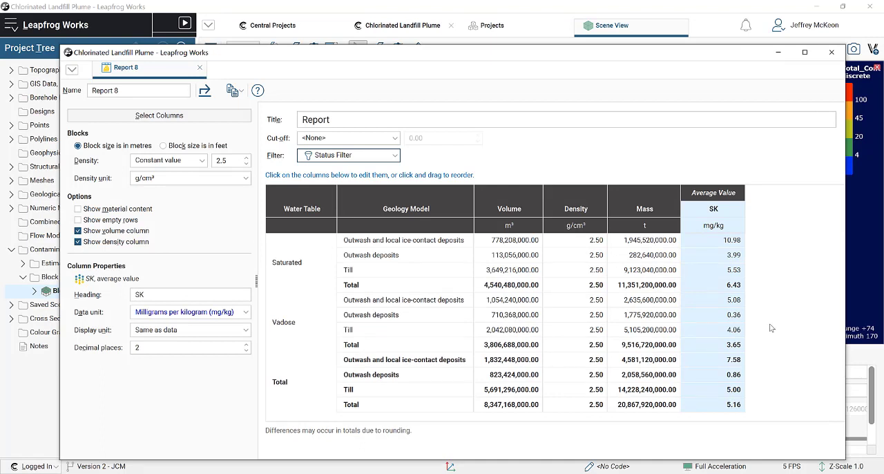
click(205, 91)
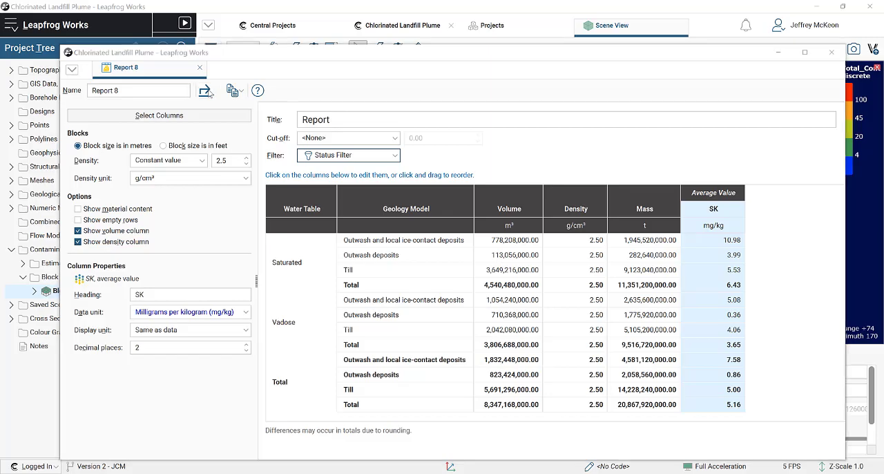
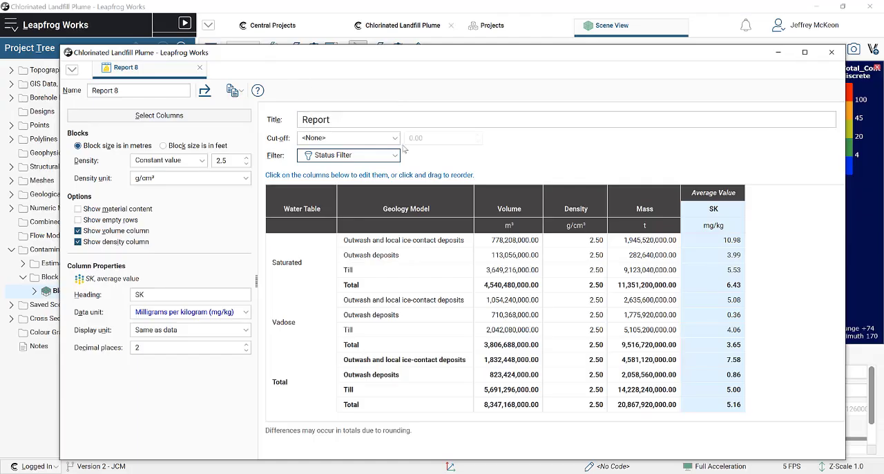
- Close the report and cut the block model with a vertical slice running along the plume, viewed face-on
click(831, 52)
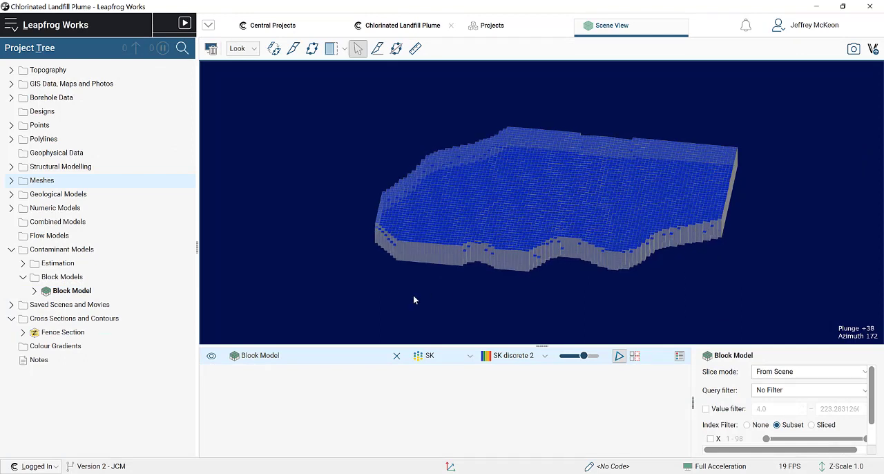
click(296, 53)
drag(592, 264, 508, 221)
key(l)
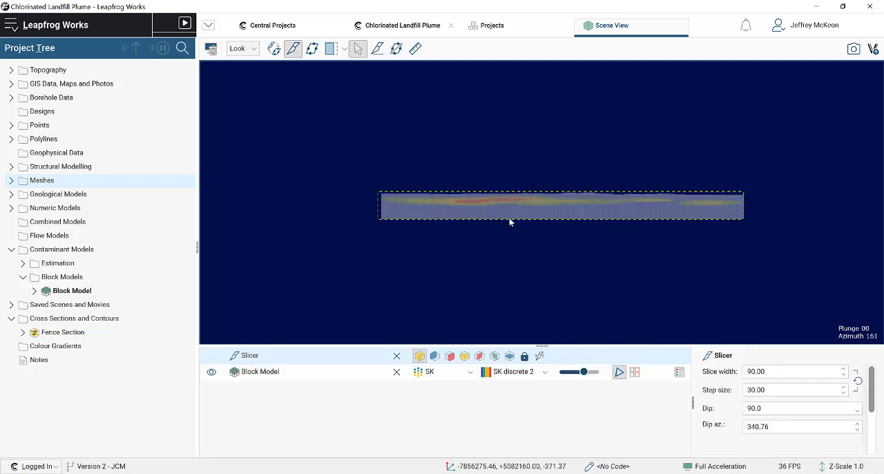
scroll(513, 221, up, 4)
middle_drag(512, 220, 541, 225)
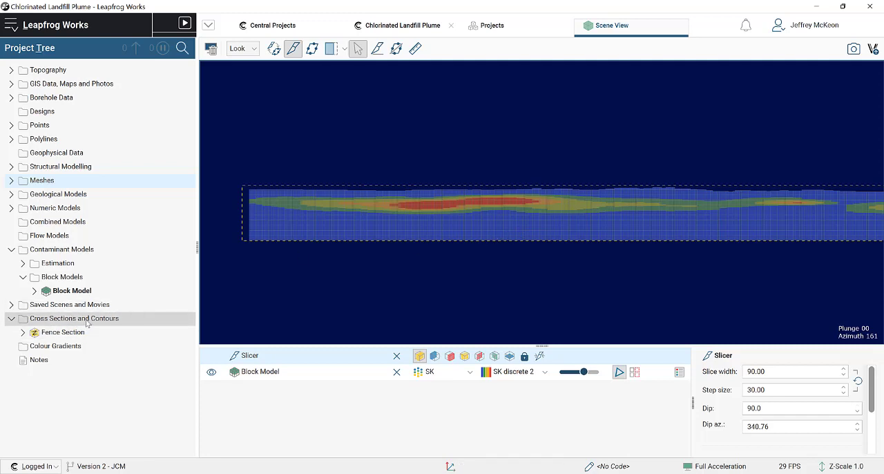
- Start a new cross section on the slice and shorten its far end to about 6424 m wide and 581 m high
right_click(89, 320)
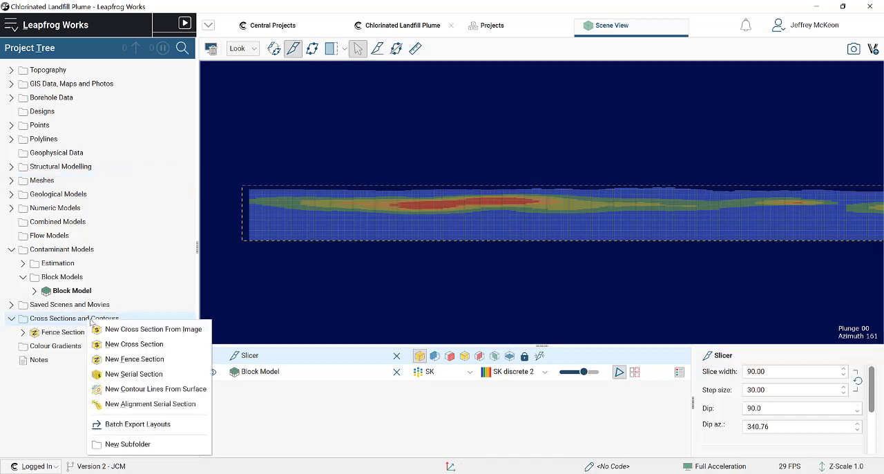
click(136, 344)
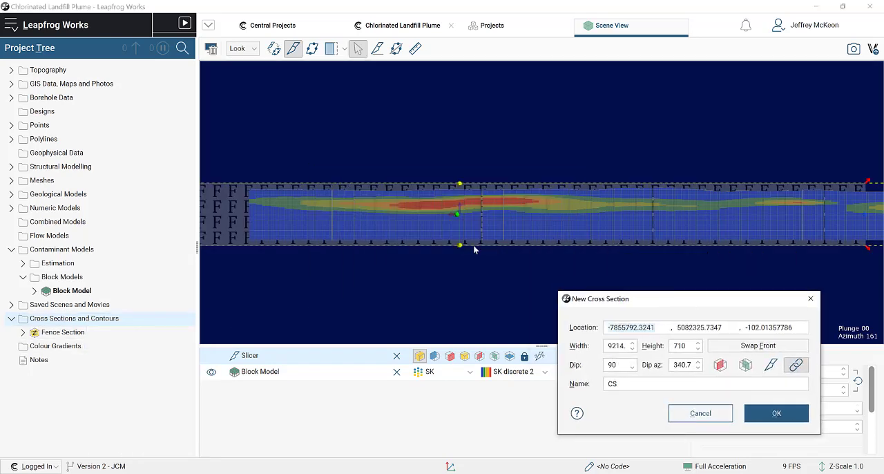
middle_drag(469, 249, 578, 234)
scroll(588, 196, down, 3)
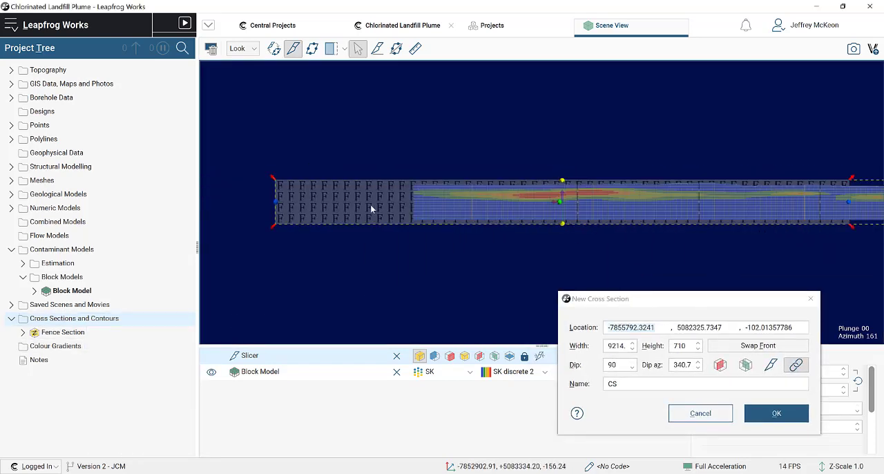
middle_drag(722, 236, 838, 241)
drag(843, 230, 667, 216)
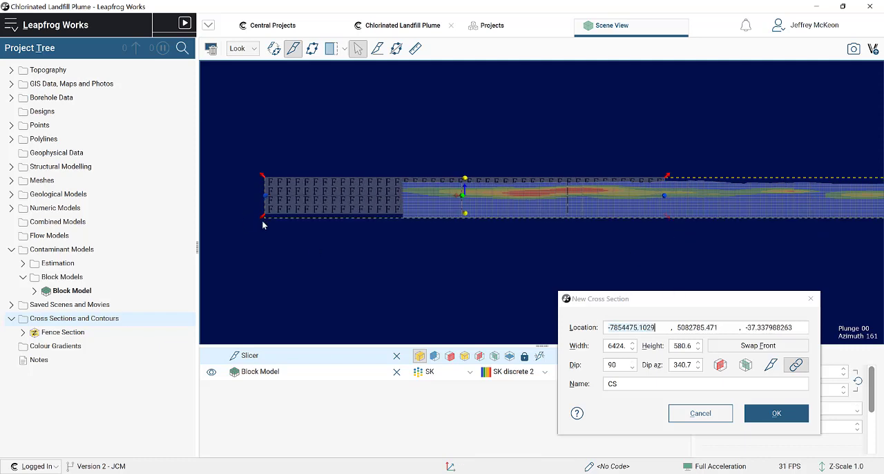
- Fit the cross section over the block model's plume area, about 5079 m wide and 472 m high, and create it
drag(263, 218, 412, 216)
drag(413, 176, 405, 184)
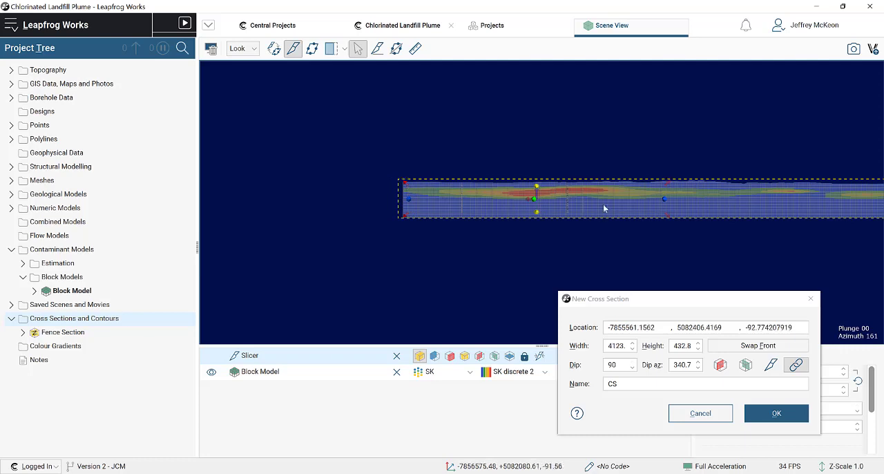
scroll(689, 208, up, 3)
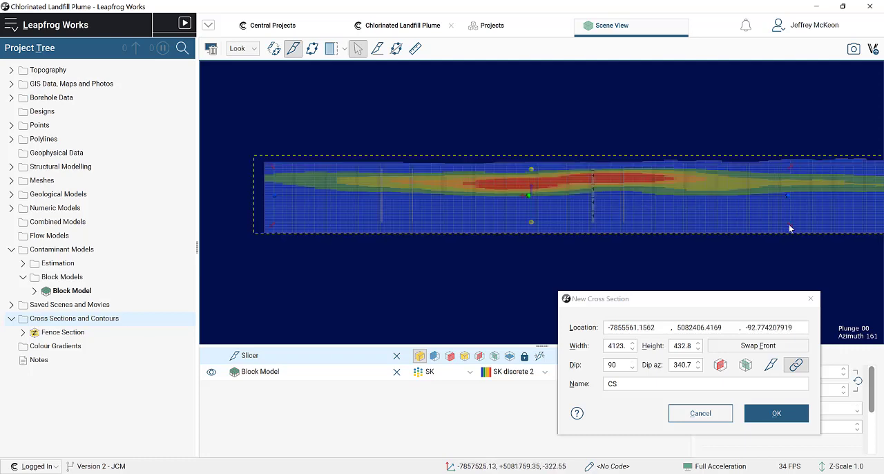
drag(787, 230, 883, 238)
scroll(730, 254, down, 2)
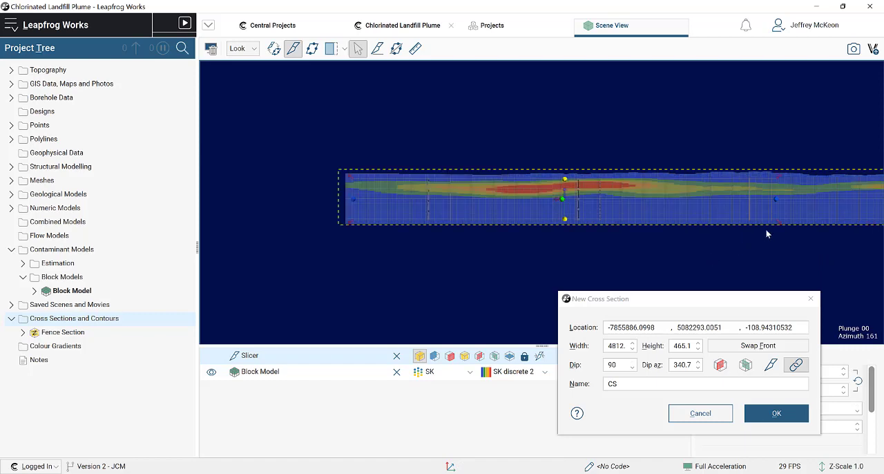
drag(779, 223, 803, 223)
drag(603, 261, 584, 157)
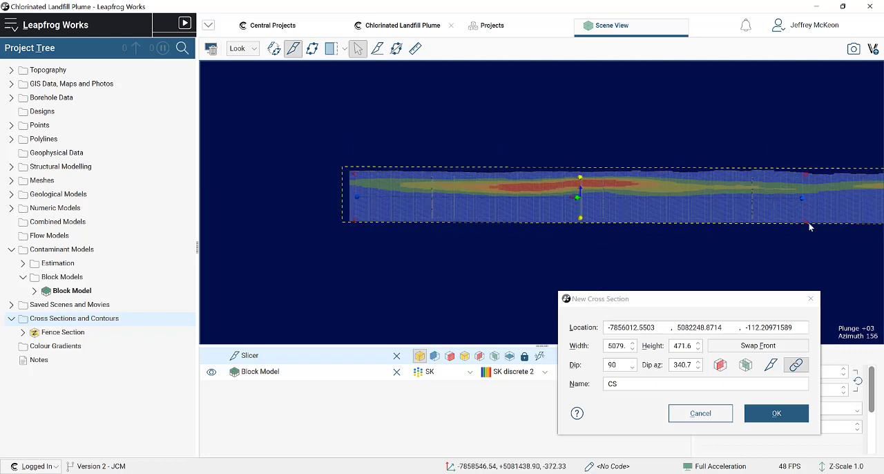
click(776, 413)
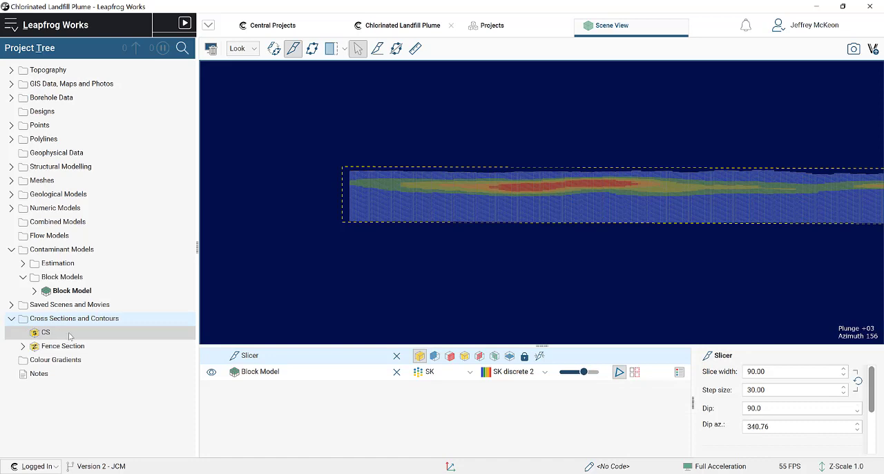
- Open the model evaluations of the CS cross section and add the Geology Model to the selected models
right_click(45, 334)
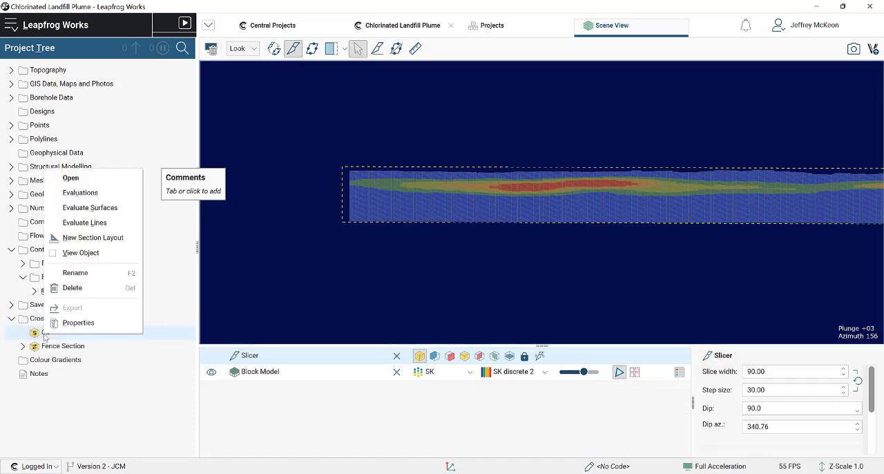
click(90, 198)
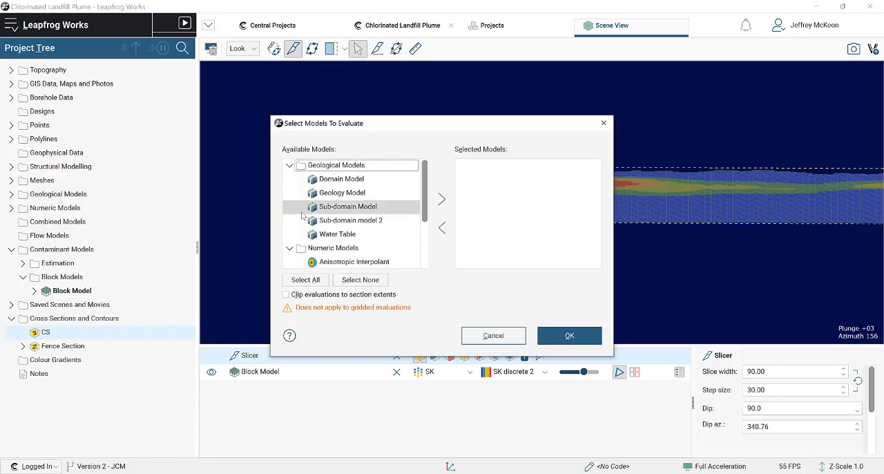
click(344, 193)
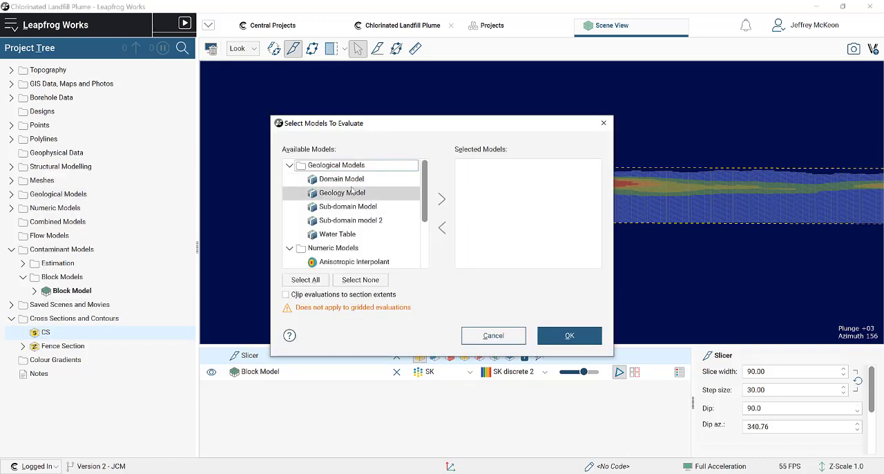
click(436, 199)
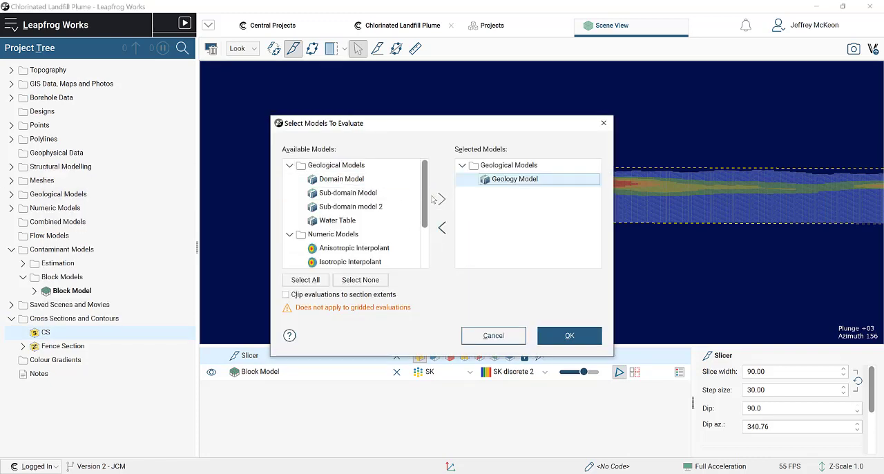
click(352, 221)
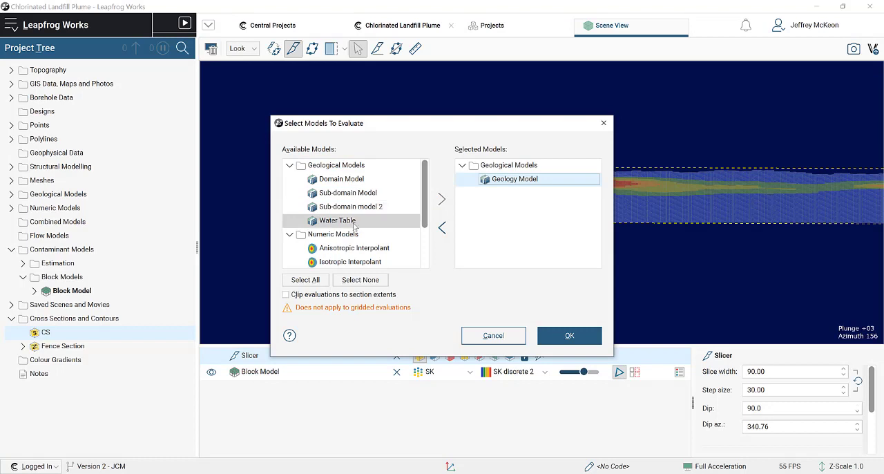
click(442, 199)
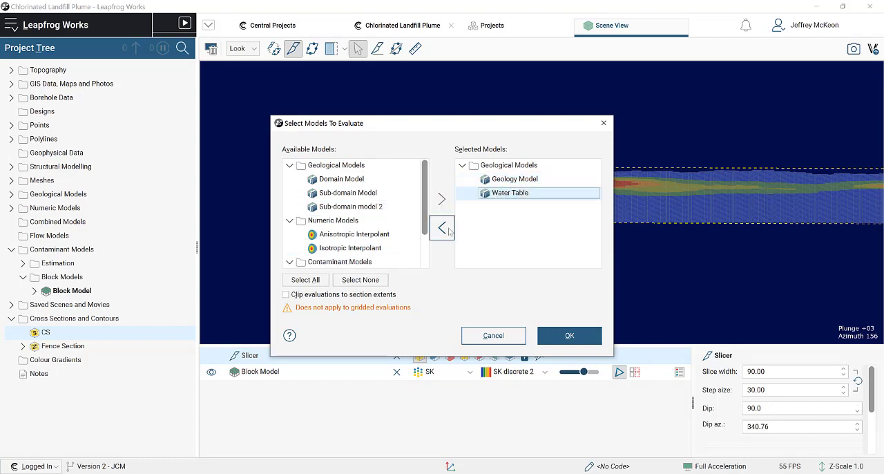
click(442, 227)
- Add the Block Model to the selected models and evaluate them on the cross section
scroll(317, 243, down, 2)
click(358, 248)
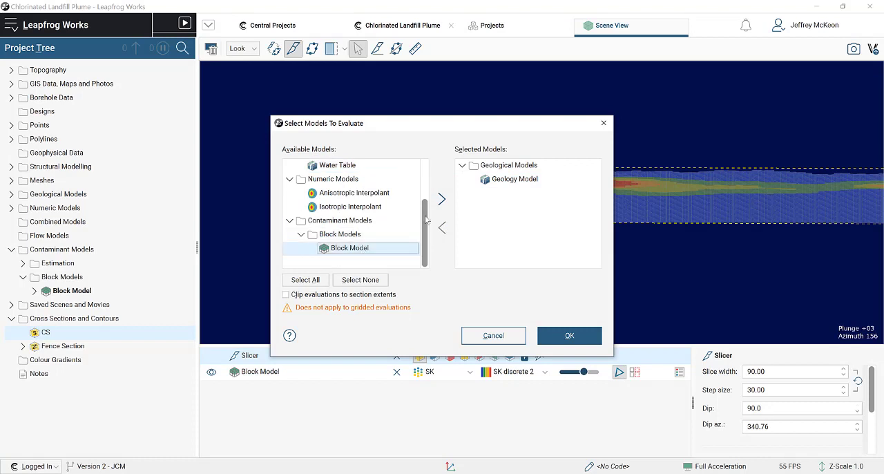
click(442, 200)
click(569, 336)
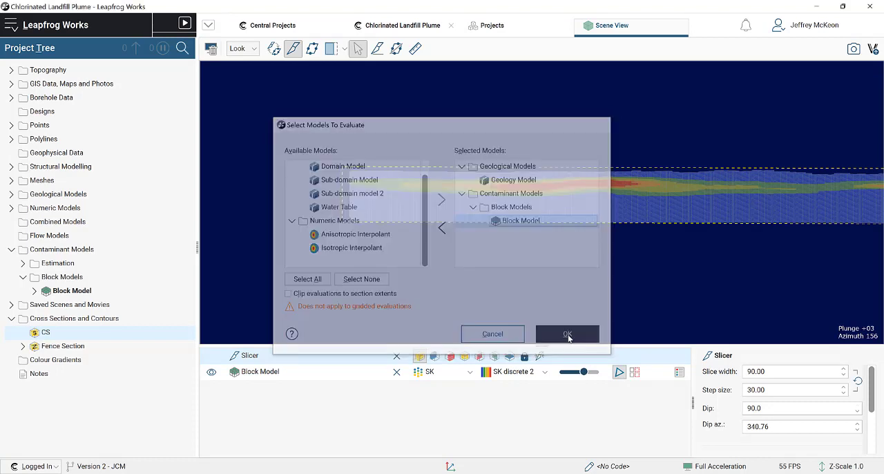
- Evaluate the Water Table_digitised surface on the CS cross section
right_click(77, 336)
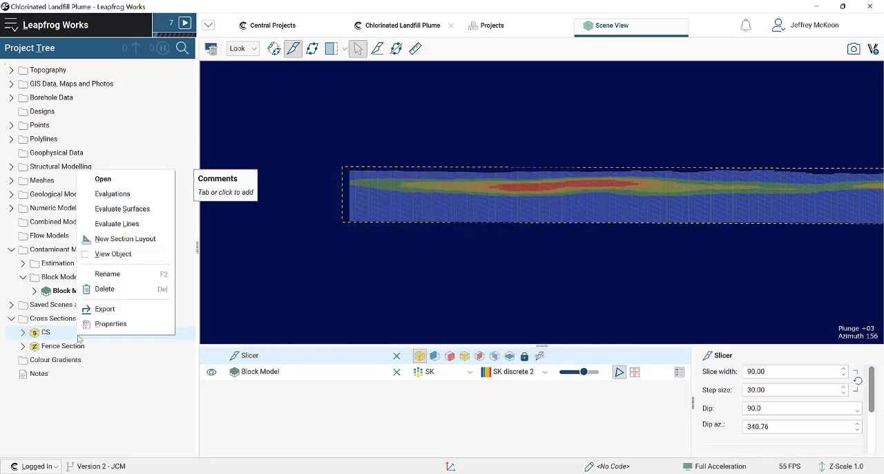
click(221, 248)
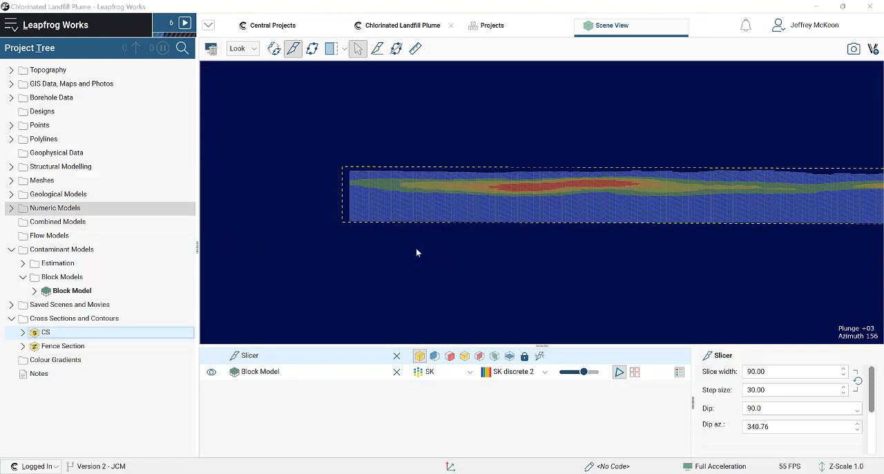
scroll(391, 213, down, 2)
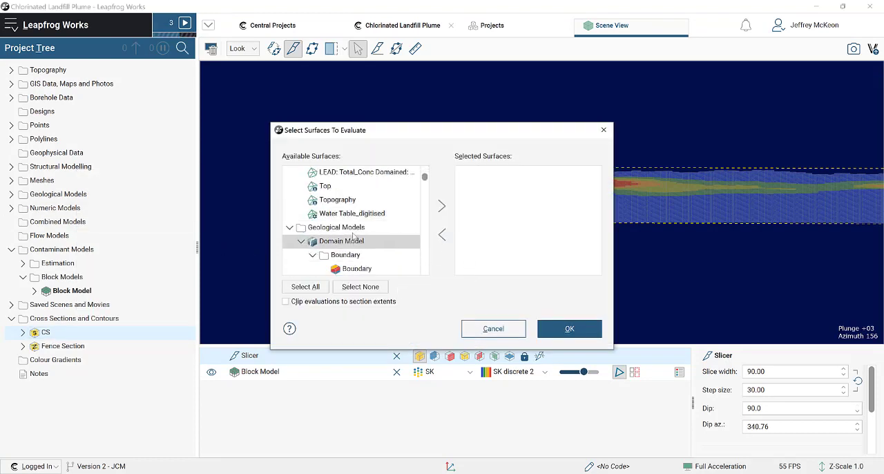
click(362, 216)
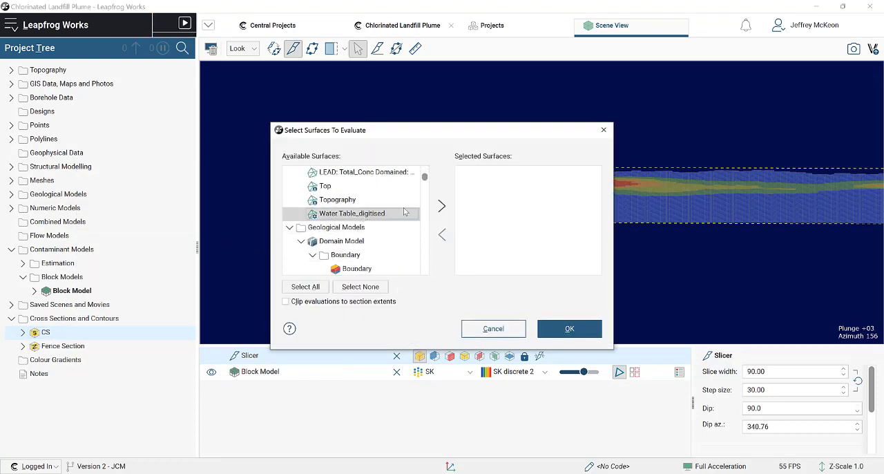
click(443, 206)
click(569, 328)
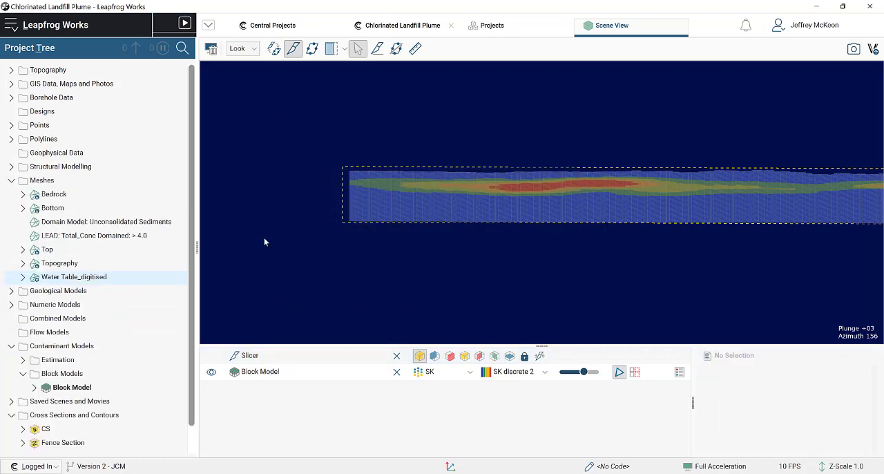
- Start a new section layout for the CS cross section with A4 page size and Landscape orientation
right_click(56, 432)
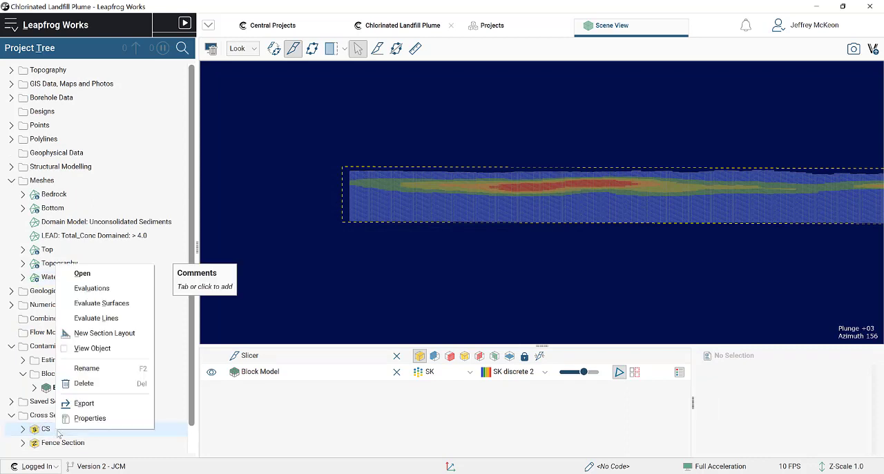
click(131, 335)
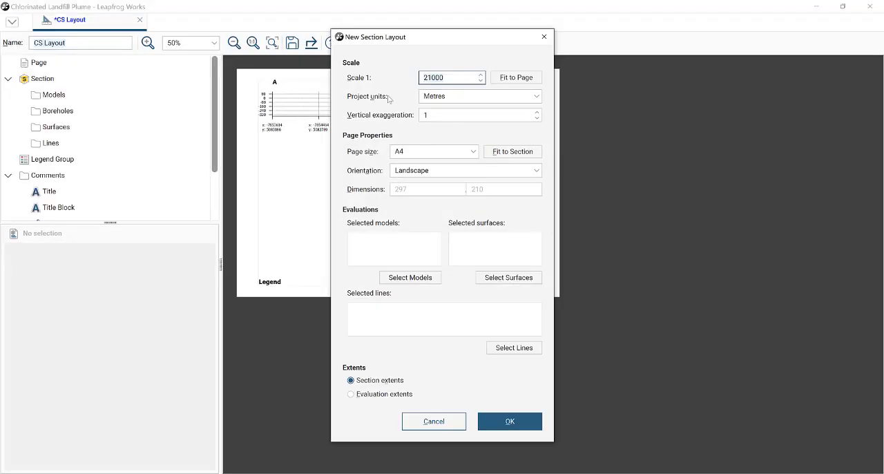
drag(416, 36, 654, 37)
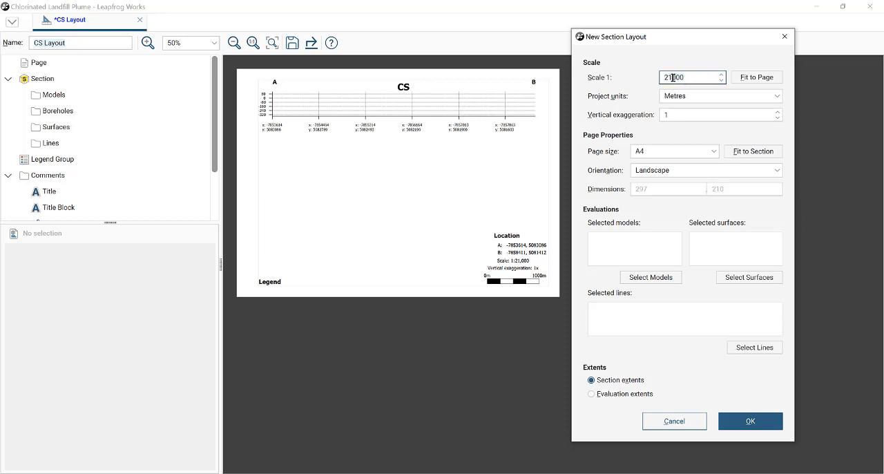
click(667, 152)
click(657, 156)
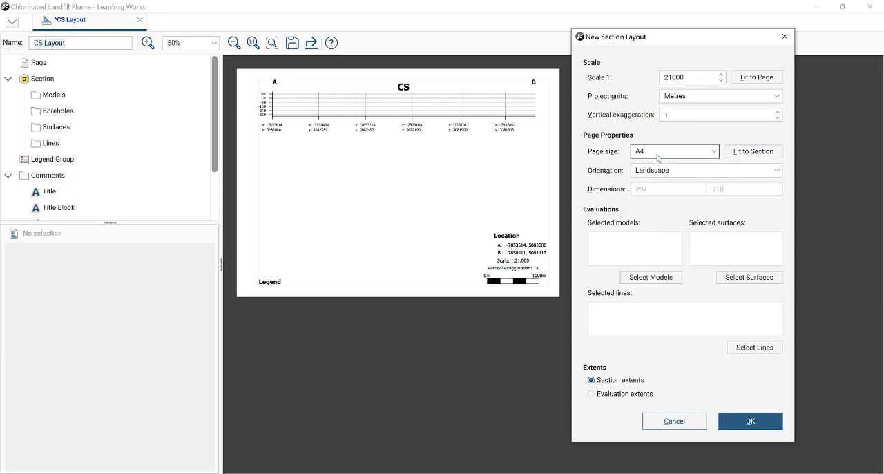
click(681, 170)
click(661, 185)
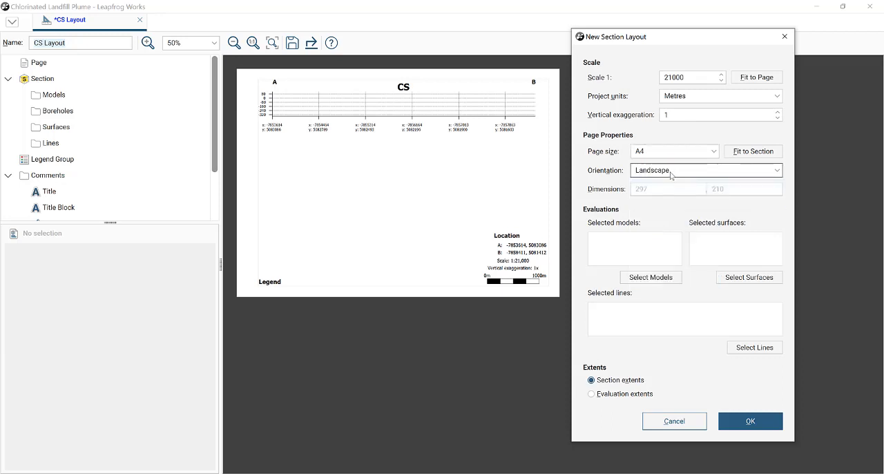
click(670, 172)
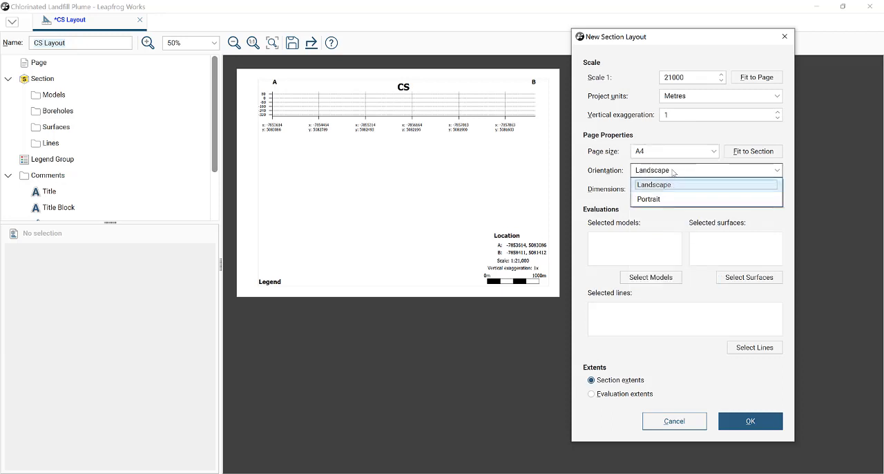
click(663, 167)
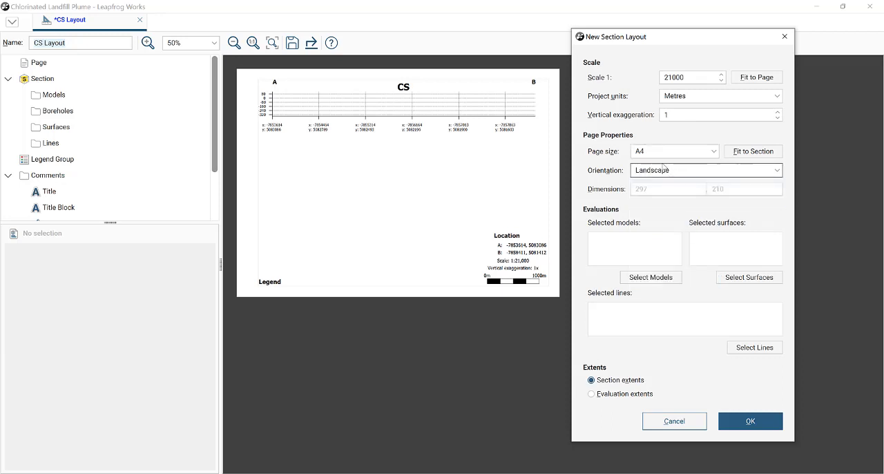
- Select the Geology Model and the Block Model as model evaluations for the new section layout
click(651, 277)
click(629, 215)
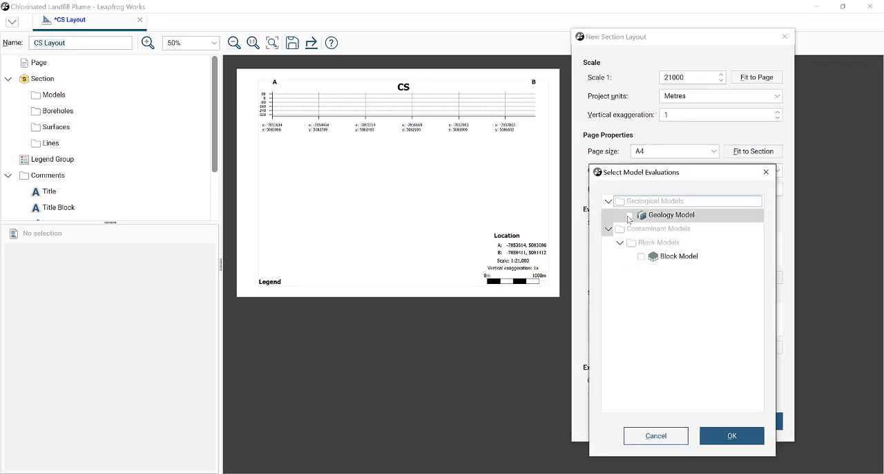
click(640, 257)
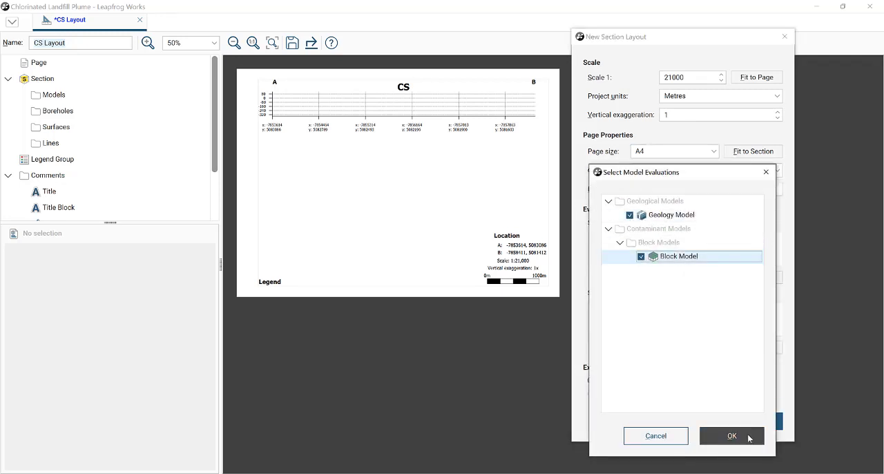
key(Return)
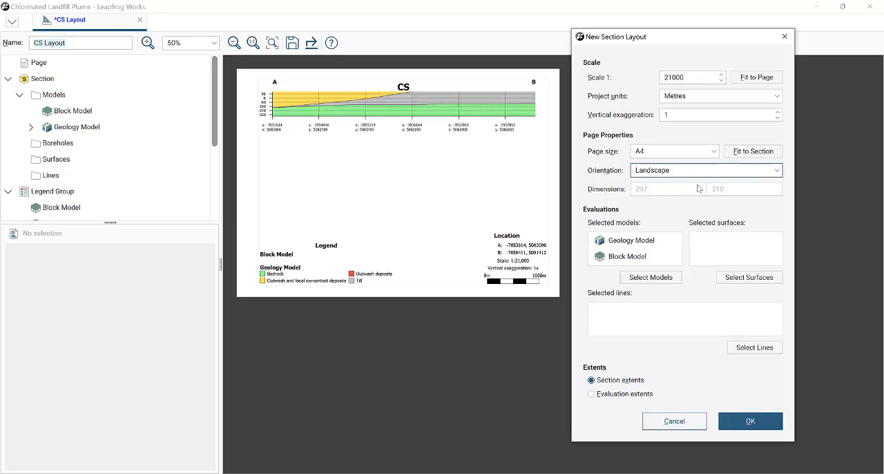
- Add the Water Table_digitised surface to the layout's evaluations and create the section layout
click(749, 277)
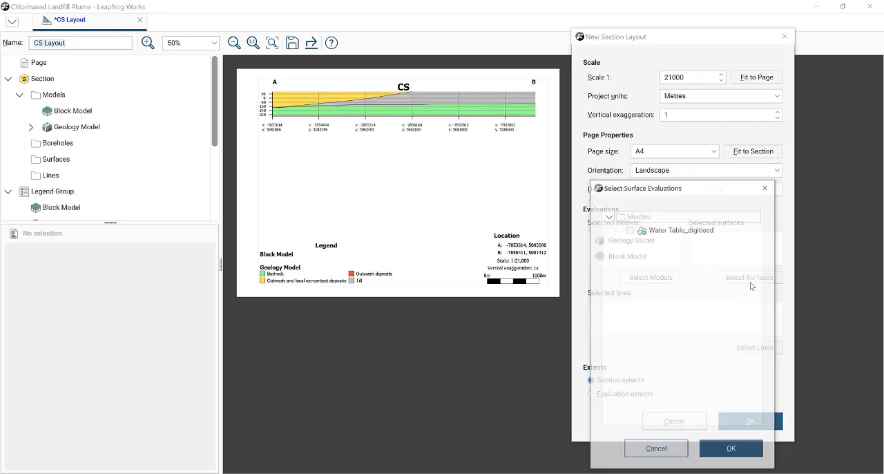
click(669, 232)
click(734, 452)
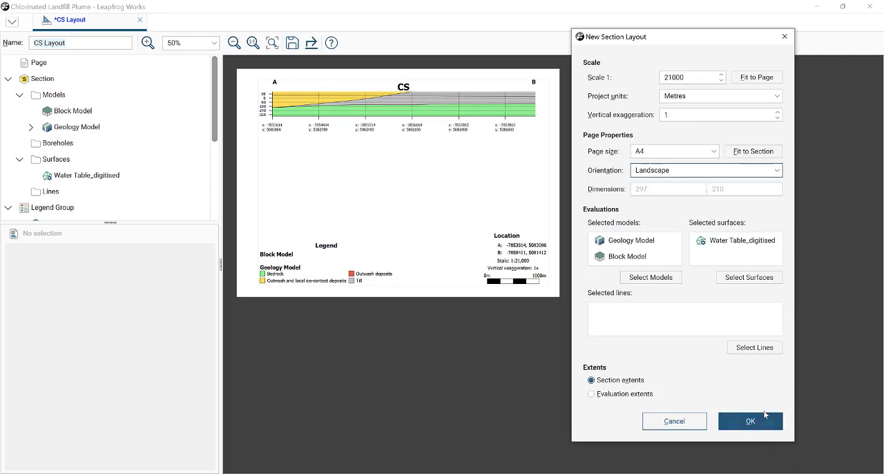
click(762, 421)
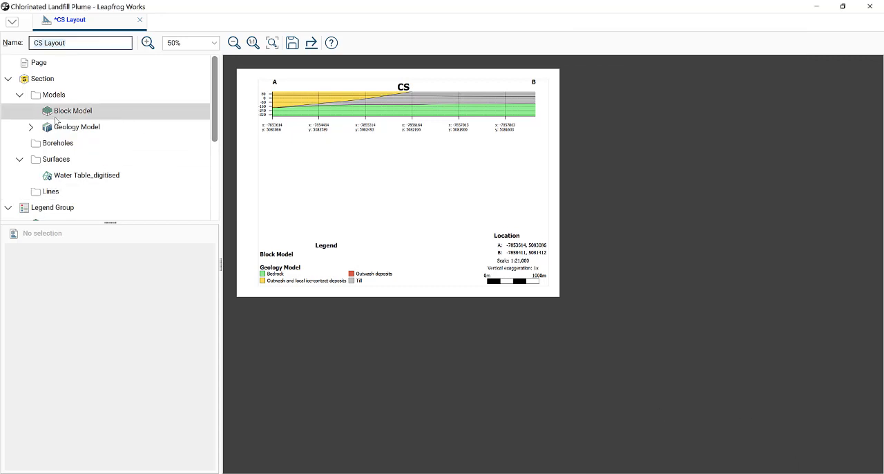
- Move the Geology Model to the back of the section and colour the Block Model by SK
right_click(75, 130)
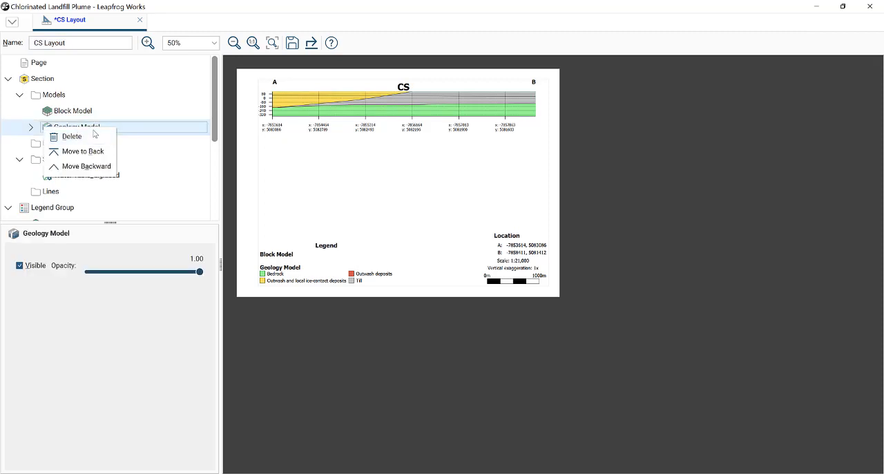
click(83, 151)
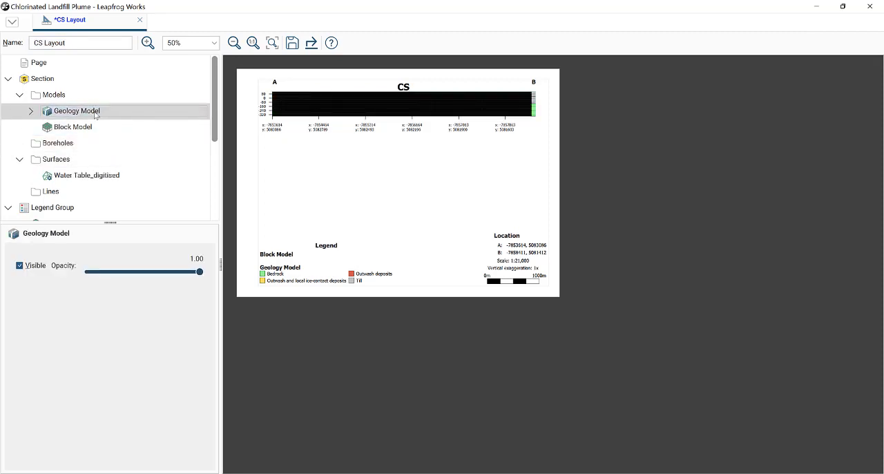
click(83, 127)
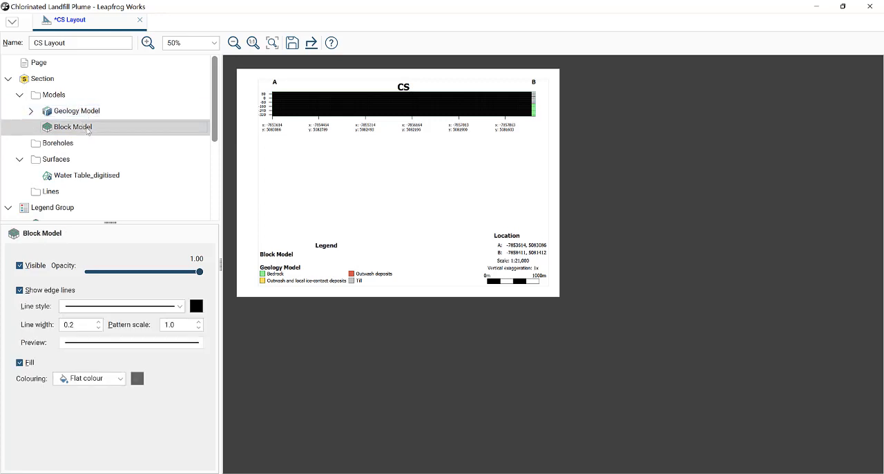
click(119, 381)
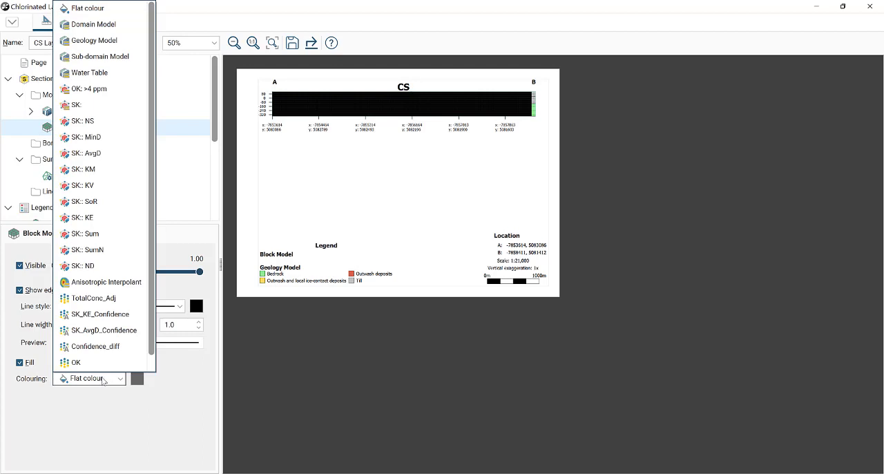
scroll(97, 362, down, 1)
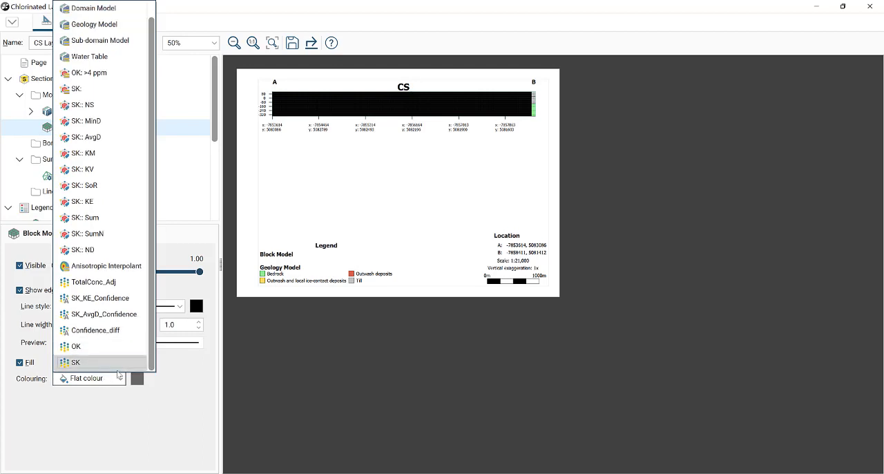
click(95, 368)
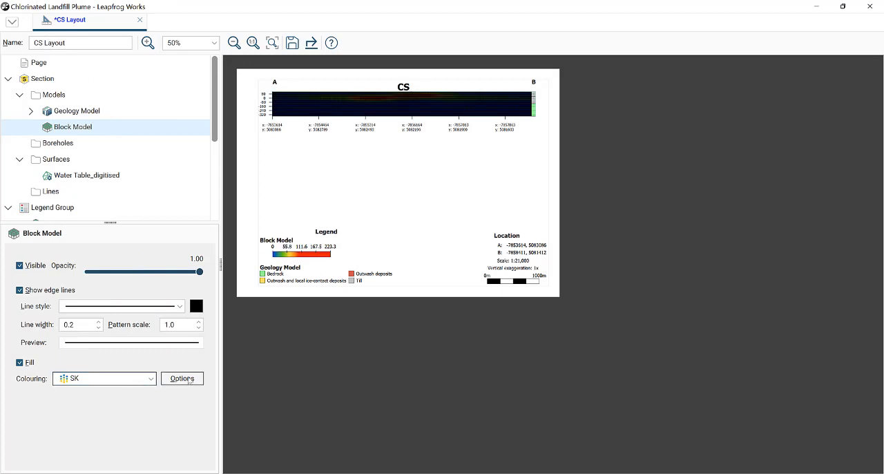
- Apply the SK discrete 2 colourmap to the Block Model's colouring legend
click(184, 378)
click(473, 220)
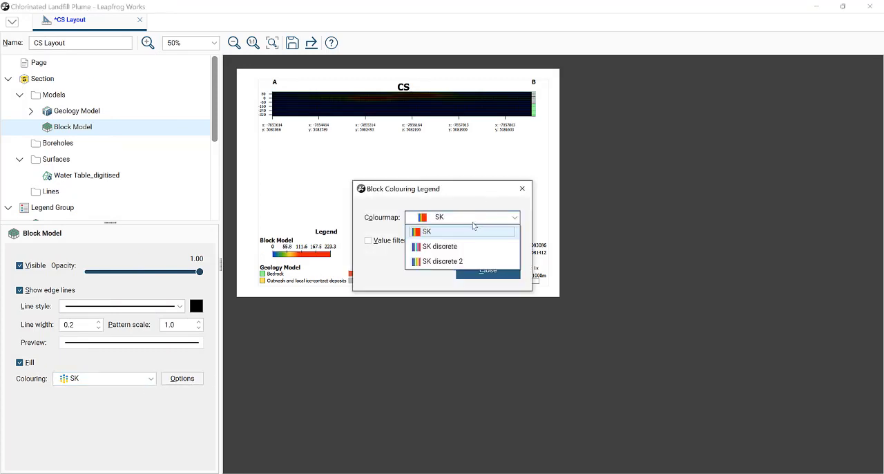
click(453, 261)
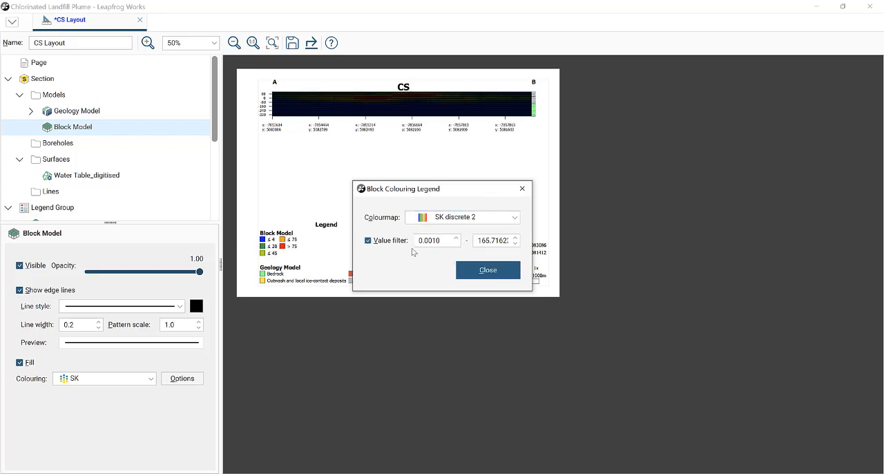
- Set the lower limit of the Block Model's value filter to 4 and hide its edge lines
click(441, 241)
key(ctrl+a)
text(4)
click(491, 241)
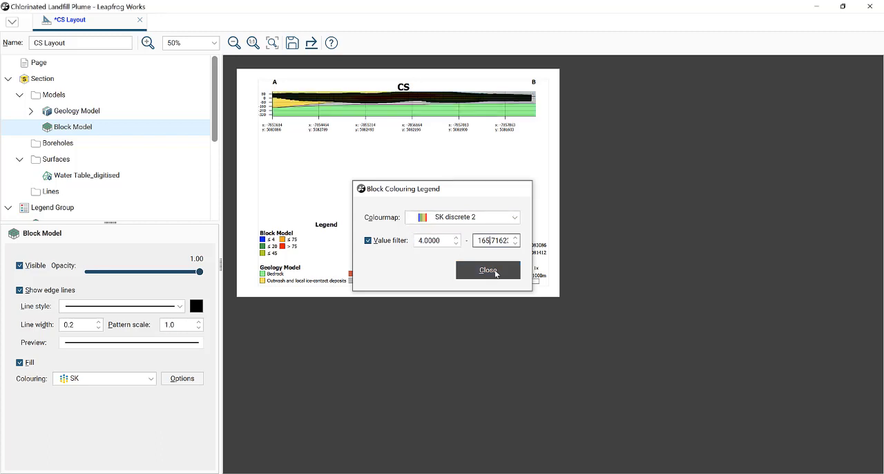
click(488, 270)
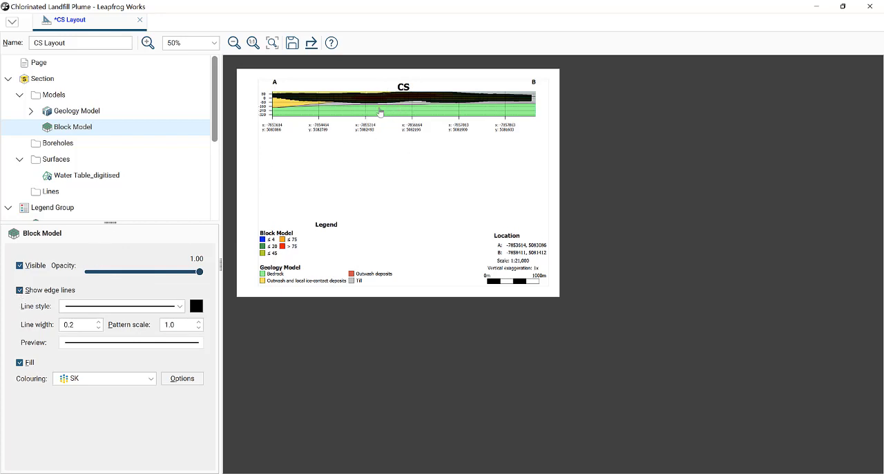
click(20, 290)
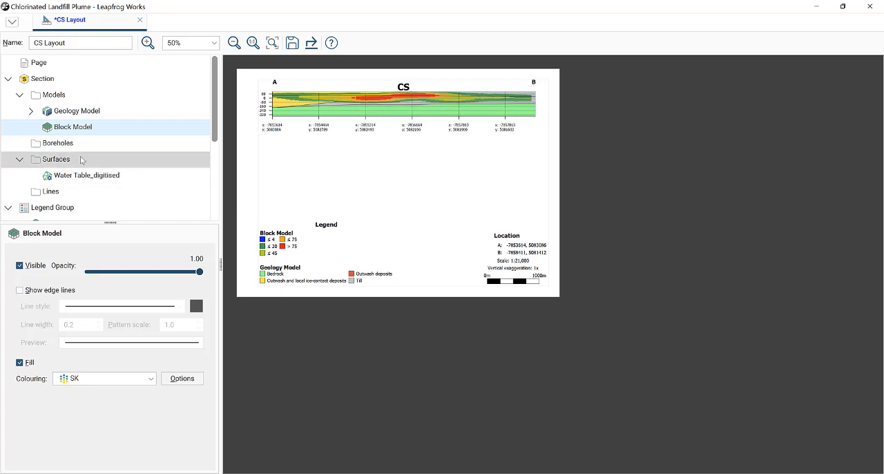
- Set the section's vertical exaggeration to 3
click(98, 81)
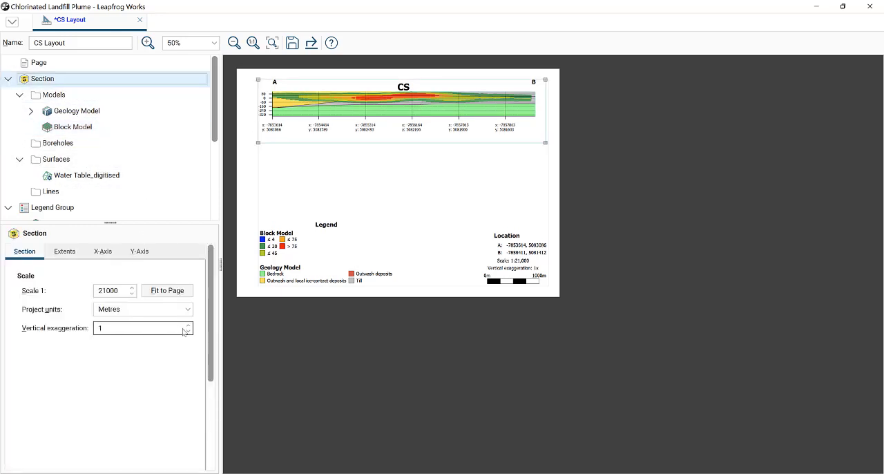
double_click(170, 327)
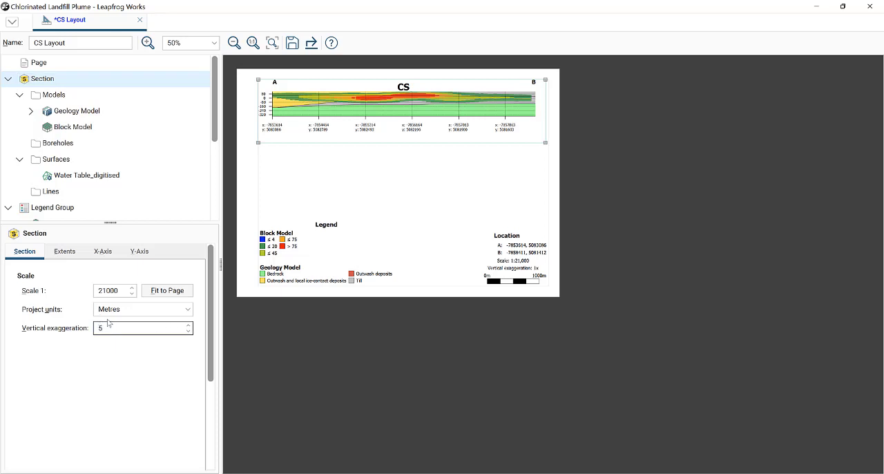
click(110, 310)
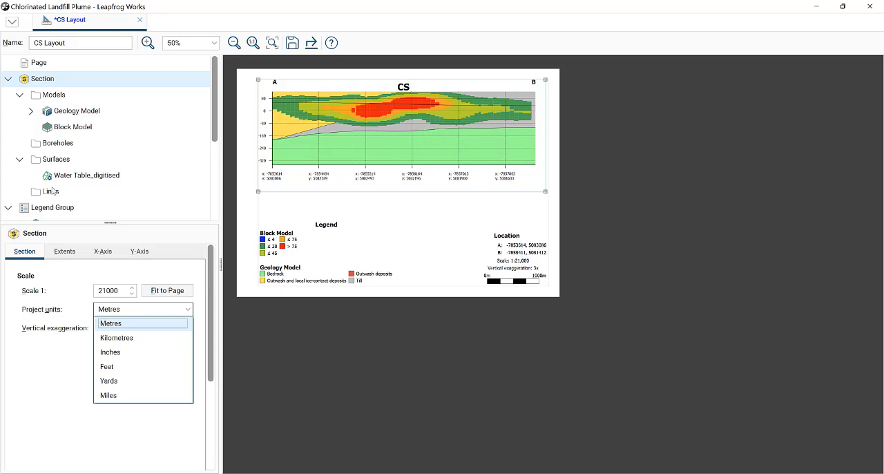
- Show the Water Table_digitised surface in the section and legend with a dashed line style
click(88, 176)
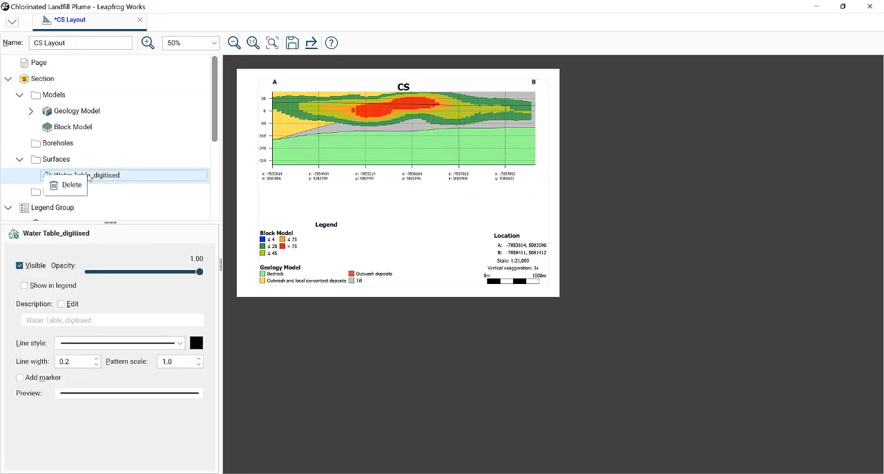
right_click(100, 179)
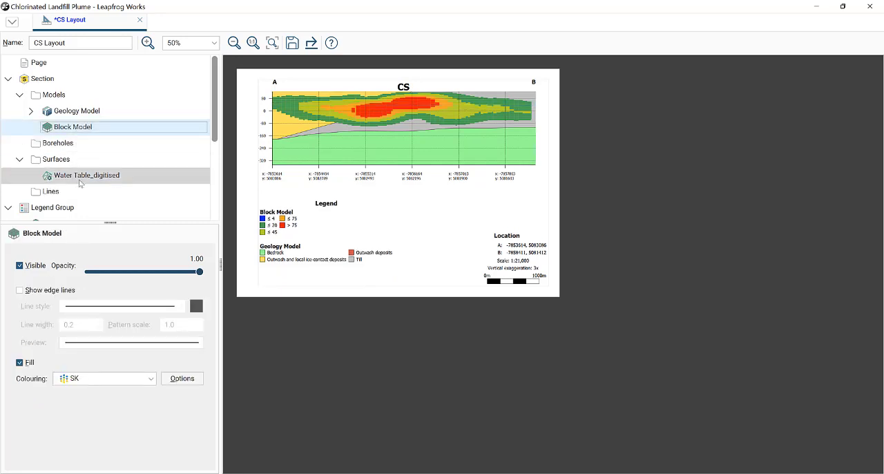
click(80, 181)
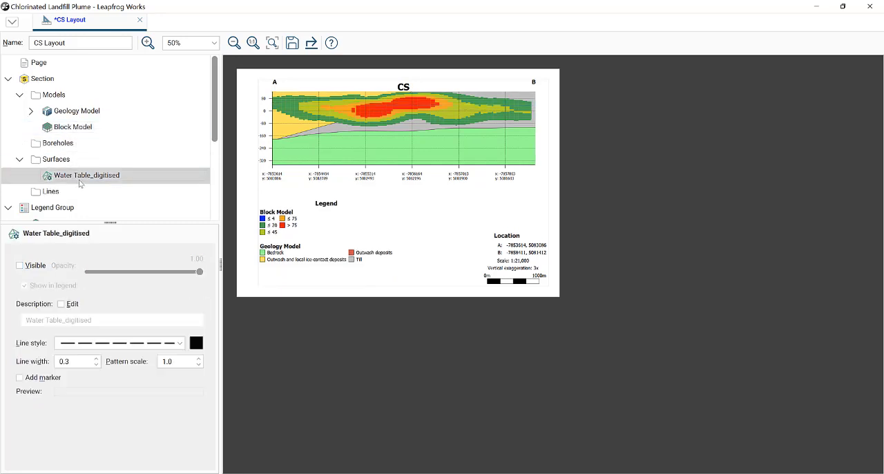
click(19, 266)
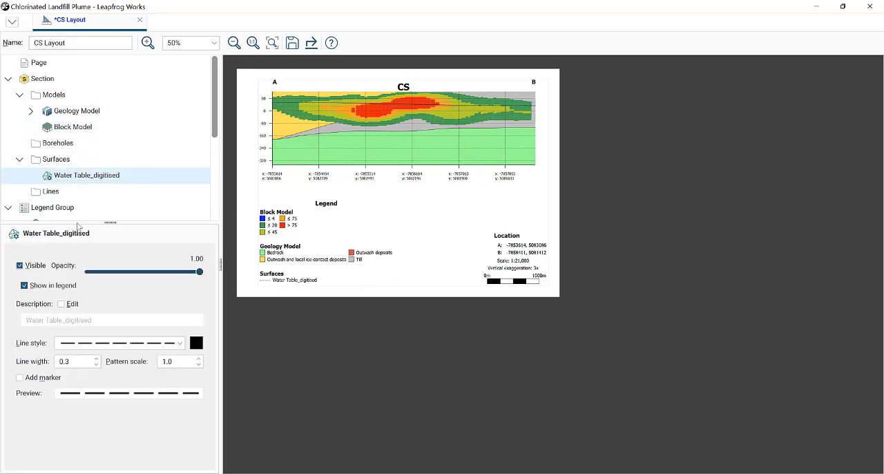
click(115, 345)
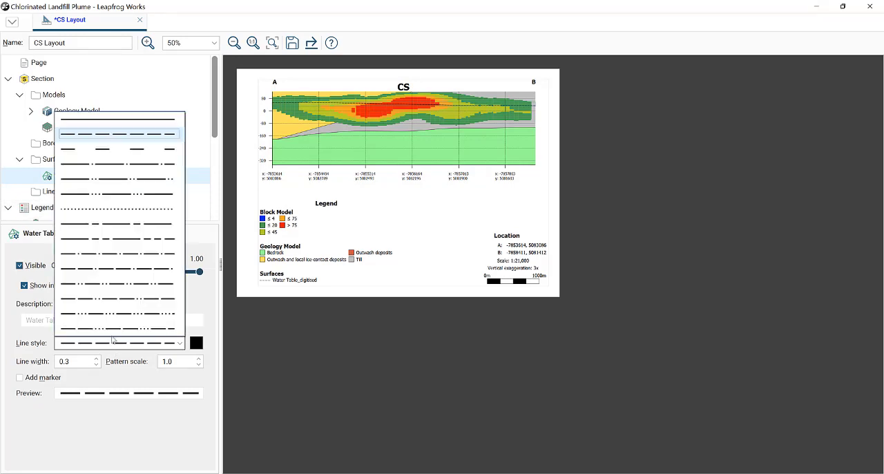
click(138, 143)
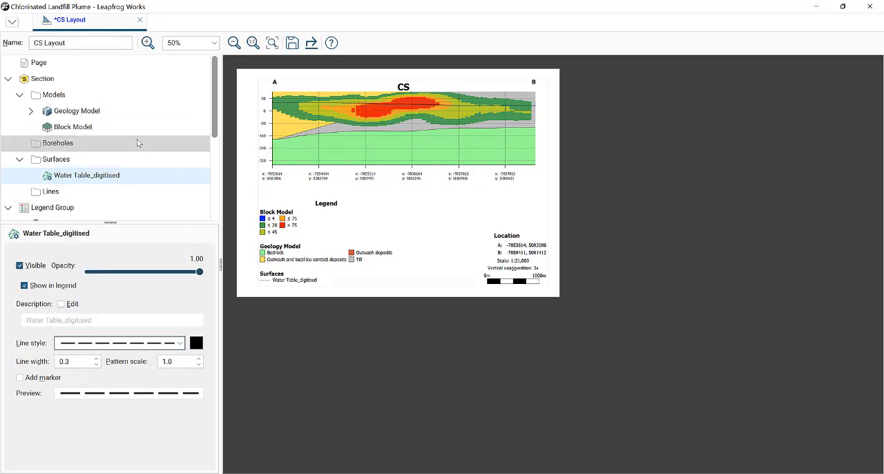
- Set the Water Table_digitised line width to 0.4 and toggle its legend entry off and back on
click(97, 359)
click(97, 358)
click(97, 359)
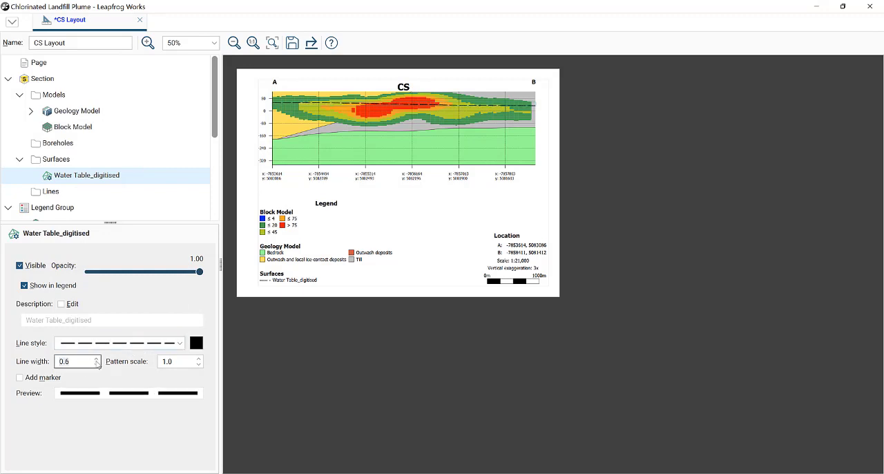
click(97, 364)
click(96, 364)
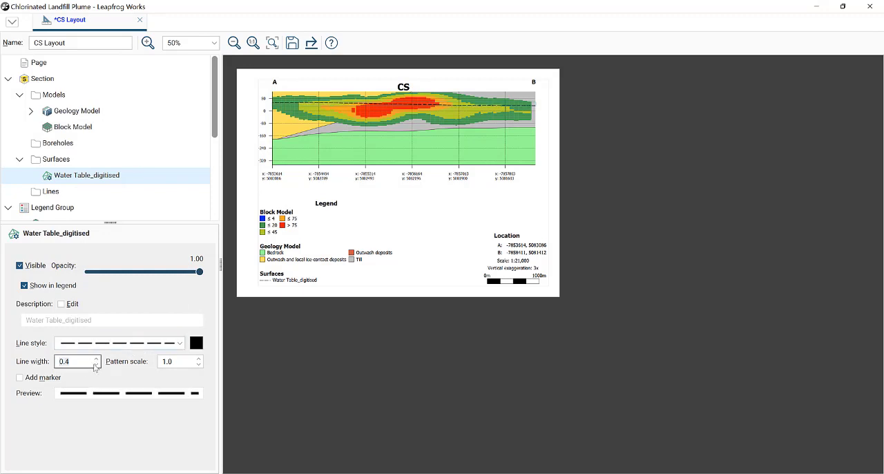
click(24, 285)
click(25, 285)
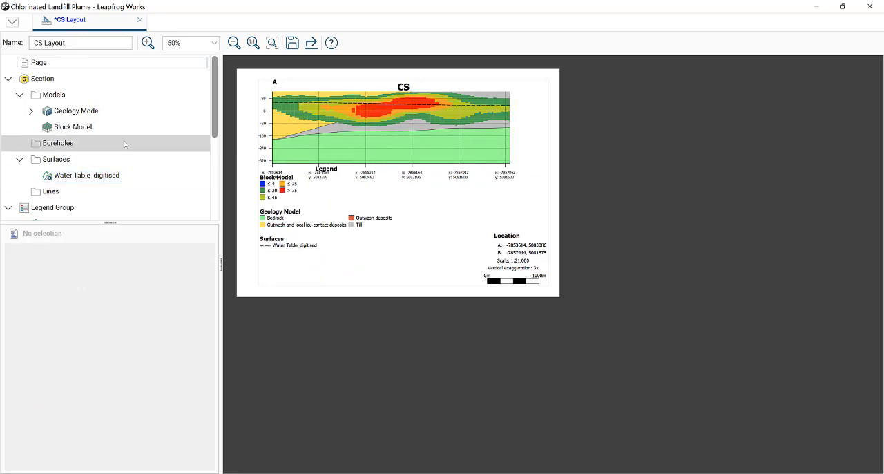
- Start adding boreholes to the section using the Contaminant_Intervals table
scroll(125, 147, down, 2)
scroll(107, 130, down, 2)
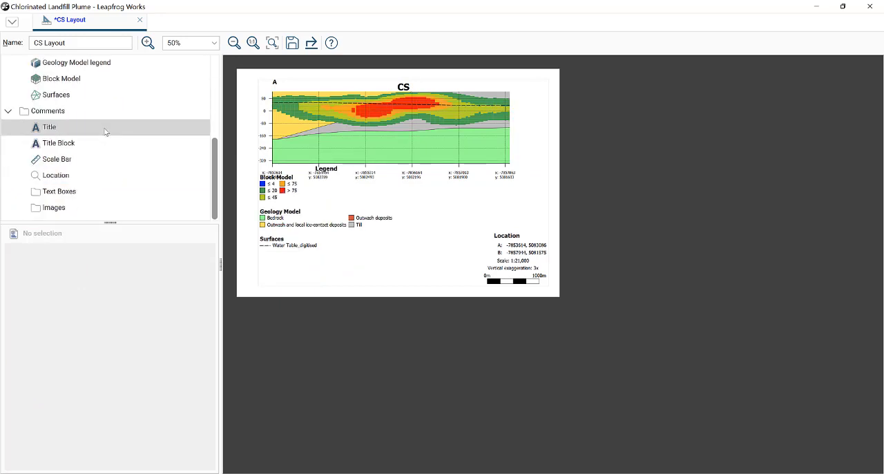
scroll(108, 131, up, 3)
scroll(107, 133, up, 1)
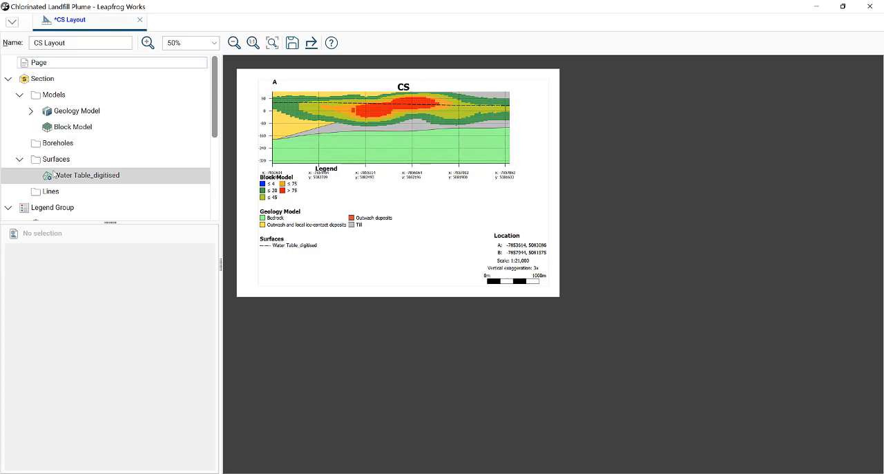
right_click(79, 147)
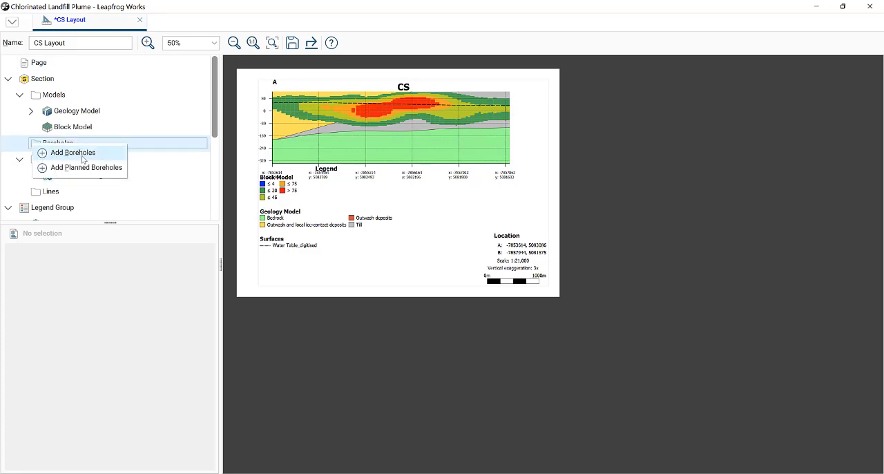
click(73, 152)
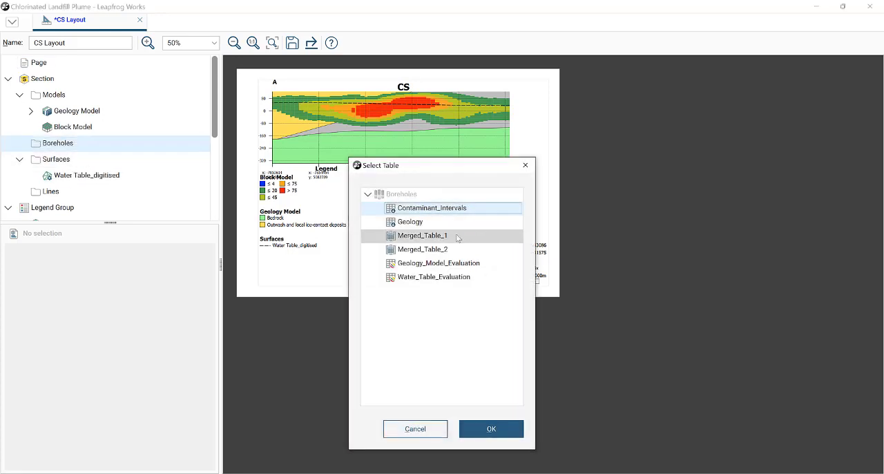
click(429, 213)
click(493, 428)
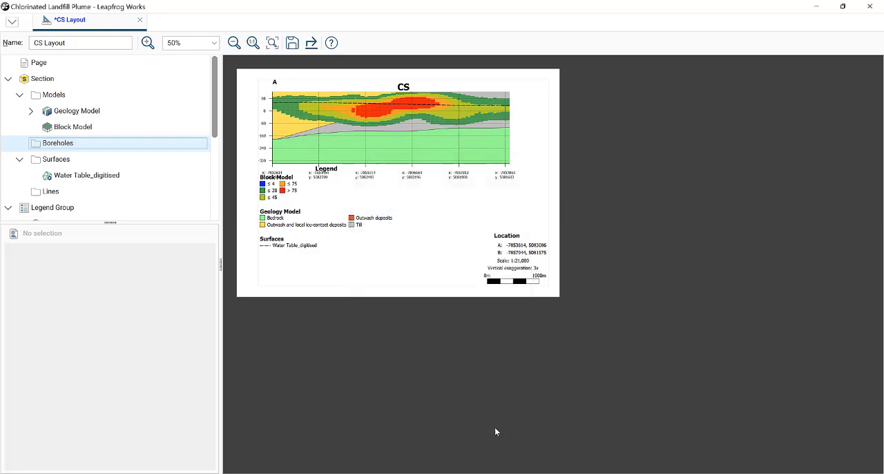
- Filter the Contaminant_Intervals boreholes to within 200 of the section plane and add all the holes listed to the section
click(373, 167)
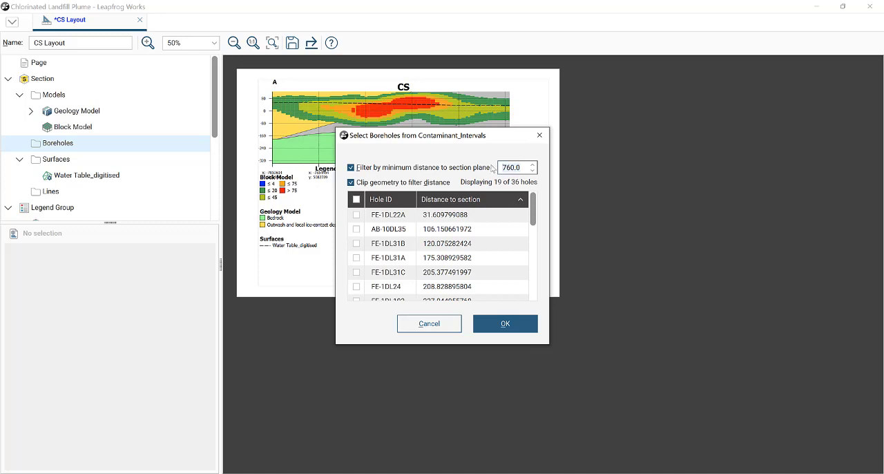
key(ctrl+a)
text(2)
click(492, 167)
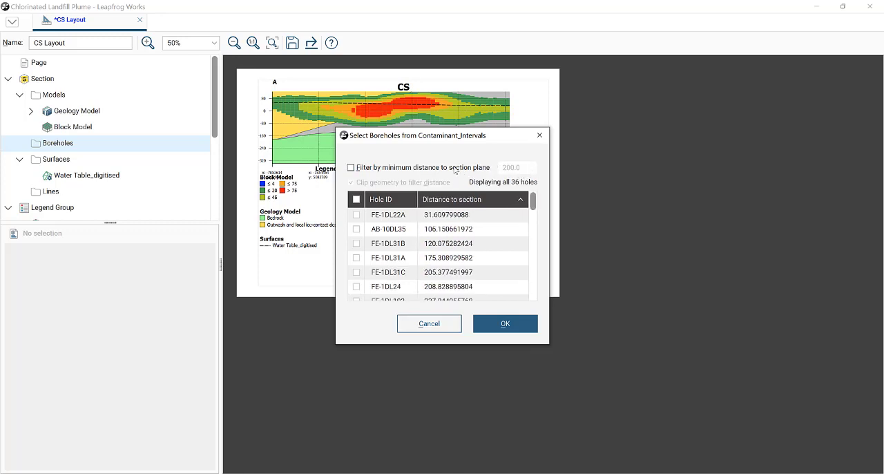
click(456, 169)
click(356, 199)
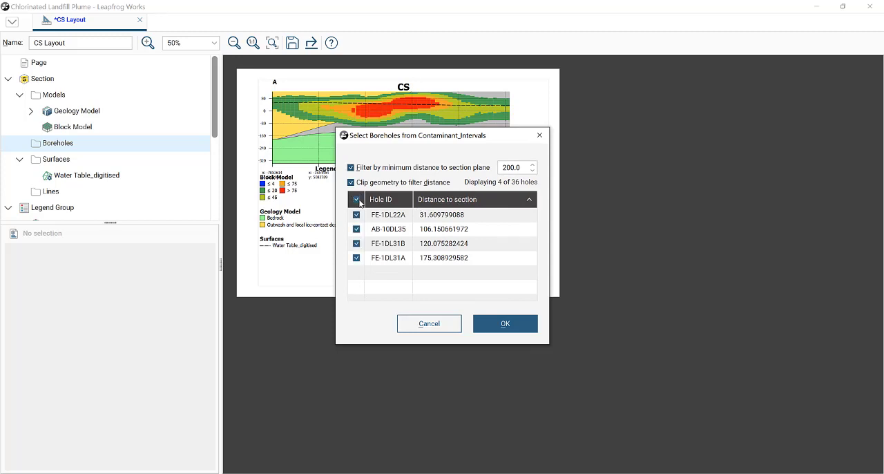
click(505, 323)
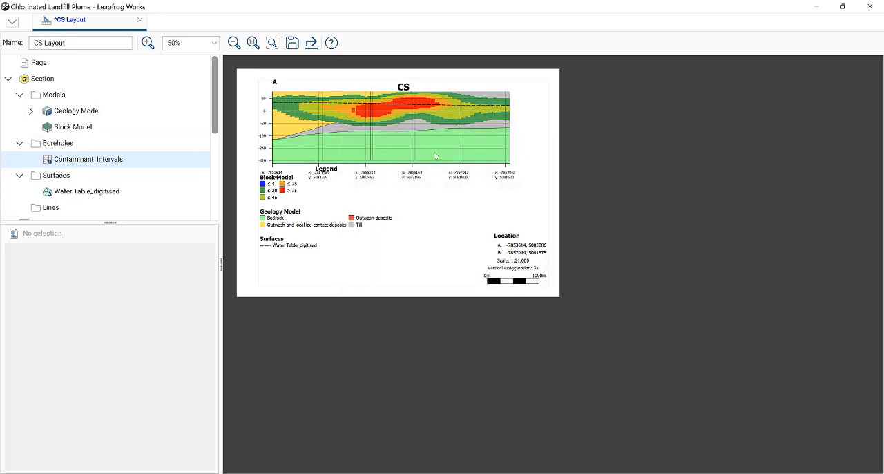
- Turn on the Centre colouring of the Contaminant_Intervals boreholes, using Total_Conc
click(253, 42)
scroll(608, 268, down, 1)
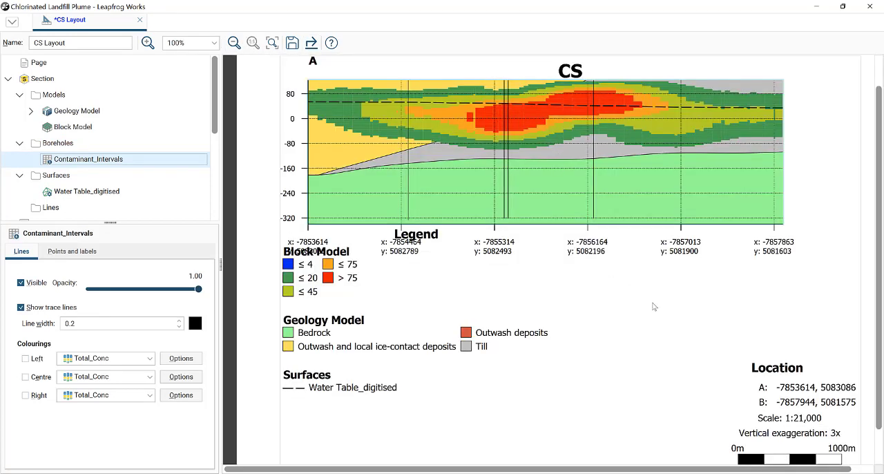
scroll(602, 176, up, 1)
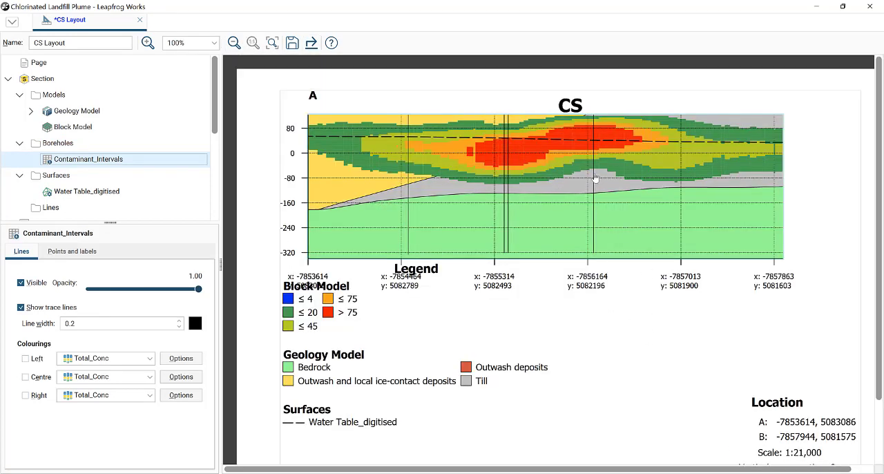
click(25, 377)
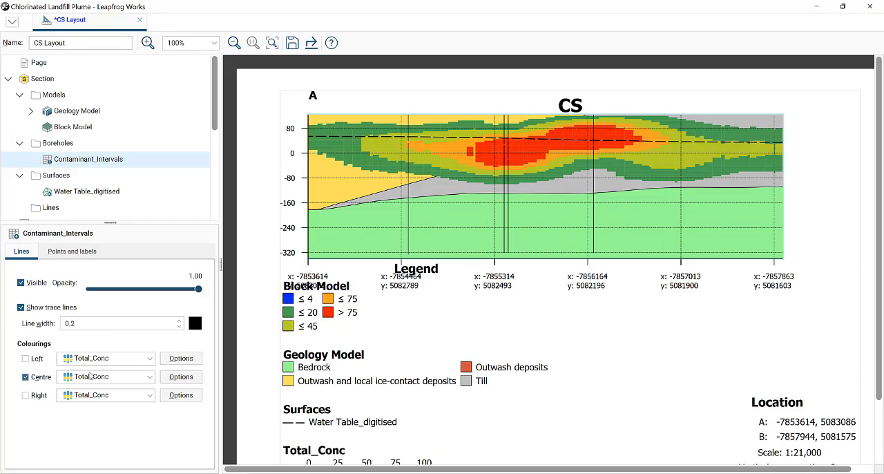
click(96, 378)
click(96, 378)
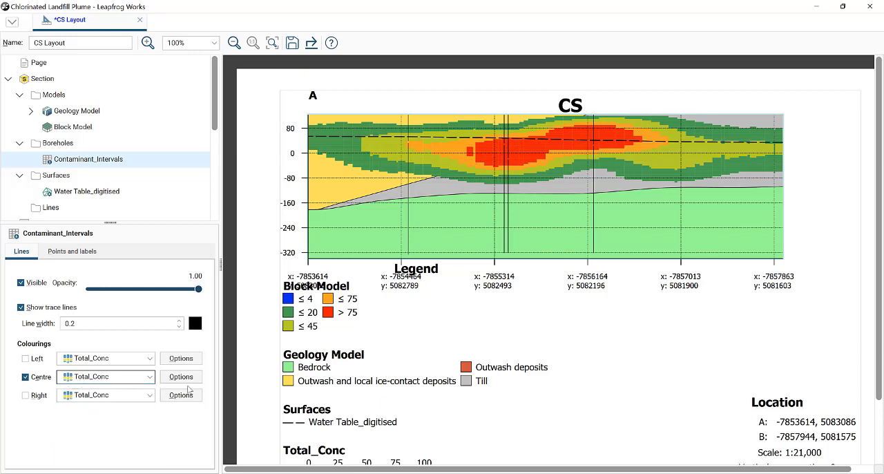
- Set the line width of the borehole trace lines to 0.5
click(181, 321)
click(181, 321)
click(181, 320)
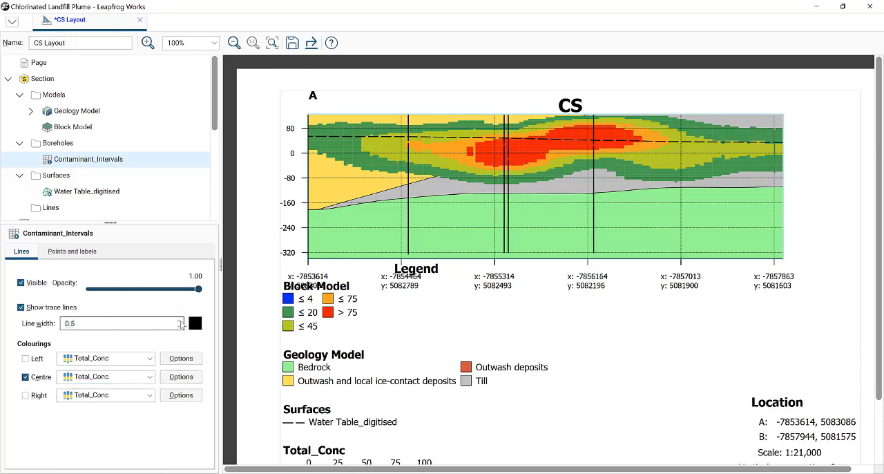
click(181, 321)
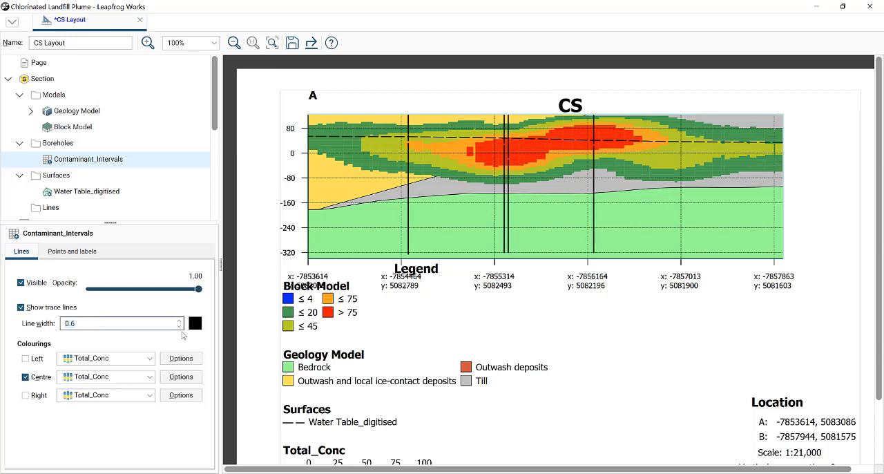
click(179, 328)
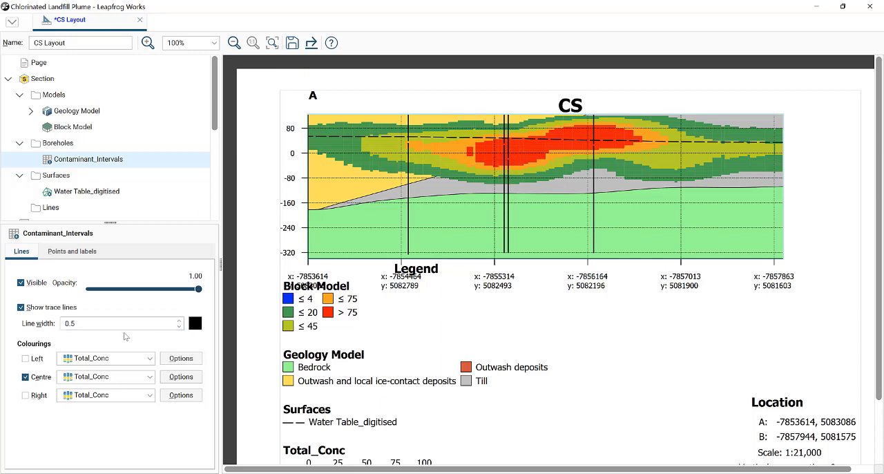
- Switch the colourmap of the boreholes' Centre colouring to Total_Conc discrete
click(181, 376)
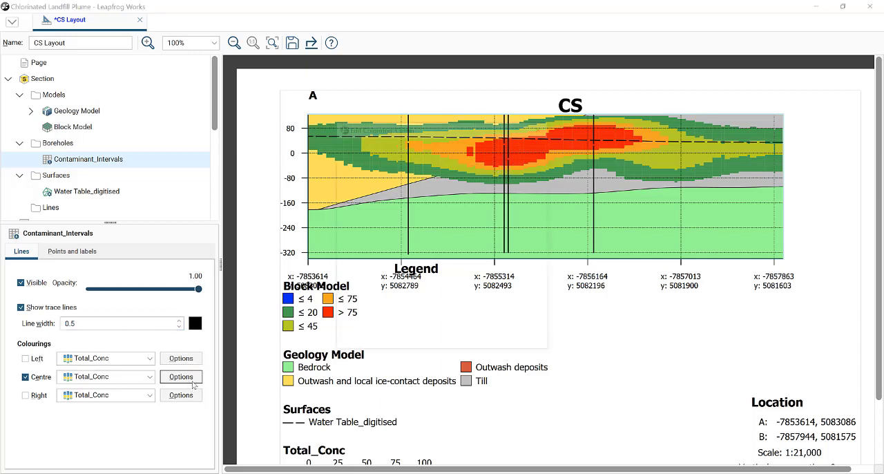
click(489, 185)
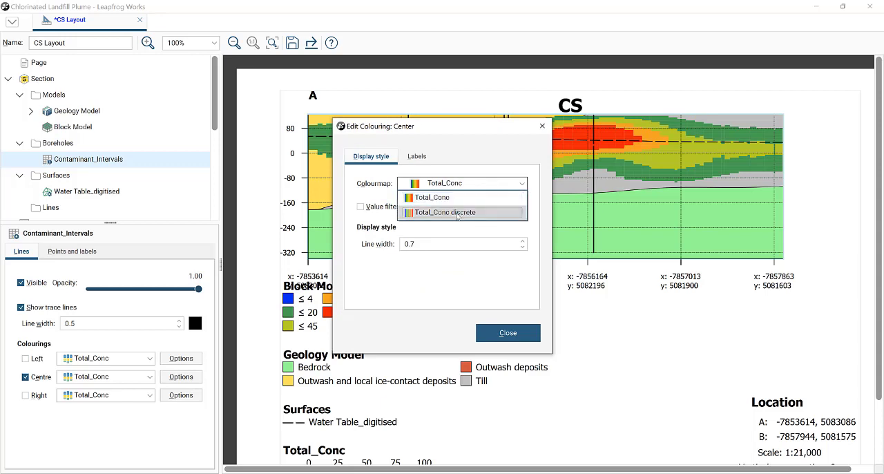
click(457, 213)
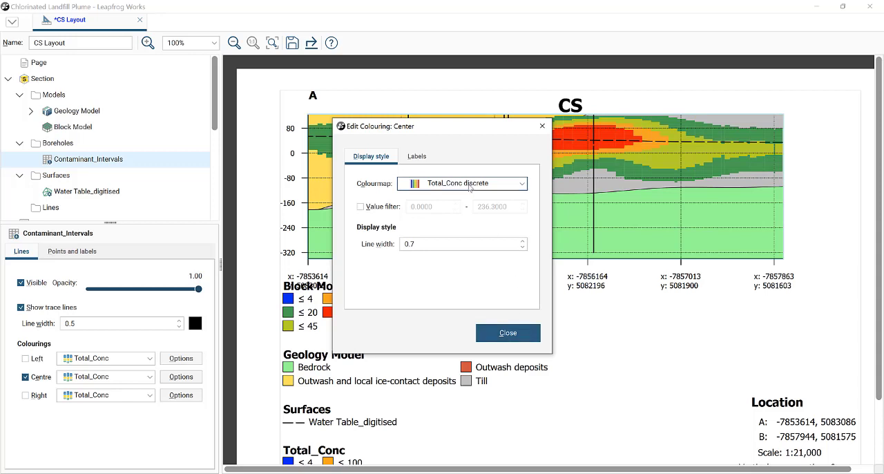
click(505, 333)
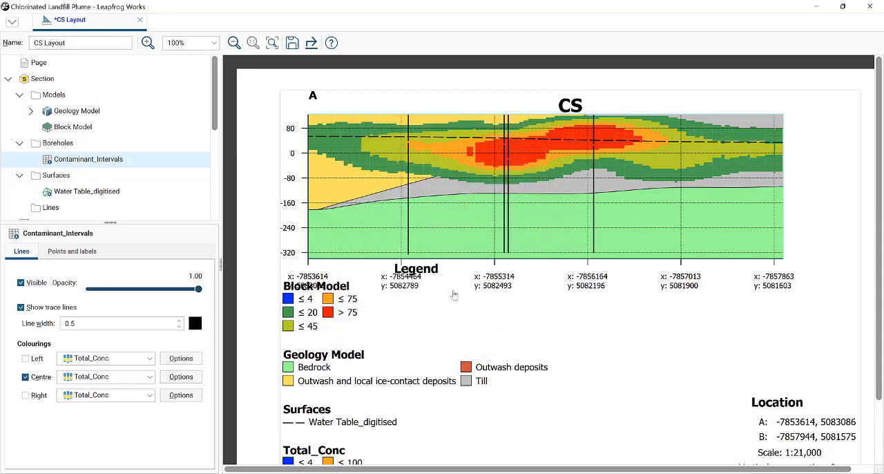
- Show labels for the boreholes' Centre colouring, and review its display style and the borehole points and labels settings
click(179, 379)
click(416, 156)
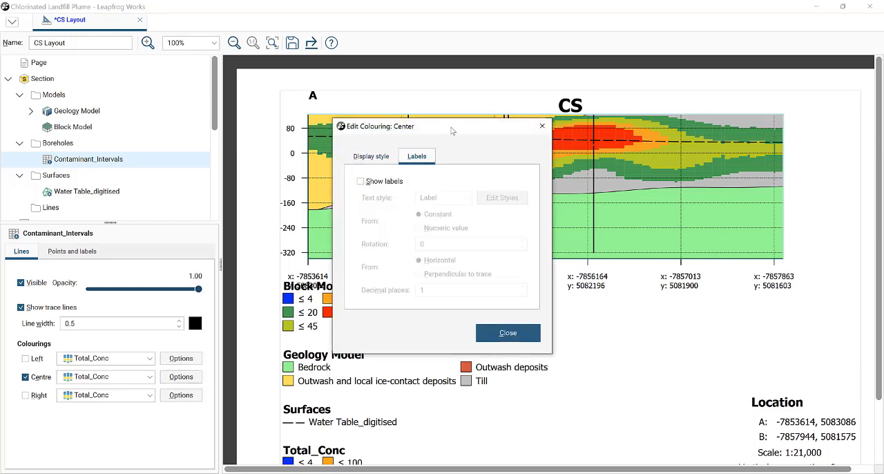
drag(452, 132, 175, 112)
click(225, 173)
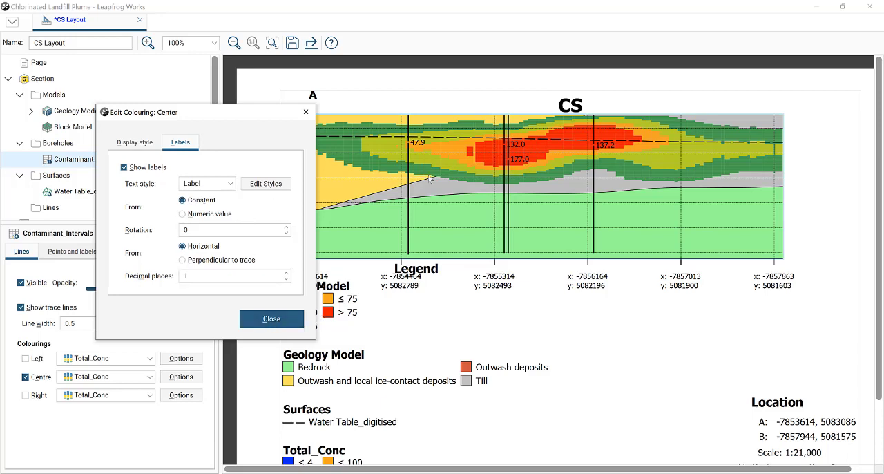
click(134, 142)
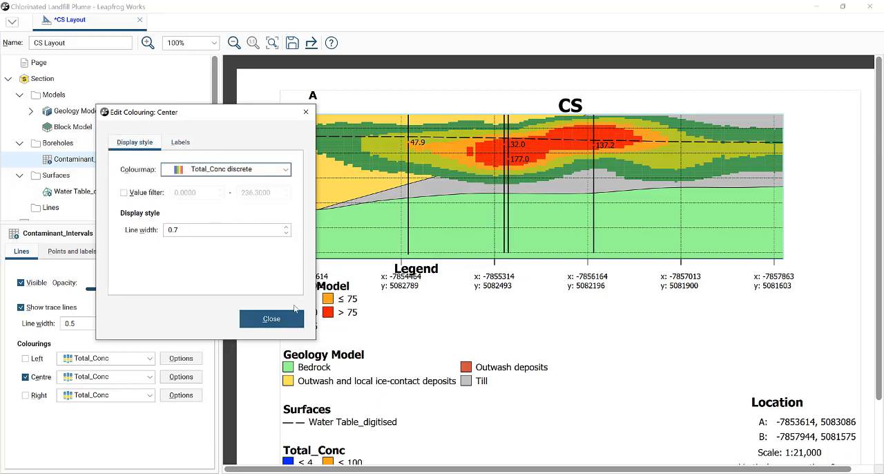
click(271, 319)
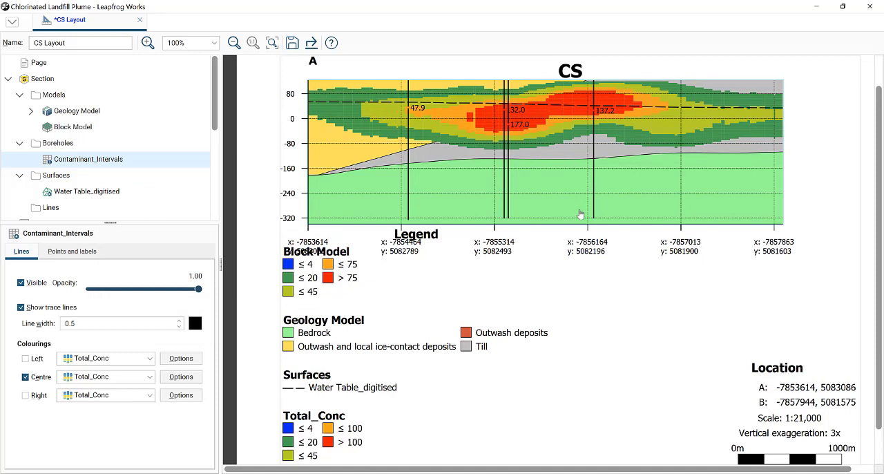
click(74, 252)
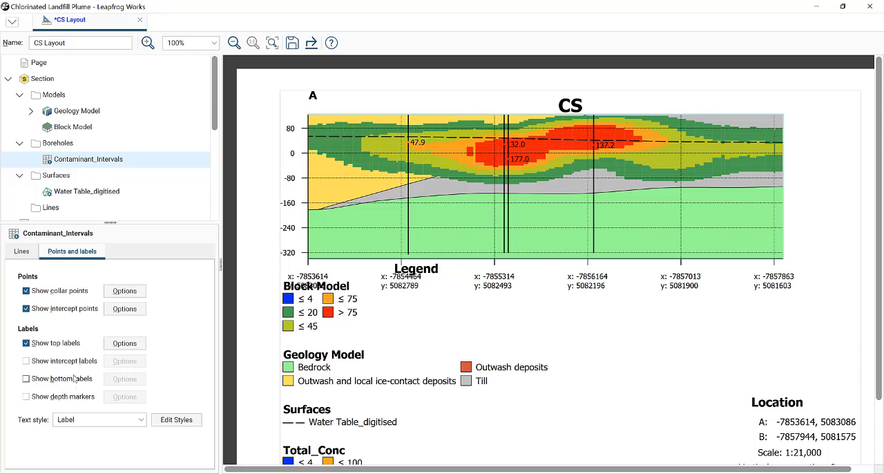
click(26, 252)
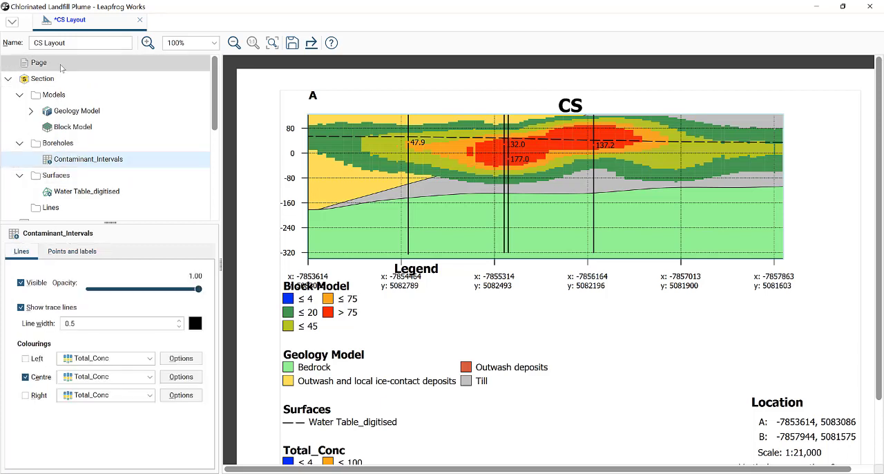
- Rename the section layout as "> 4 ppm Total Concentration"
drag(71, 42, 2, 42)
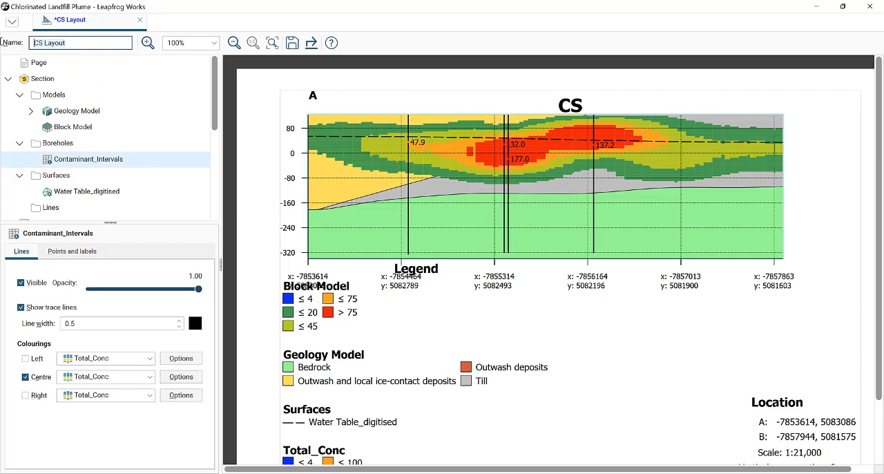
text(> 4 ppm Total Concentration)
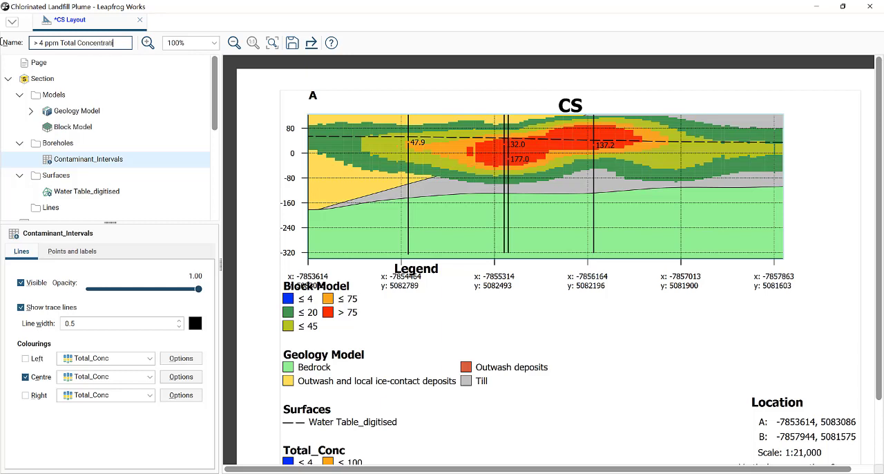
click(213, 43)
click(213, 43)
click(157, 62)
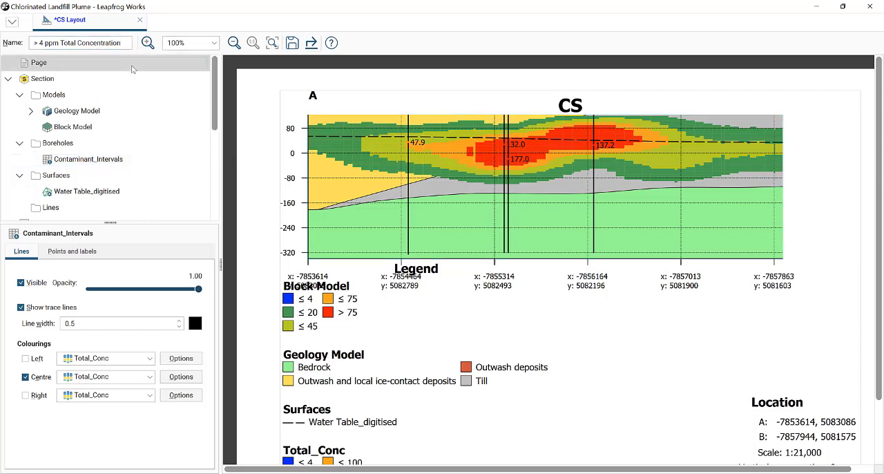
- Replace the title text on the page with "> 4 ppm Total Concentration" and centre it above the section
click(579, 105)
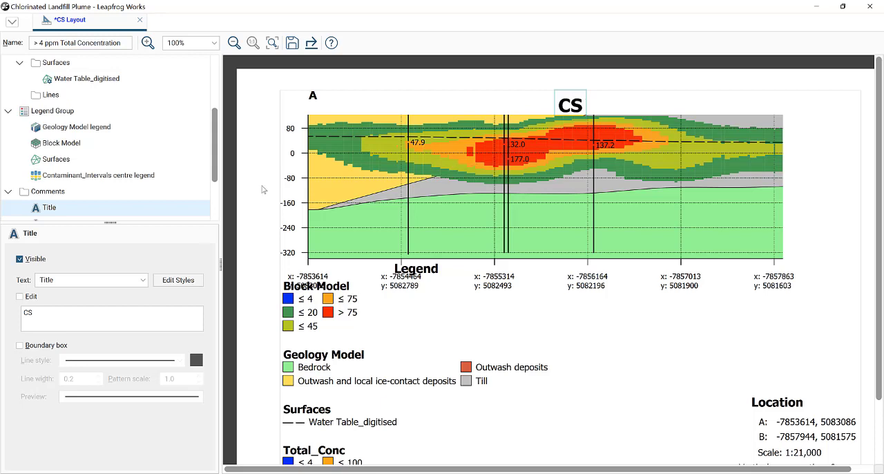
click(90, 43)
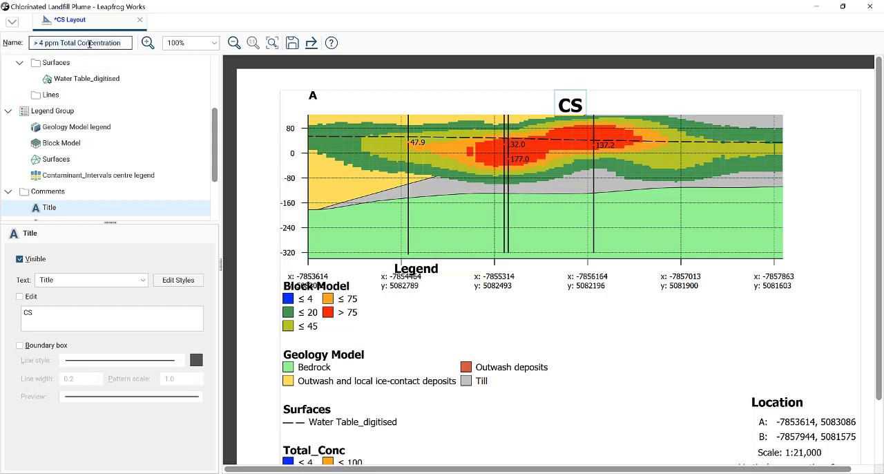
click(40, 316)
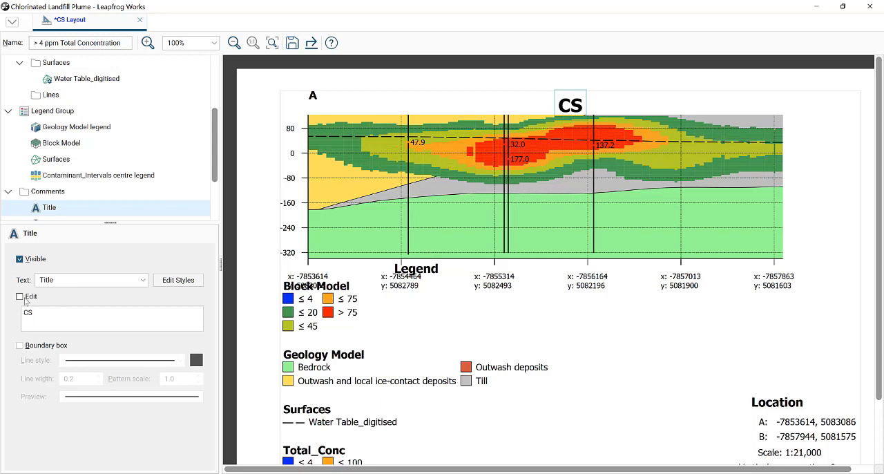
click(19, 297)
key(ctrl+a)
text(> 4 ppm Total Concentration)
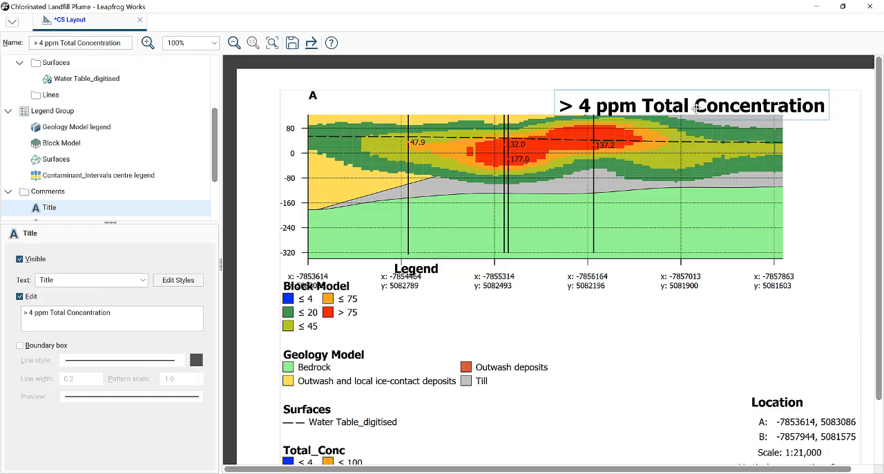
drag(699, 101, 541, 104)
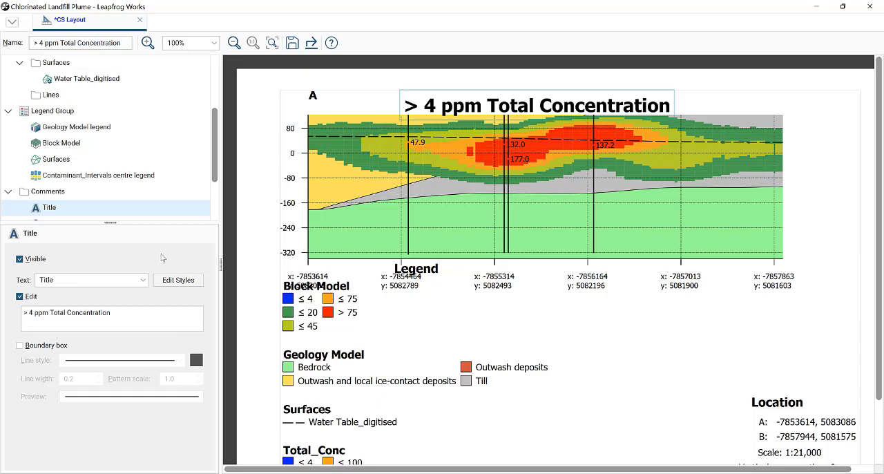
- Arrange the legend group horizontally beneath the section's coordinate labels, with a colour swatch width of 4
scroll(412, 214, down, 2)
click(426, 198)
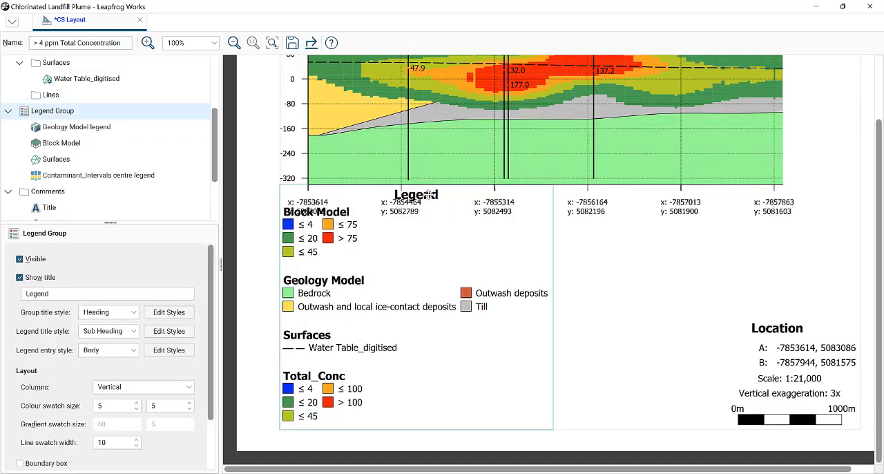
click(90, 296)
click(100, 387)
click(123, 413)
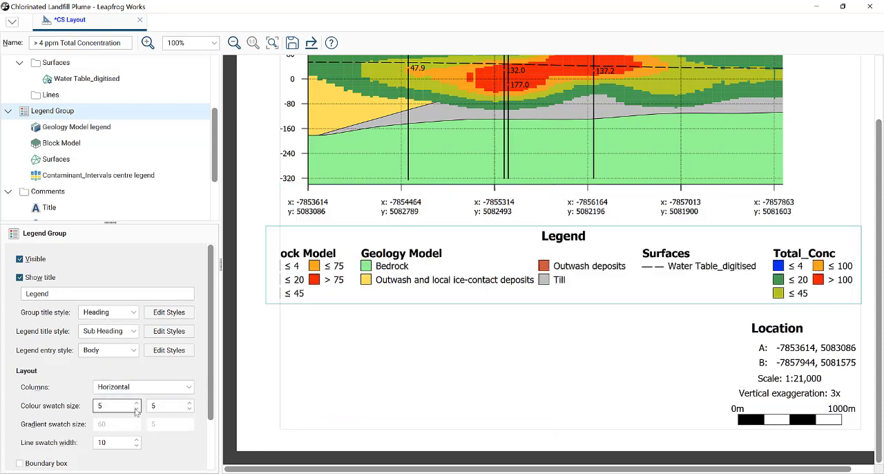
click(136, 408)
click(136, 409)
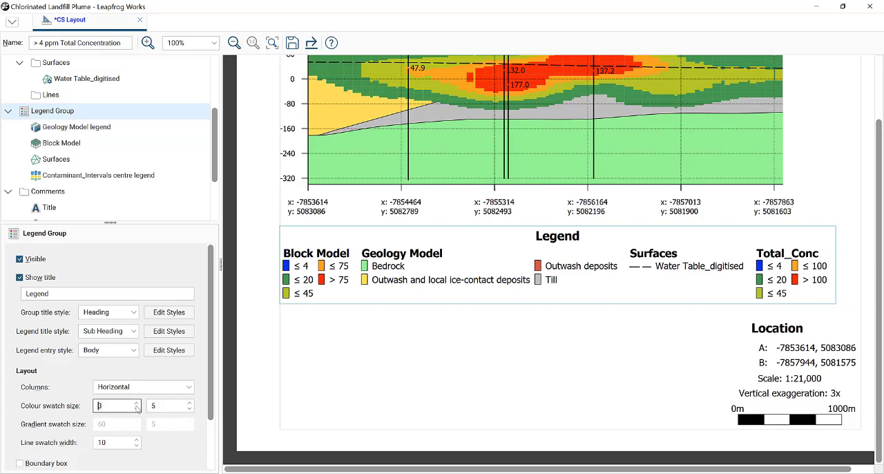
click(136, 406)
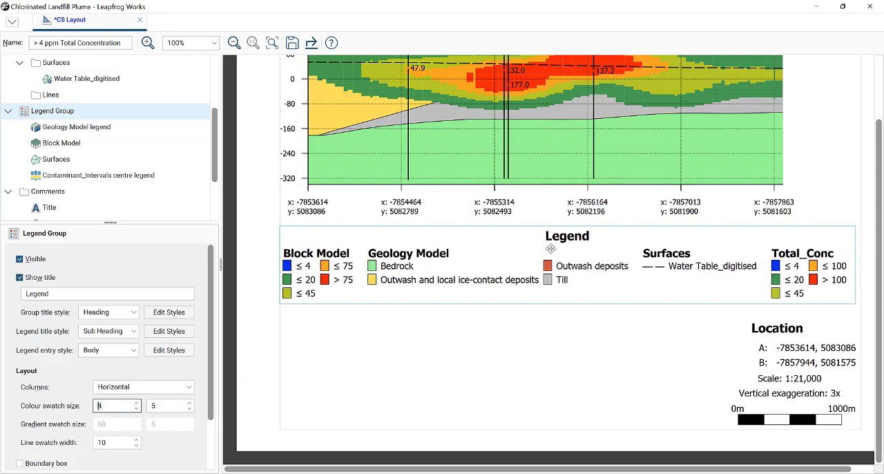
scroll(612, 314, up, 2)
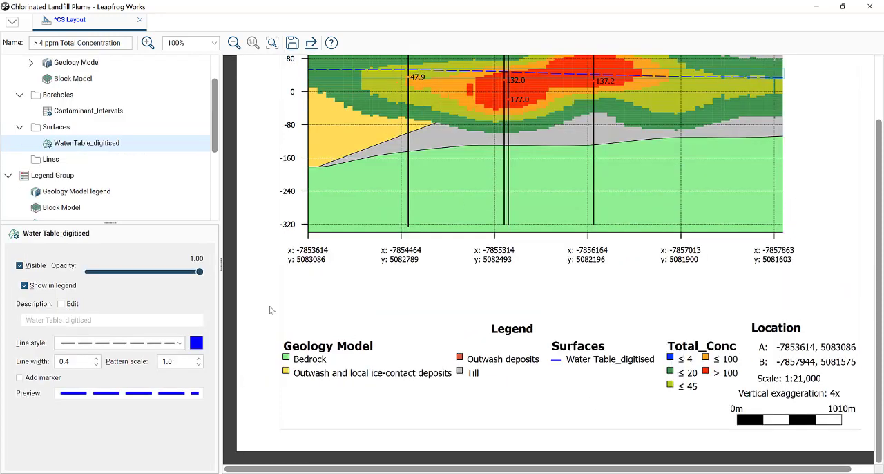
scroll(270, 310, up, 2)
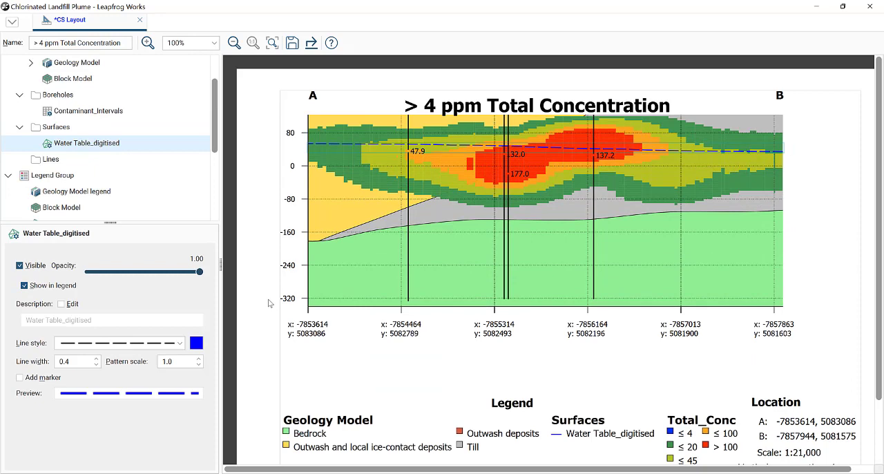
- Save and close the section layout, and clear all objects from the scene
scroll(253, 261, down, 2)
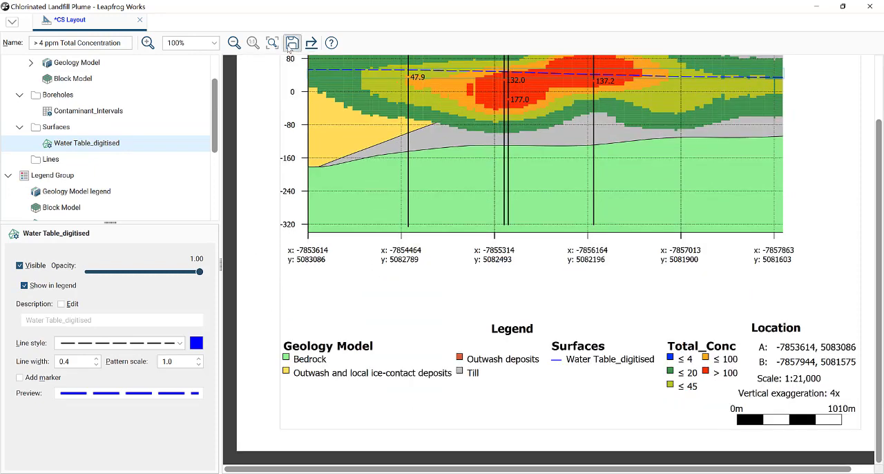
click(291, 43)
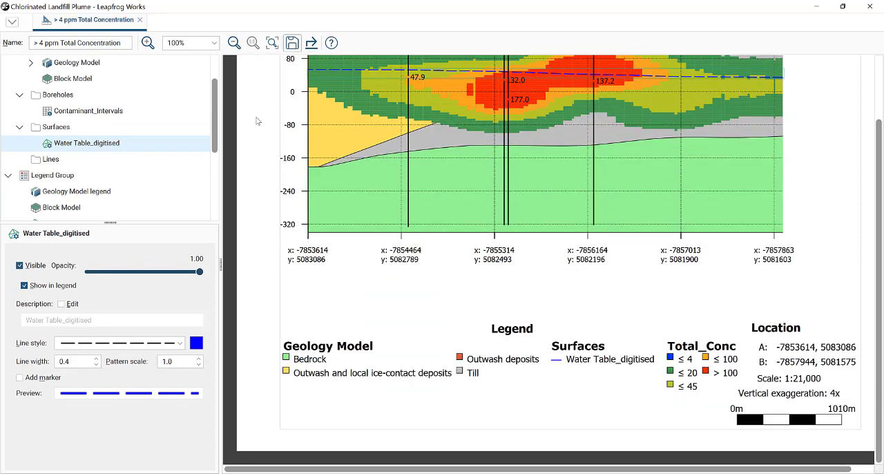
click(140, 20)
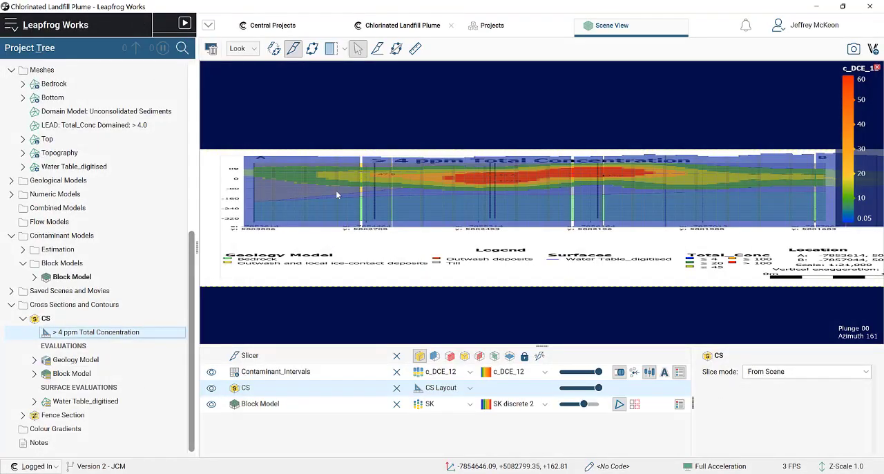
click(213, 50)
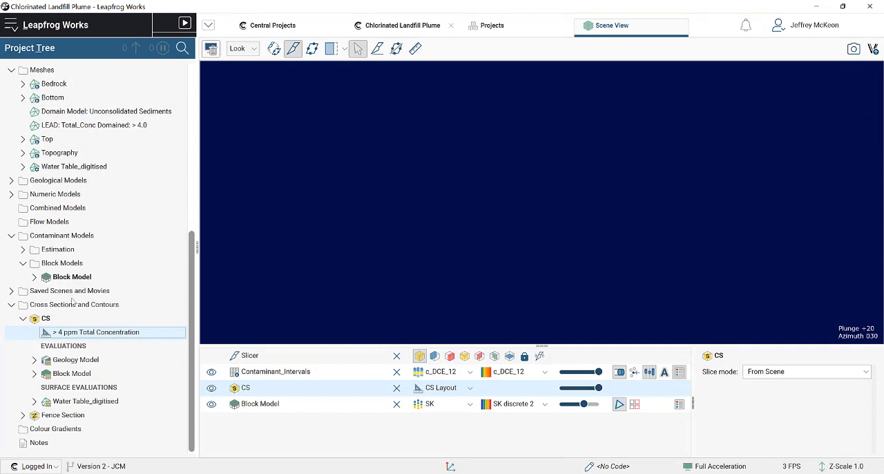
- Start exporting the > 4 ppm Total Concentration layout, review the available file formats, and cancel the export
right_click(114, 333)
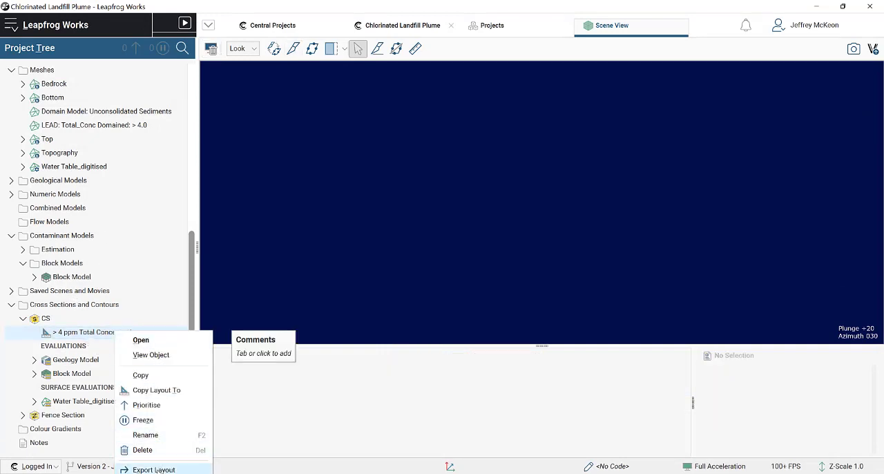
click(159, 469)
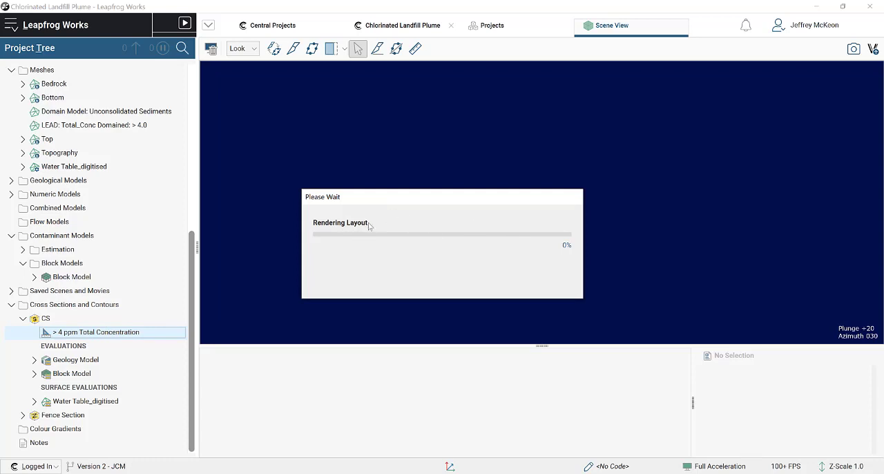
click(239, 416)
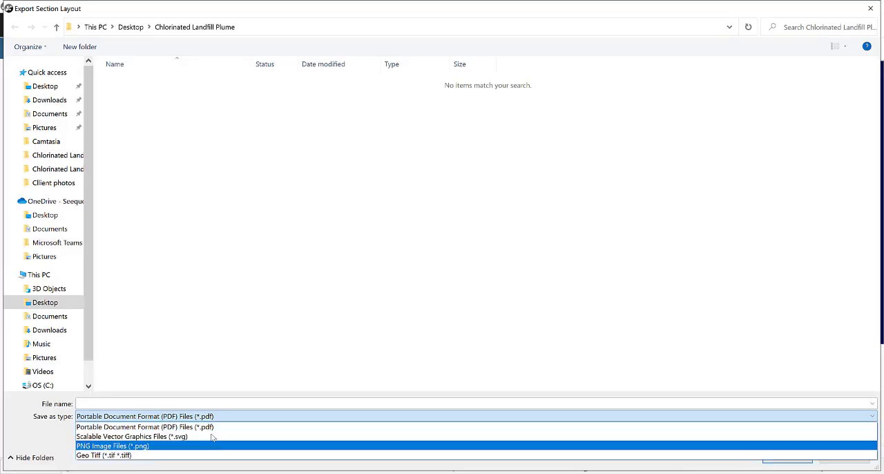
click(507, 193)
click(872, 9)
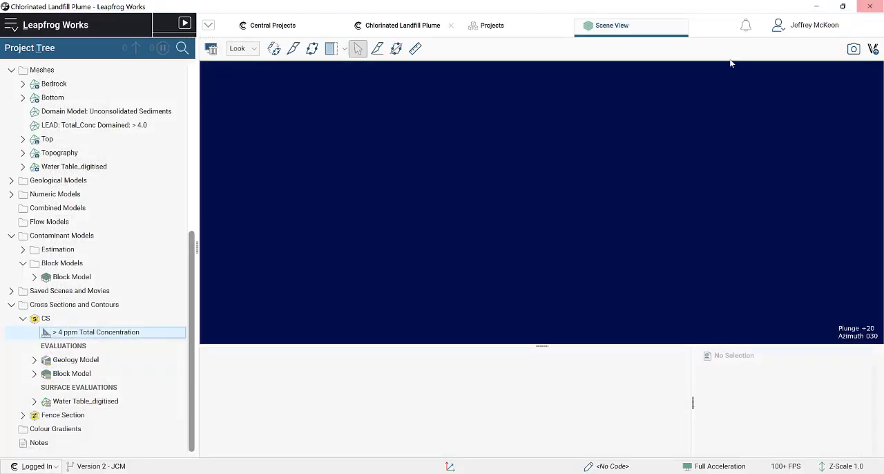
- Display the CS section's > 4 ppm Total Concentration layout together with the block model in the scene at a Z-scale of 4
drag(529, 178, 631, 185)
key(l)
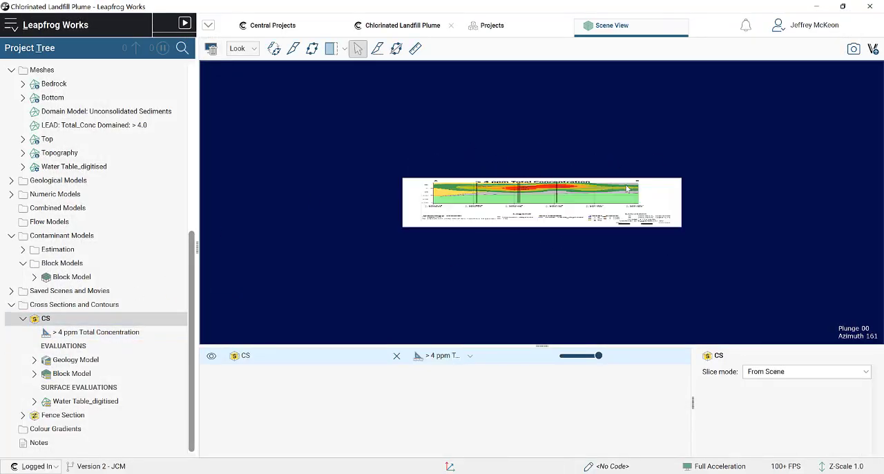
scroll(626, 188, up, 5)
middle_drag(608, 207, 620, 184)
drag(590, 194, 632, 224)
scroll(601, 207, down, 5)
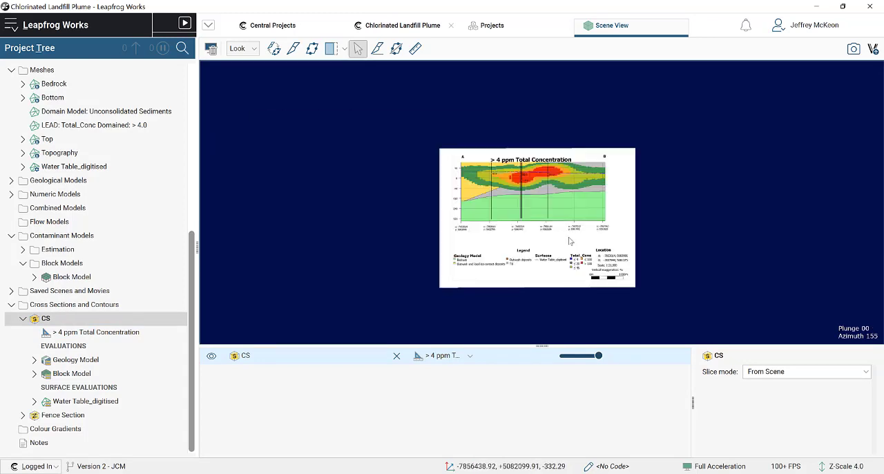
drag(71, 276, 517, 214)
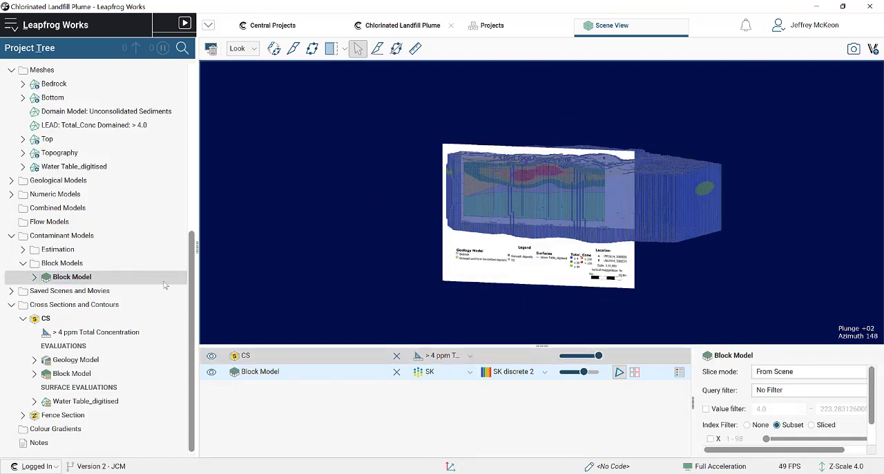
- Collapse the Borehole Data, Meshes and Contaminant Models folders in the project tree
scroll(33, 161, up, 1)
scroll(32, 160, up, 6)
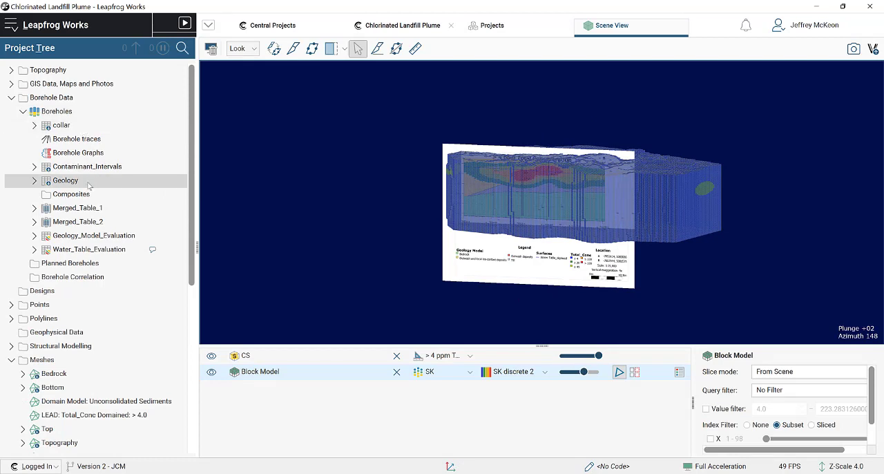
click(12, 98)
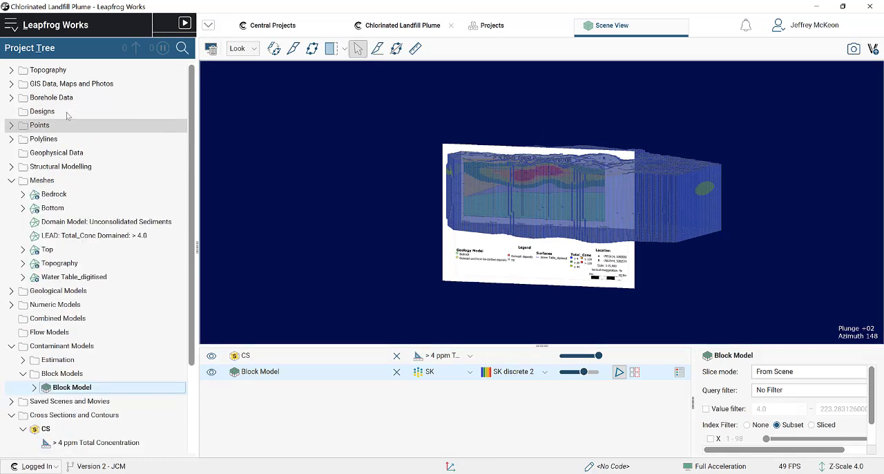
click(11, 180)
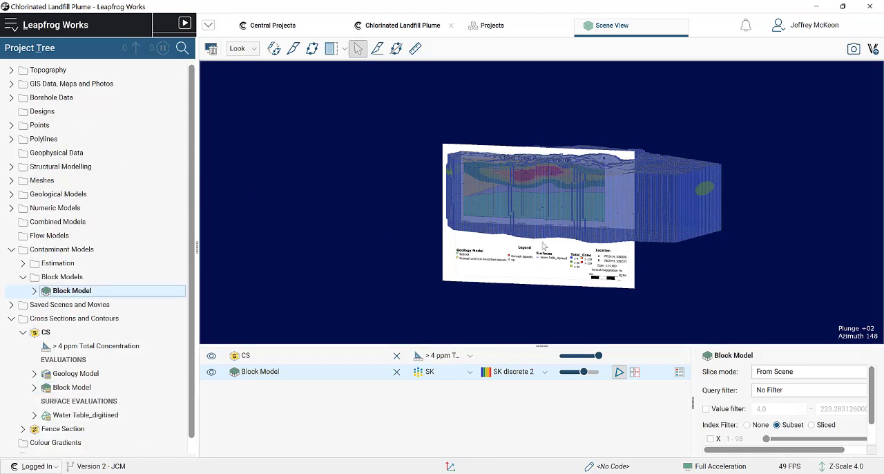
click(11, 249)
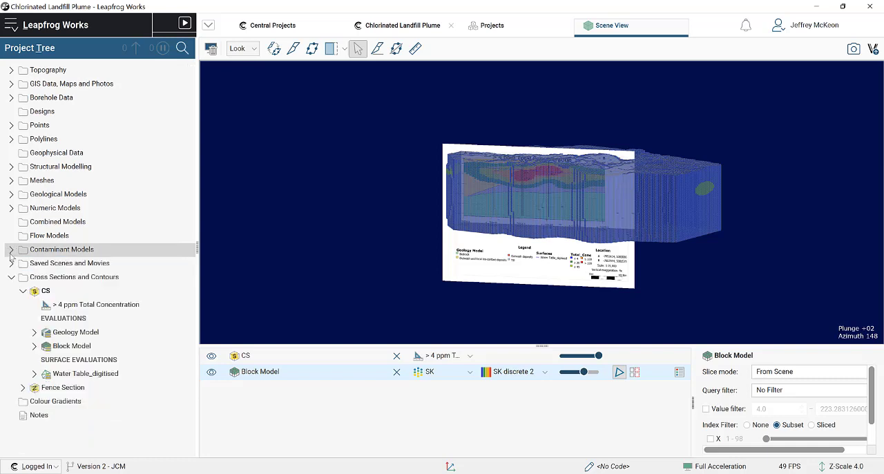